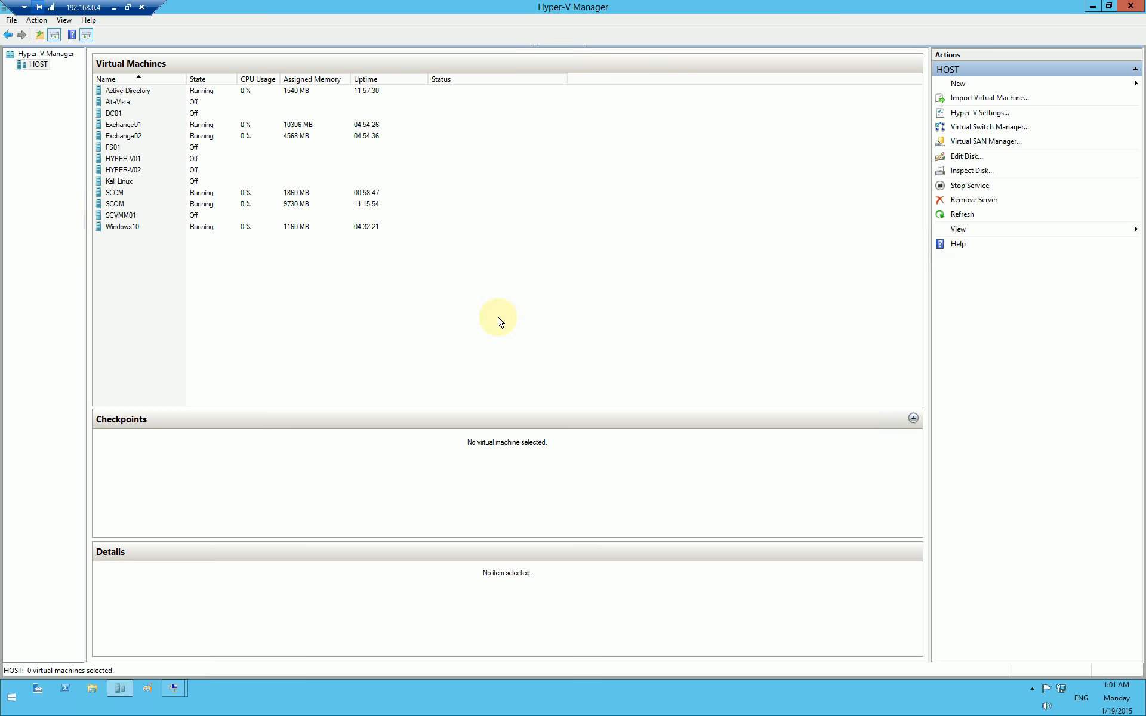
Step: In the SCOM session, list the Agent Managed computers and select the Healthy SCCM.SC.LAB agent
{"action": "left_click", "coordinate": [355, 329]}
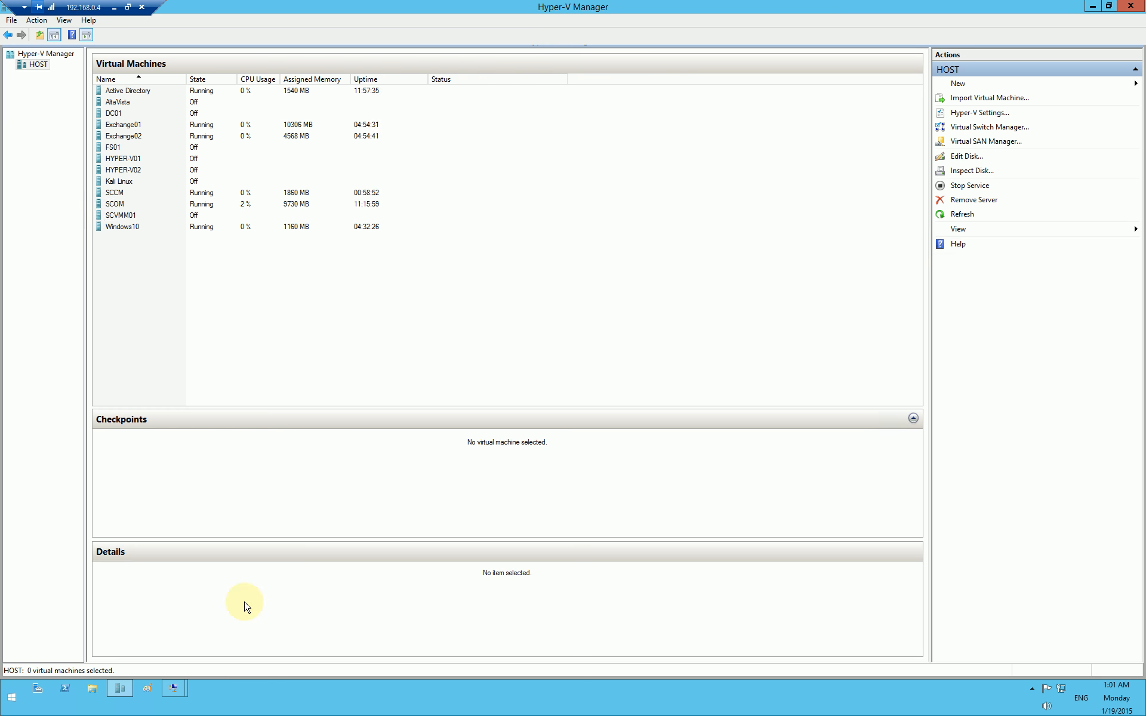
{"action": "left_click", "coordinate": [172, 690]}
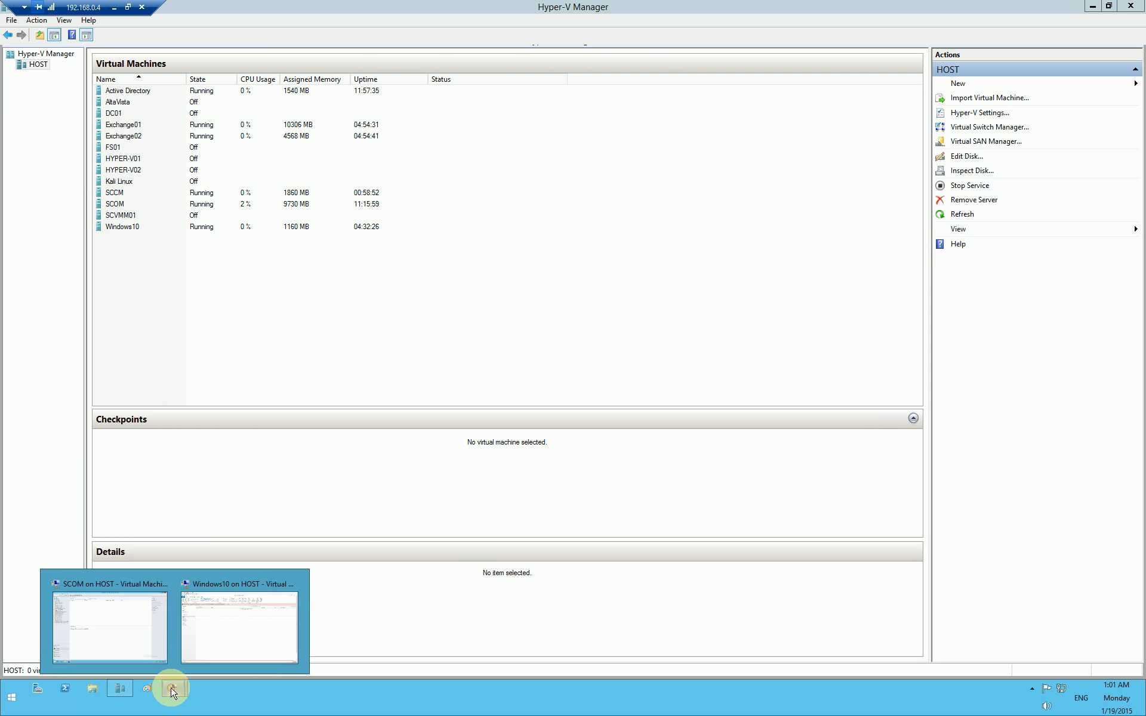
{"action": "left_click", "coordinate": [138, 636]}
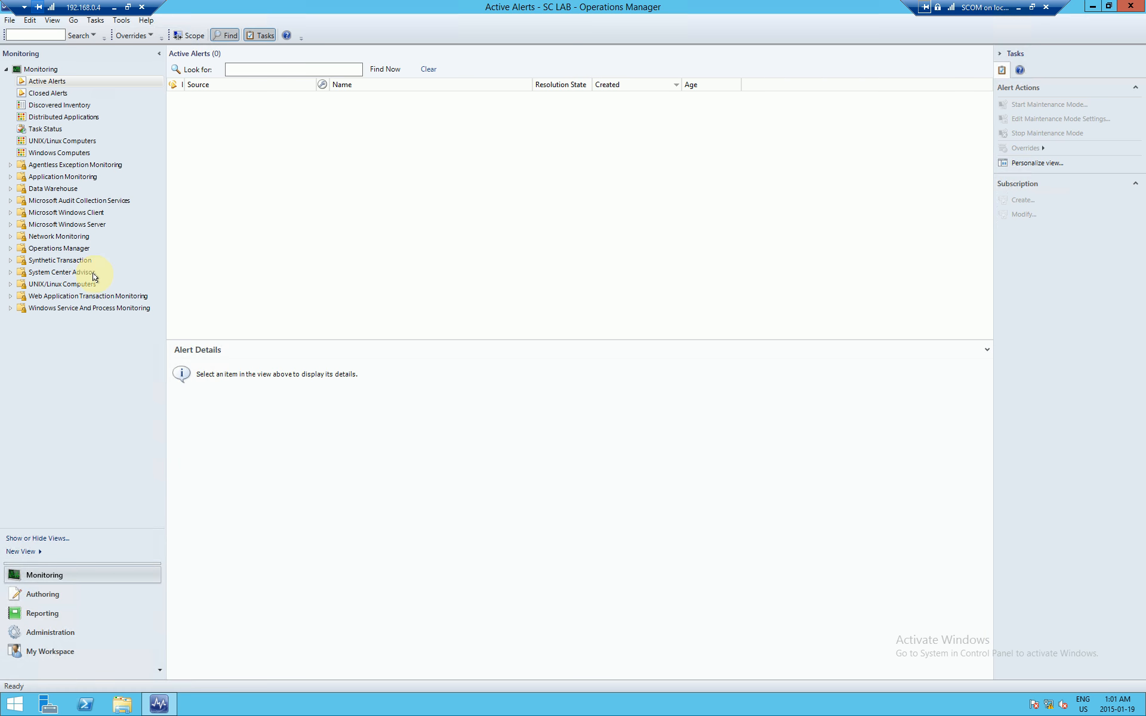
{"action": "left_click", "coordinate": [55, 634]}
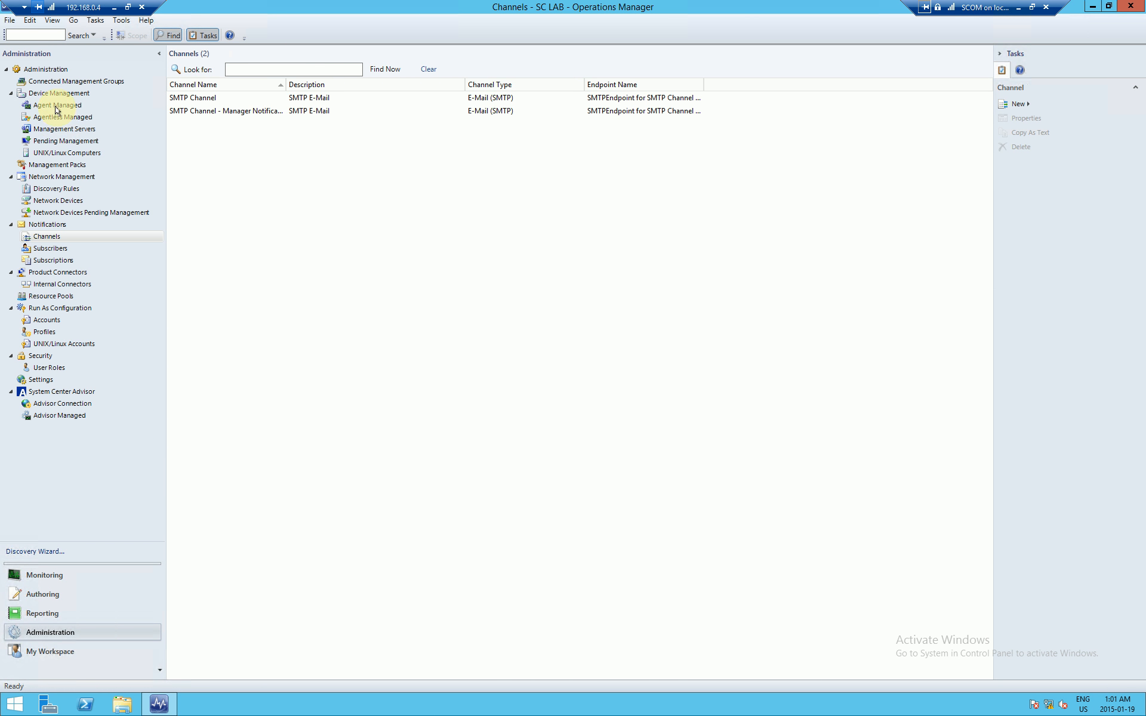
{"action": "left_click", "coordinate": [55, 106]}
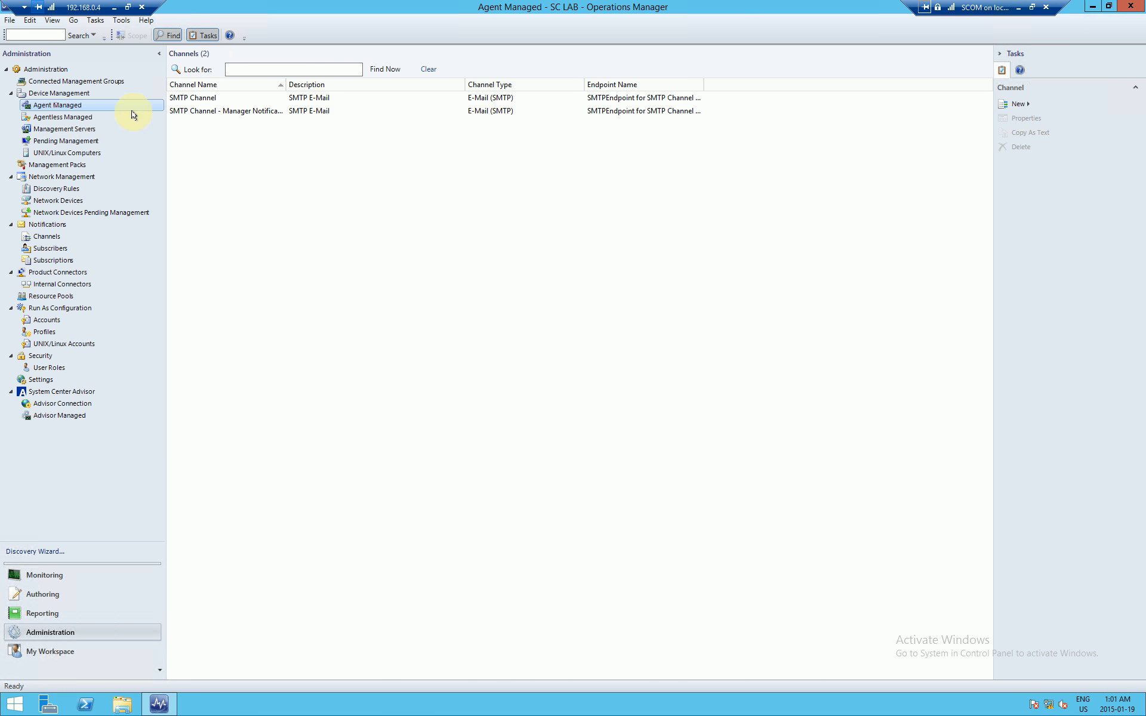
{"action": "left_click", "coordinate": [200, 111]}
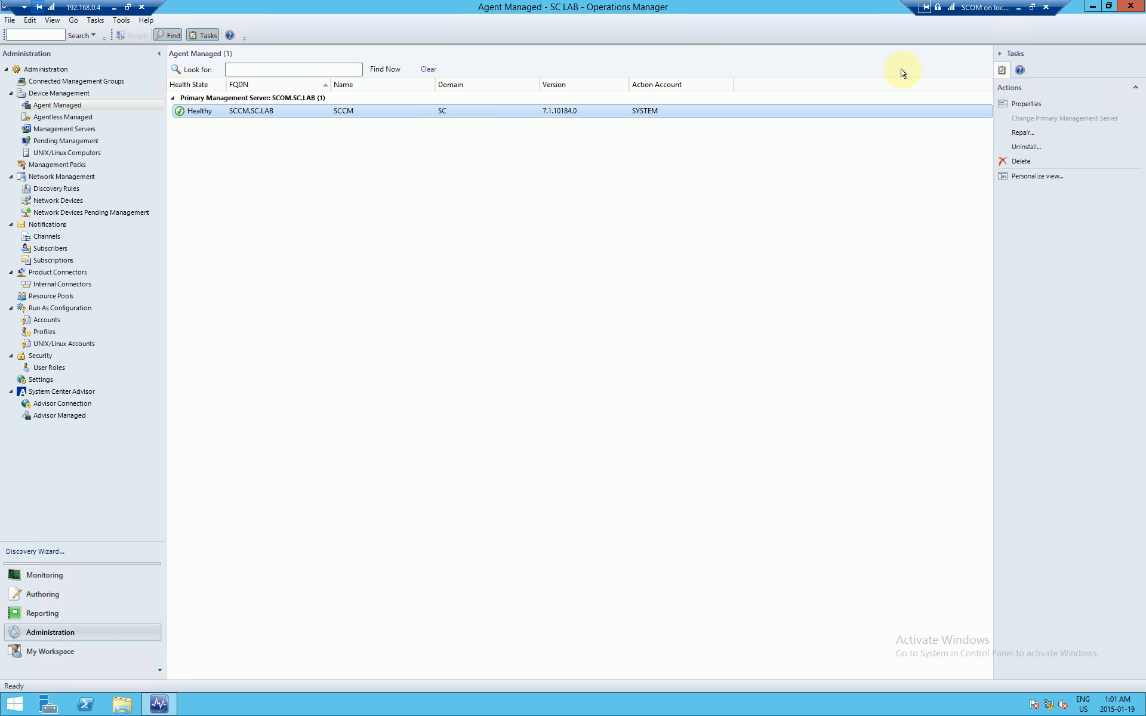
Step: Shut down the SCCM virtual machine from Hyper-V Manager, then return to the SCOM session
{"action": "left_click", "coordinate": [1019, 9]}
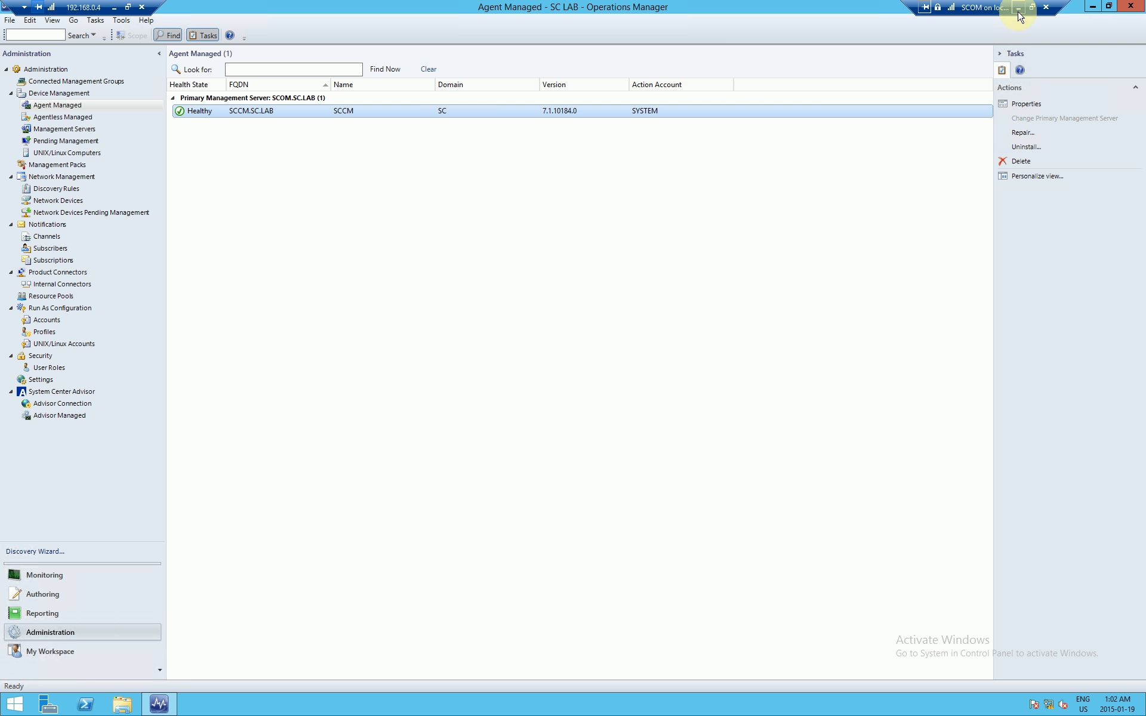
{"action": "left_click", "coordinate": [121, 195]}
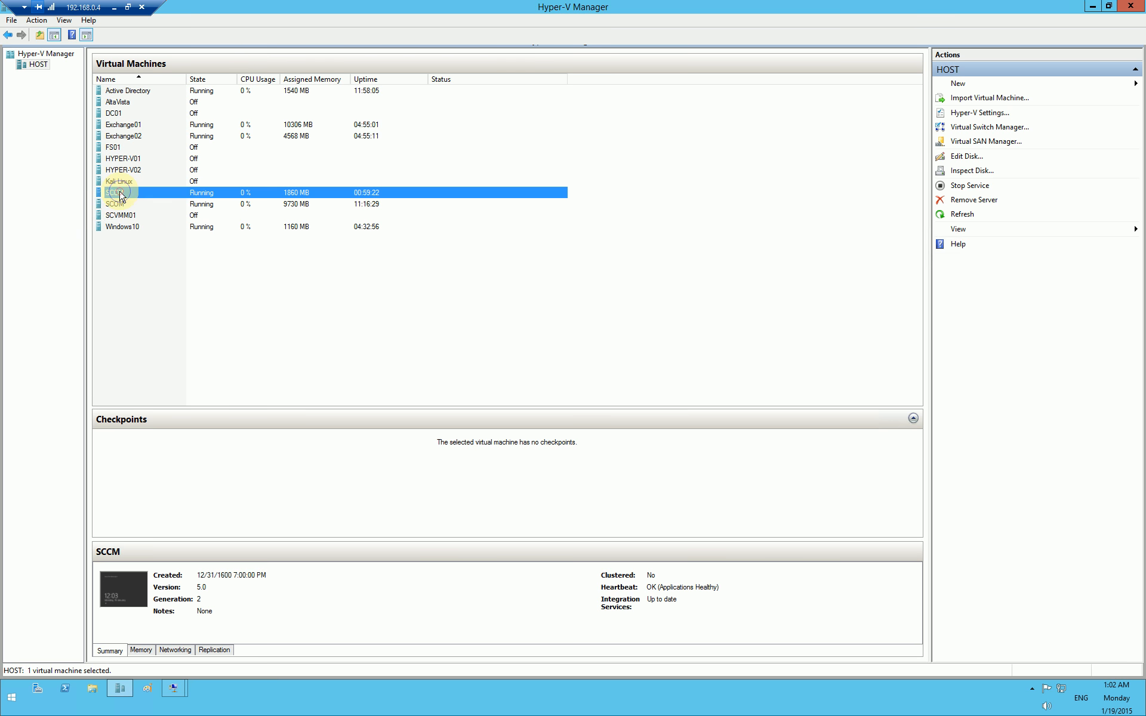
{"action": "right_click", "coordinate": [121, 195]}
{"action": "left_click", "coordinate": [167, 245]}
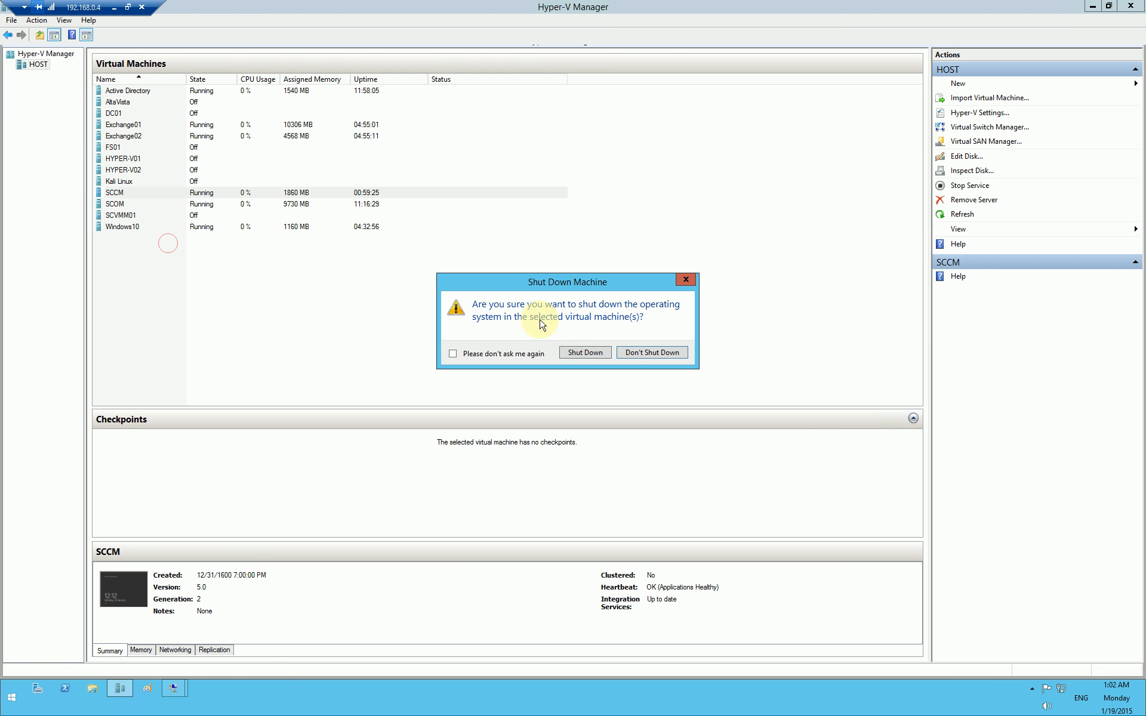
{"action": "left_click", "coordinate": [572, 353]}
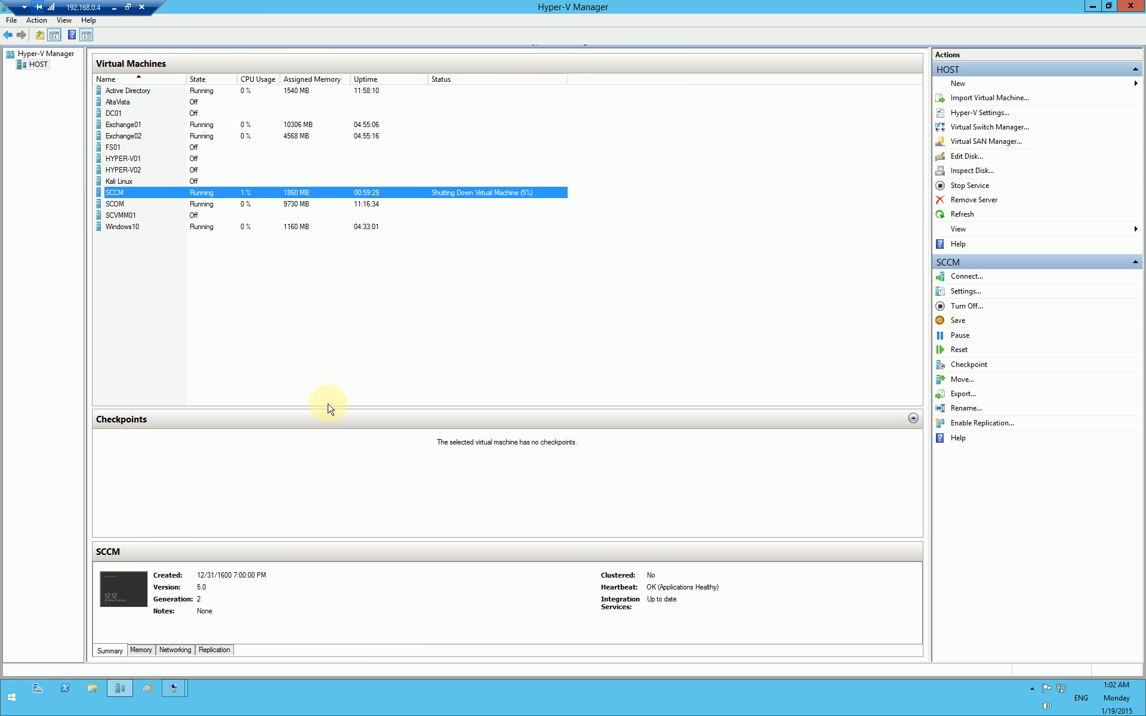
{"action": "left_click", "coordinate": [173, 688]}
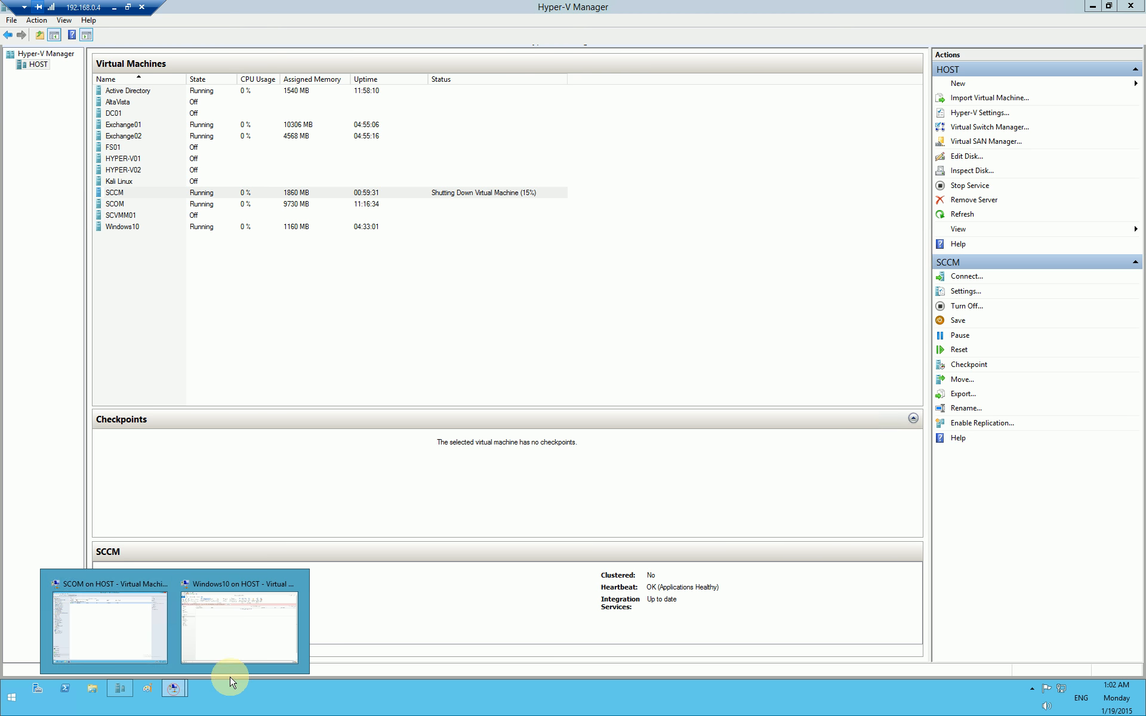
{"action": "left_click", "coordinate": [121, 650]}
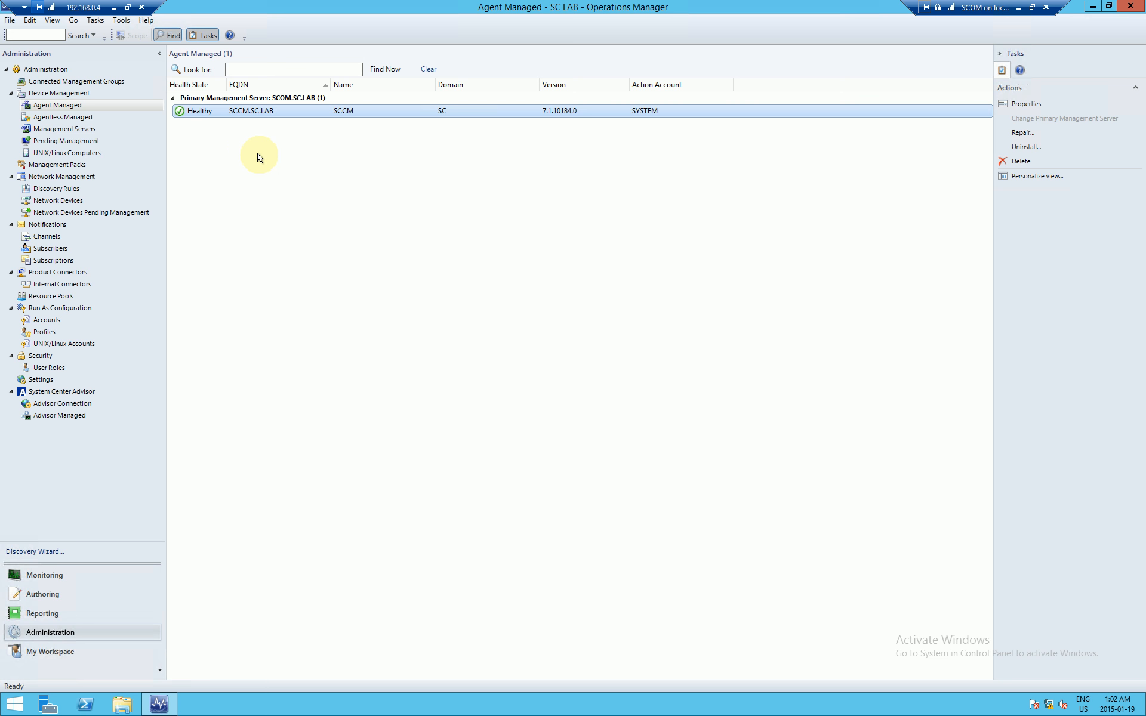
Step: Show Monitoring > Active Alerts and refresh it, confirming 0 alerts are listed
{"action": "left_click", "coordinate": [80, 575]}
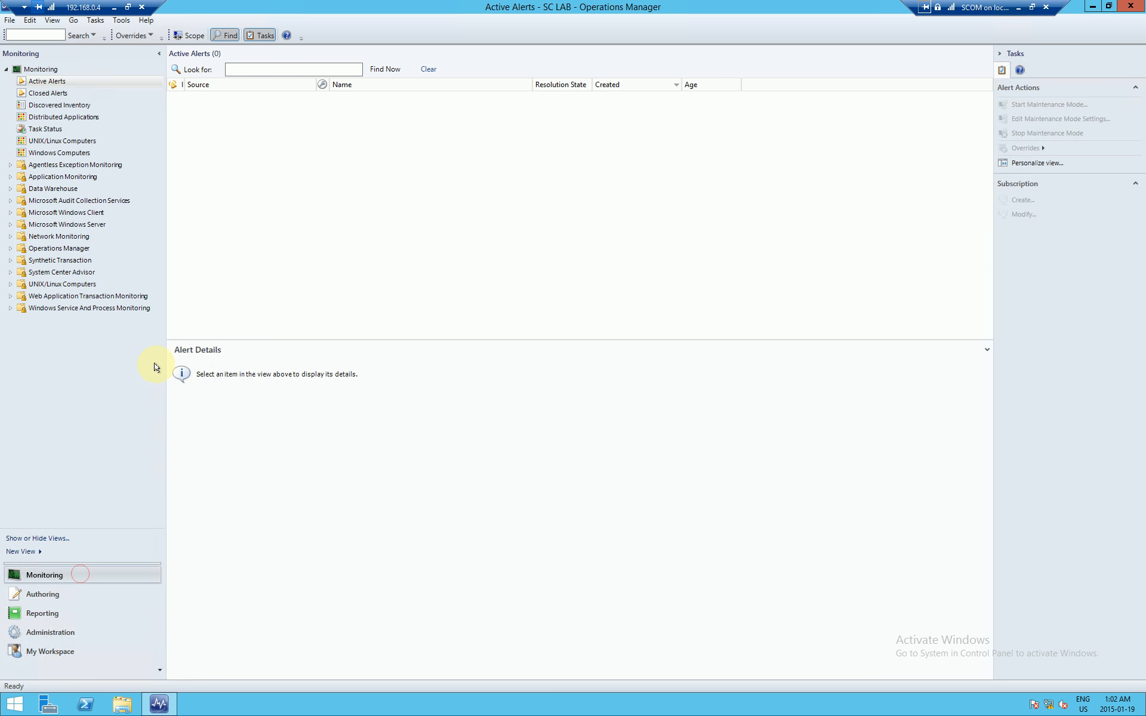
{"action": "left_click", "coordinate": [59, 82]}
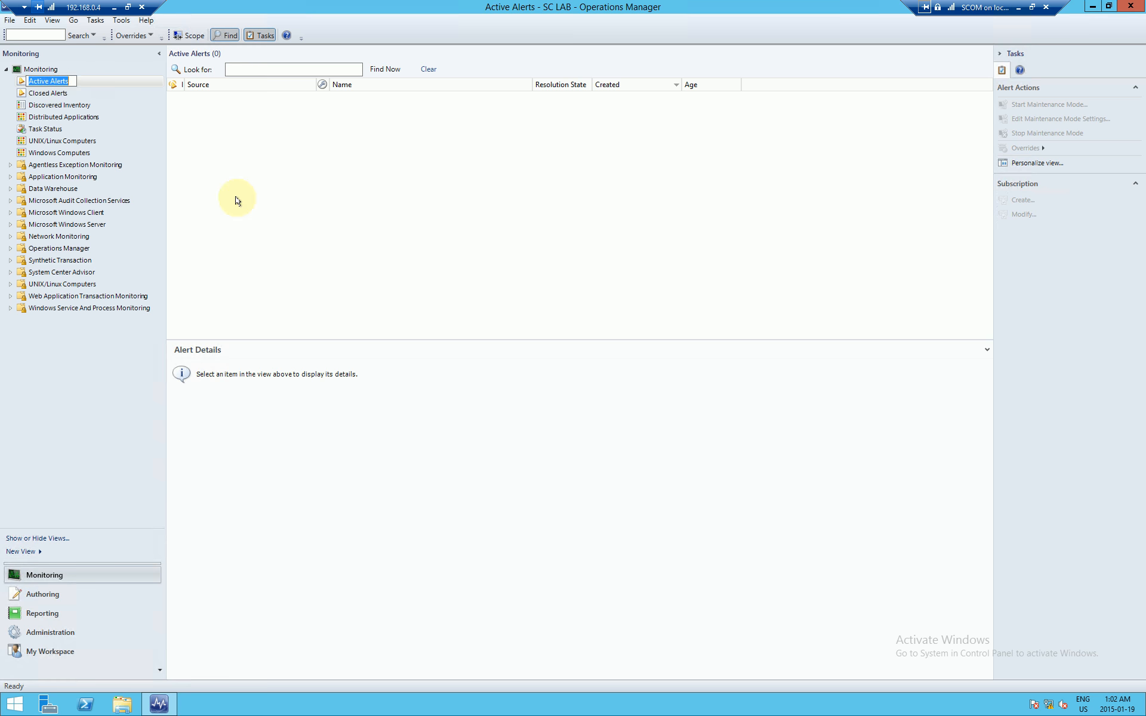
{"action": "right_click", "coordinate": [243, 178]}
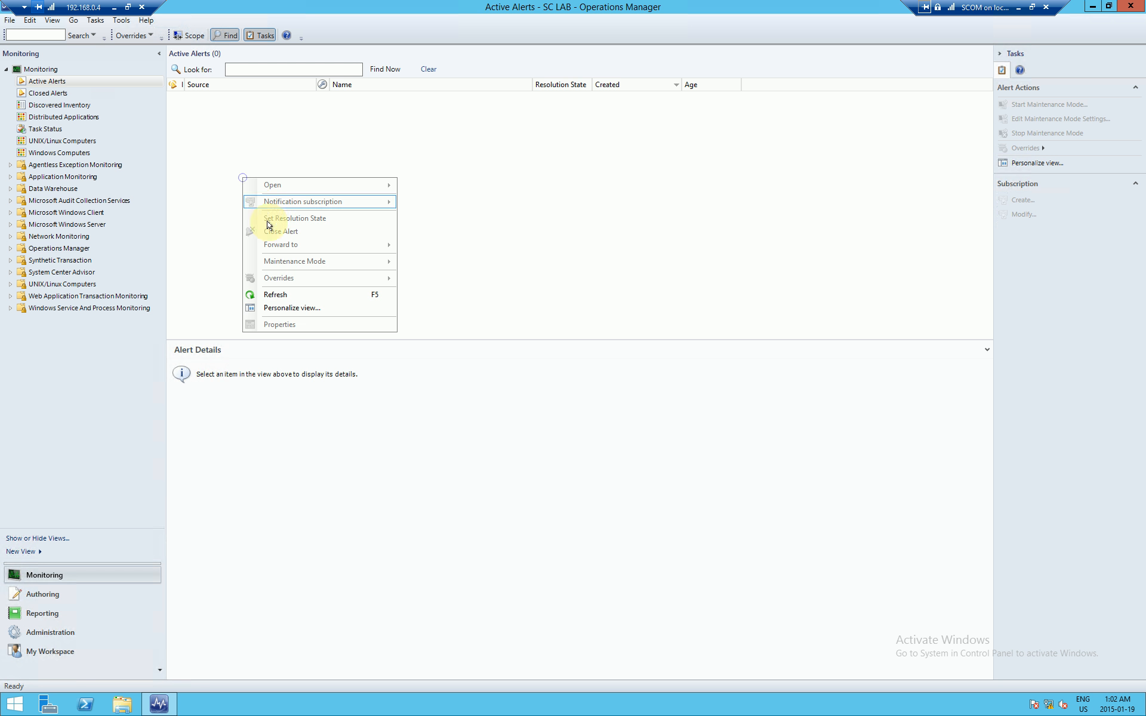
{"action": "left_click", "coordinate": [276, 294]}
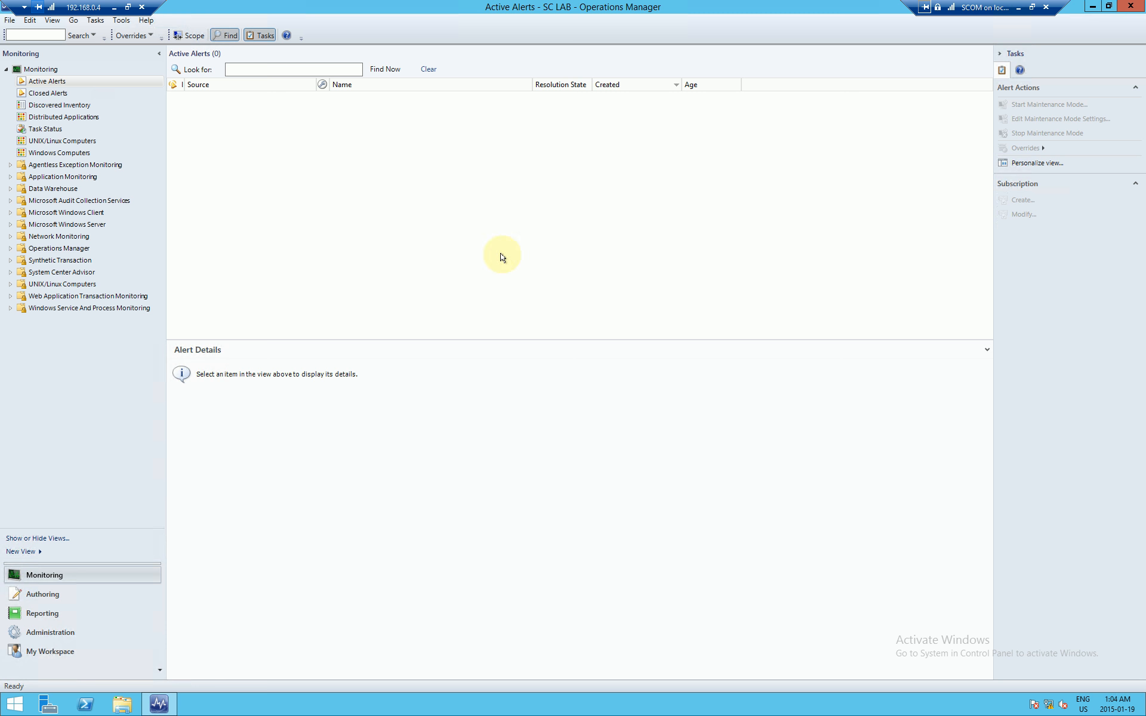
Step: Refresh Active Alerts again, then open and refresh the Windows Computers view
{"action": "right_click", "coordinate": [490, 236]}
{"action": "left_click", "coordinate": [524, 354]}
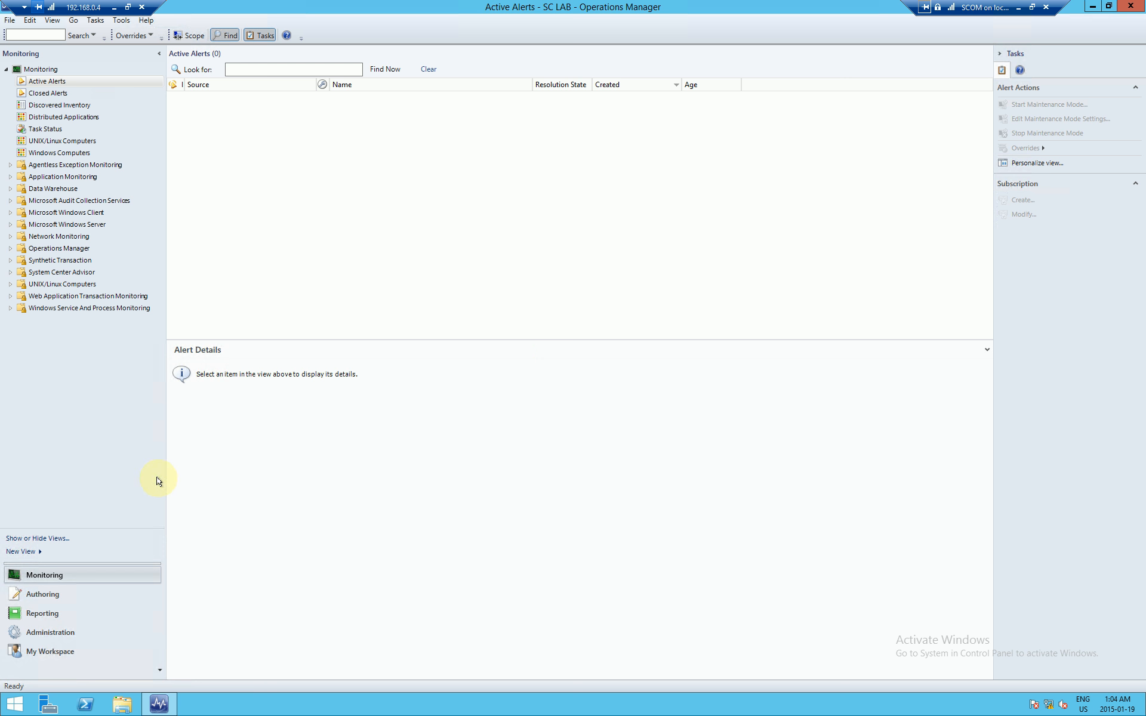
{"action": "left_click", "coordinate": [63, 155]}
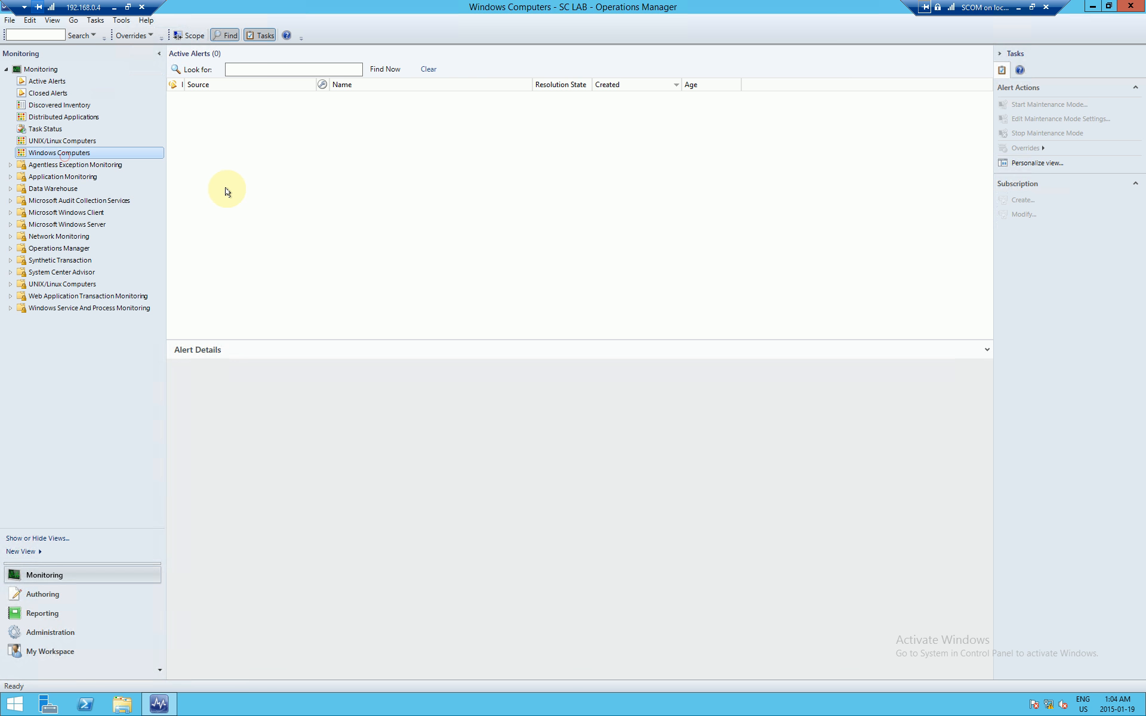
{"action": "right_click", "coordinate": [236, 151]}
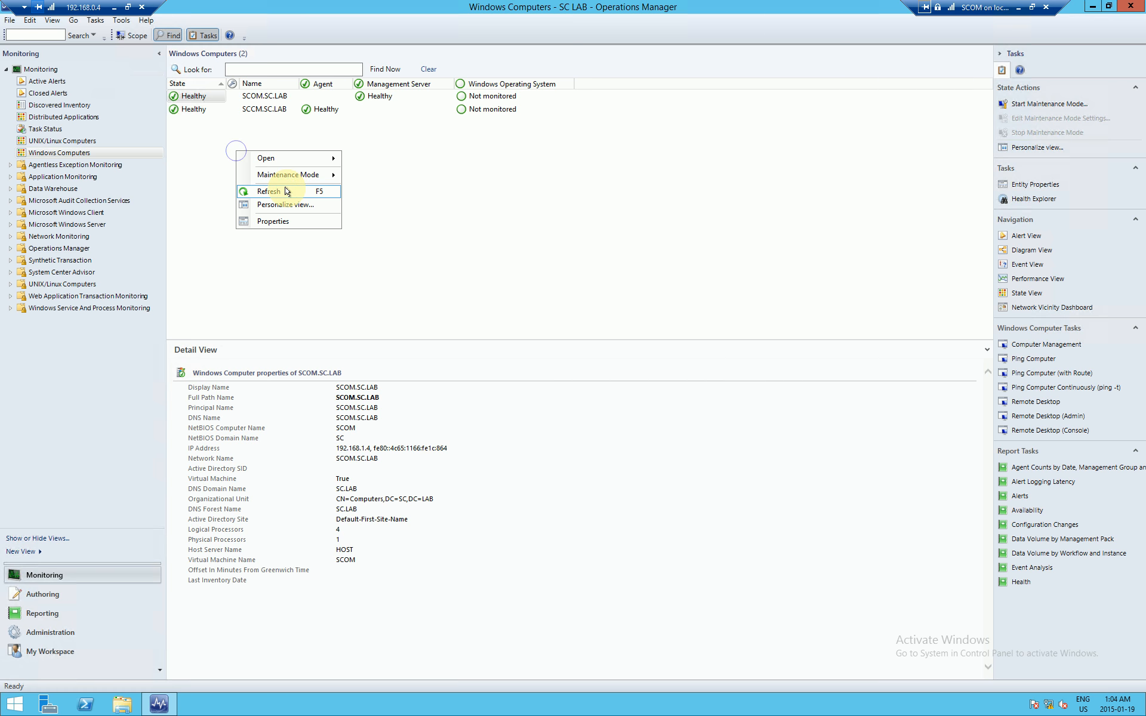
{"action": "left_click", "coordinate": [286, 191]}
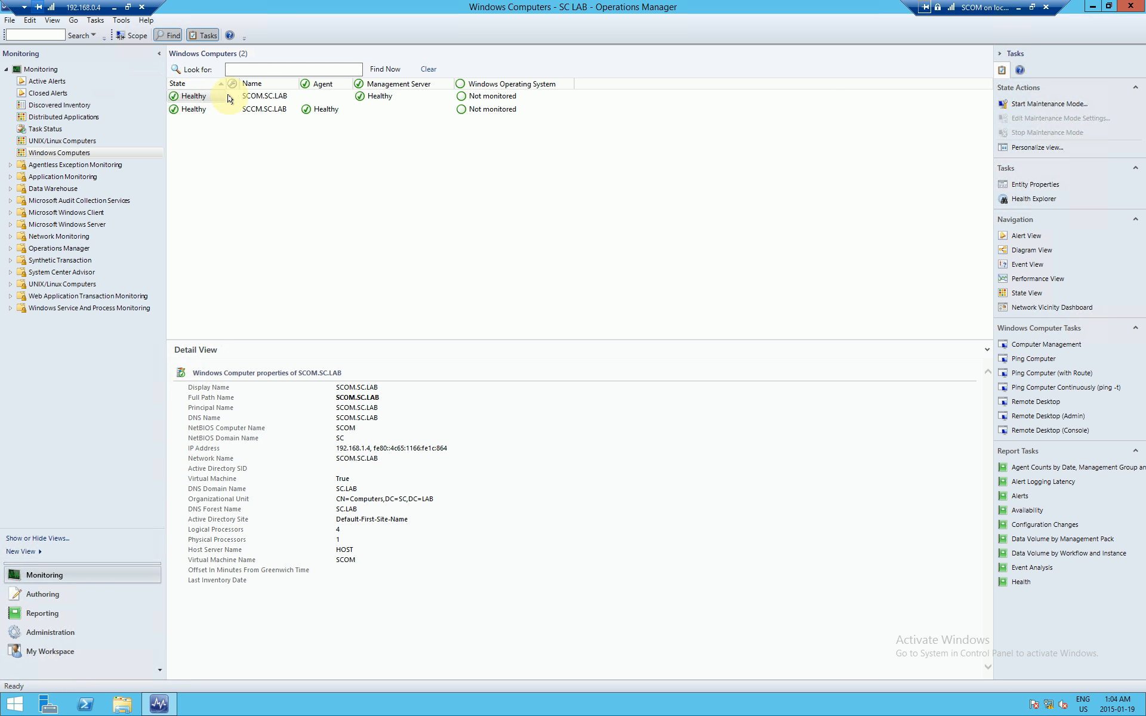
Step: Widen the State and Name columns, check SCCM.SC.LAB, and return to Active Alerts before minimizing
{"action": "left_click_drag", "start_coordinate": [225, 85], "coordinate": [237, 85]}
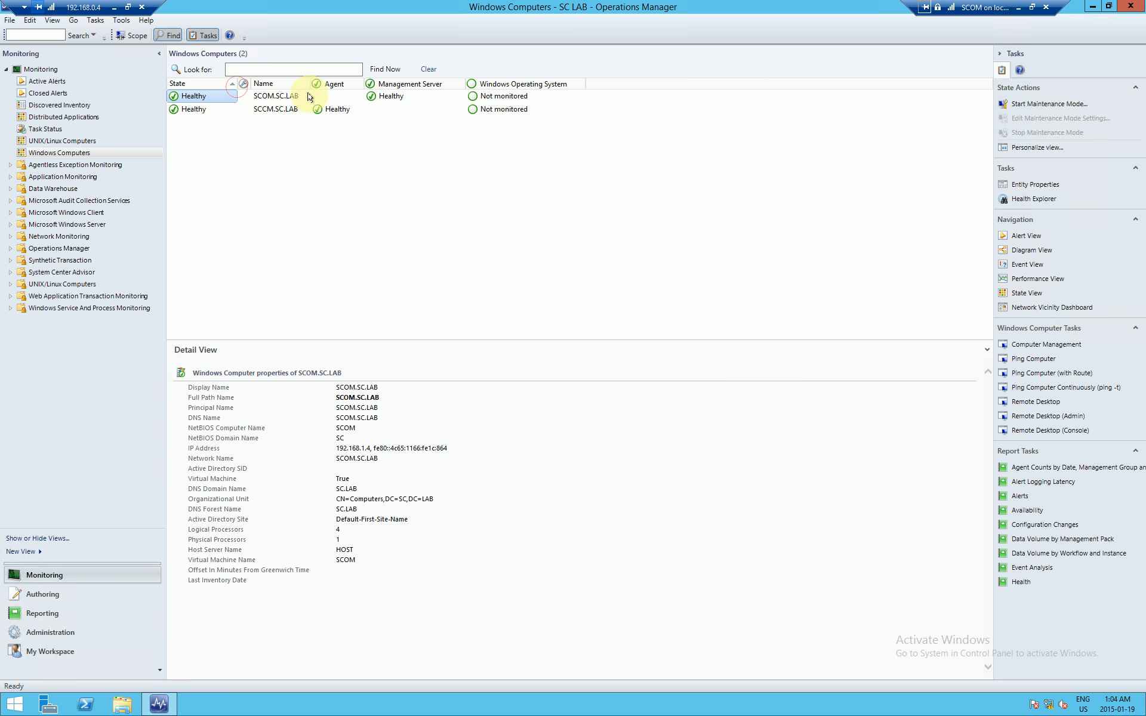
{"action": "left_click_drag", "start_coordinate": [310, 84], "coordinate": [317, 84]}
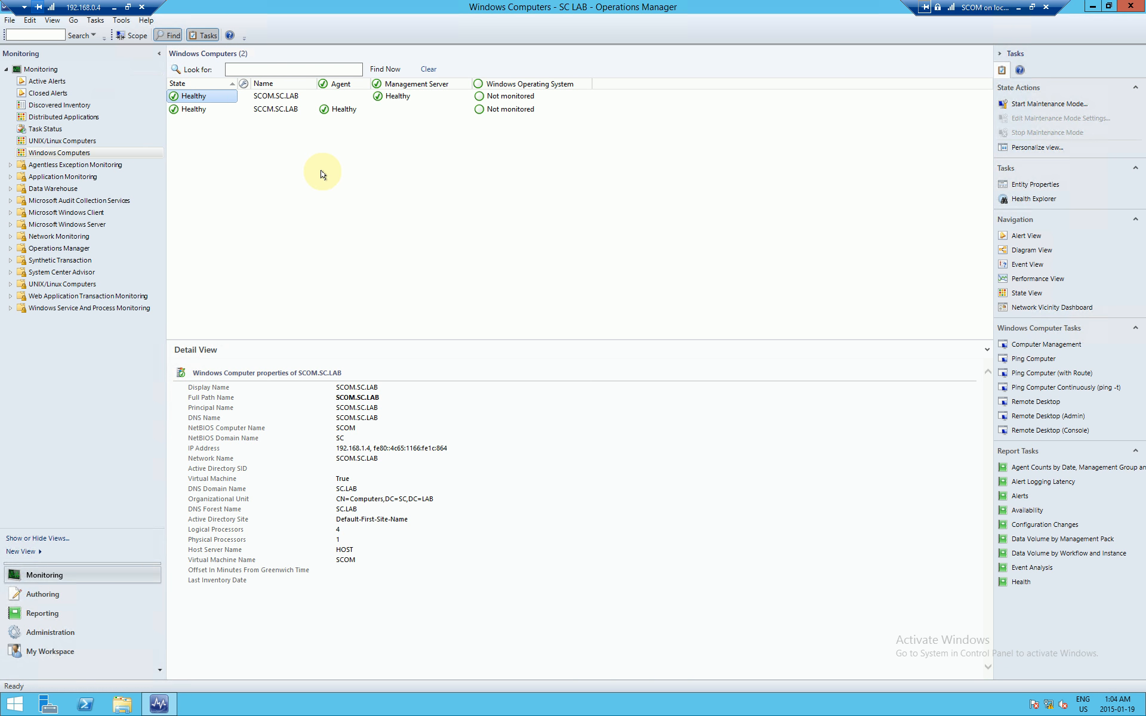
{"action": "right_click", "coordinate": [283, 178]}
{"action": "left_click", "coordinate": [308, 208]}
{"action": "left_click", "coordinate": [213, 114]}
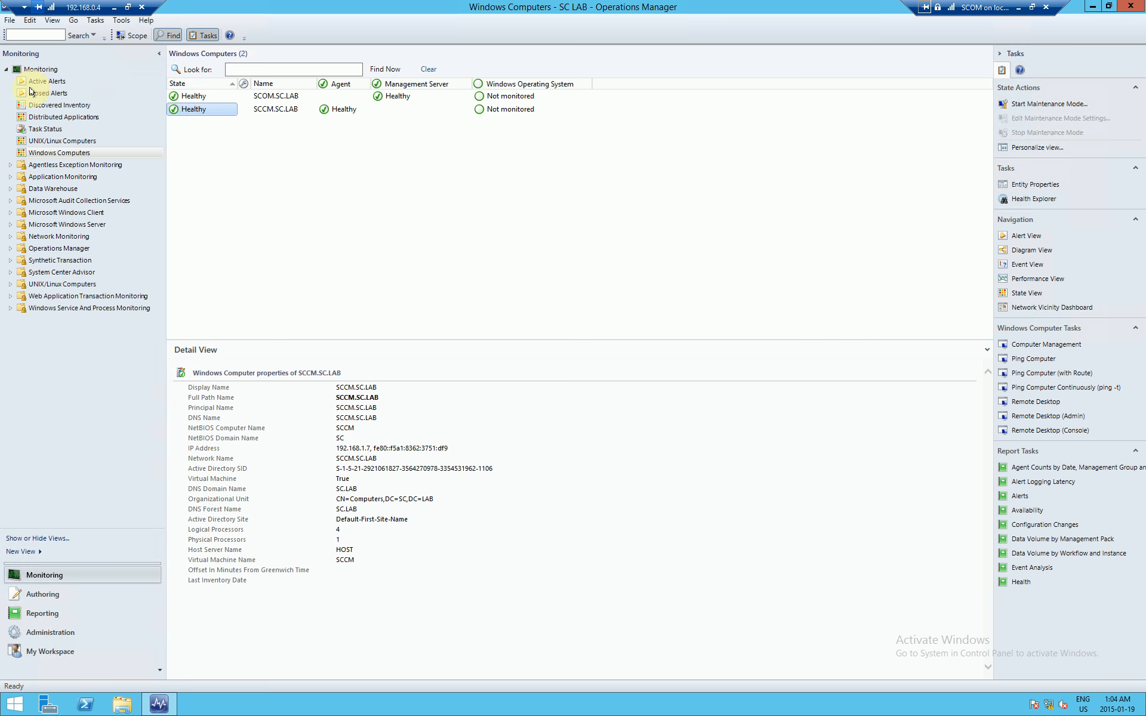
{"action": "left_click", "coordinate": [37, 80]}
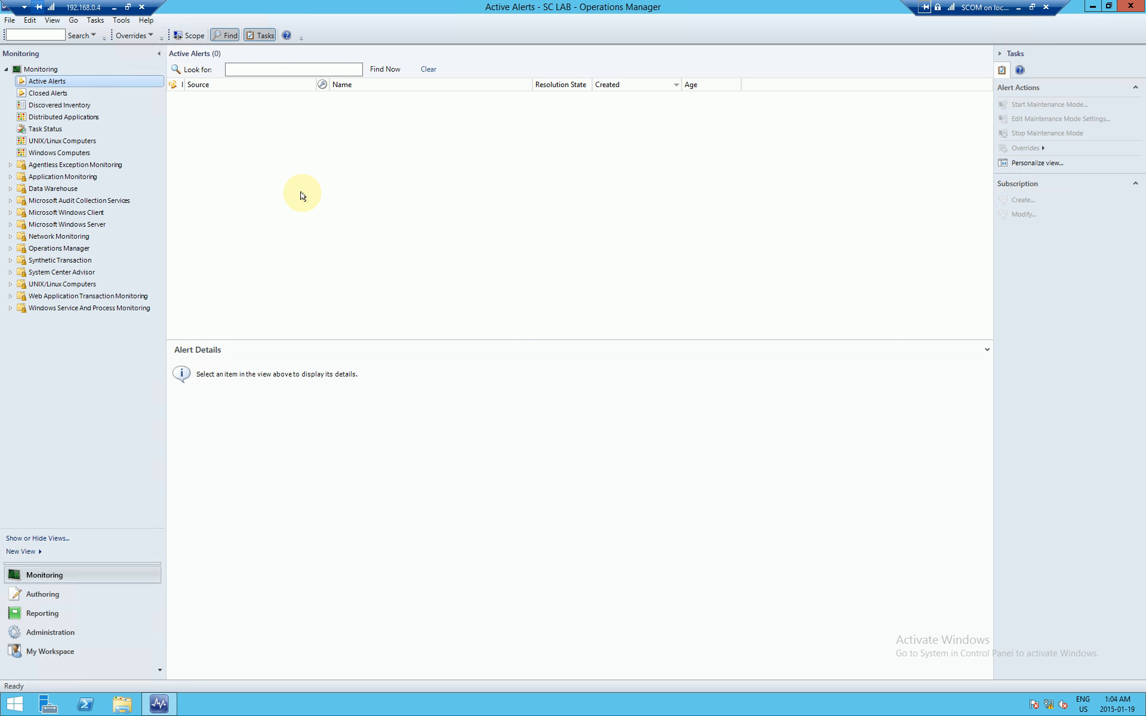
{"action": "left_click", "coordinate": [1019, 8]}
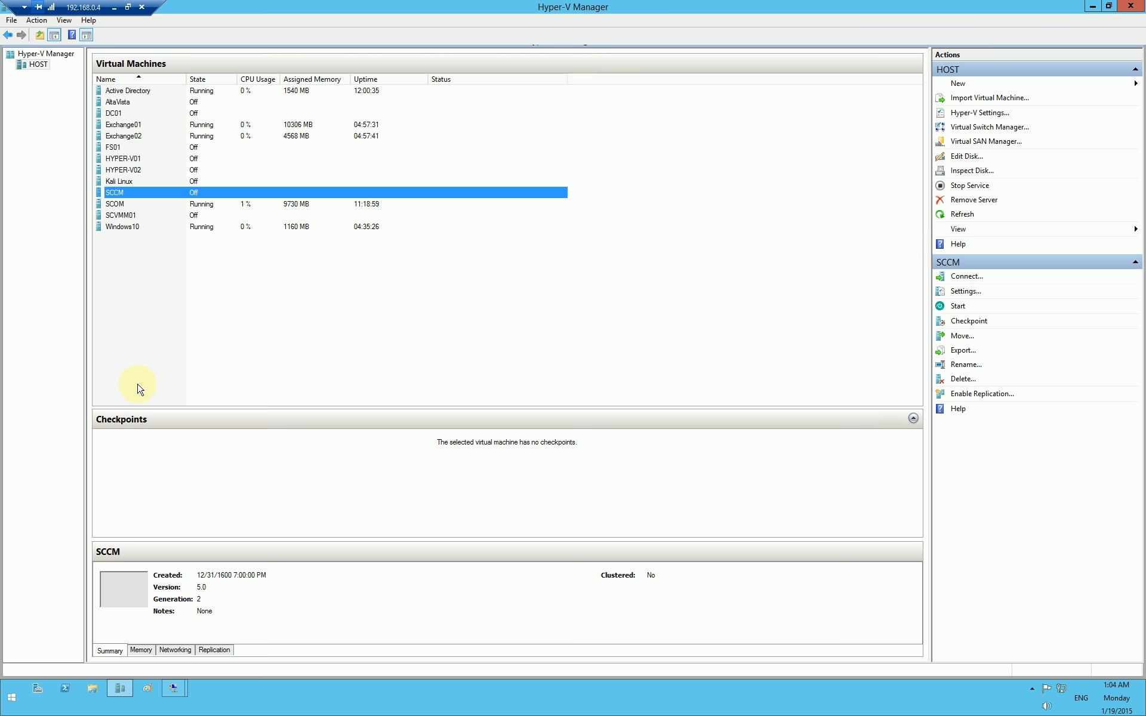
Step: Return to the SCOM session, where Active Alerts now lists two critical SCCM.SC.LAB alerts
{"action": "left_click", "coordinate": [173, 688]}
{"action": "left_click", "coordinate": [110, 627]}
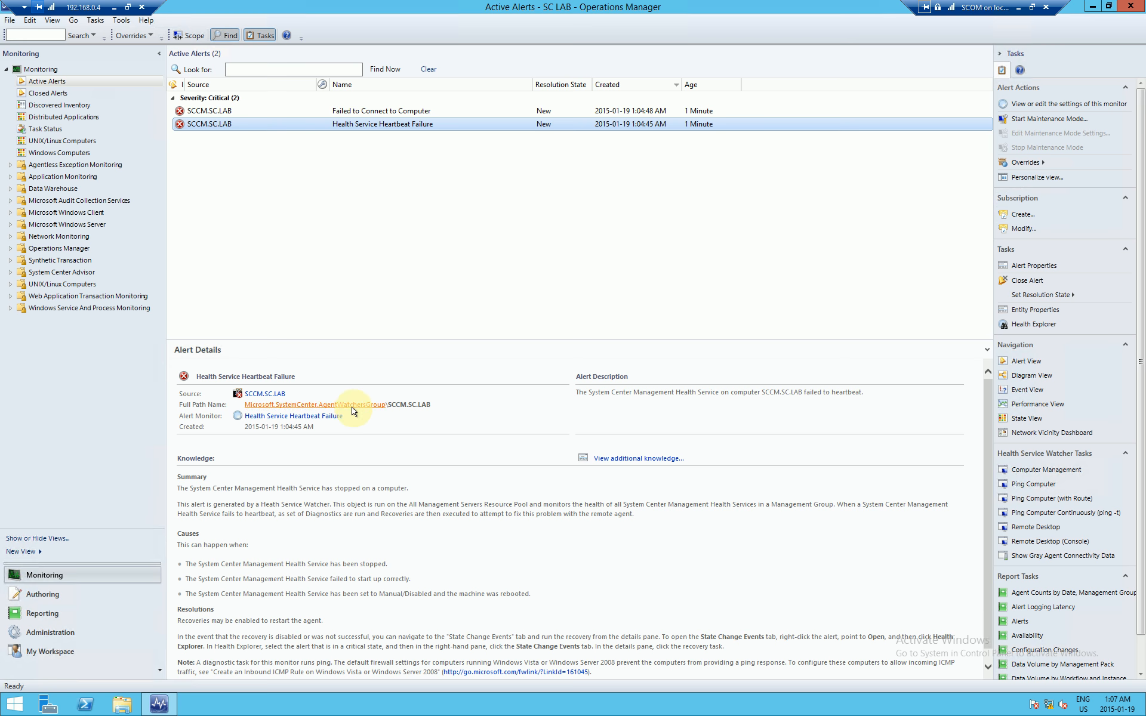
Step: Read the Failed to Connect to Computer alert details, including the ICMP ping summary
{"action": "left_click", "coordinate": [379, 112]}
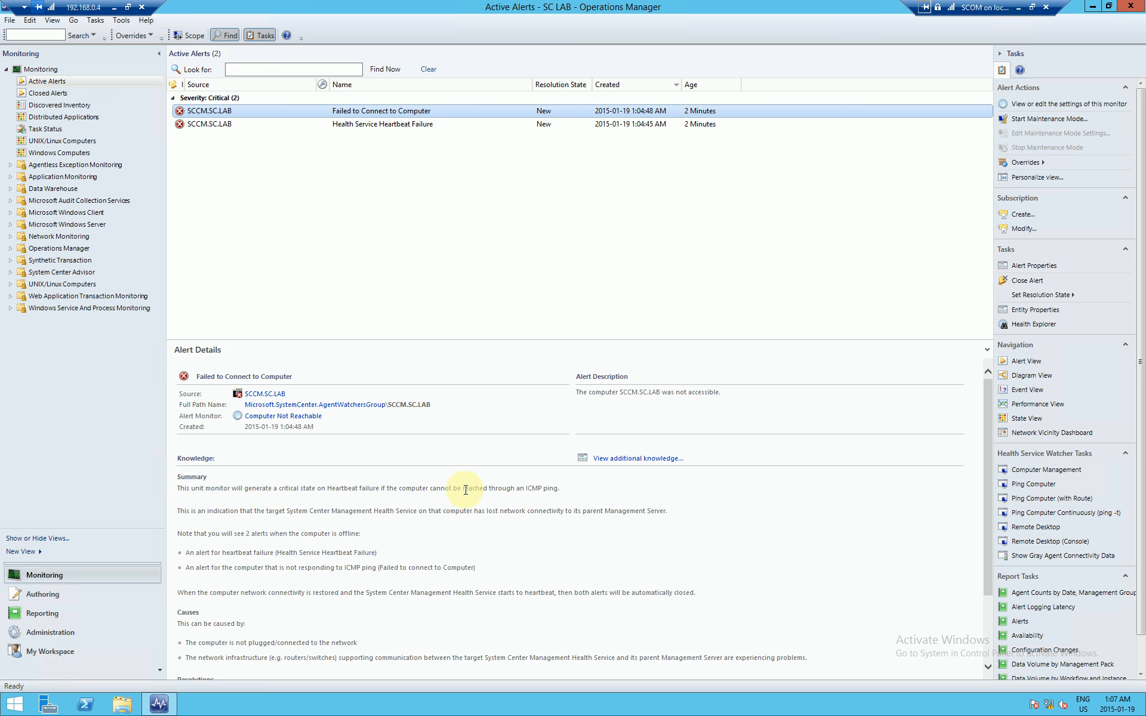
{"action": "left_click_drag", "start_coordinate": [430, 489], "coordinate": [582, 494]}
{"action": "left_click", "coordinate": [582, 494]}
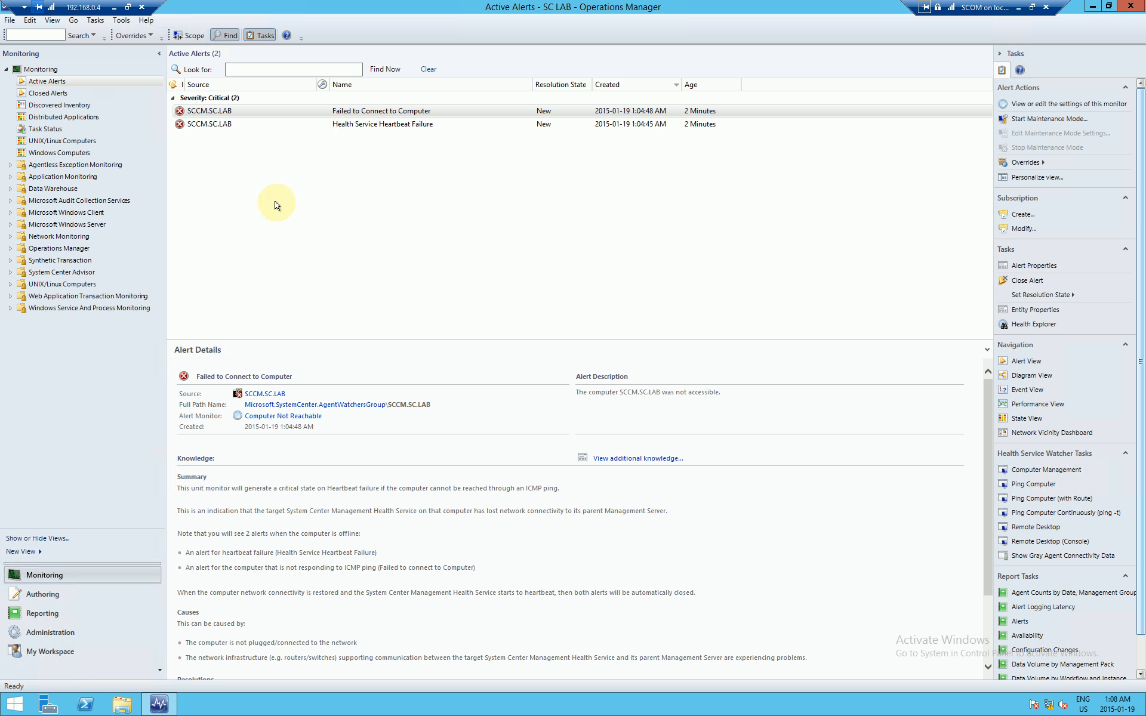
Step: Create a new E-Mail (SMTP) notification channel under Notifications > Channels, keeping the default name
{"action": "left_click", "coordinate": [46, 636]}
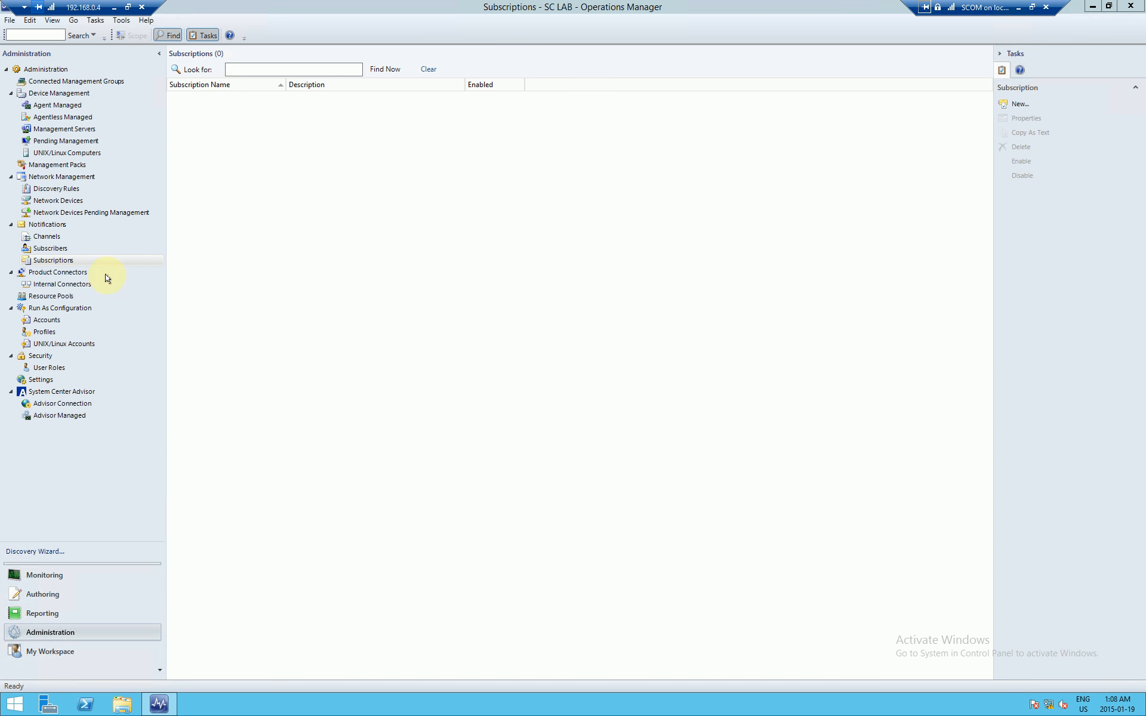
{"action": "left_click", "coordinate": [45, 236]}
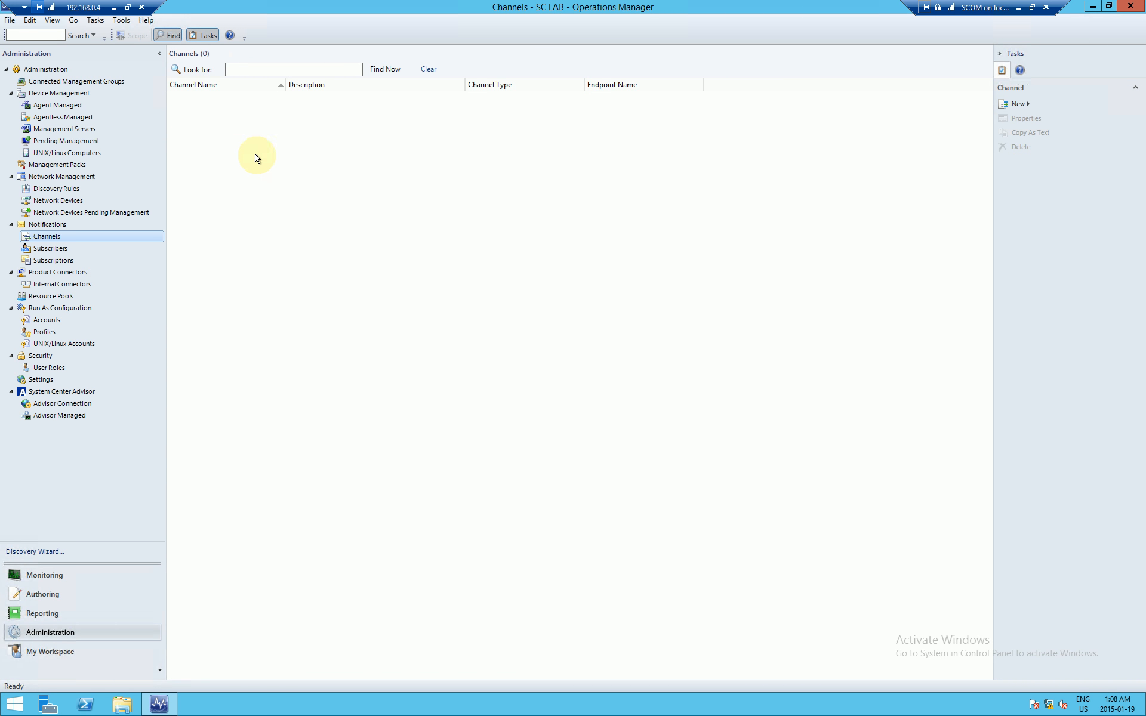
{"action": "left_click", "coordinate": [59, 250]}
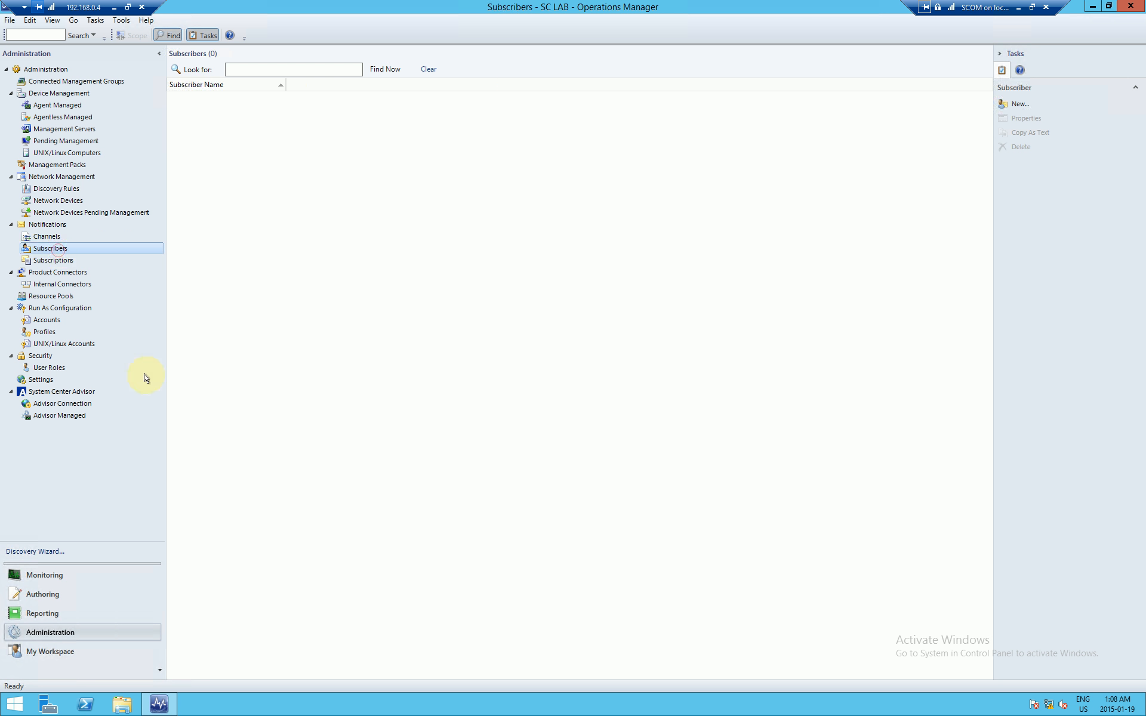
{"action": "left_click", "coordinate": [53, 260]}
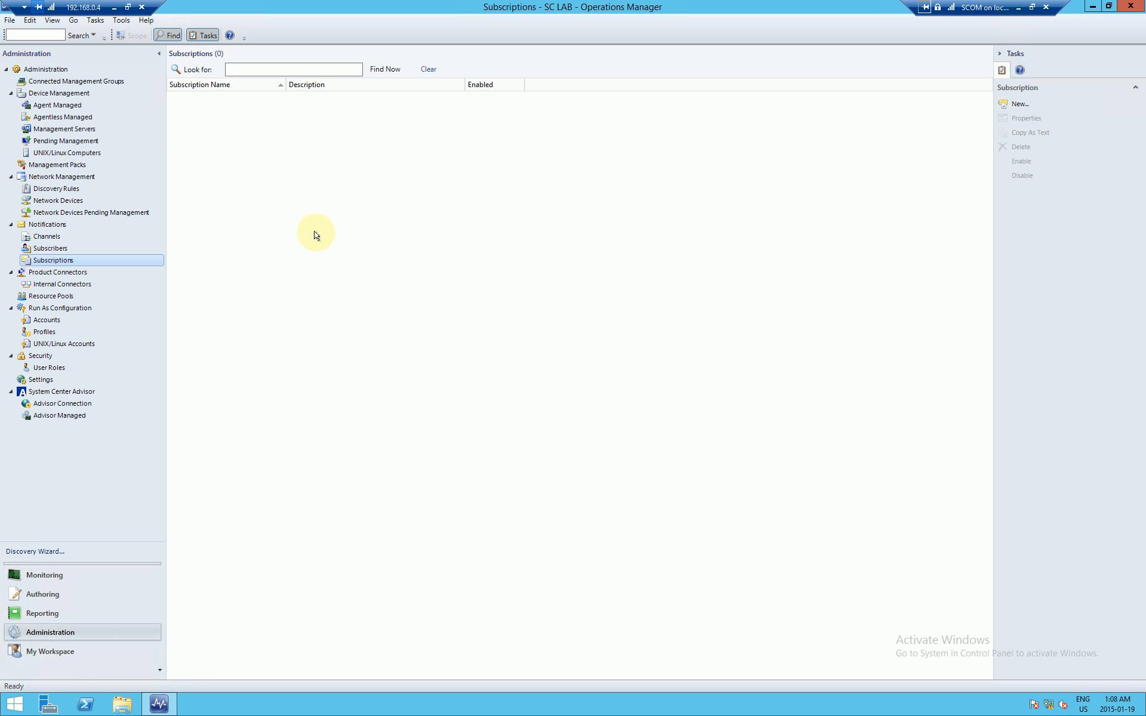
{"action": "left_click", "coordinate": [46, 234]}
{"action": "right_click", "coordinate": [232, 174]}
{"action": "mouse_move", "coordinate": [256, 179]}
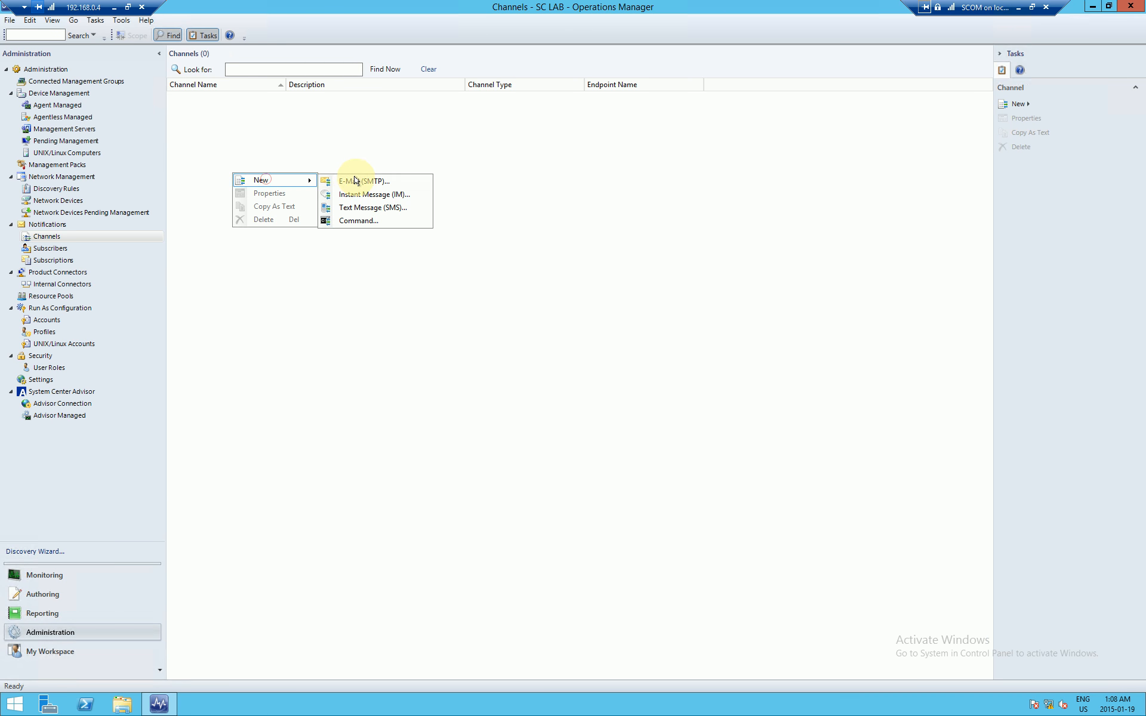
{"action": "left_click", "coordinate": [359, 178]}
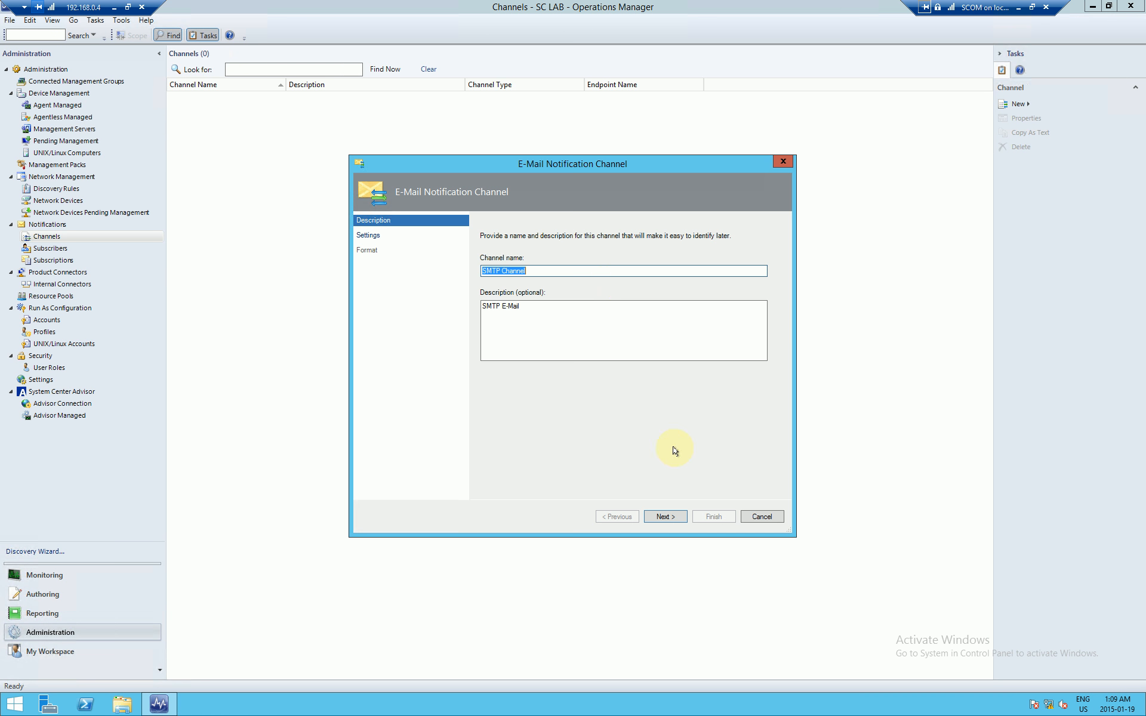
{"action": "left_click", "coordinate": [666, 517]}
Step: Add Exchange01.SC.LAB as primary and Exchange02.SC.LAB as secondary SMTP servers, port 25
{"action": "left_click", "coordinate": [644, 238]}
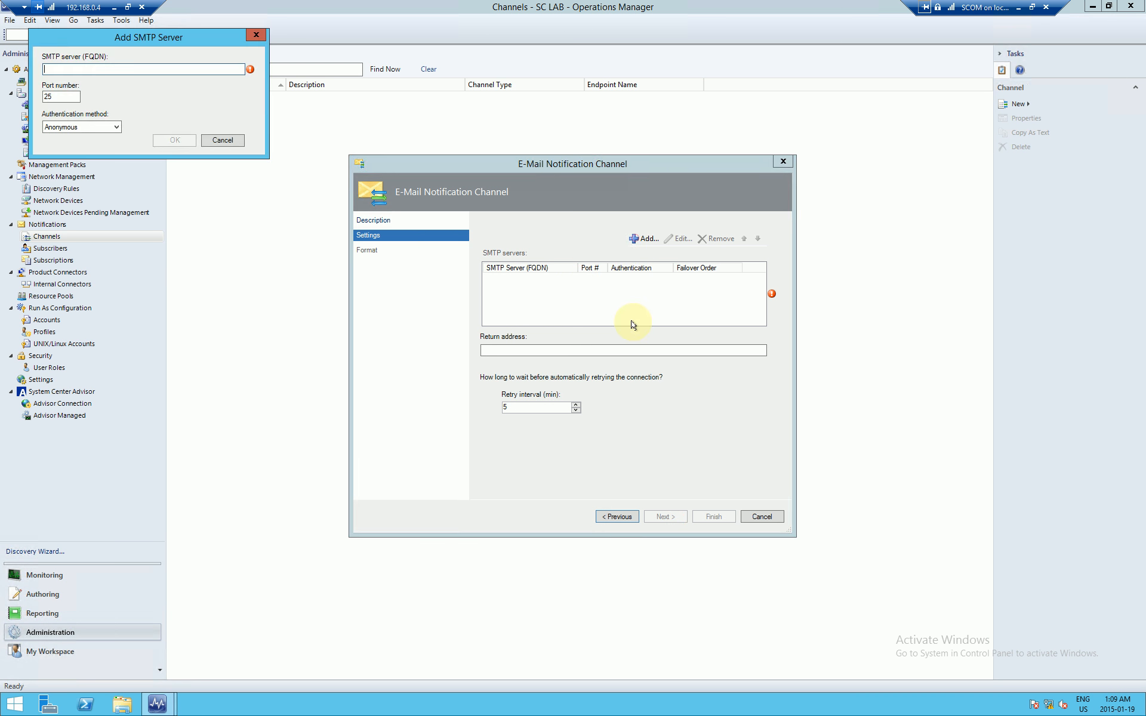
{"action": "type", "text": "Exchange01.SC.LAB"}
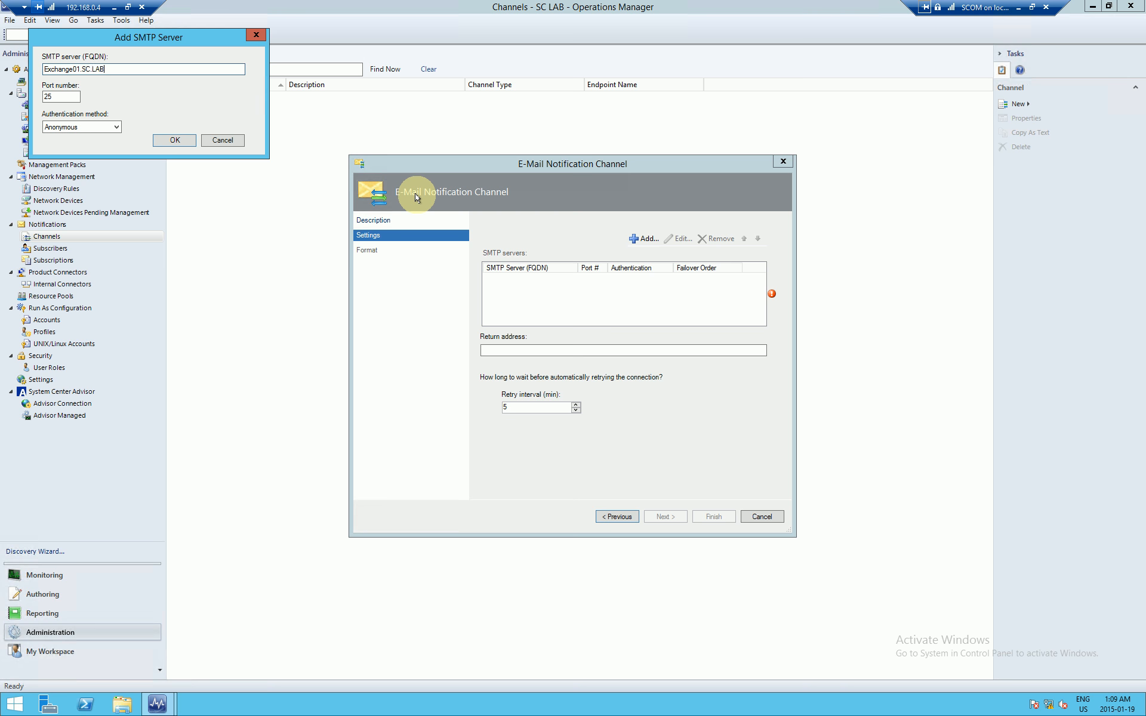
{"action": "key", "text": "ctrl+a"}
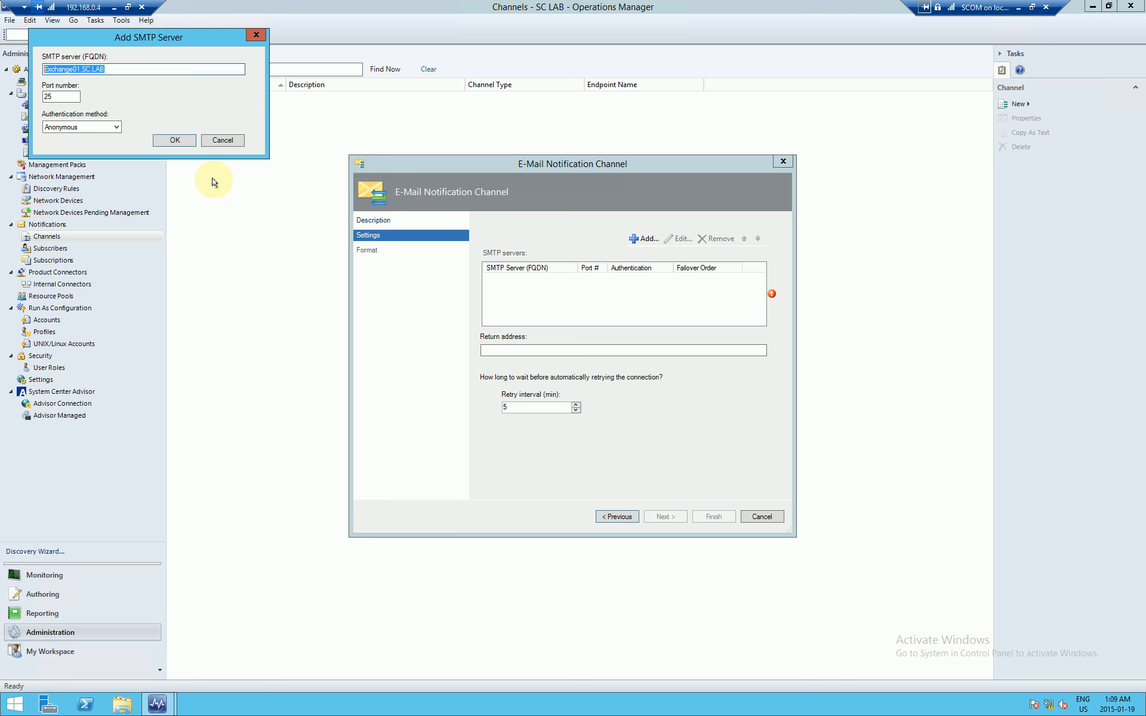
{"action": "left_click", "coordinate": [175, 140]}
{"action": "left_click", "coordinate": [644, 241]}
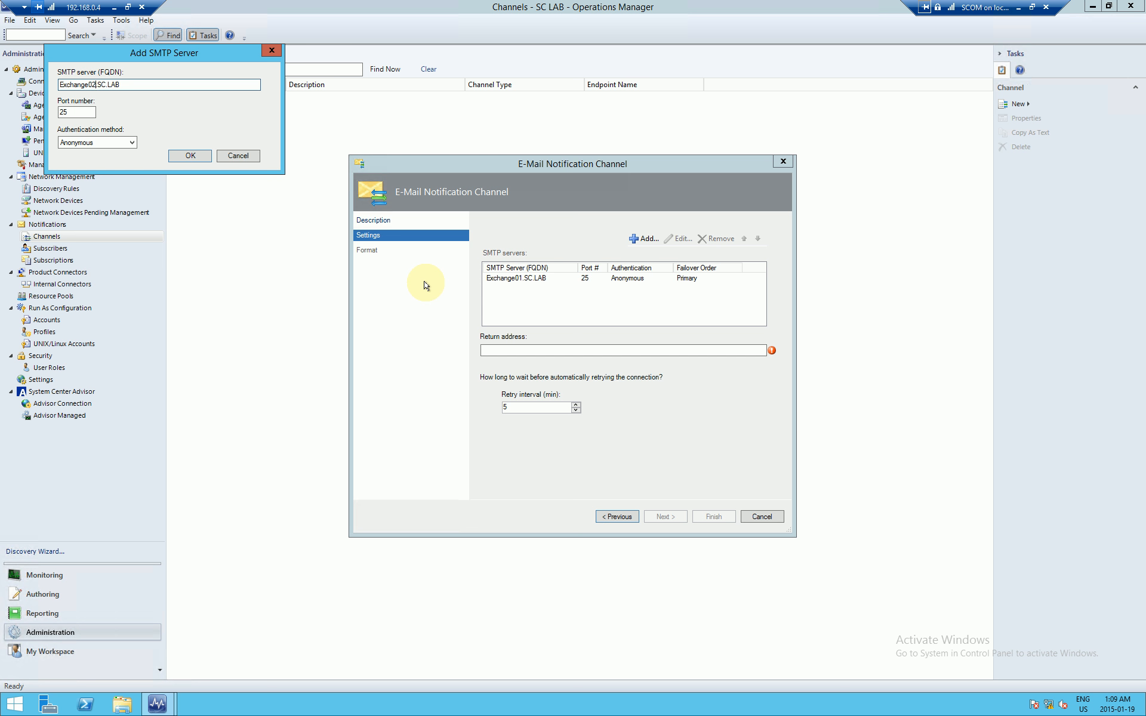
{"action": "left_click", "coordinate": [190, 155]}
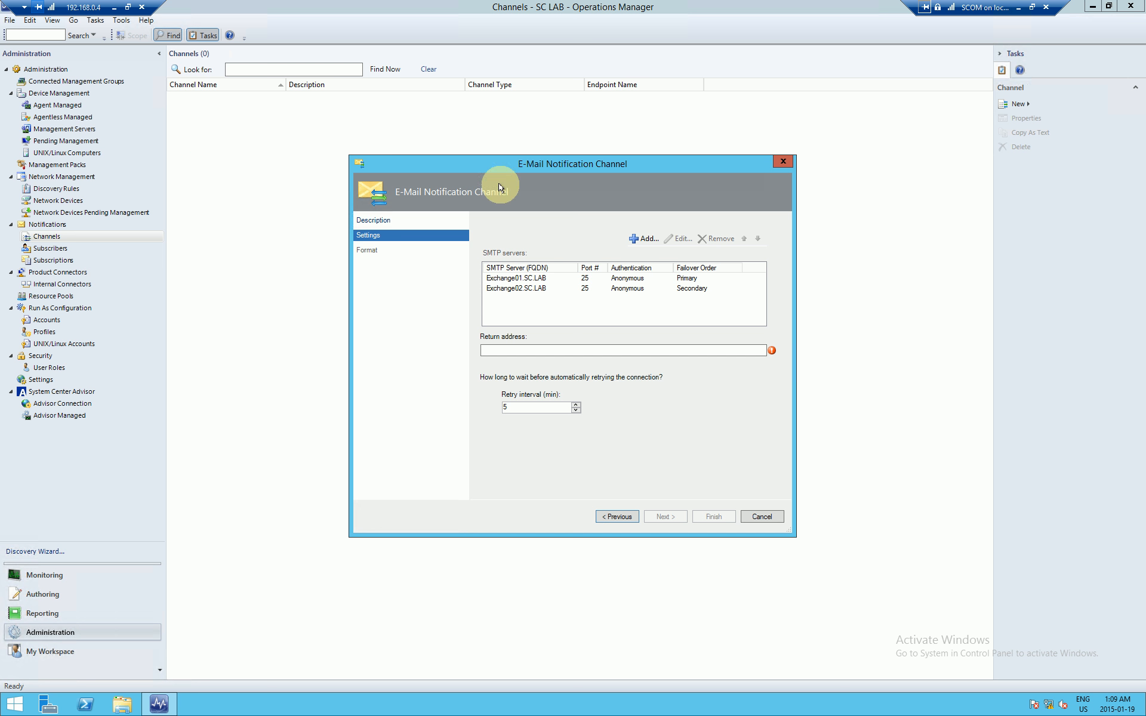
{"action": "left_click_drag", "start_coordinate": [619, 164], "coordinate": [596, 162]}
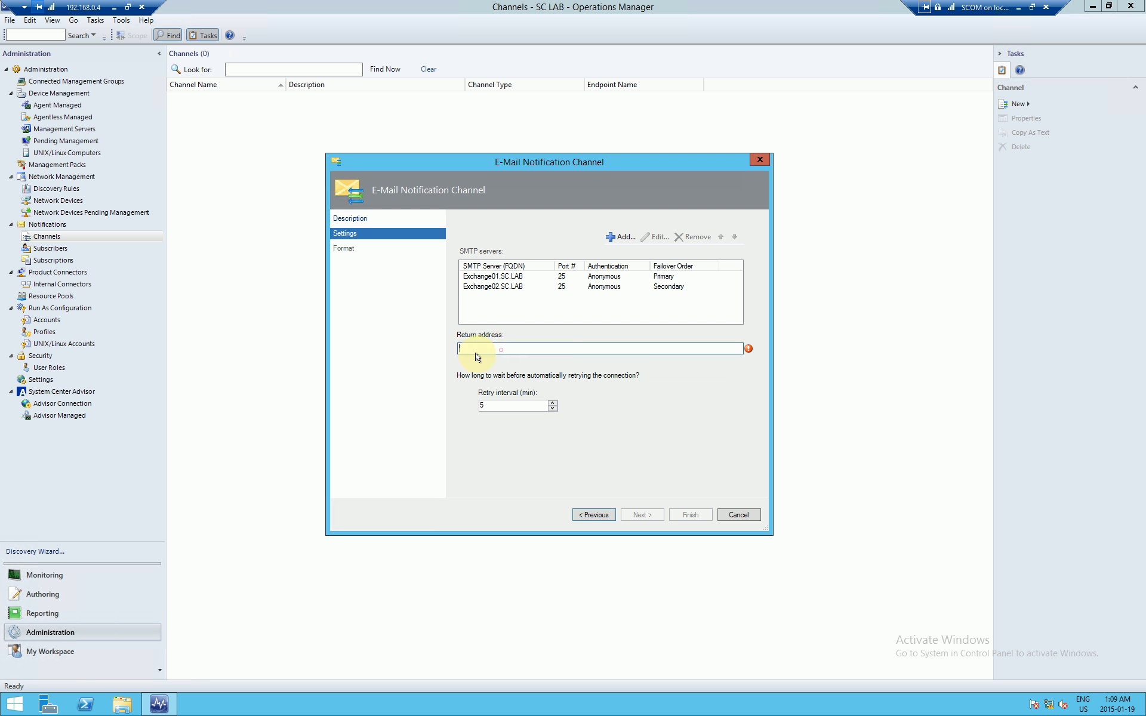
{"action": "mouse_move", "coordinate": [749, 351]}
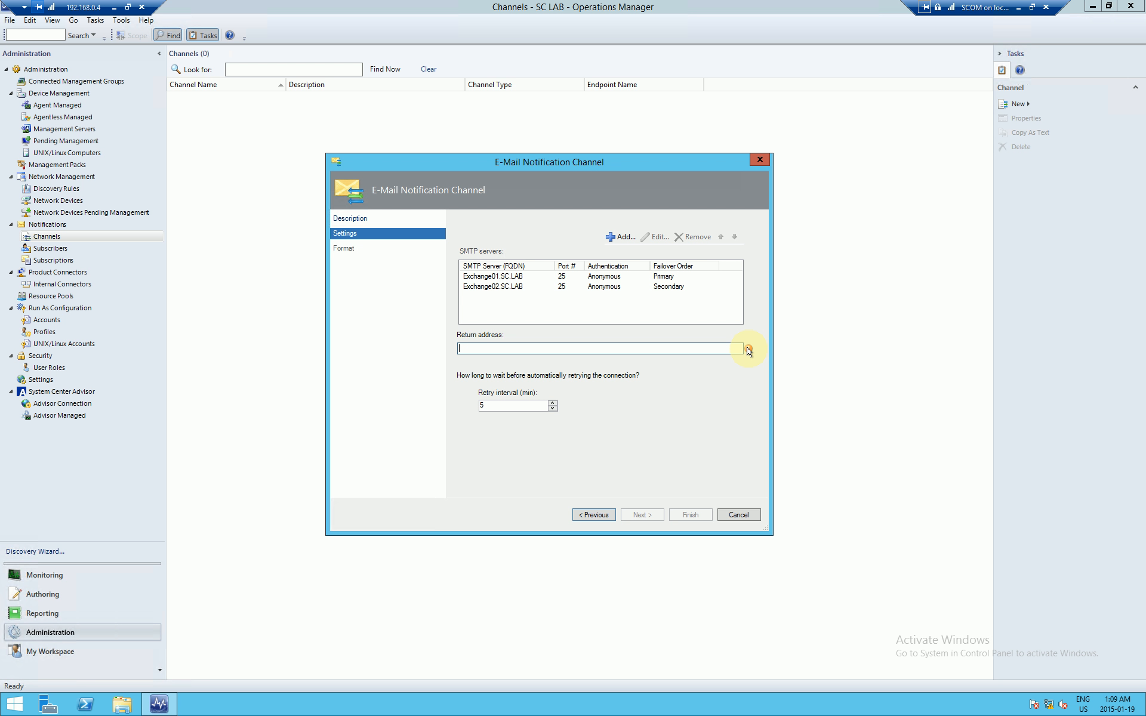
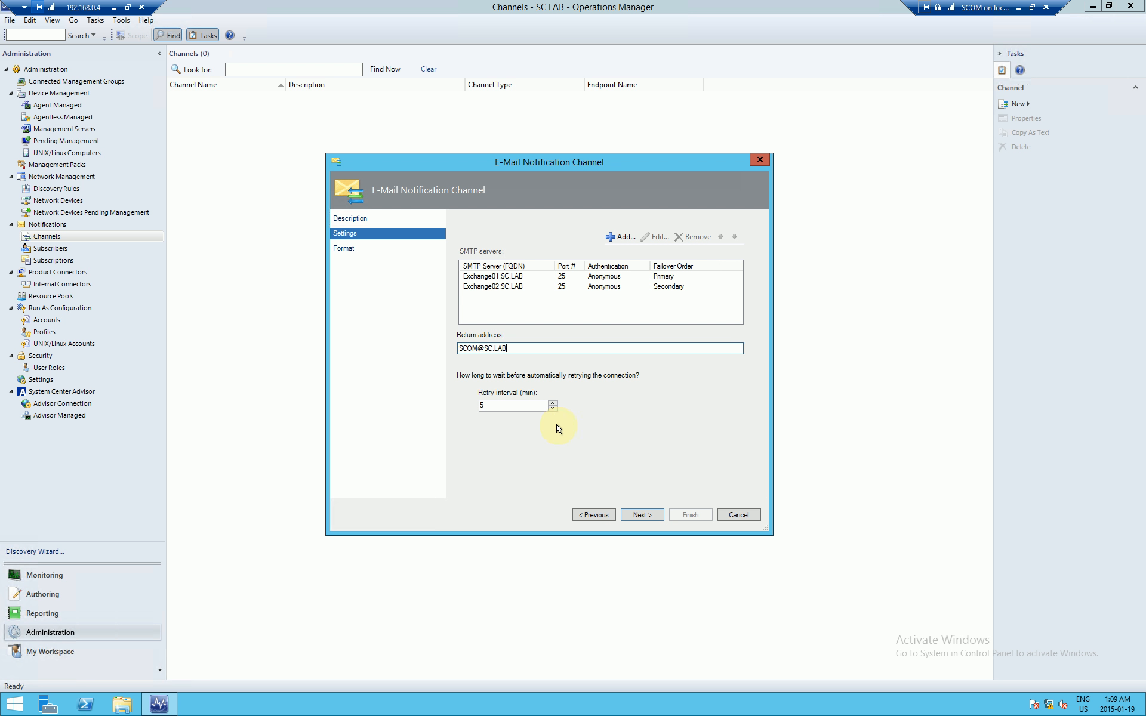
{"action": "left_click", "coordinate": [642, 514]}
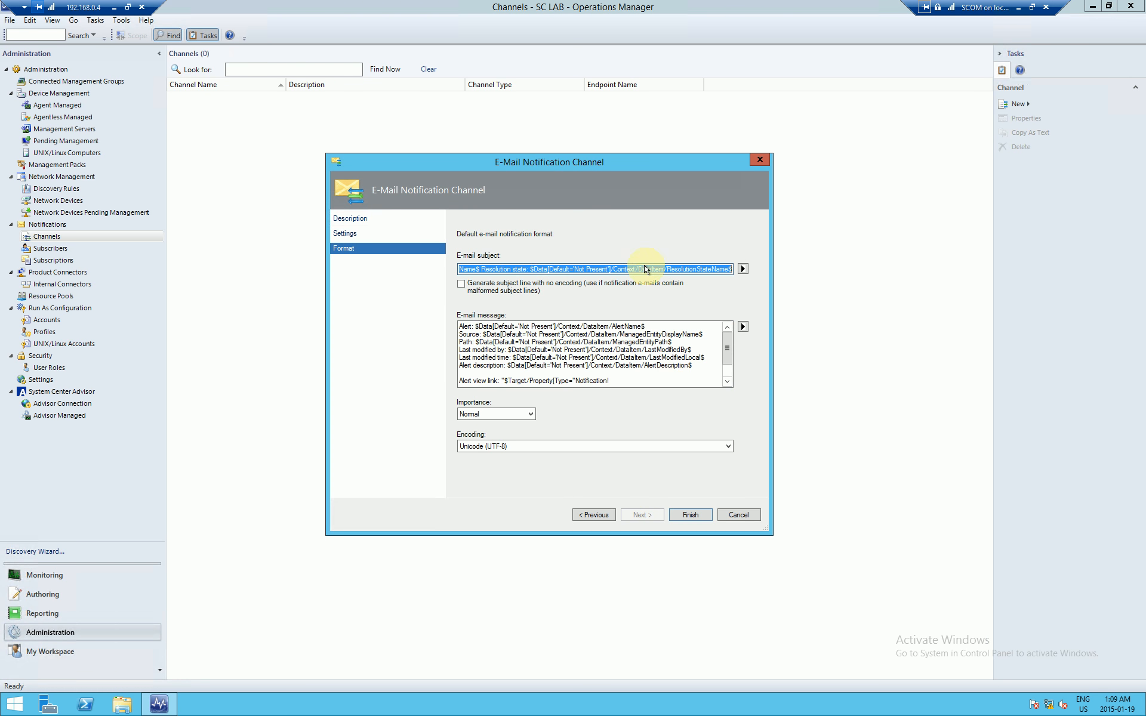
Step: Keep the default e-mail subject and message, then finish and close the SMTP Channel wizard
{"action": "left_click", "coordinate": [663, 269]}
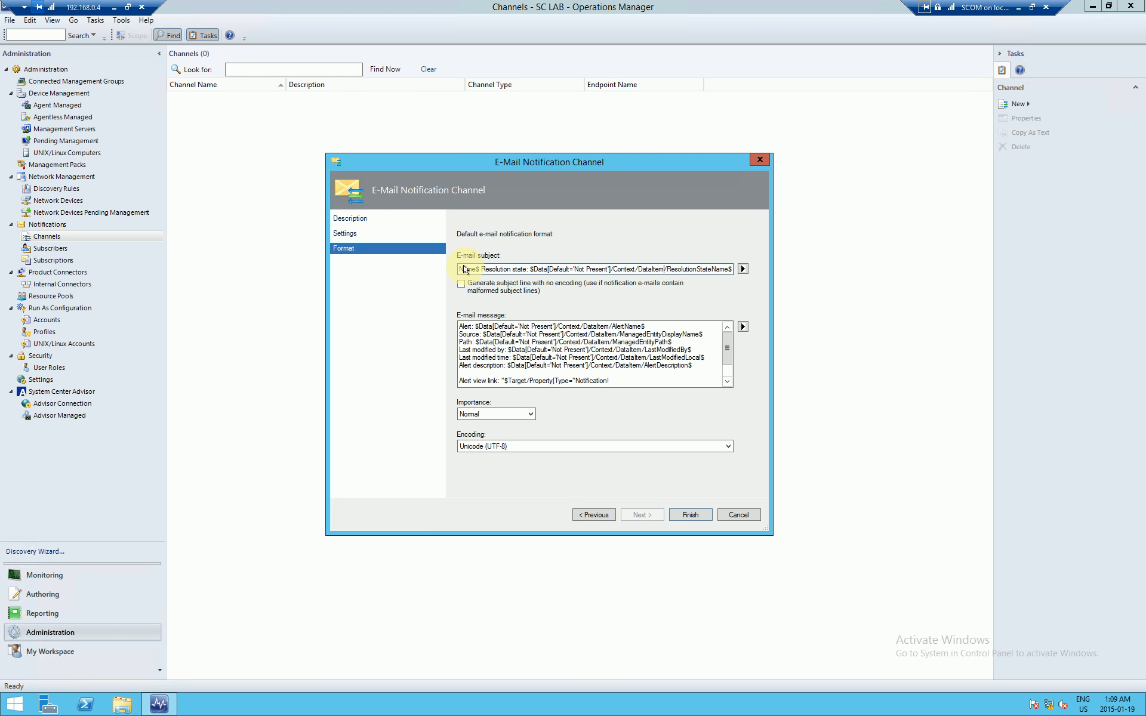
{"action": "left_click_drag", "start_coordinate": [466, 269], "coordinate": [720, 270]}
{"action": "left_click", "coordinate": [646, 269]}
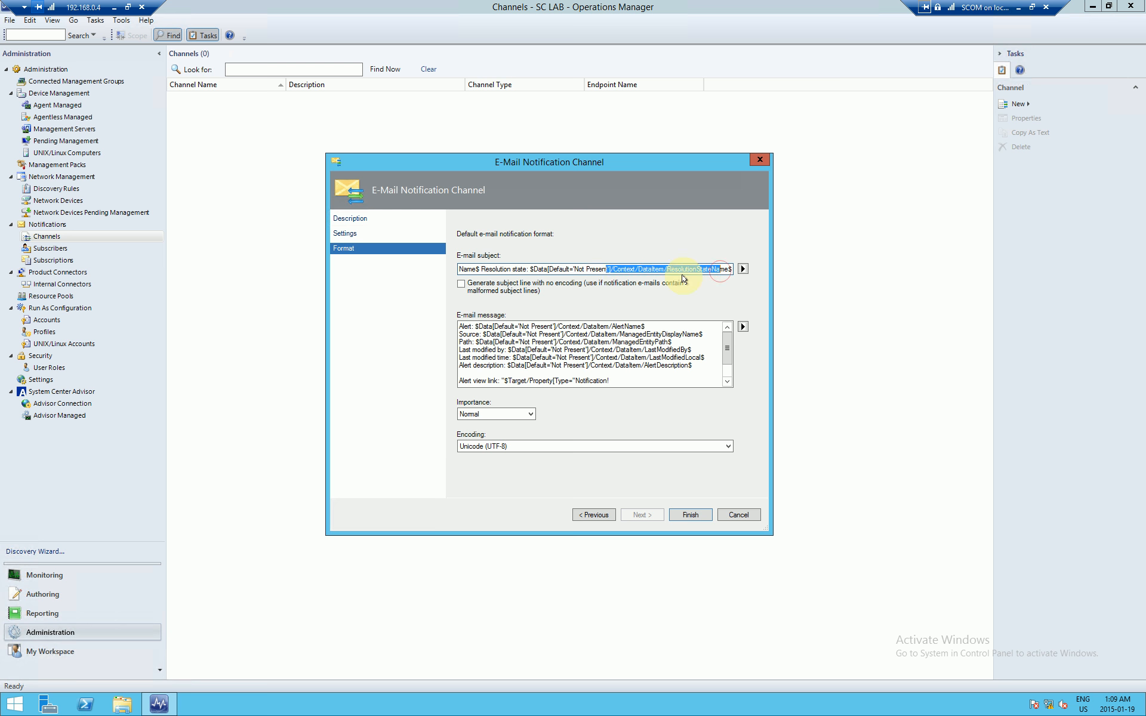
{"action": "left_click_drag", "start_coordinate": [476, 326], "coordinate": [571, 382]}
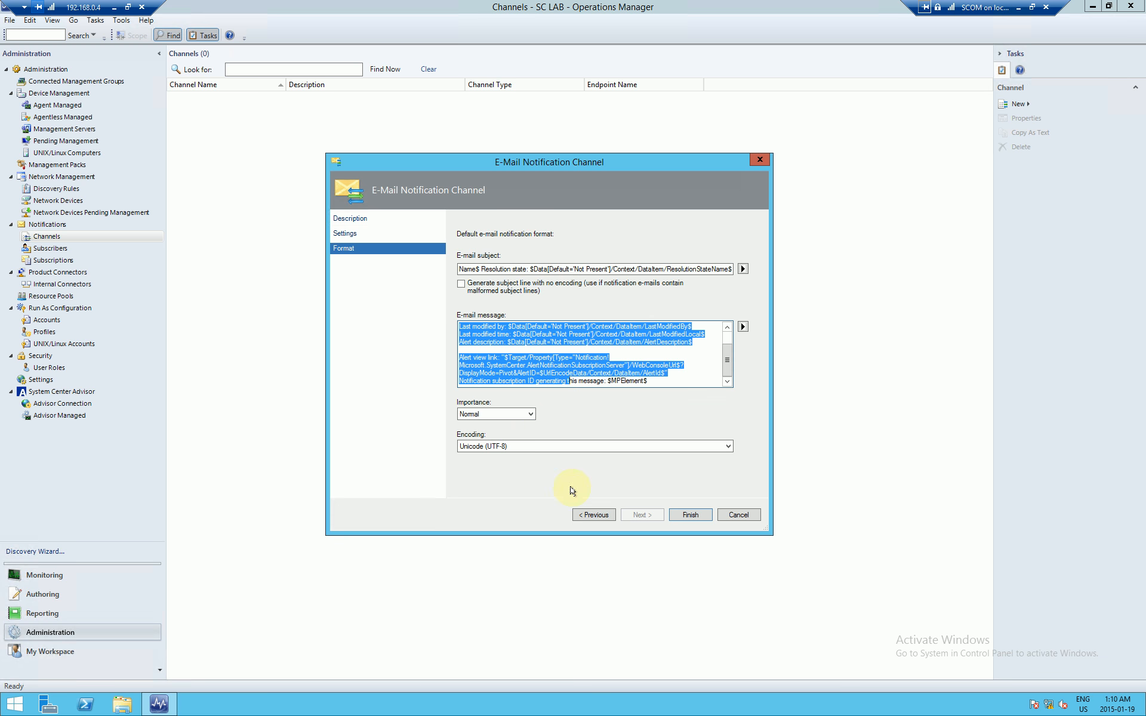
{"action": "left_click", "coordinate": [655, 342]}
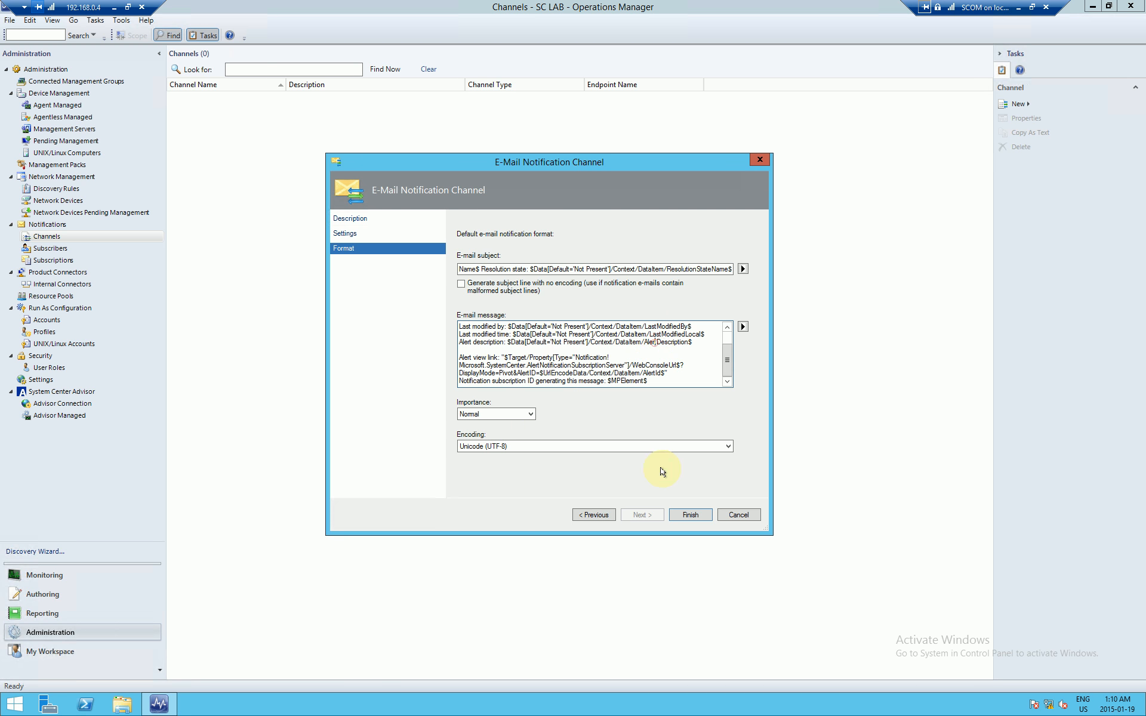
{"action": "left_click", "coordinate": [691, 515]}
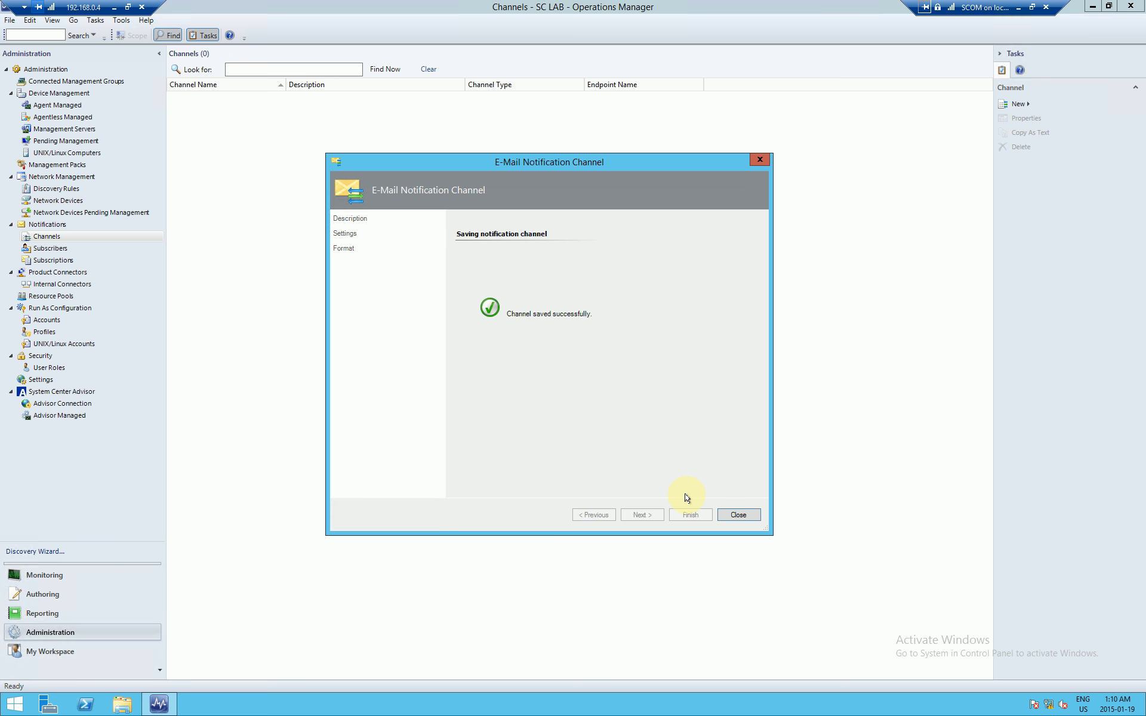
{"action": "left_click", "coordinate": [739, 515]}
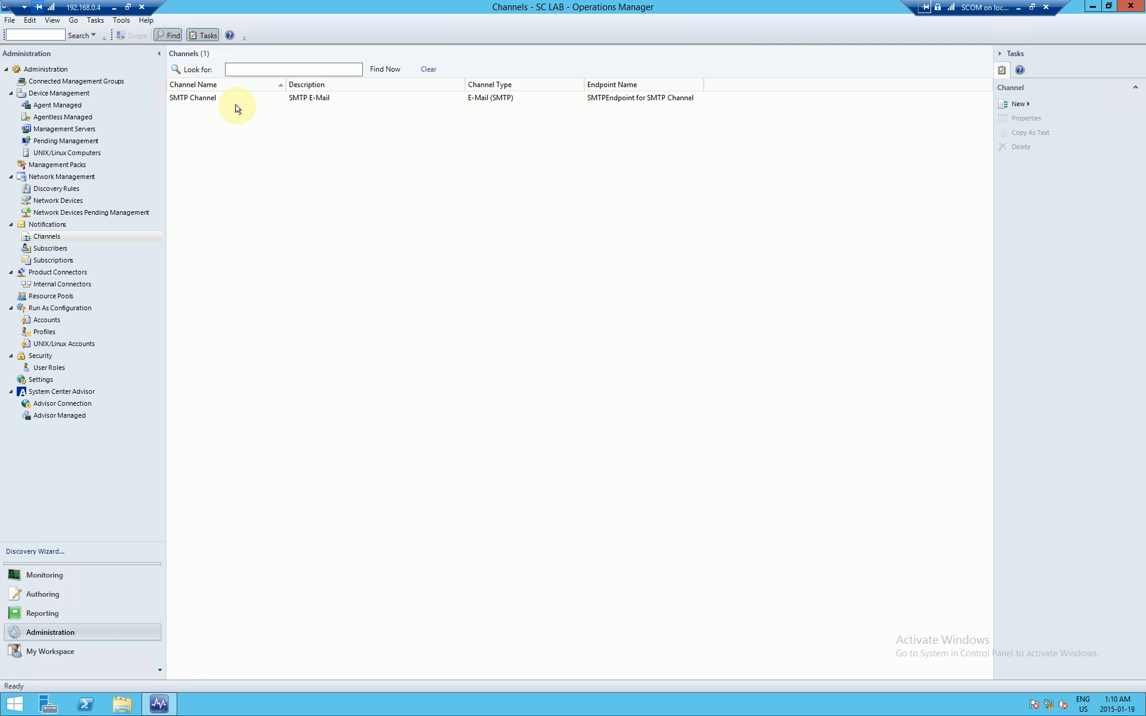
{"action": "left_click", "coordinate": [63, 248]}
Step: Start a new notification subscriber and enter the subscriber's name
{"action": "right_click", "coordinate": [261, 174]}
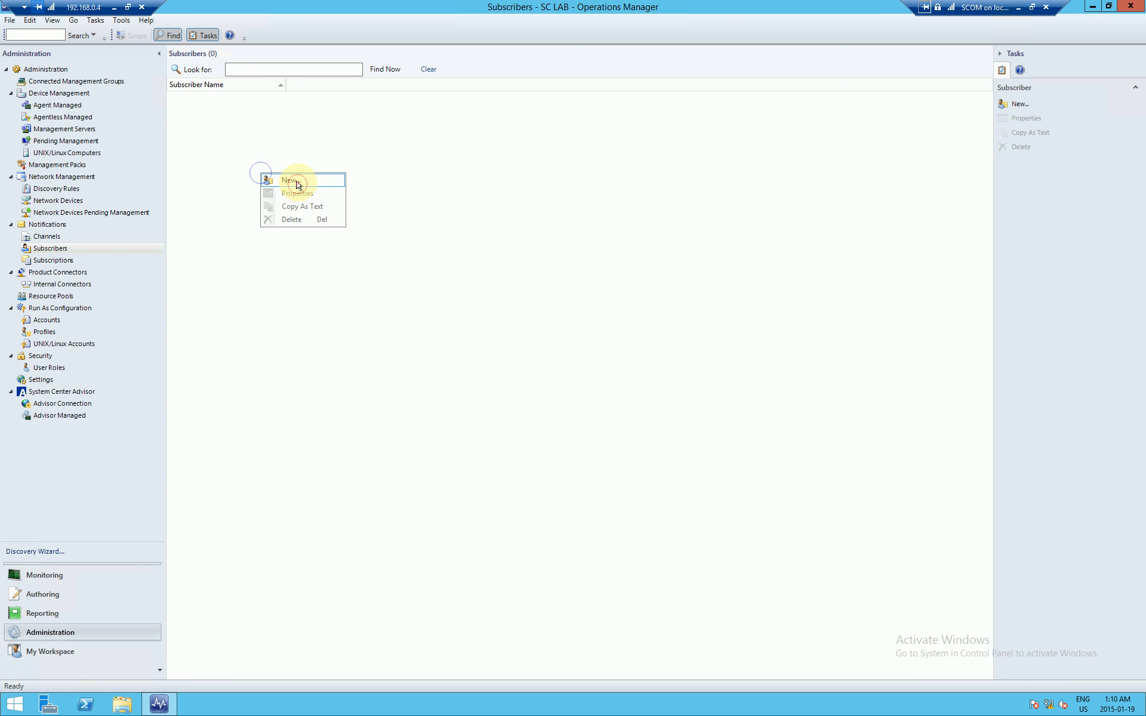
{"action": "left_click", "coordinate": [297, 186]}
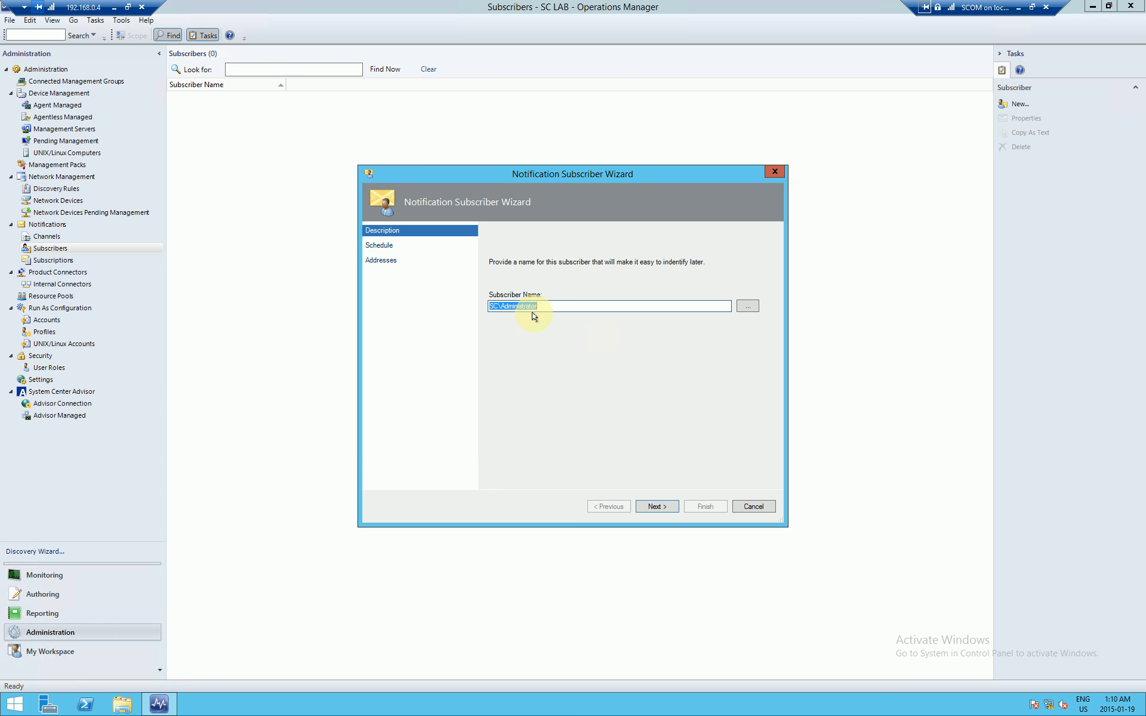
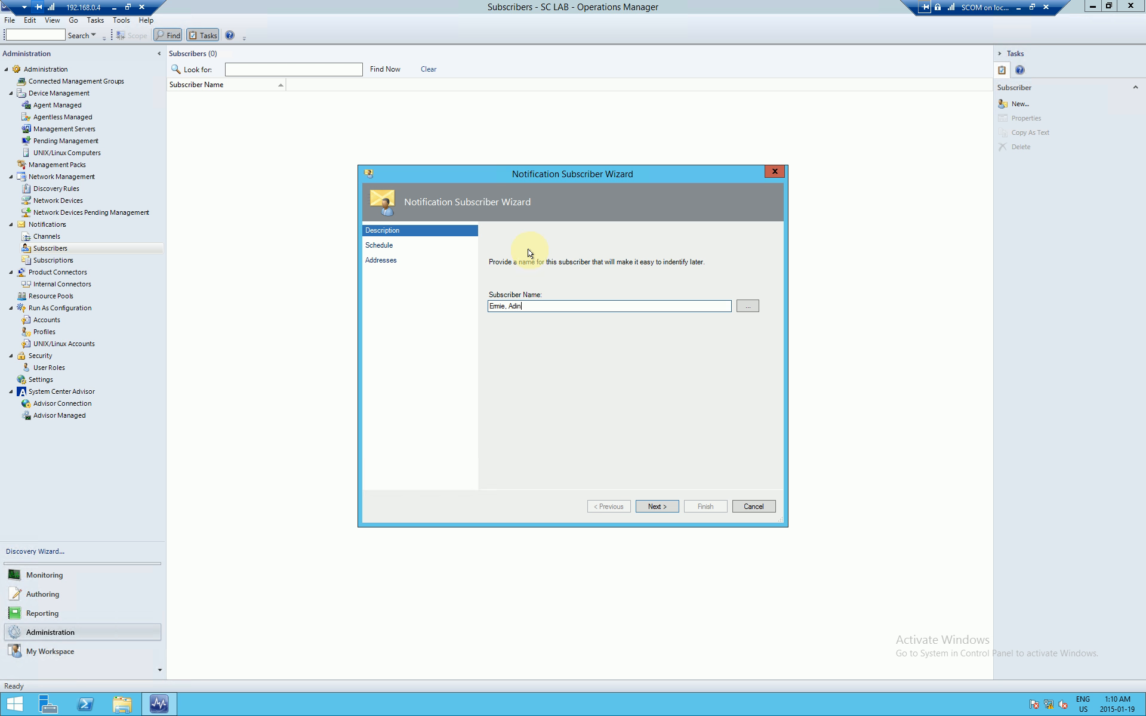
{"action": "left_click_drag", "start_coordinate": [534, 306], "coordinate": [440, 311]}
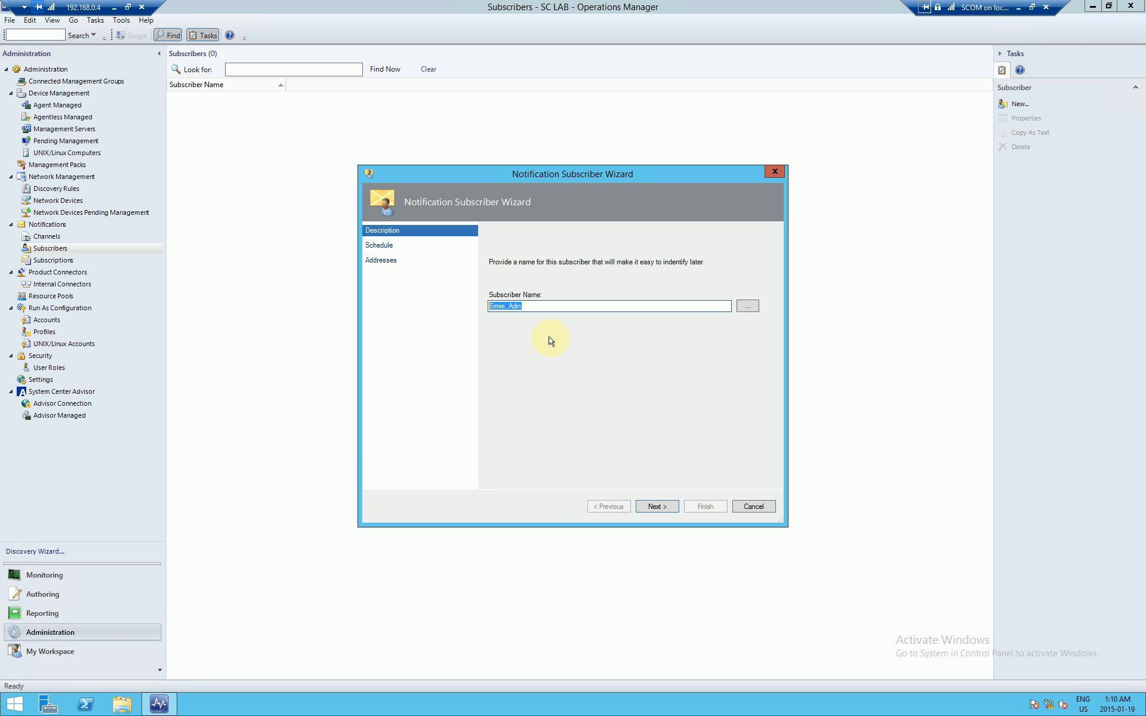
Step: Set the subscriber schedule to always send notifications and reach the addresses page
{"action": "left_click", "coordinate": [656, 506]}
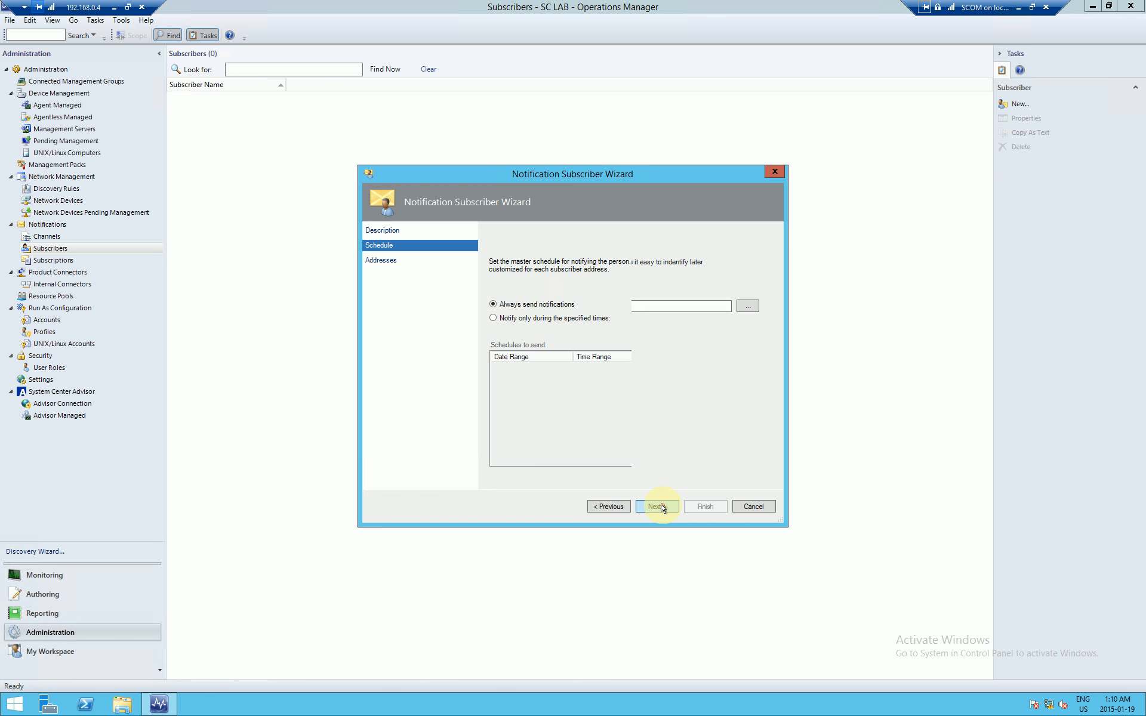
{"action": "left_click", "coordinate": [517, 321]}
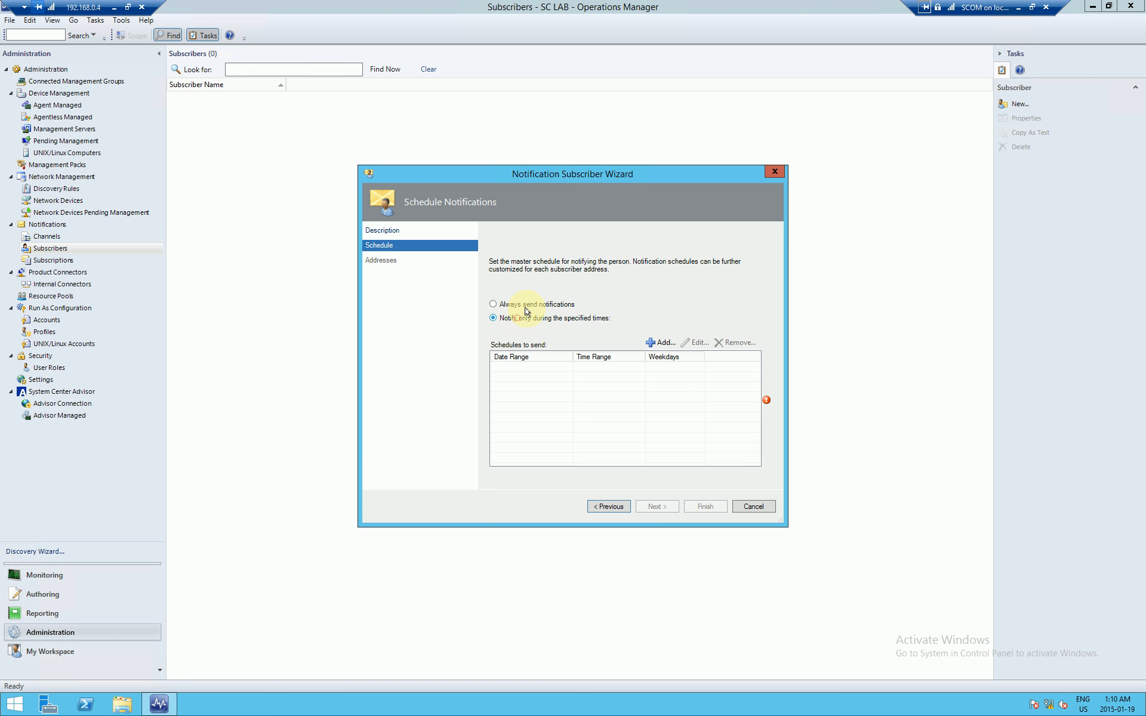
{"action": "left_click", "coordinate": [528, 305]}
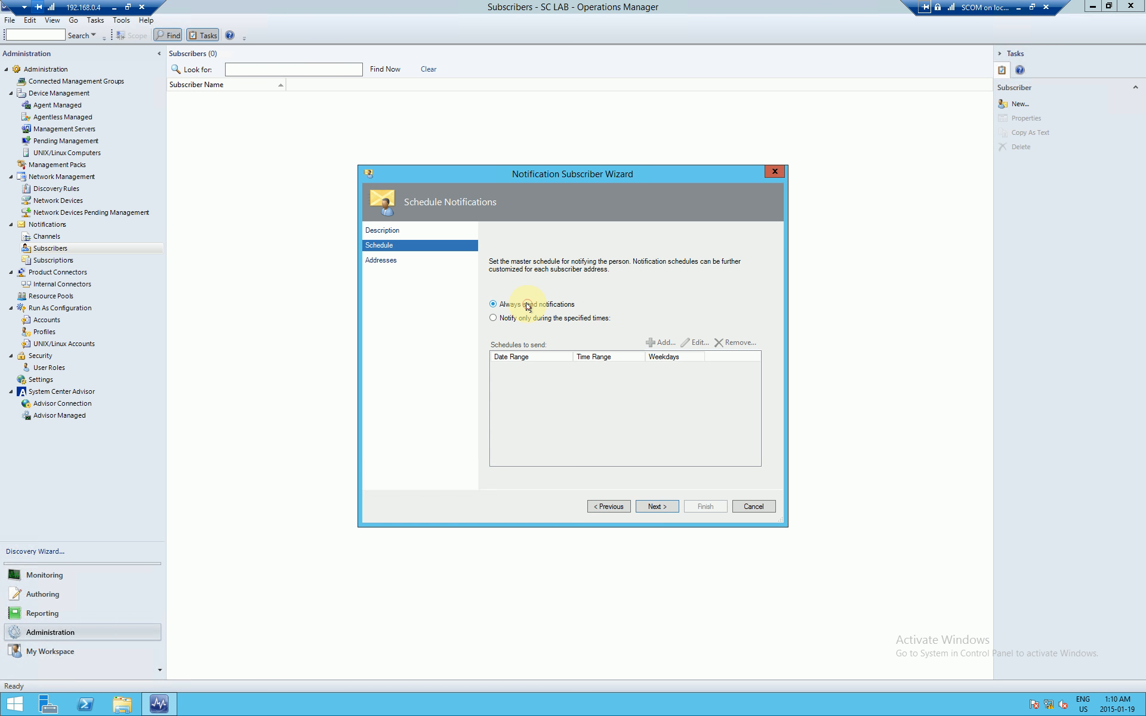
{"action": "left_click", "coordinate": [529, 316]}
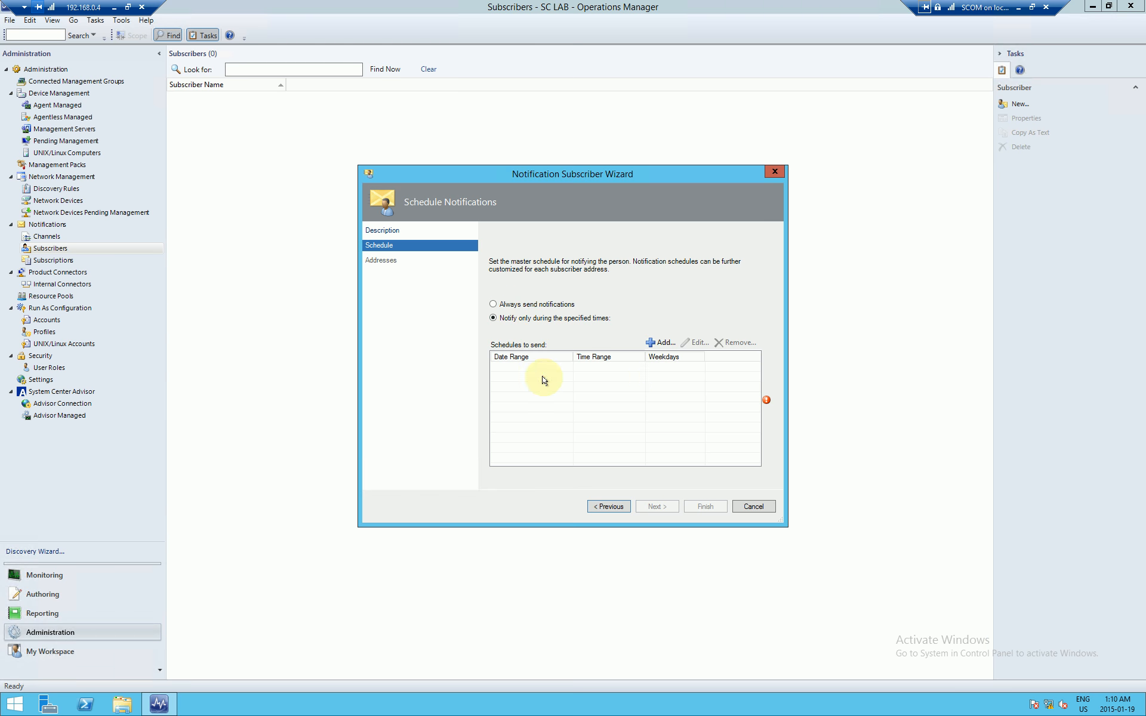
{"action": "left_click", "coordinate": [534, 303]}
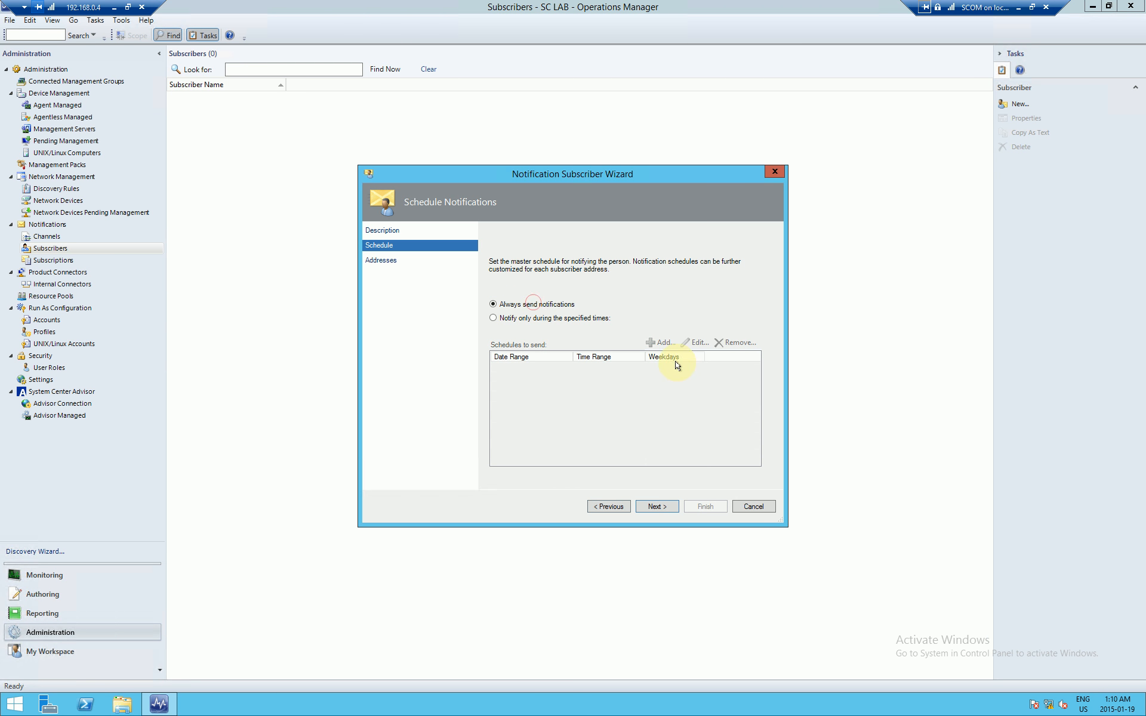
{"action": "left_click", "coordinate": [661, 507]}
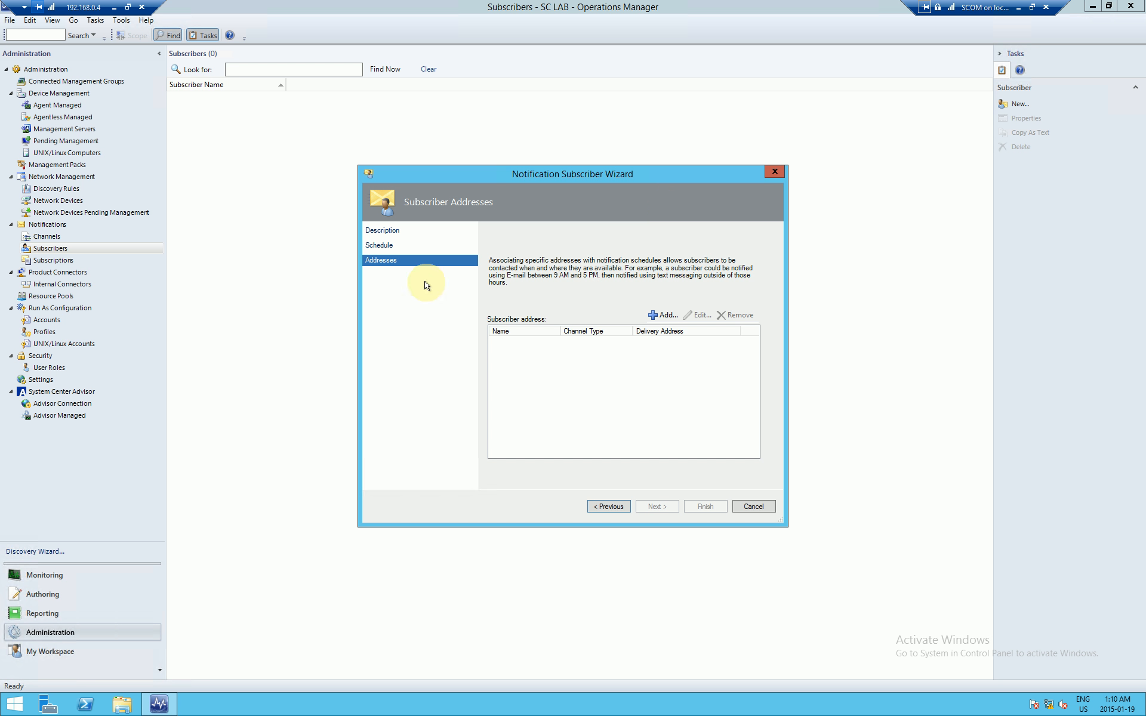
Step: Add a new subscriber address and give it the subscriber's name
{"action": "left_click", "coordinate": [662, 315]}
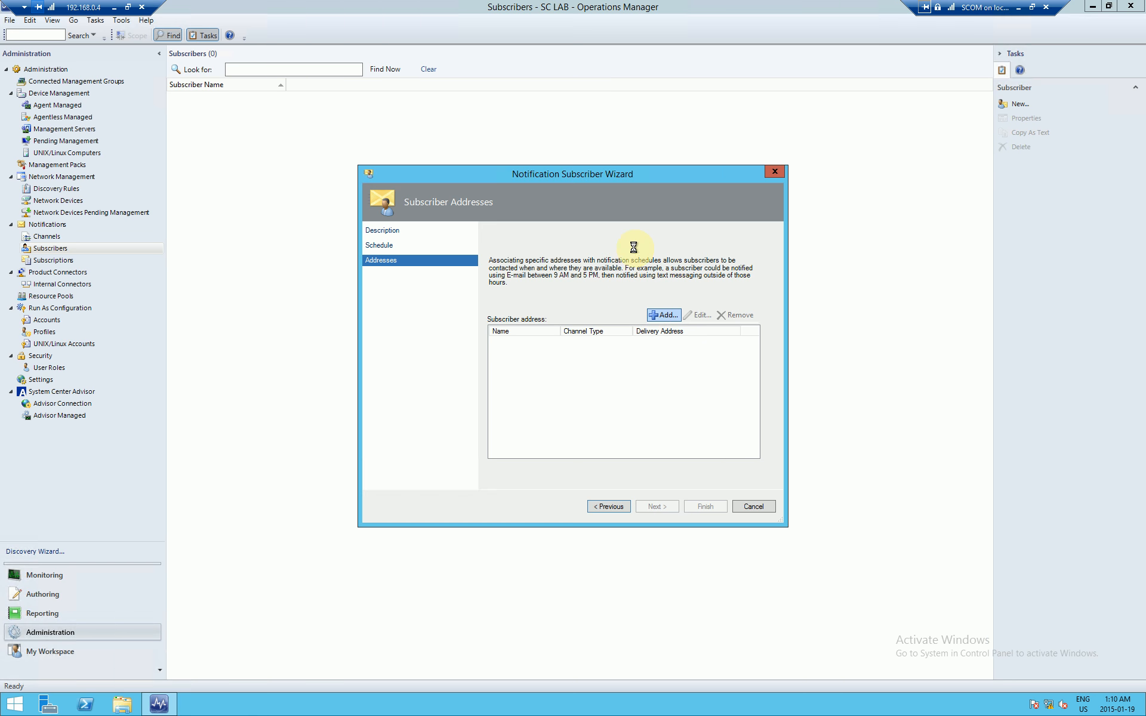
{"action": "left_click", "coordinate": [545, 301]}
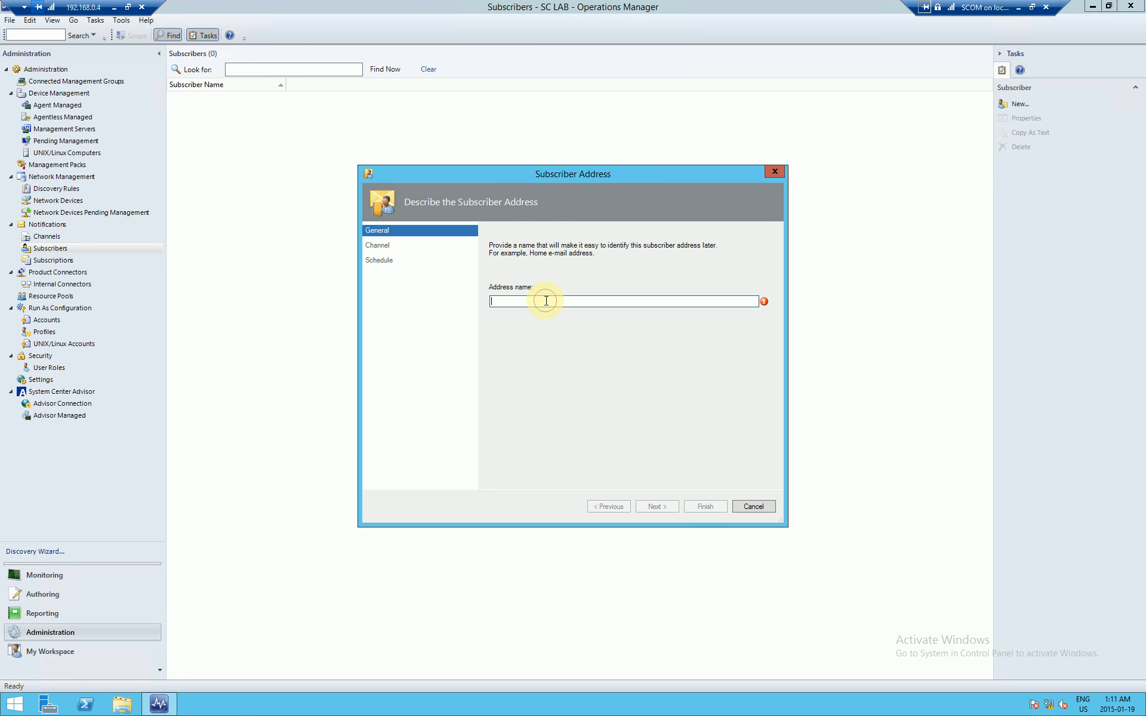
{"action": "left_click_drag", "start_coordinate": [596, 178], "coordinate": [618, 370]}
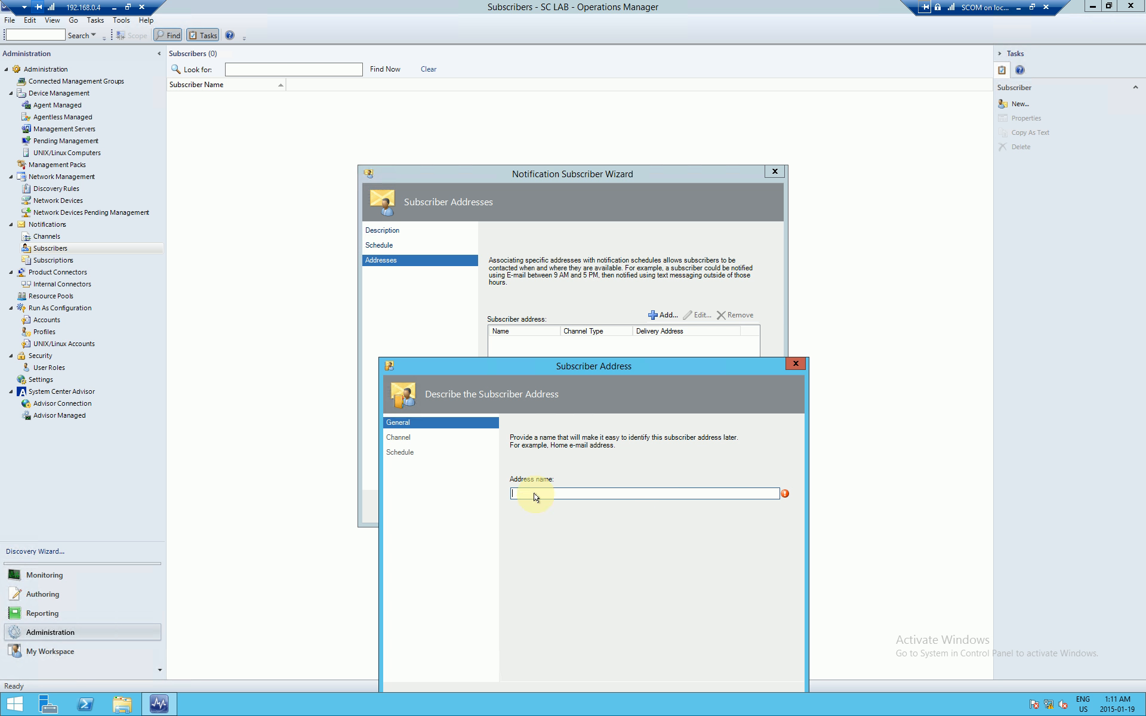
{"action": "key", "text": "Return"}
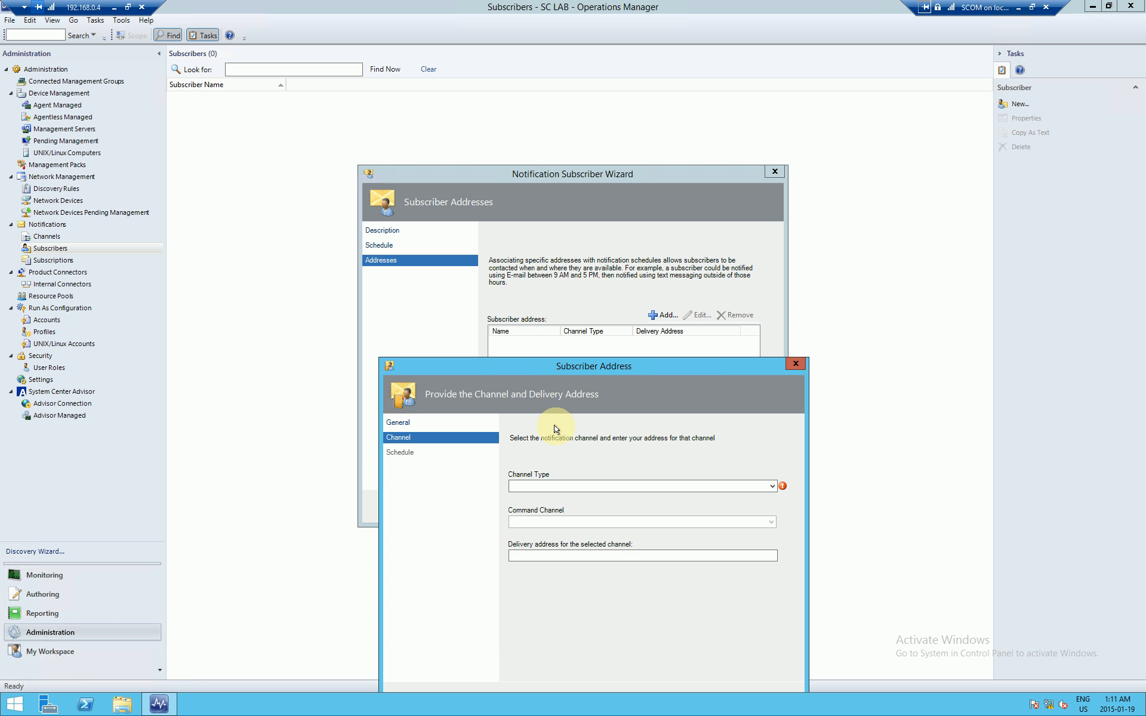
{"action": "left_click_drag", "start_coordinate": [581, 367], "coordinate": [562, 207]}
Step: Set the address channel type to E-Mail (SMTP) and edit the delivery address's user part
{"action": "left_click", "coordinate": [555, 311]}
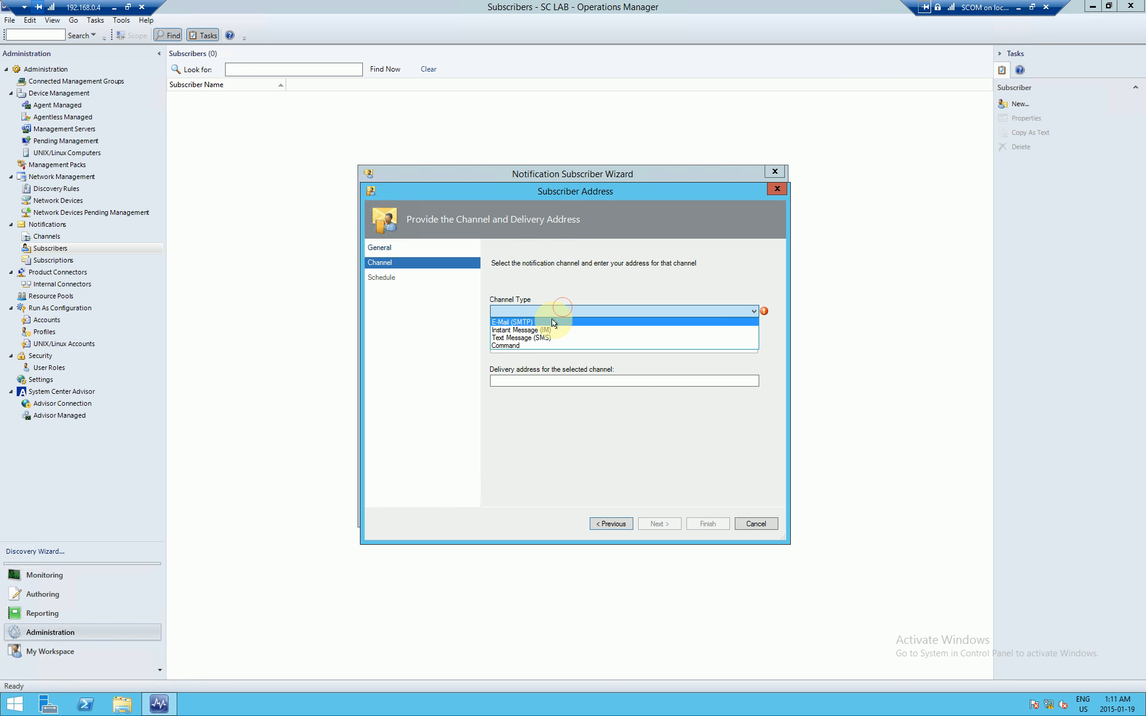
{"action": "left_click", "coordinate": [553, 323]}
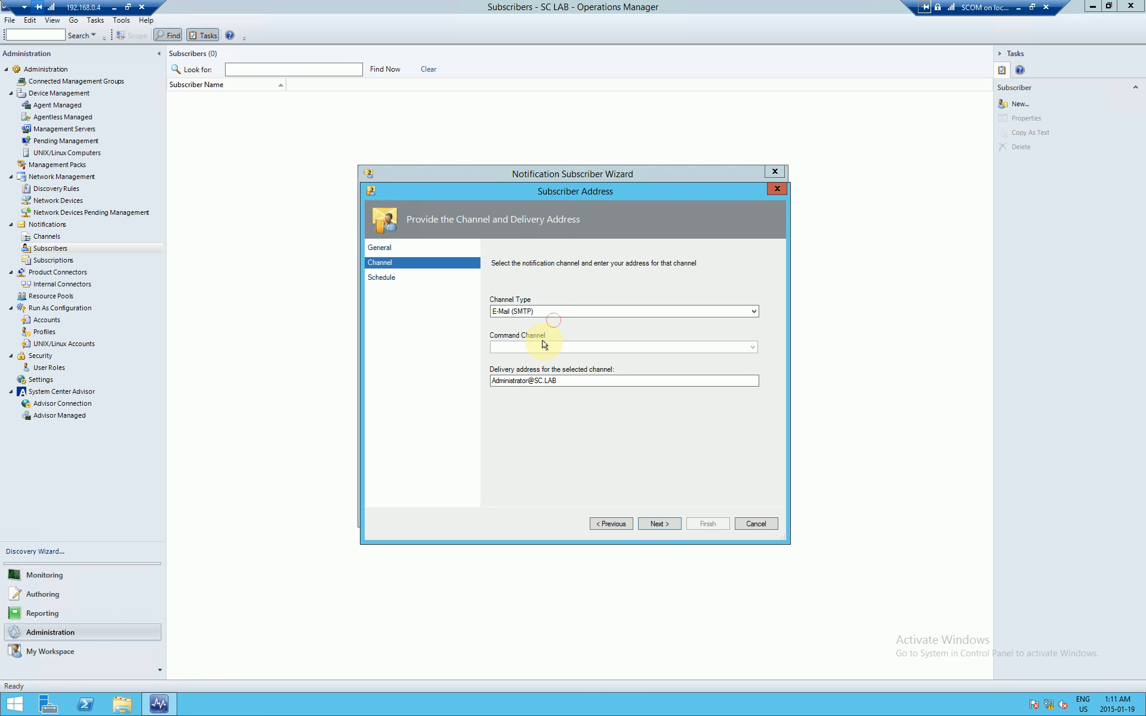
{"action": "left_click", "coordinate": [573, 381]}
{"action": "left_click_drag", "start_coordinate": [529, 382], "coordinate": [384, 409]}
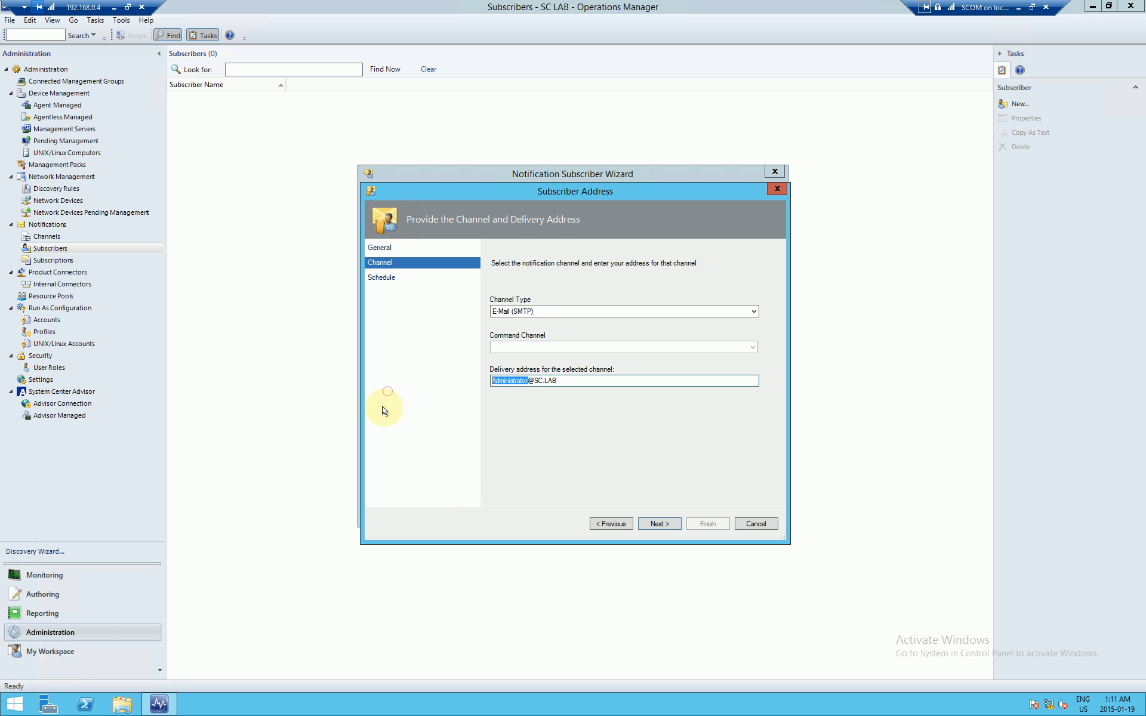
{"action": "type", "text": "Adin"}
Step: Finish the address and save the subscriber, returning to the Channels list
{"action": "left_click", "coordinate": [652, 521]}
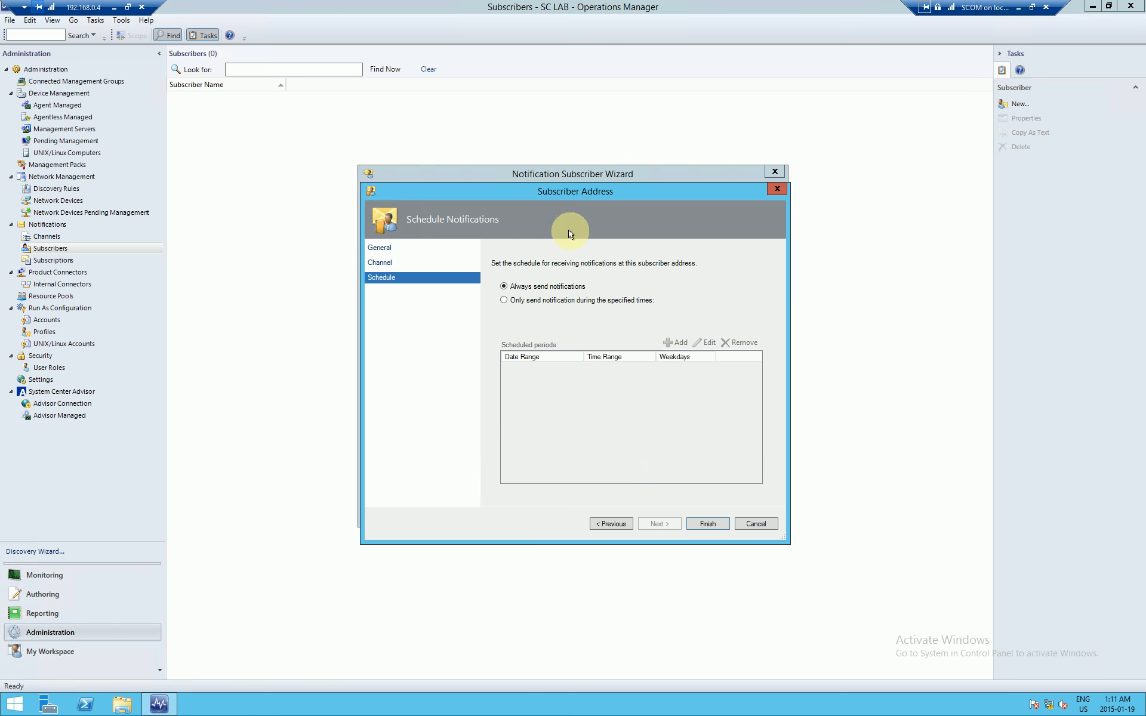
{"action": "left_click", "coordinate": [708, 523]}
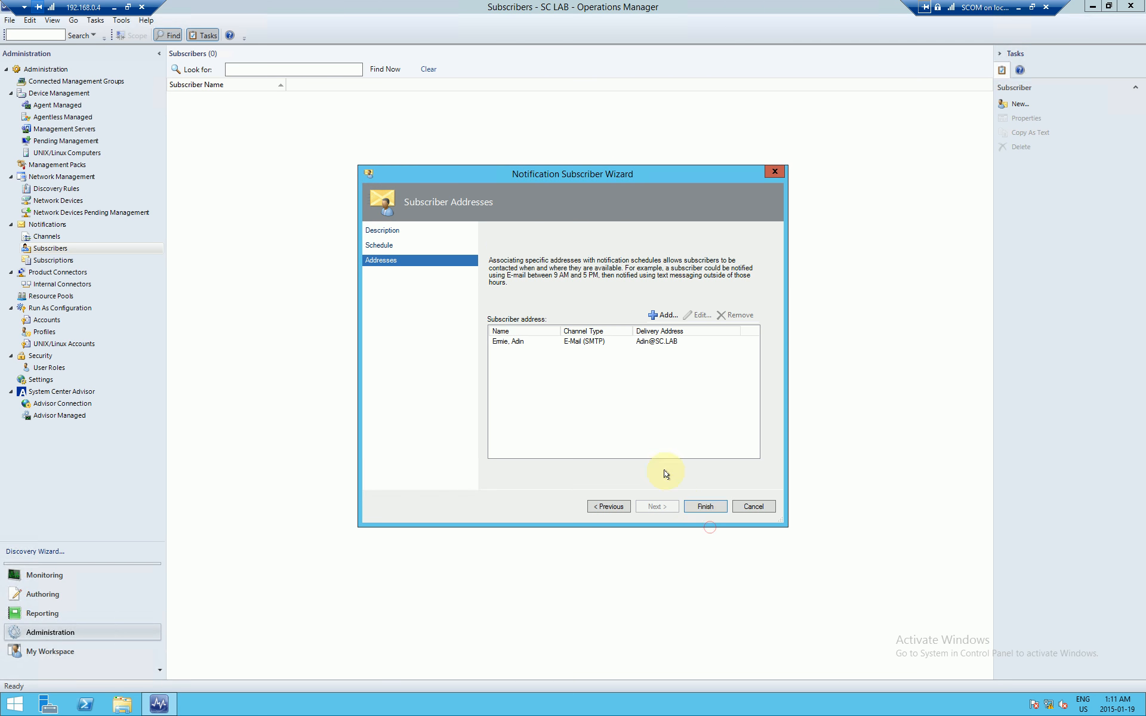
{"action": "left_click", "coordinate": [705, 506]}
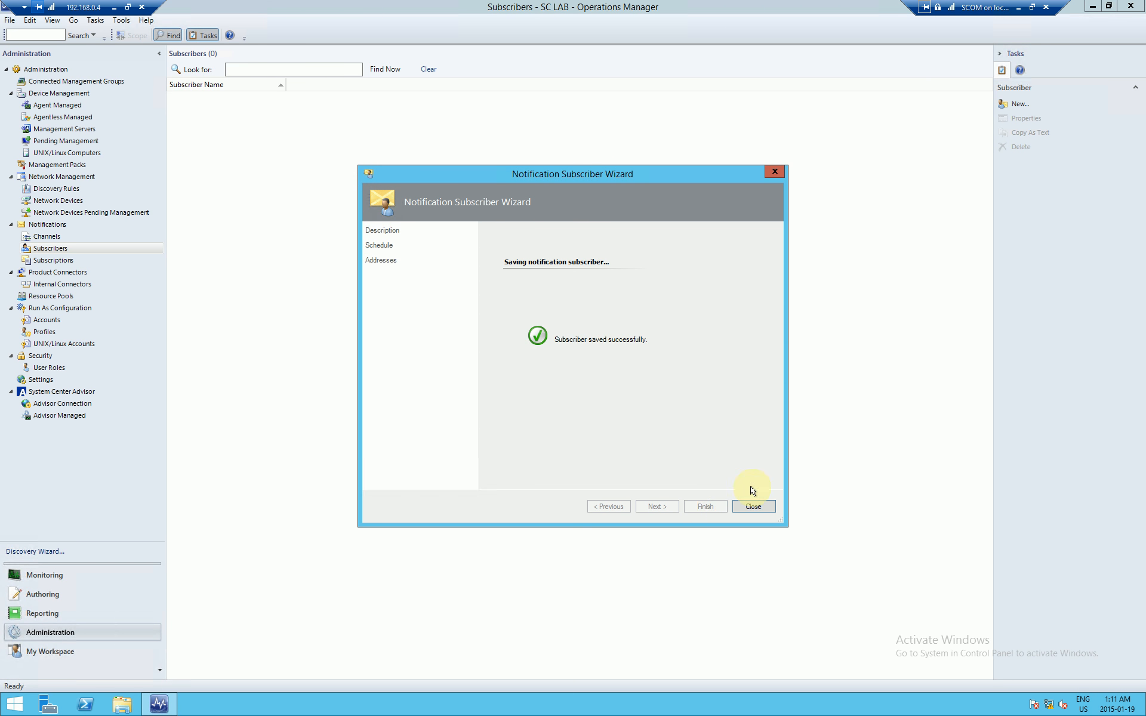
{"action": "left_click", "coordinate": [755, 506]}
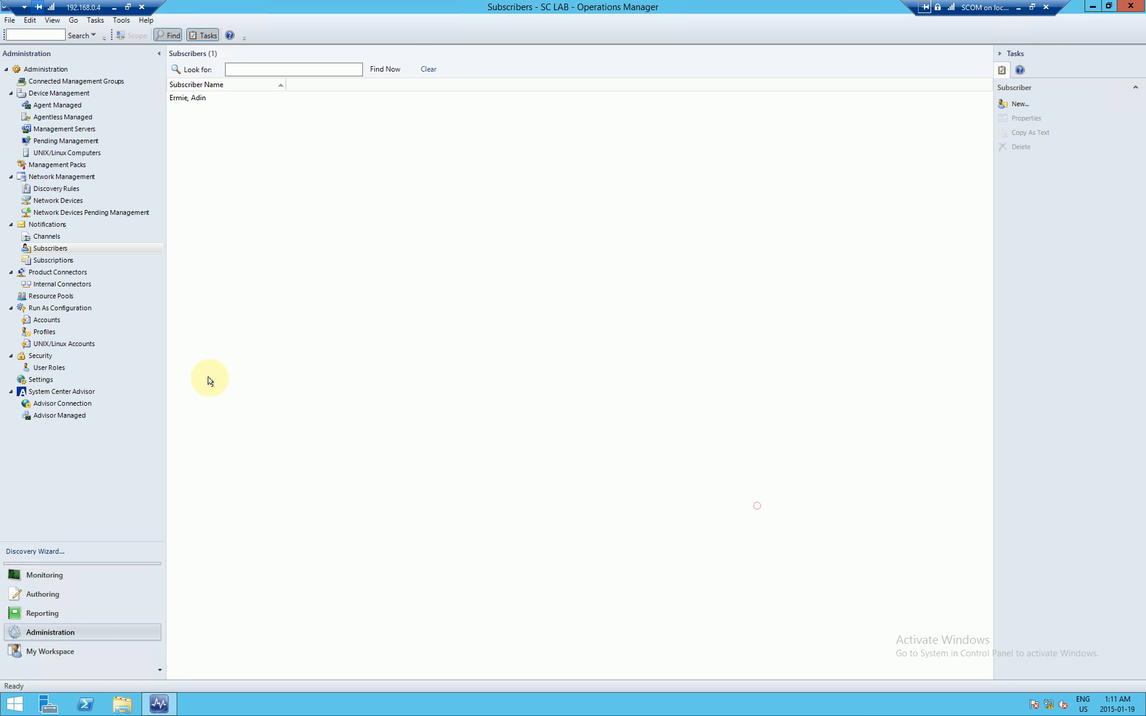
{"action": "left_click", "coordinate": [50, 237]}
Step: Create a new subscription named 'Server Connectivity Alerts' and advance to its Criteria page
{"action": "left_click", "coordinate": [62, 245]}
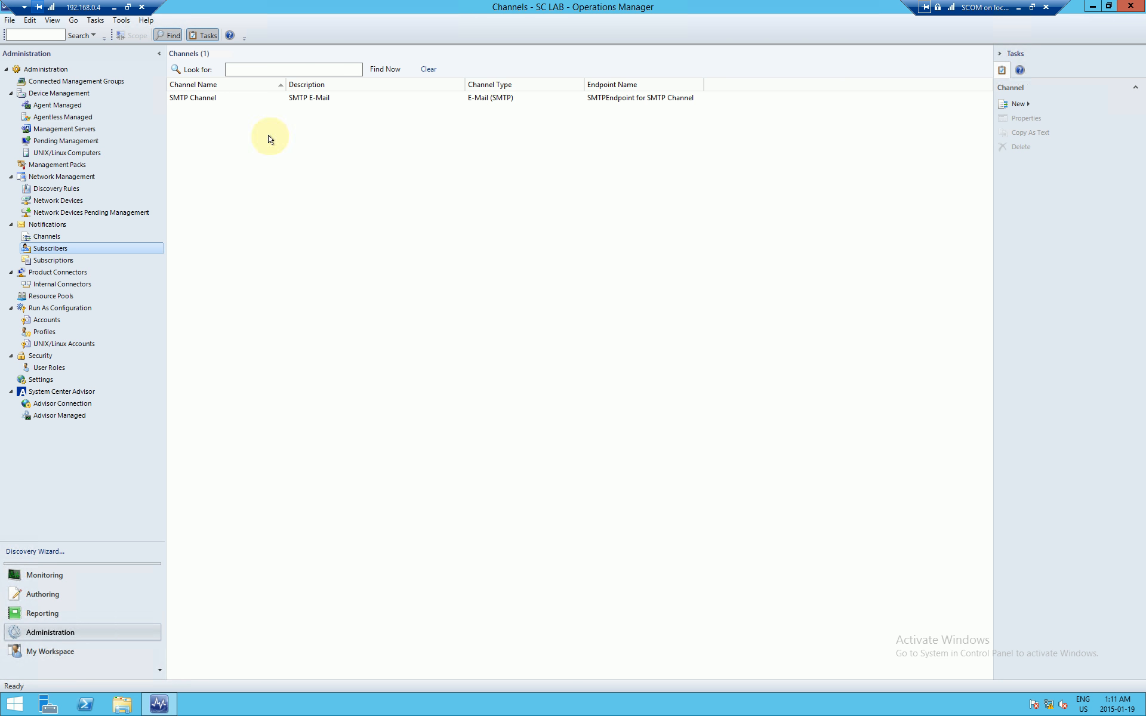
{"action": "left_click", "coordinate": [47, 264]}
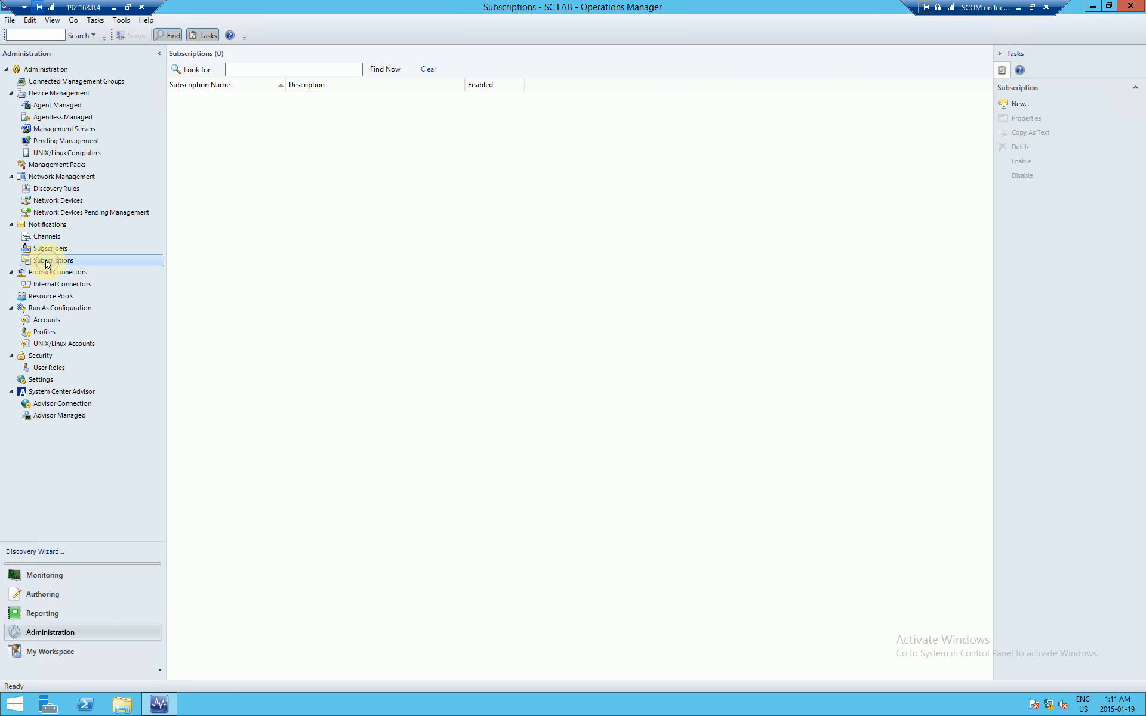
{"action": "right_click", "coordinate": [223, 171]}
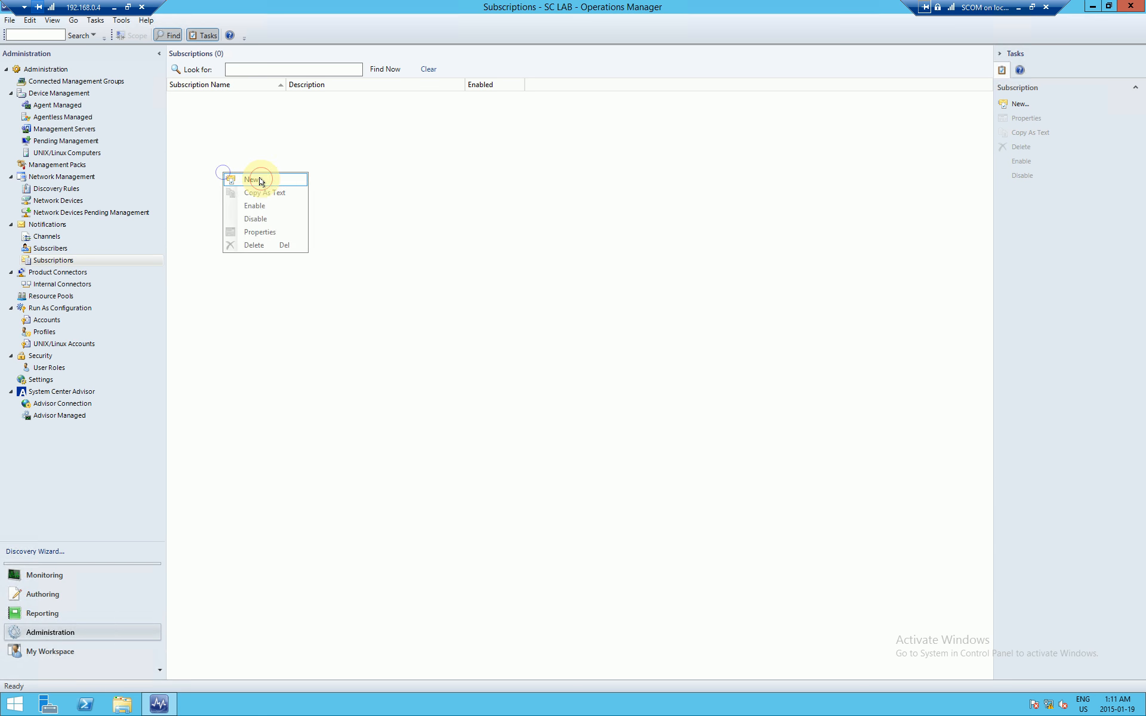
{"action": "left_click", "coordinate": [261, 179]}
{"action": "left_click_drag", "start_coordinate": [603, 149], "coordinate": [605, 167]}
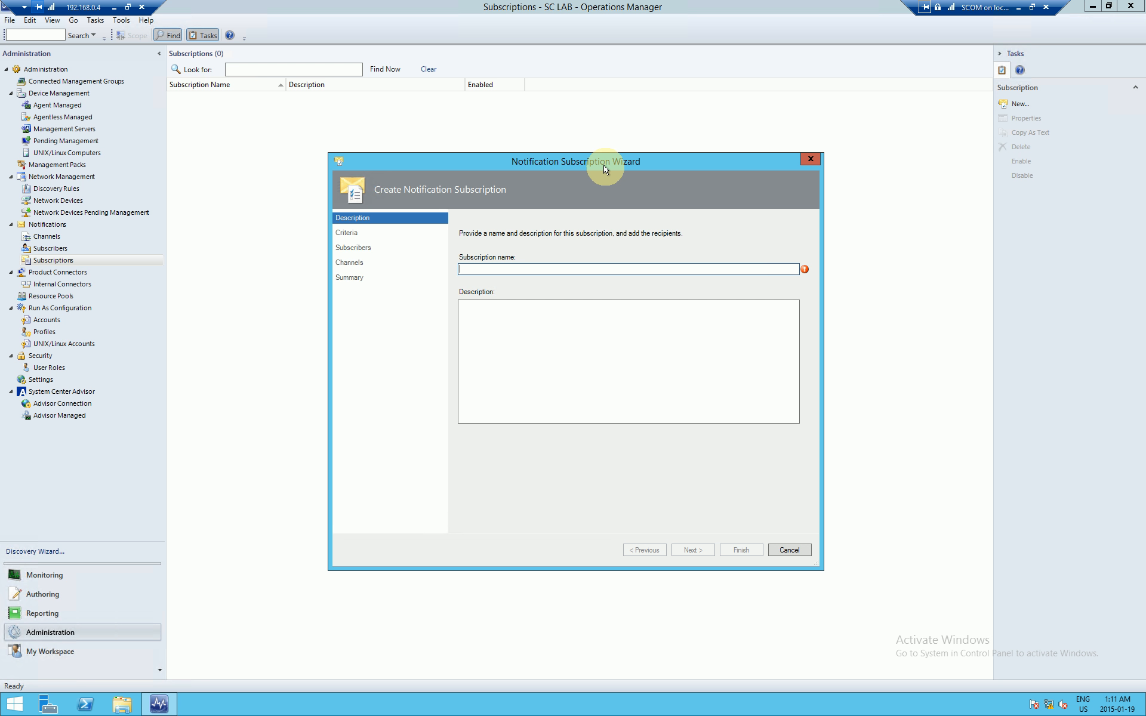
{"action": "type", "text": "Al"}
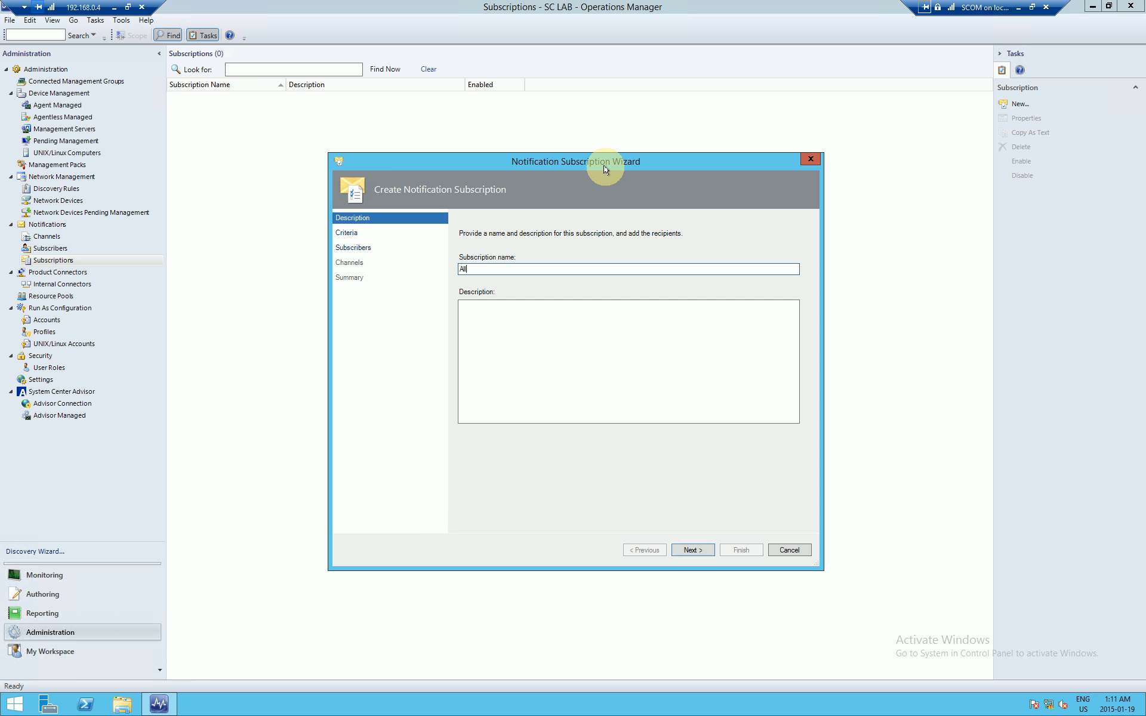
{"action": "key", "text": "BackSpace"}
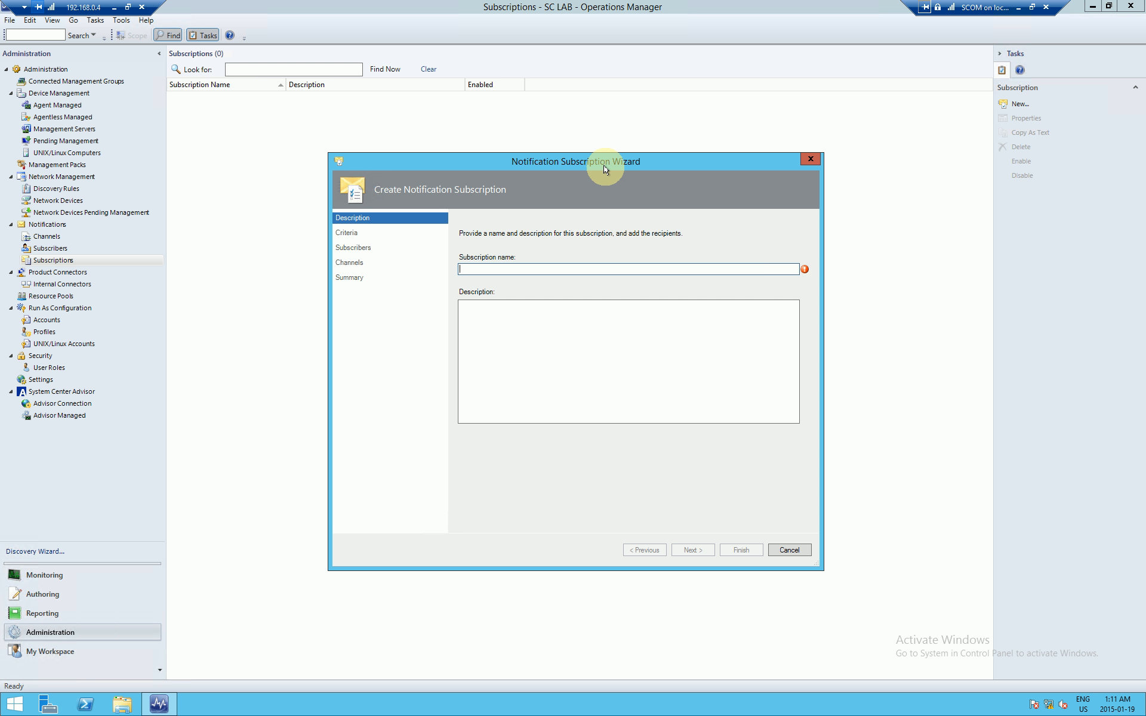
{"action": "type", "text": "Server Connectivity Alerts"}
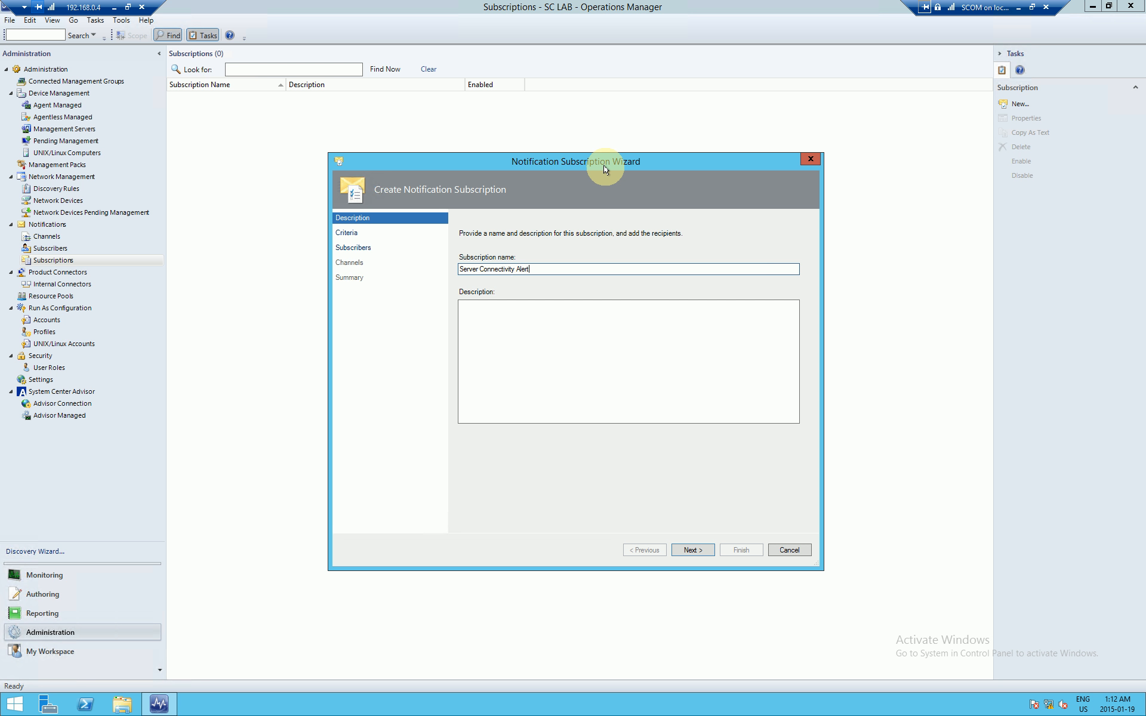
{"action": "left_click", "coordinate": [701, 553]}
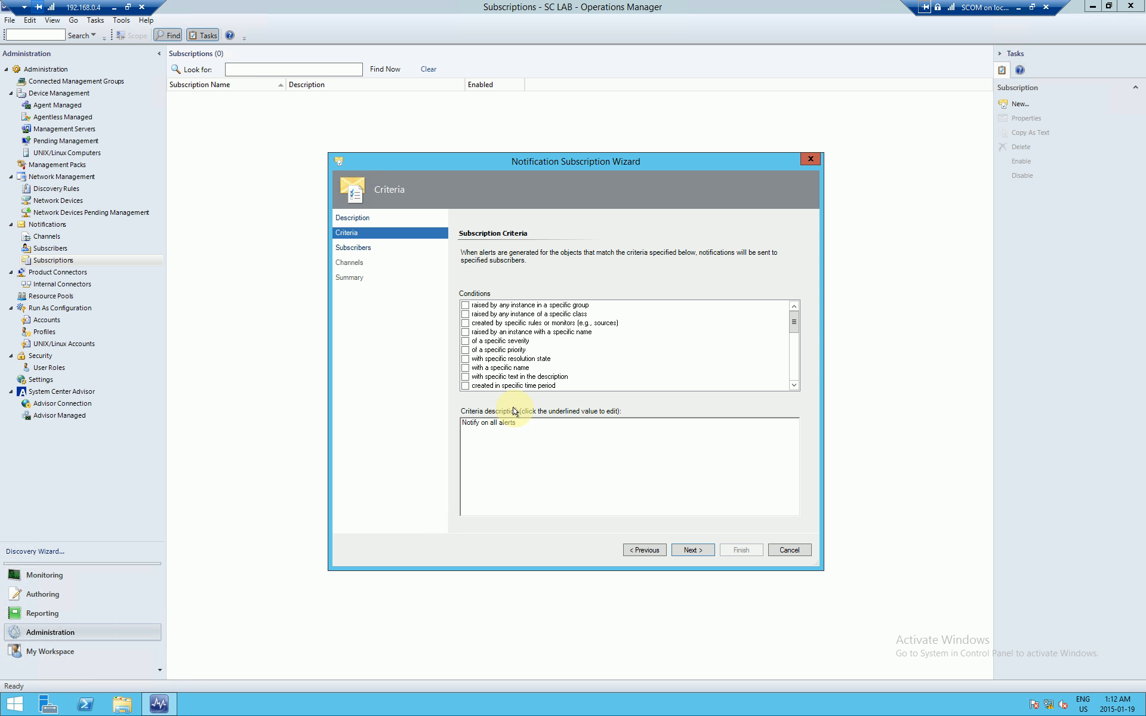
Step: Rename the subscription to 'All Alerts'
{"action": "left_click", "coordinate": [485, 425]}
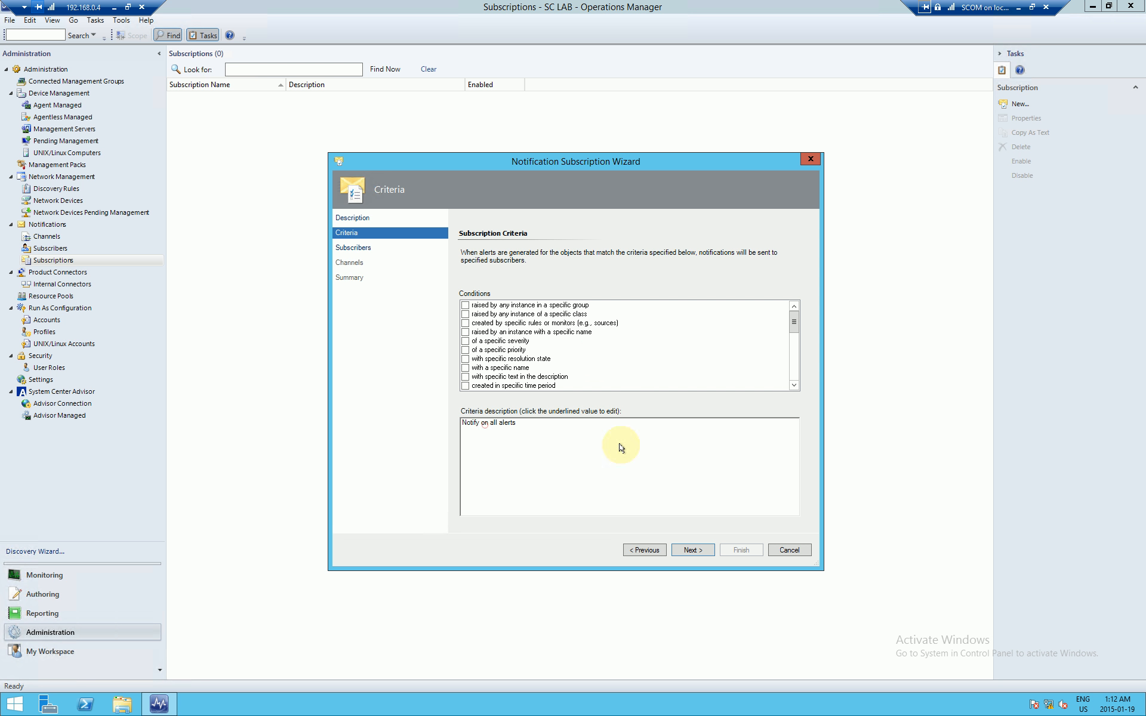
{"action": "left_click", "coordinate": [644, 550]}
{"action": "left_click_drag", "start_coordinate": [534, 269], "coordinate": [327, 276]}
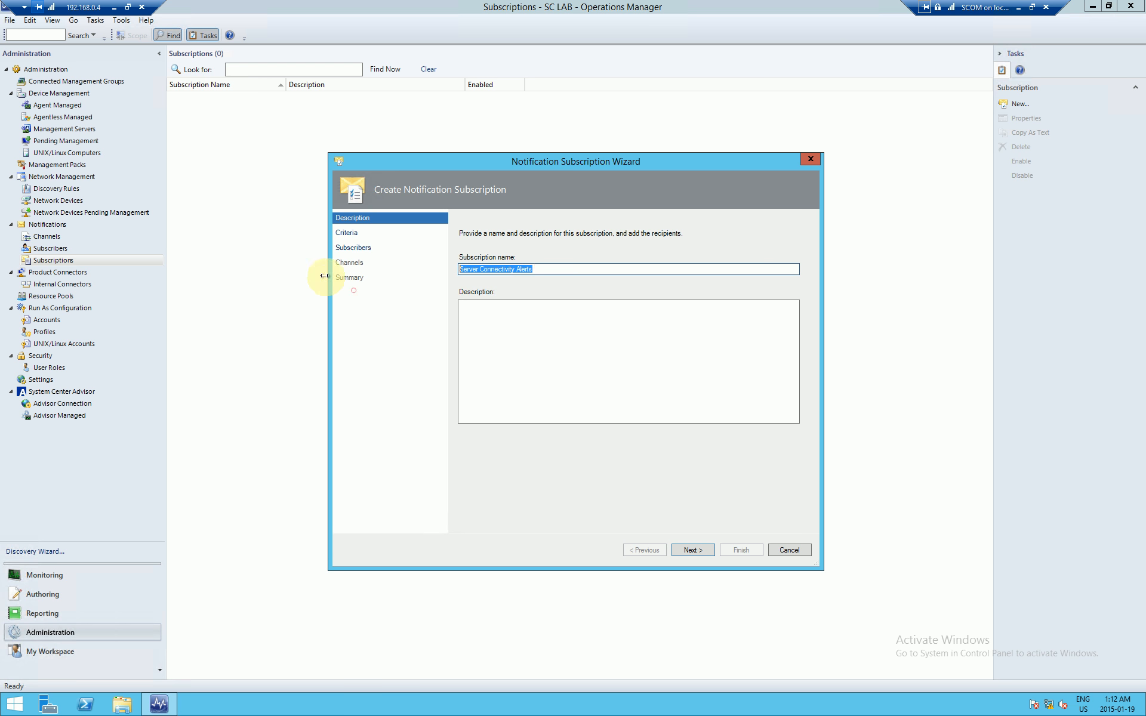
{"action": "type", "text": "All Alerts"}
{"action": "left_click", "coordinate": [694, 550]}
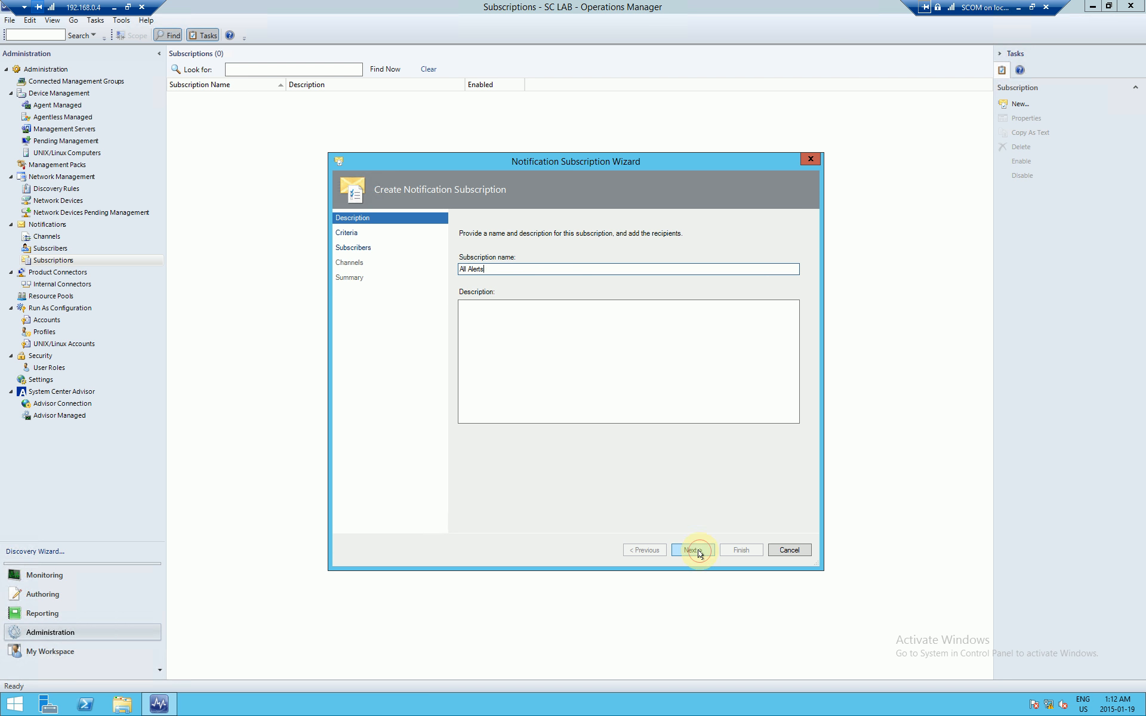
Step: Keep the all-alerts criteria and add the existing E-Mail (SMTP) subscriber to the subscription
{"action": "left_click", "coordinate": [699, 552]}
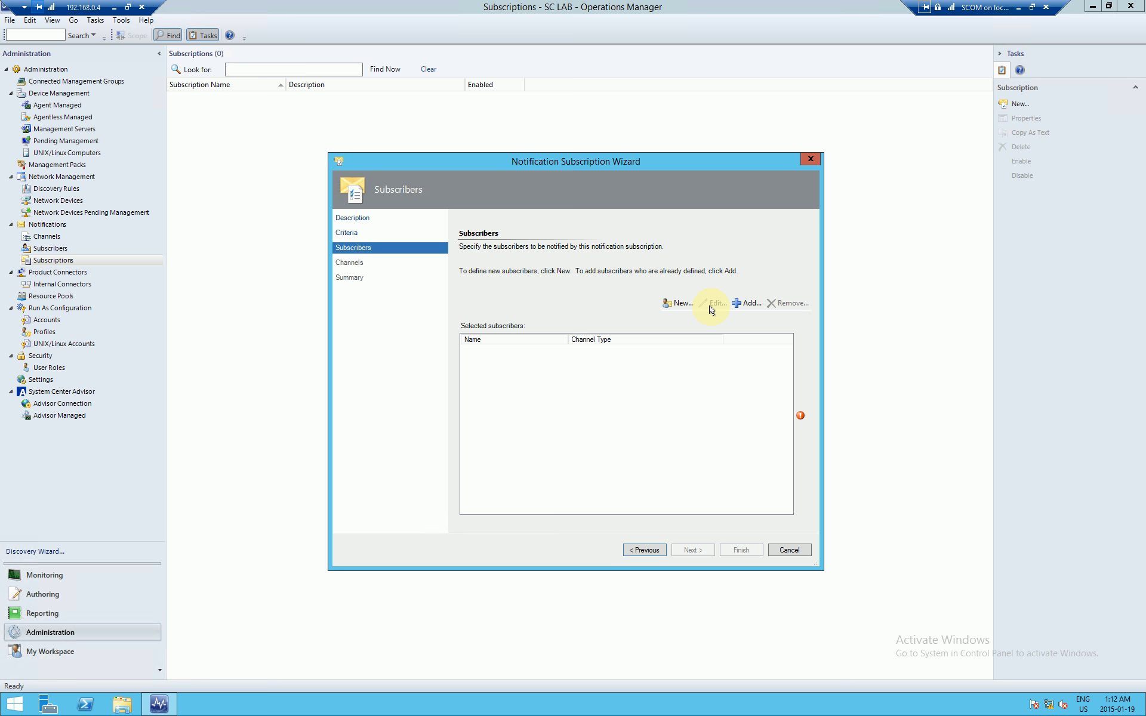
{"action": "left_click", "coordinate": [746, 303]}
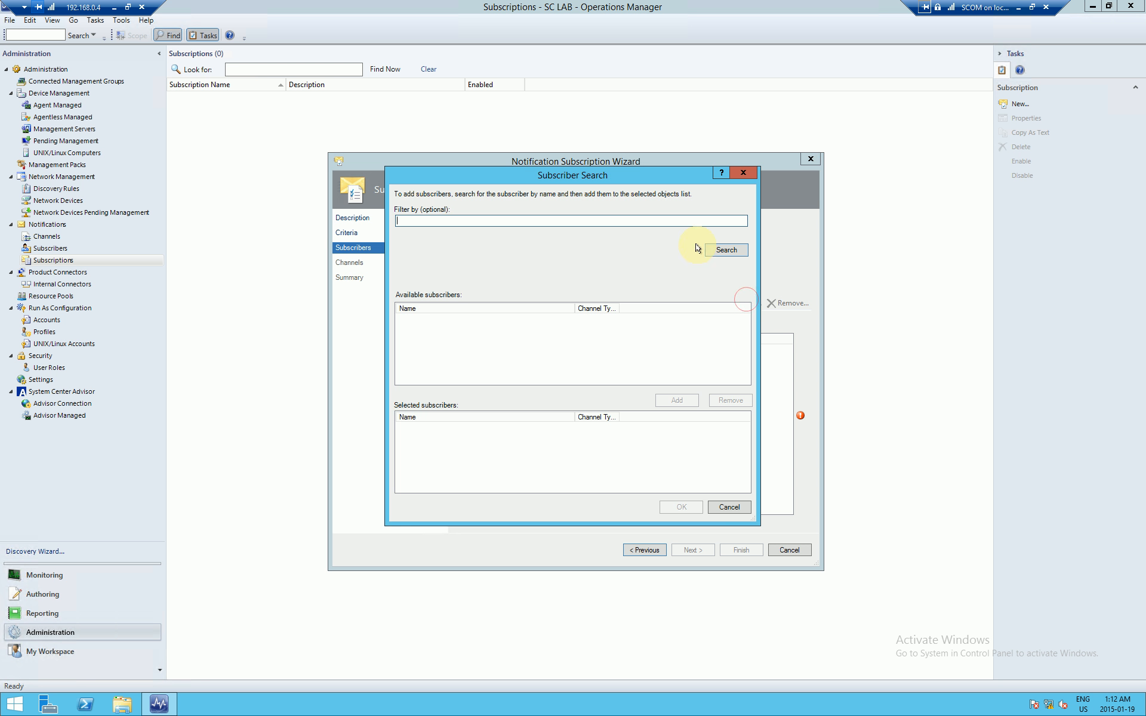
{"action": "left_click", "coordinate": [718, 249]}
{"action": "left_click", "coordinate": [445, 320]}
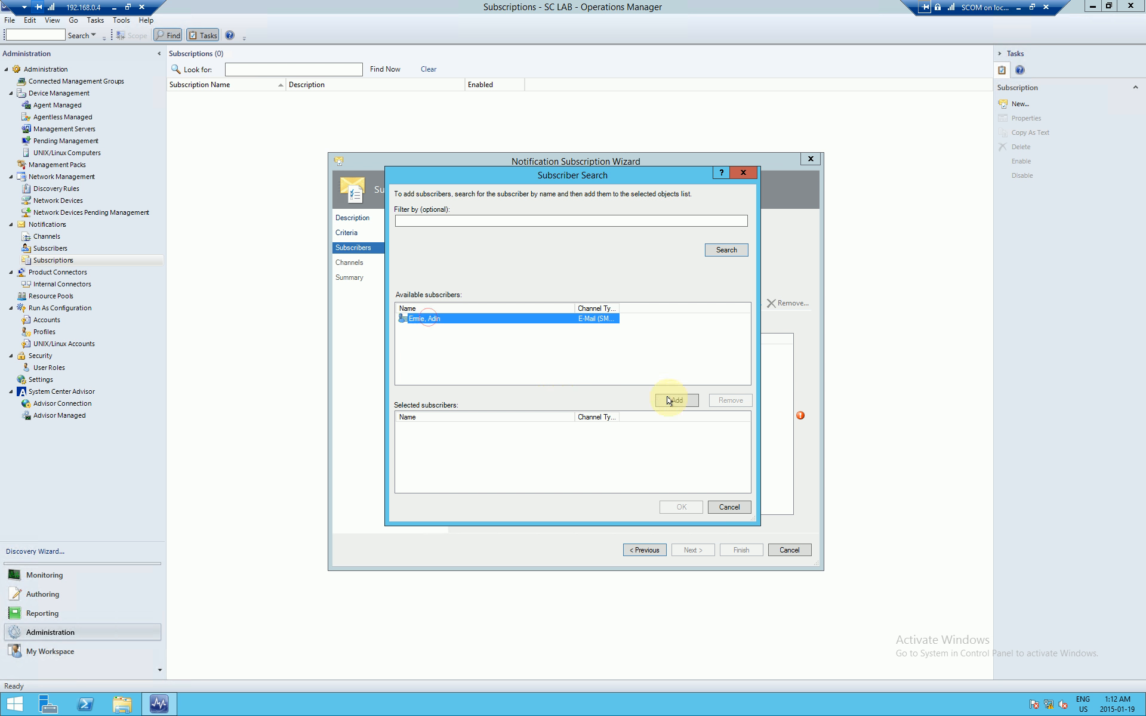
{"action": "double_click", "coordinate": [620, 310]}
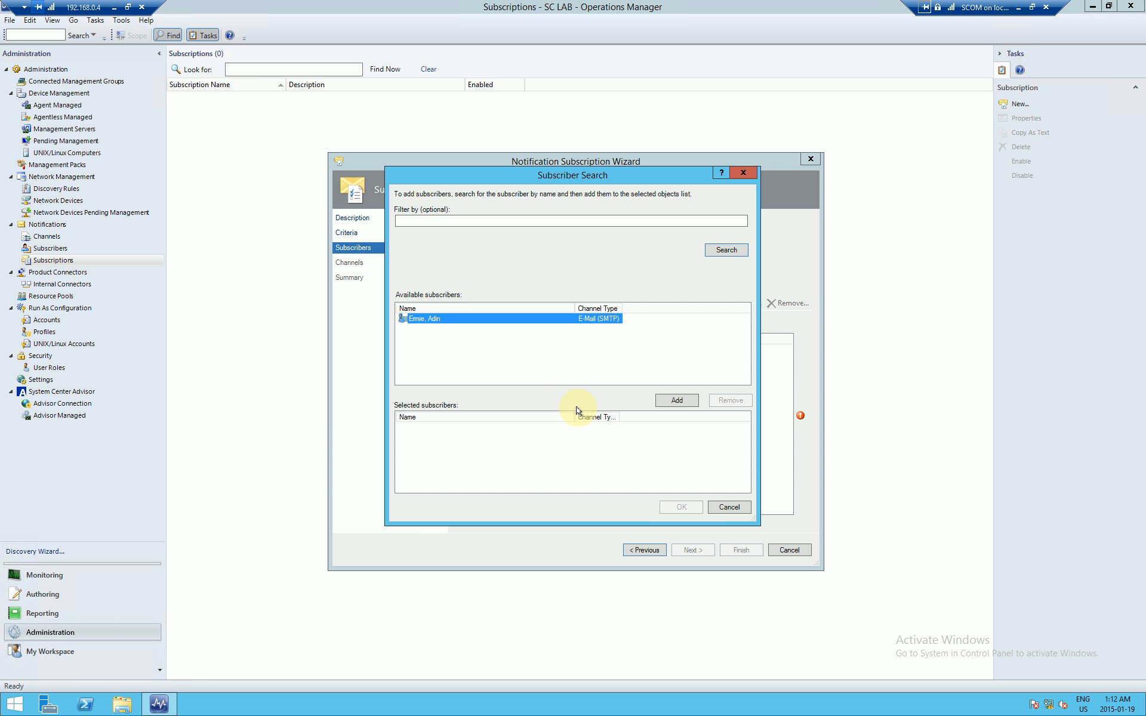
{"action": "left_click", "coordinate": [670, 399]}
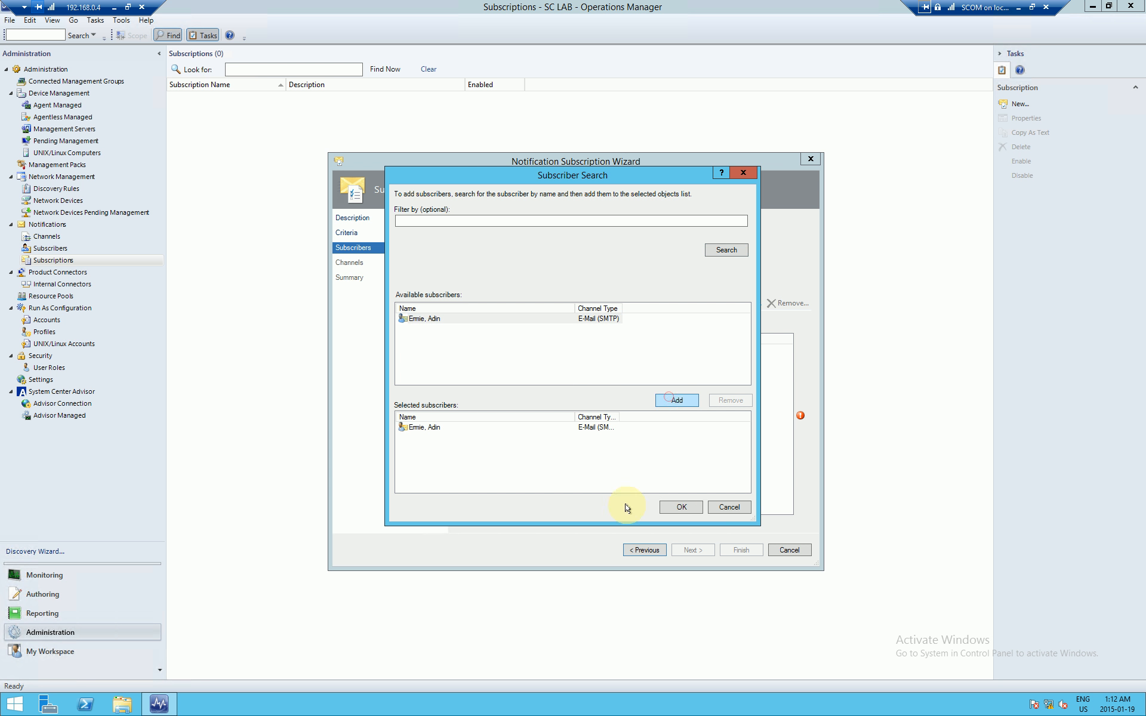
{"action": "left_click", "coordinate": [684, 508]}
{"action": "left_click", "coordinate": [484, 349]}
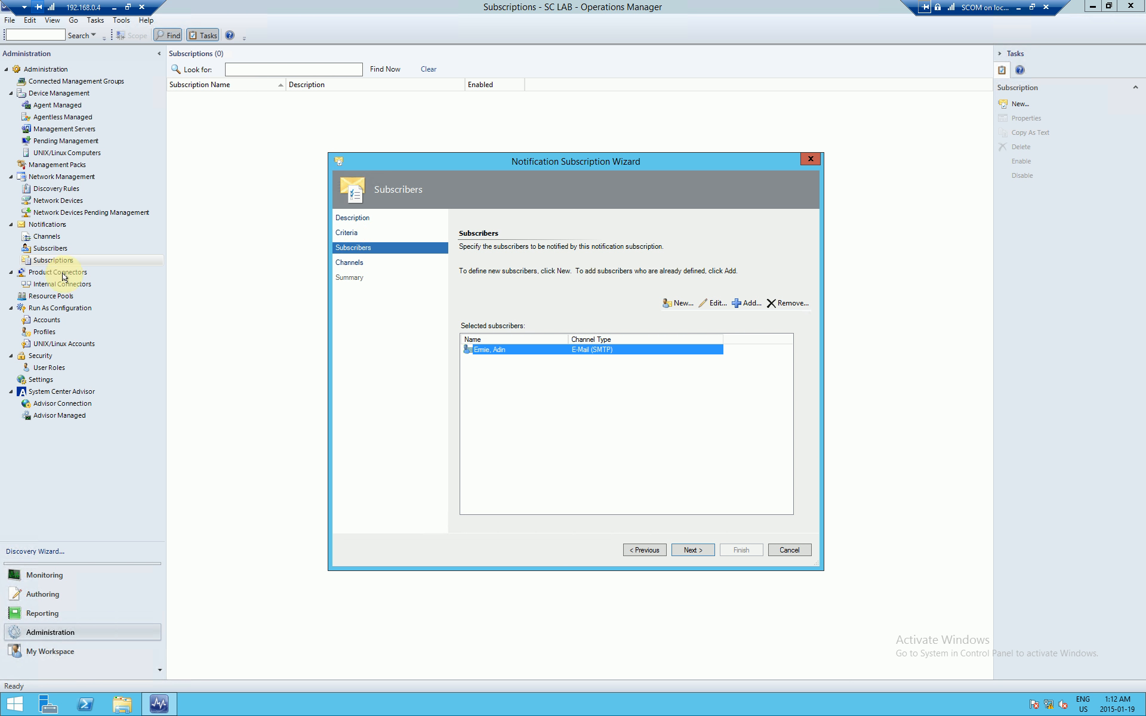
{"action": "left_click", "coordinate": [692, 550]}
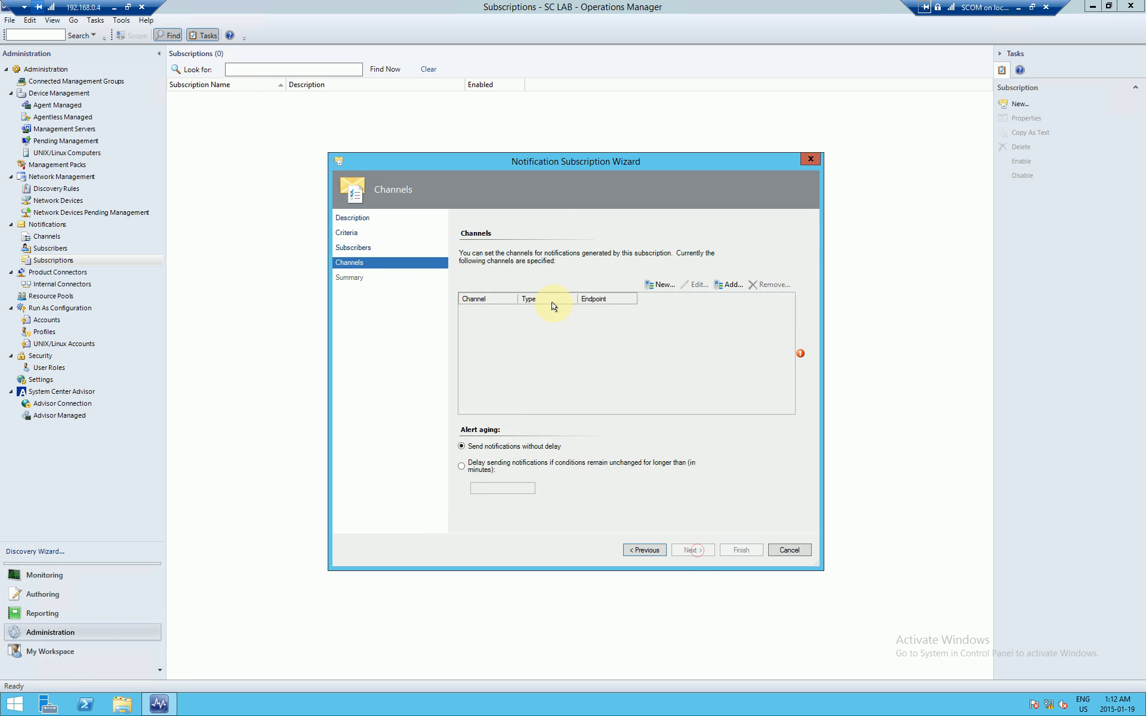
Step: Add the SMTP Channel as the subscription's notification channel
{"action": "left_click", "coordinate": [732, 286]}
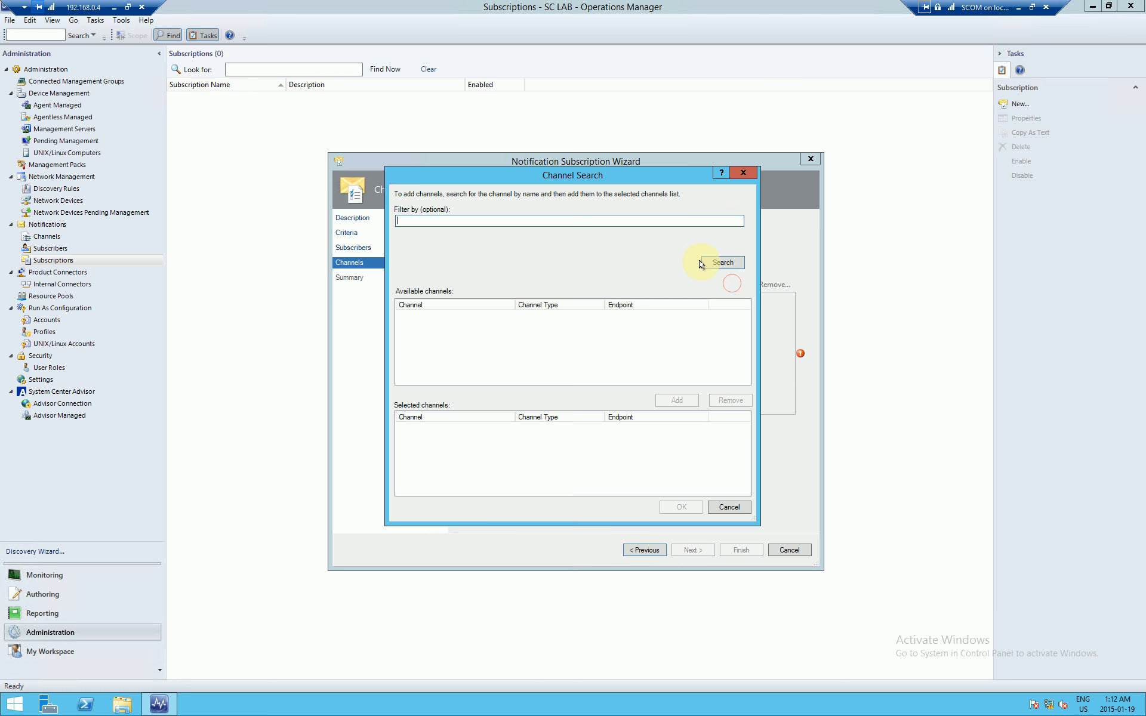
{"action": "left_click", "coordinate": [722, 263]}
{"action": "left_click", "coordinate": [445, 320]}
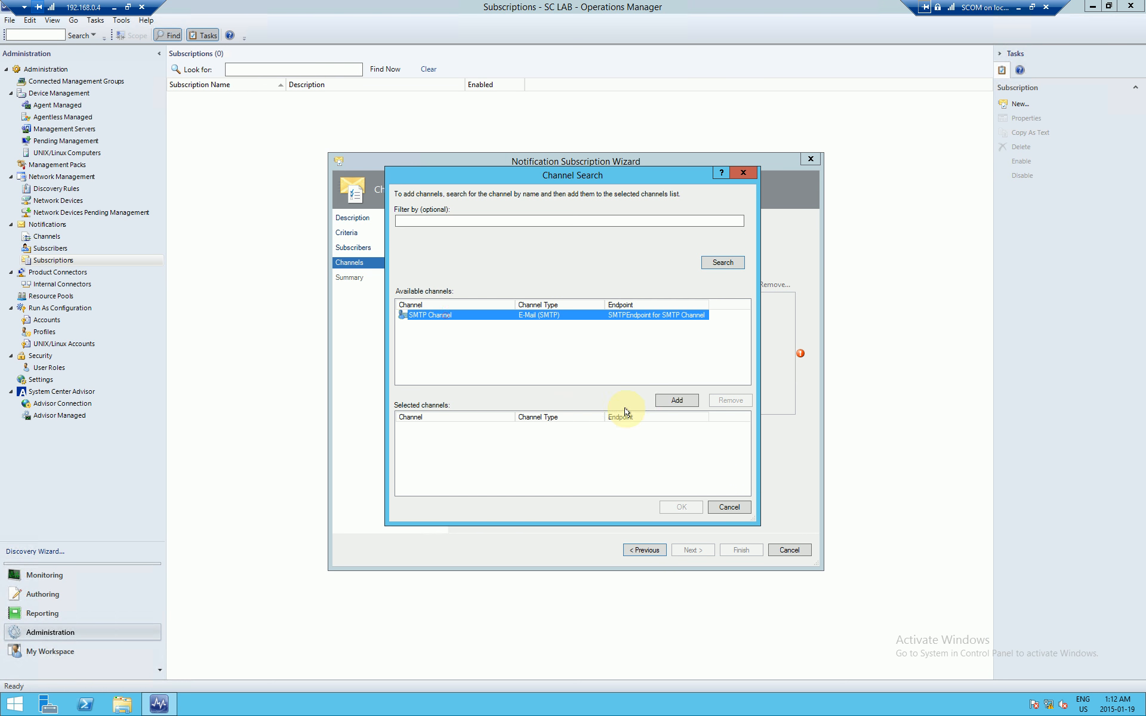
{"action": "left_click", "coordinate": [672, 400]}
{"action": "left_click", "coordinate": [679, 507]}
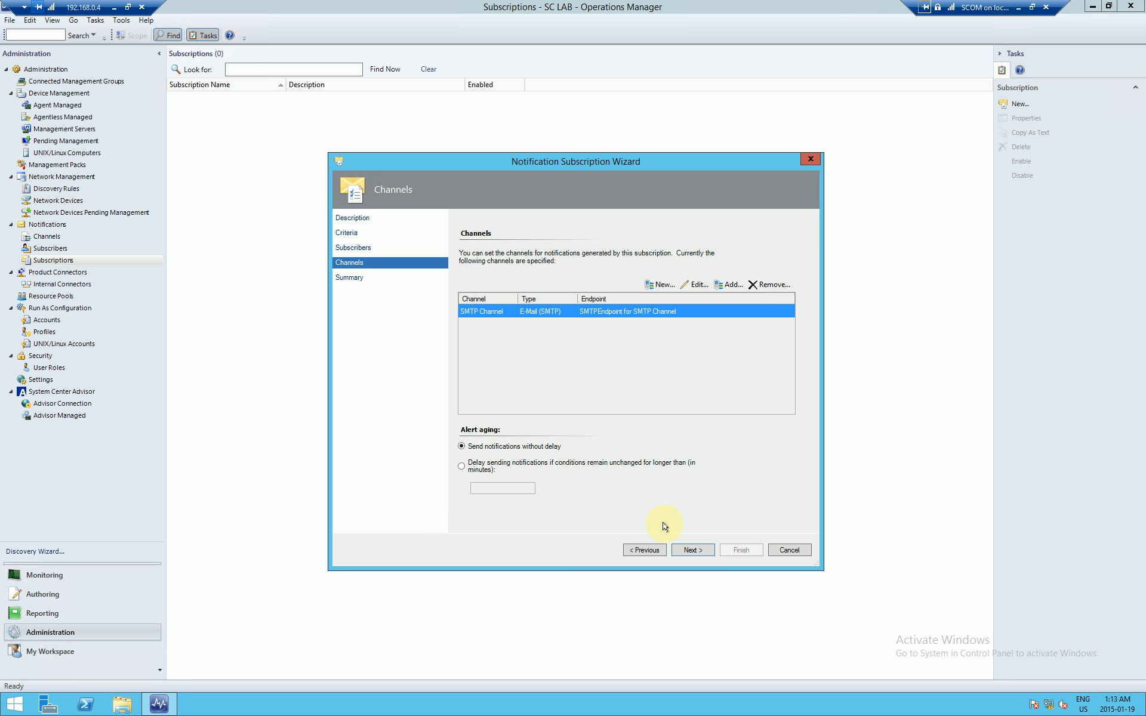
Step: Save the All Alerts subscription and select it in the subscriptions list
{"action": "left_click", "coordinate": [680, 554]}
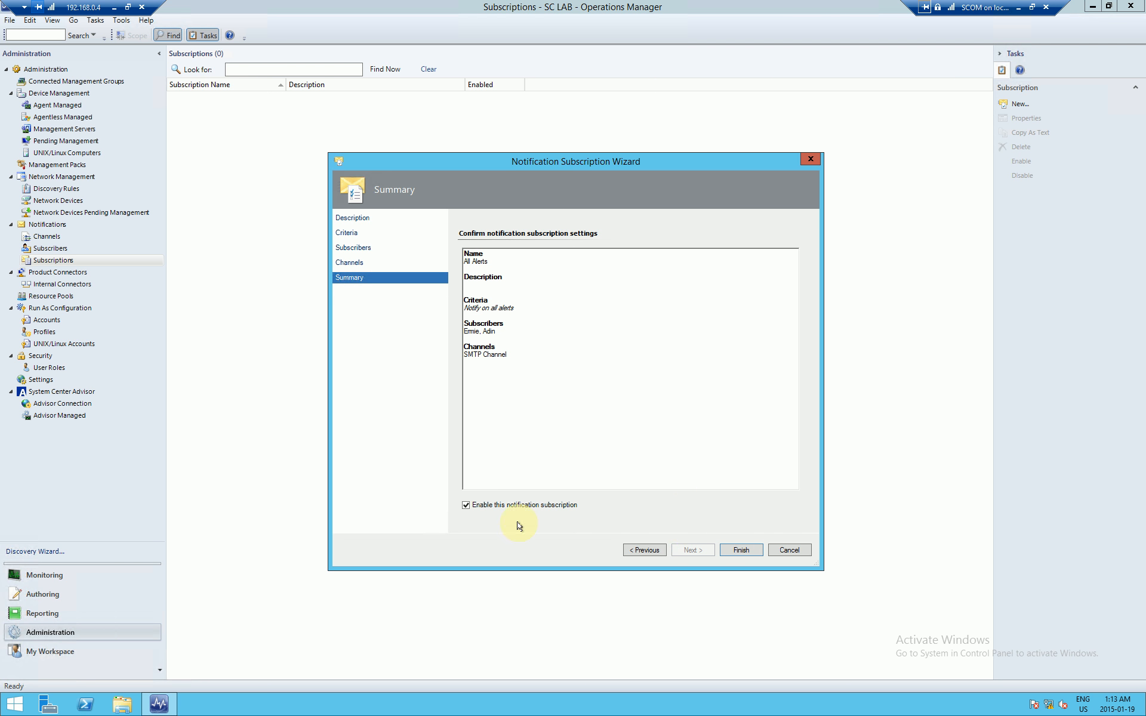
{"action": "left_click", "coordinate": [741, 550]}
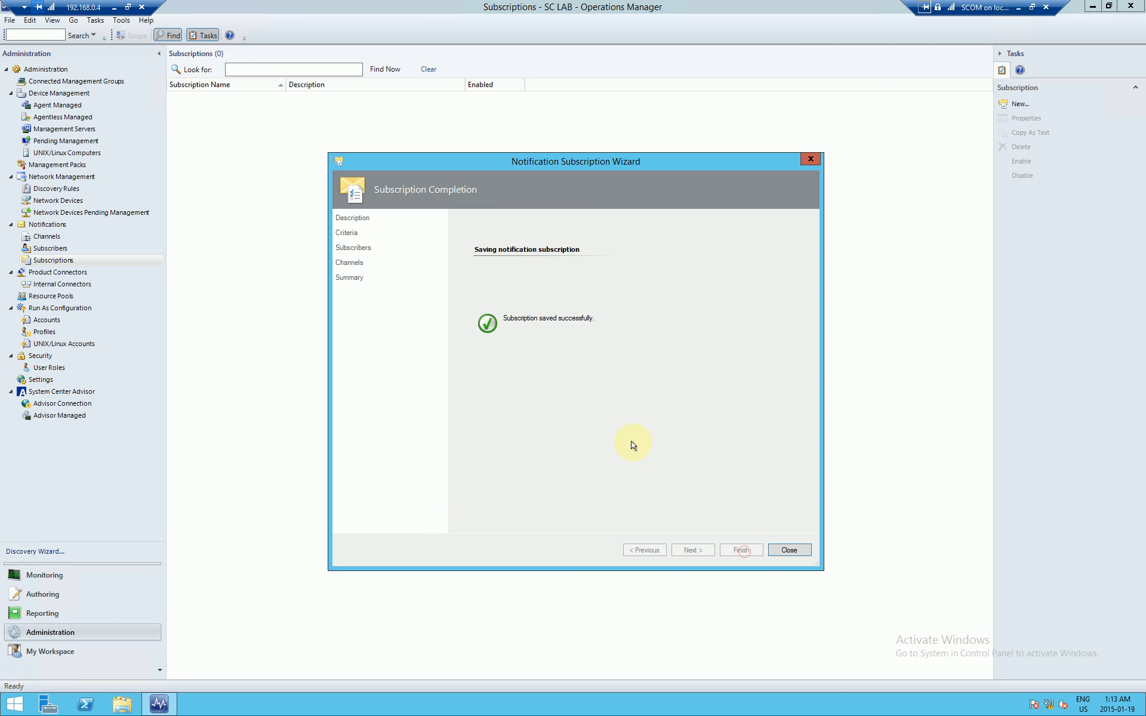
{"action": "left_click", "coordinate": [789, 550]}
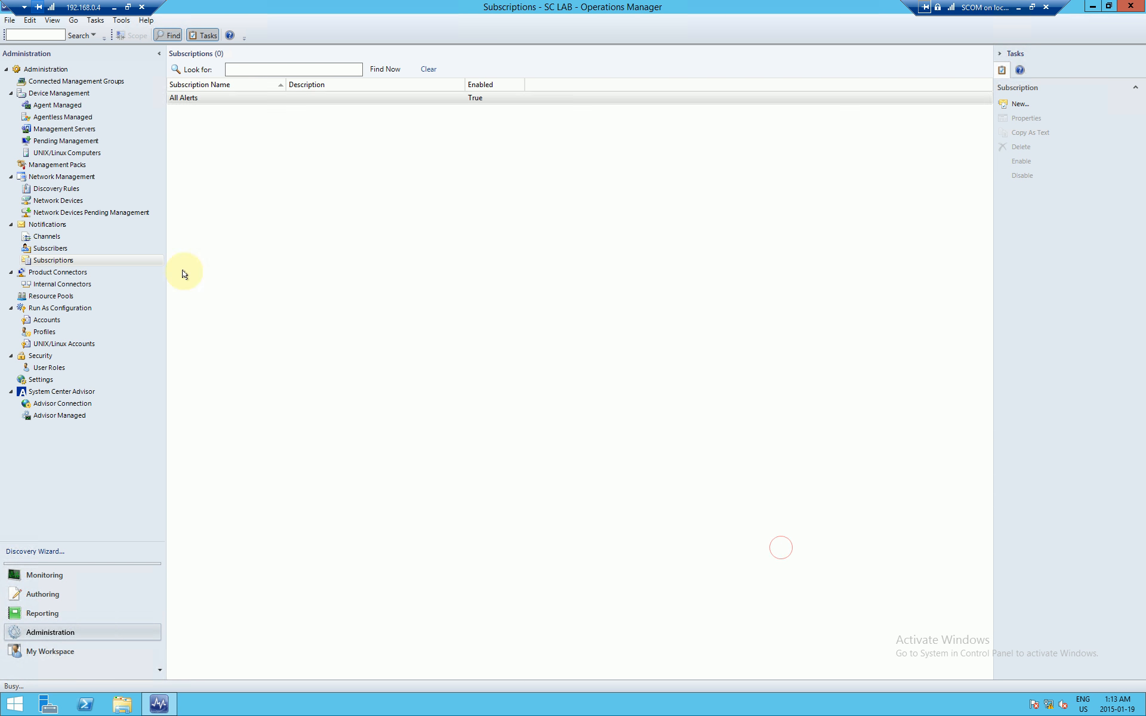
{"action": "left_click", "coordinate": [341, 99]}
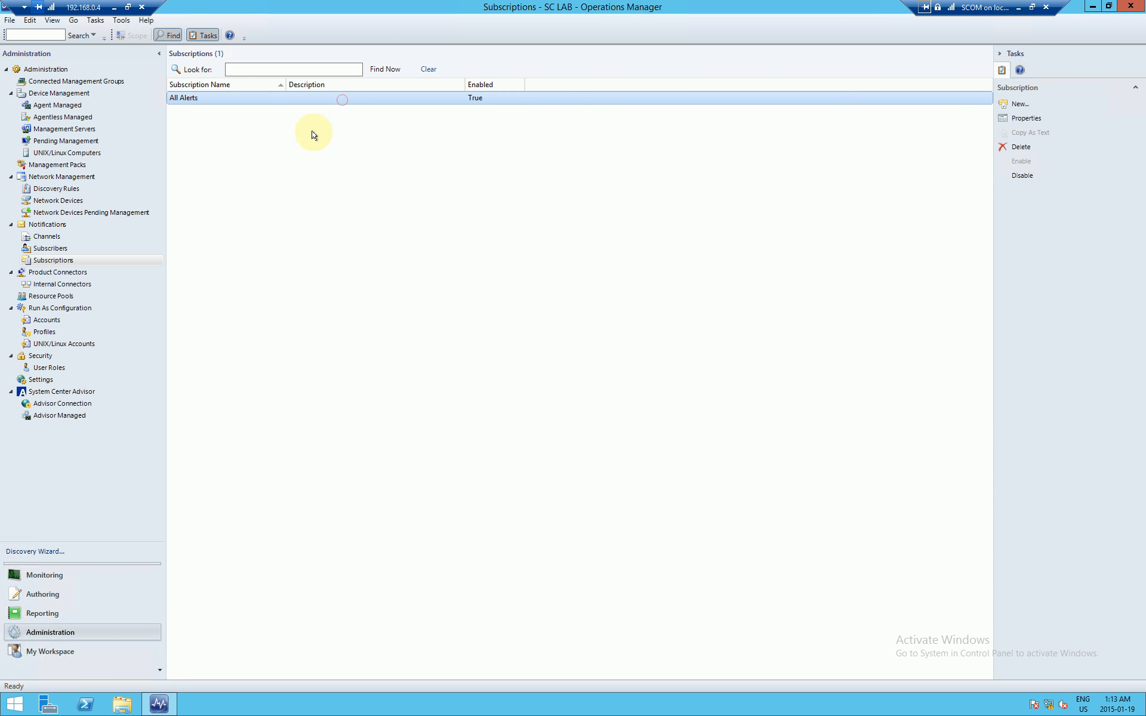
Step: Minimise the SCOM session and switch to the Windows10 machine running Outlook
{"action": "left_click", "coordinate": [1018, 8]}
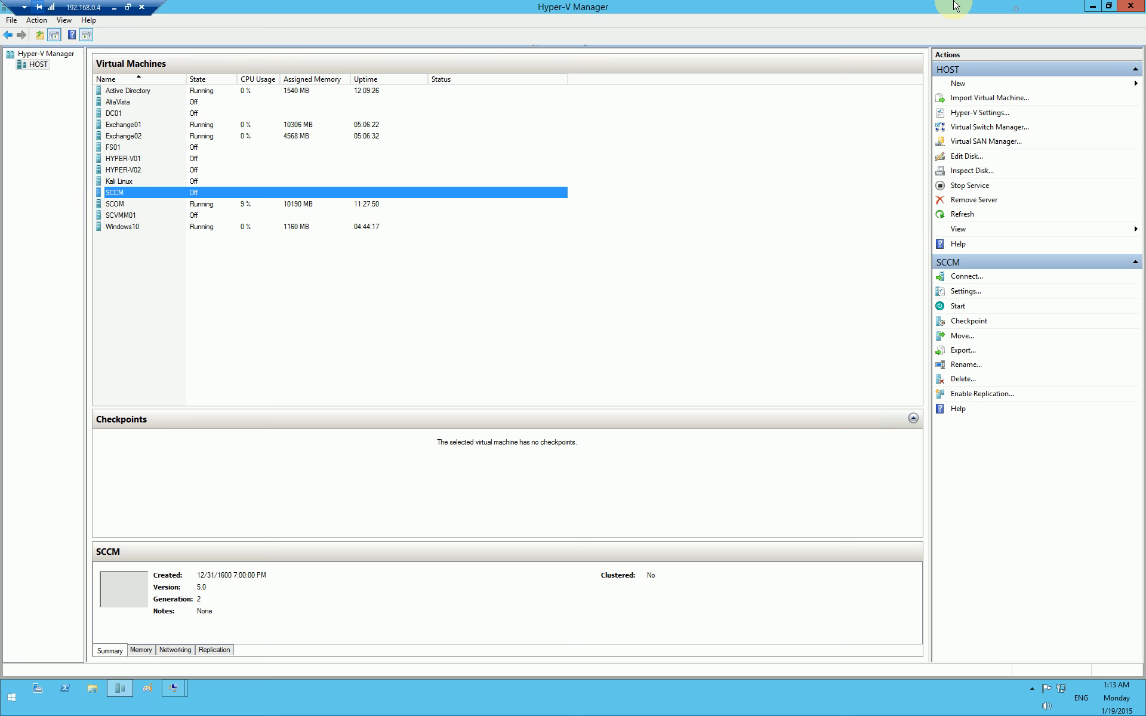
{"action": "mouse_move", "coordinate": [179, 691]}
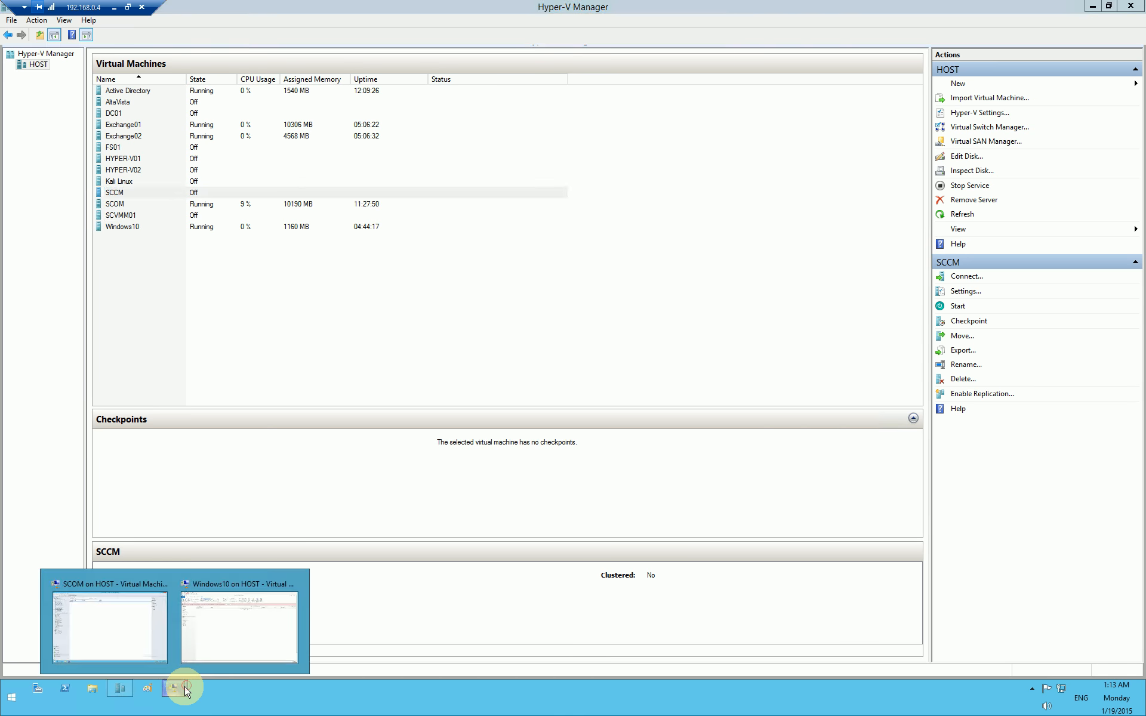
{"action": "left_click", "coordinate": [224, 639]}
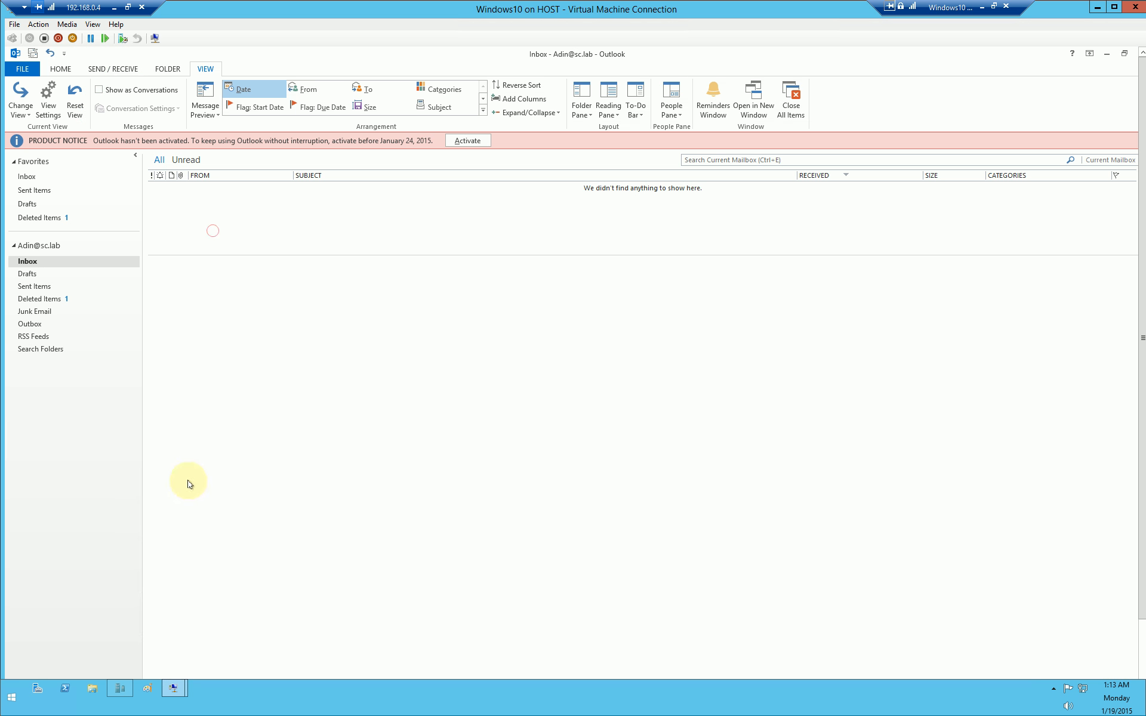
Step: Show the Outlook Inbox in a full-screen VM window with an enlarged message list
{"action": "left_click", "coordinate": [98, 70]}
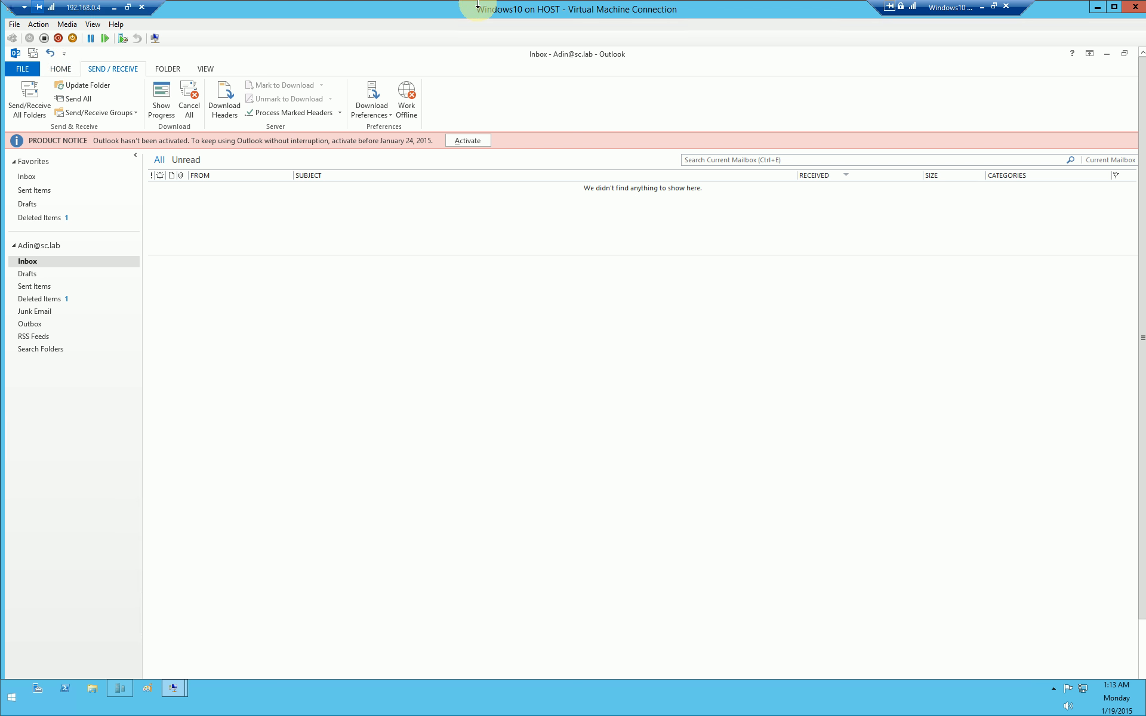
{"action": "double_click", "coordinate": [456, 10]}
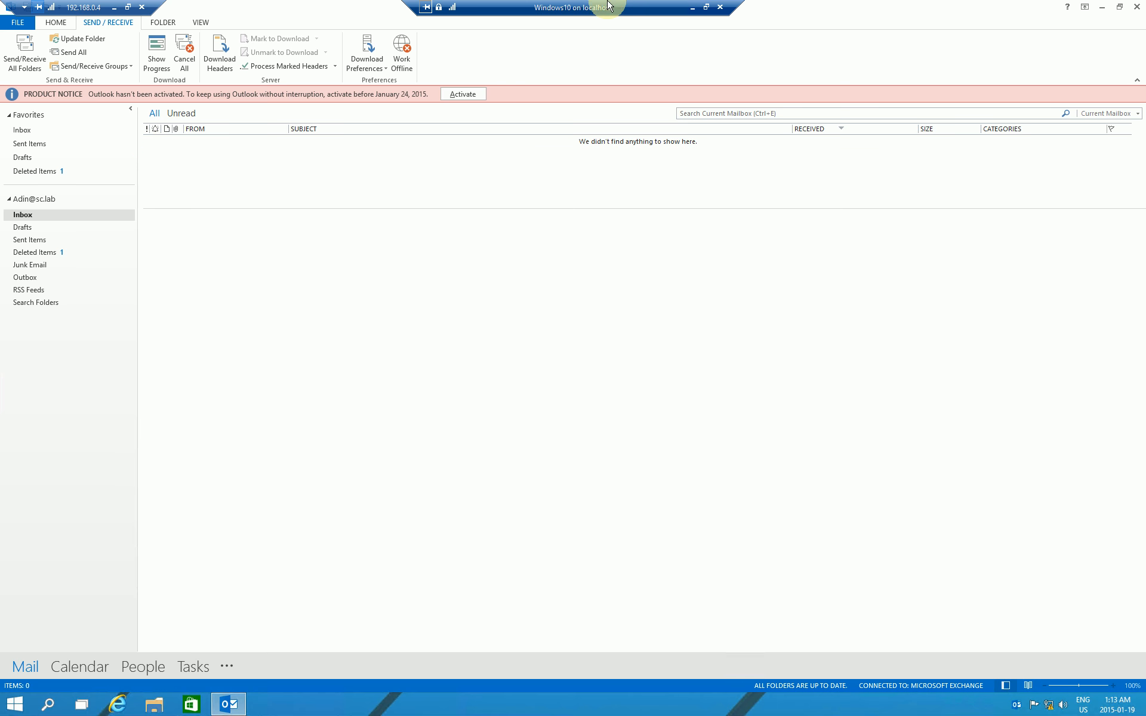
{"action": "left_click_drag", "start_coordinate": [734, 1], "coordinate": [1008, 3]}
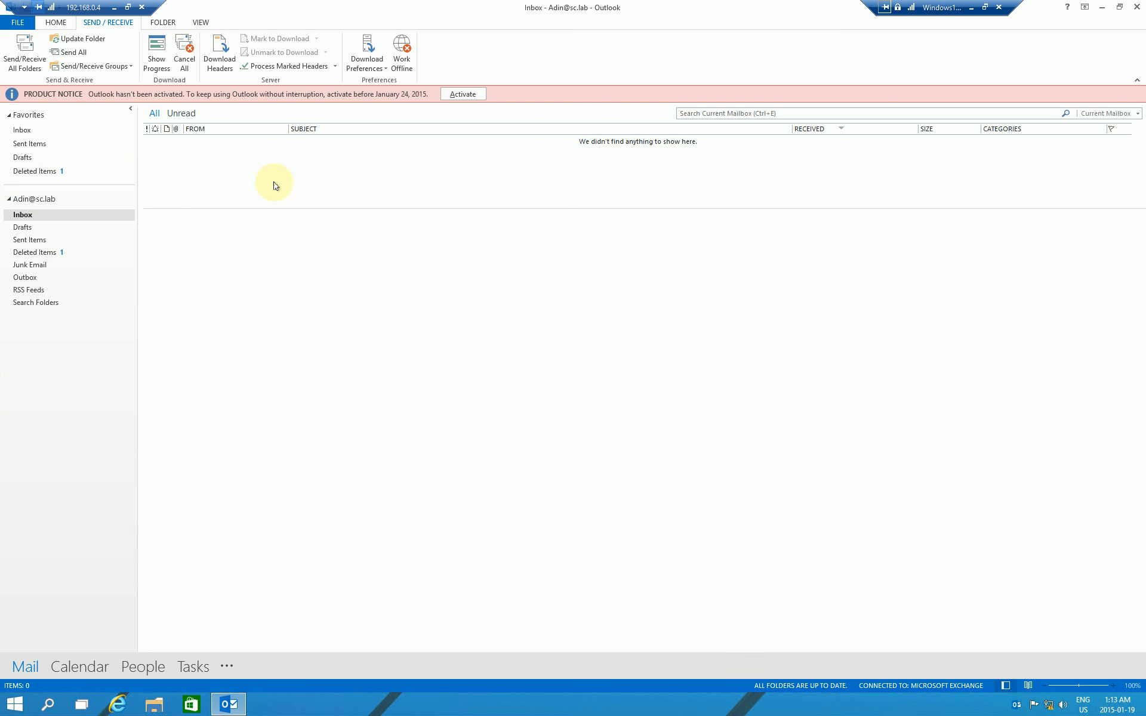
{"action": "left_click_drag", "start_coordinate": [266, 208], "coordinate": [264, 253]}
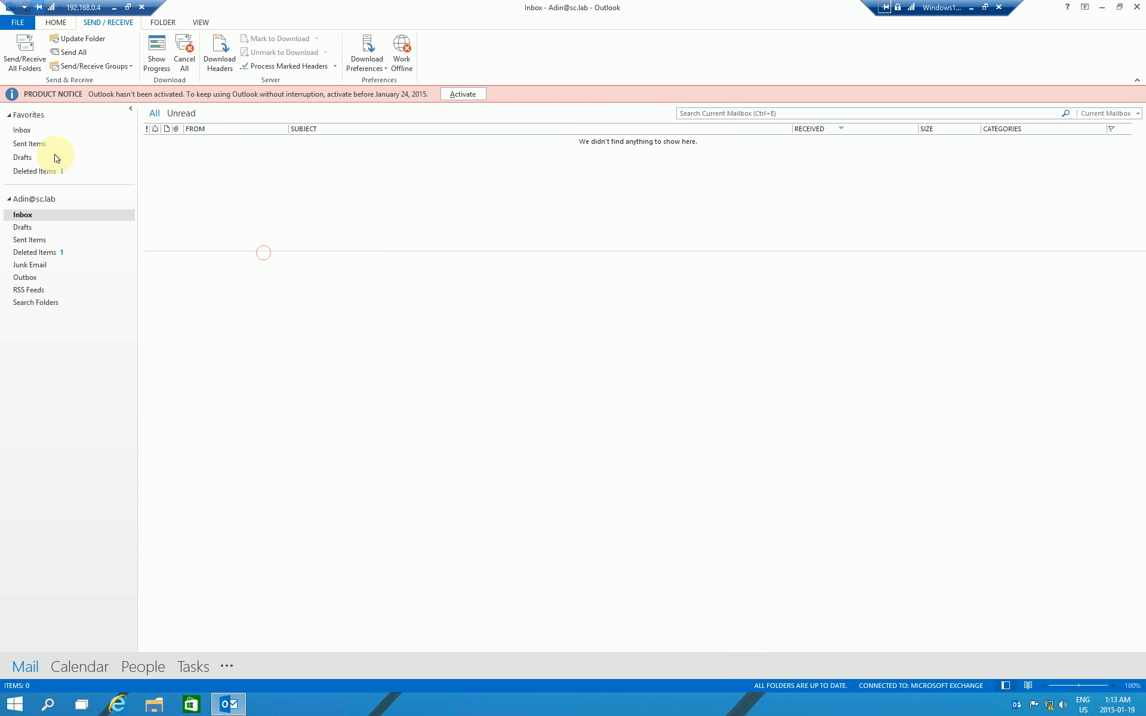
{"action": "left_click", "coordinate": [24, 128]}
{"action": "left_click", "coordinate": [210, 173]}
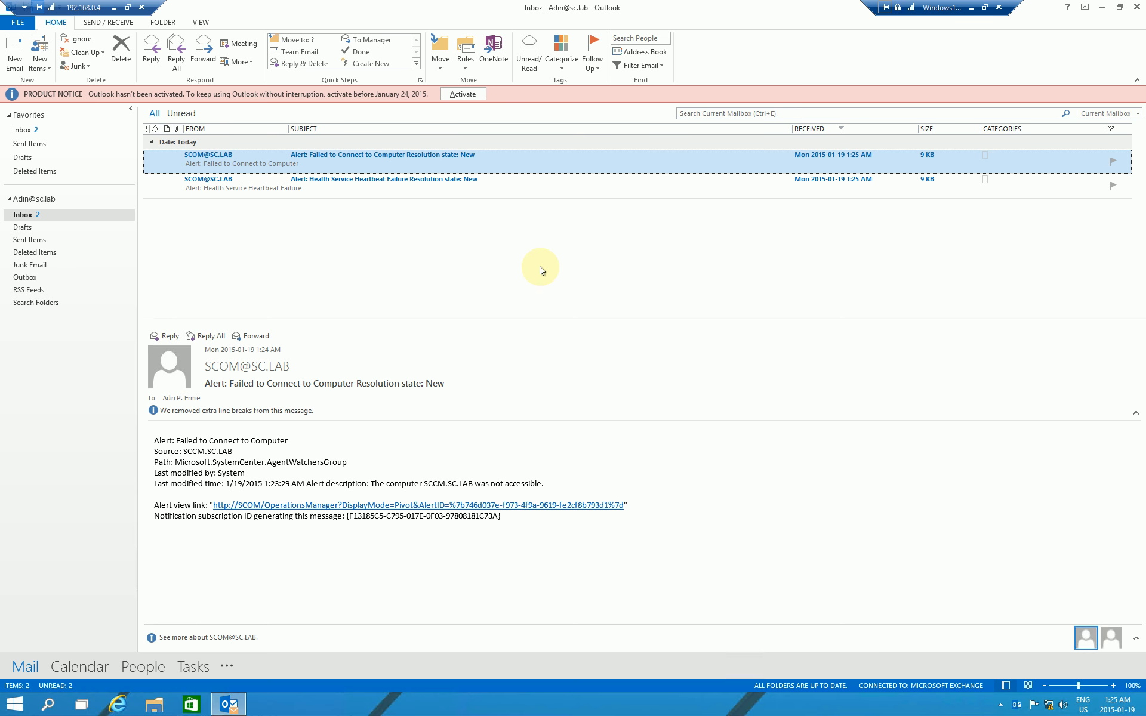
Step: Read the Health Service Heartbeat Failure and Failed to Connect to Computer alert e-mails
{"action": "left_click", "coordinate": [373, 186]}
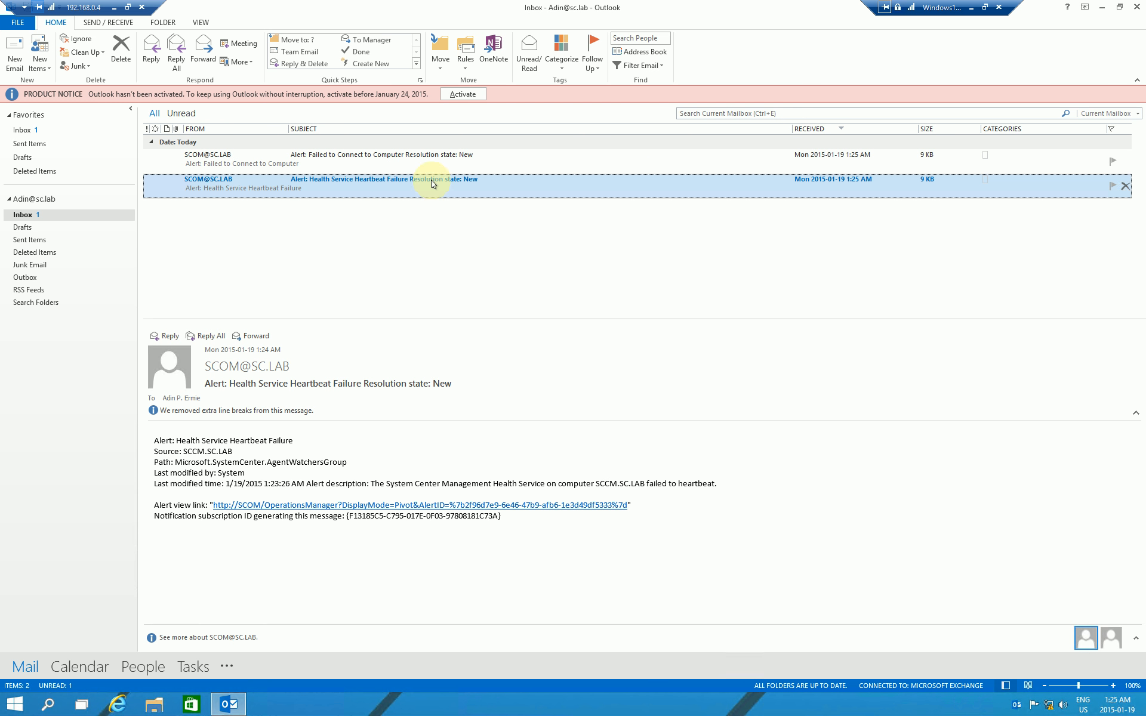
{"action": "left_click", "coordinate": [361, 160]}
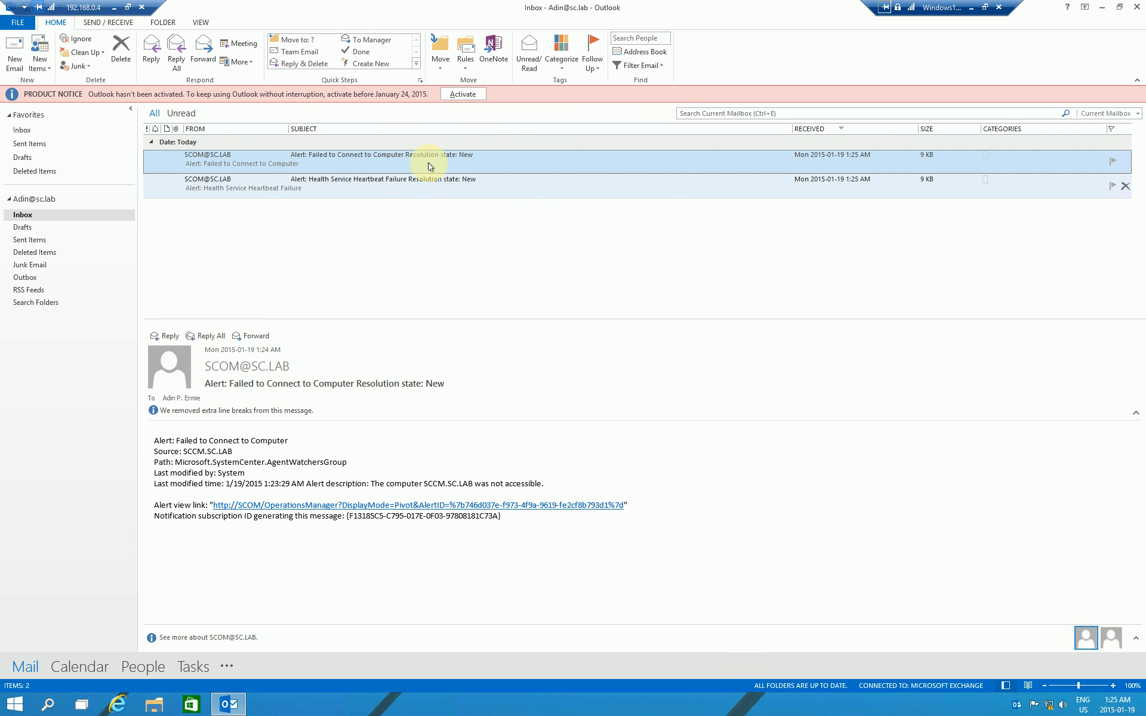
{"action": "left_click", "coordinate": [397, 191]}
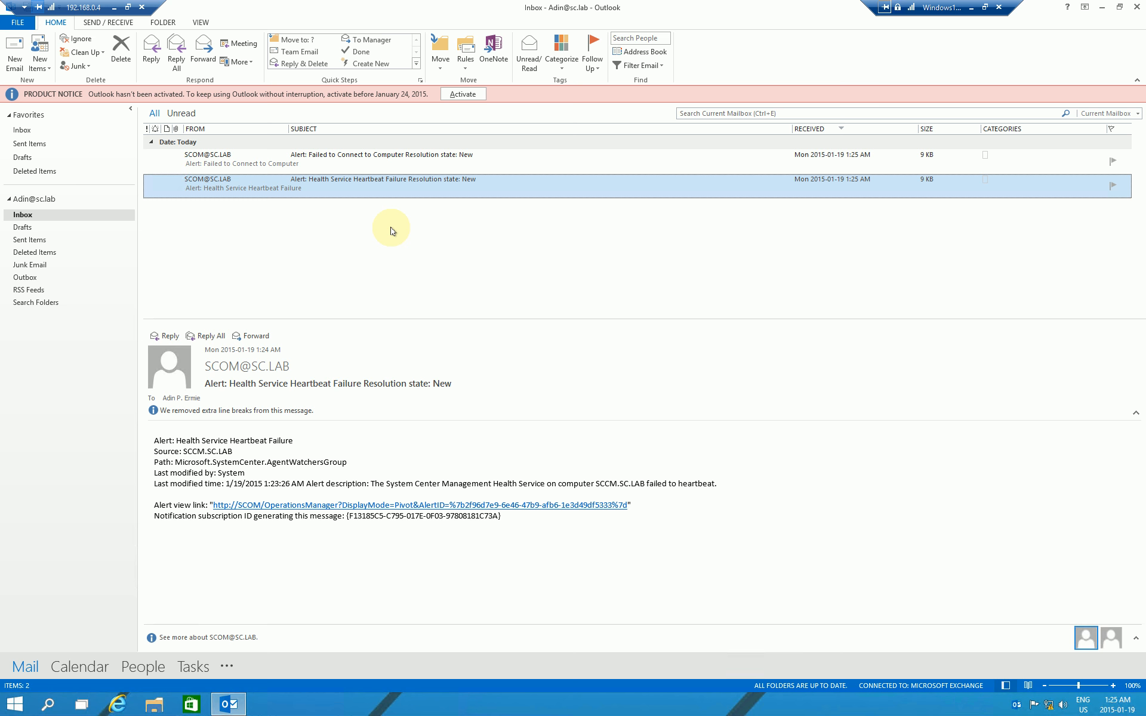
{"action": "mouse_move", "coordinate": [153, 441]}
{"action": "left_mouse_down"}
{"action": "mouse_move", "coordinate": [289, 476]}
{"action": "mouse_move", "coordinate": [389, 473]}
{"action": "left_mouse_up"}
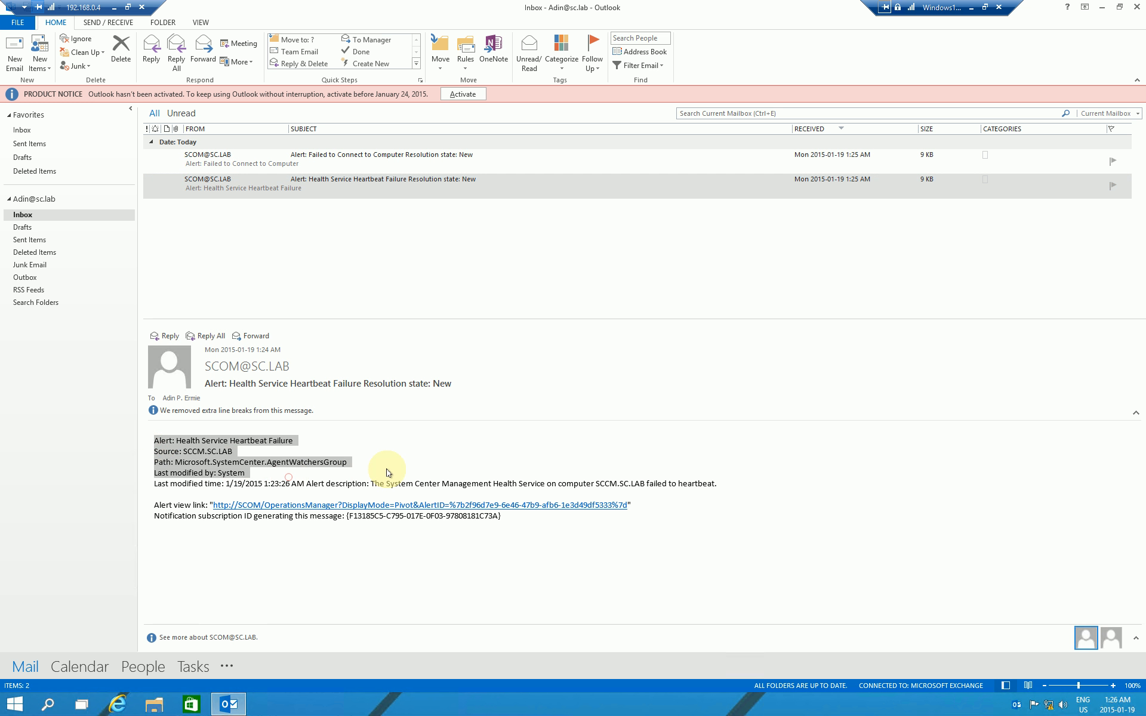
{"action": "left_click", "coordinate": [389, 472]}
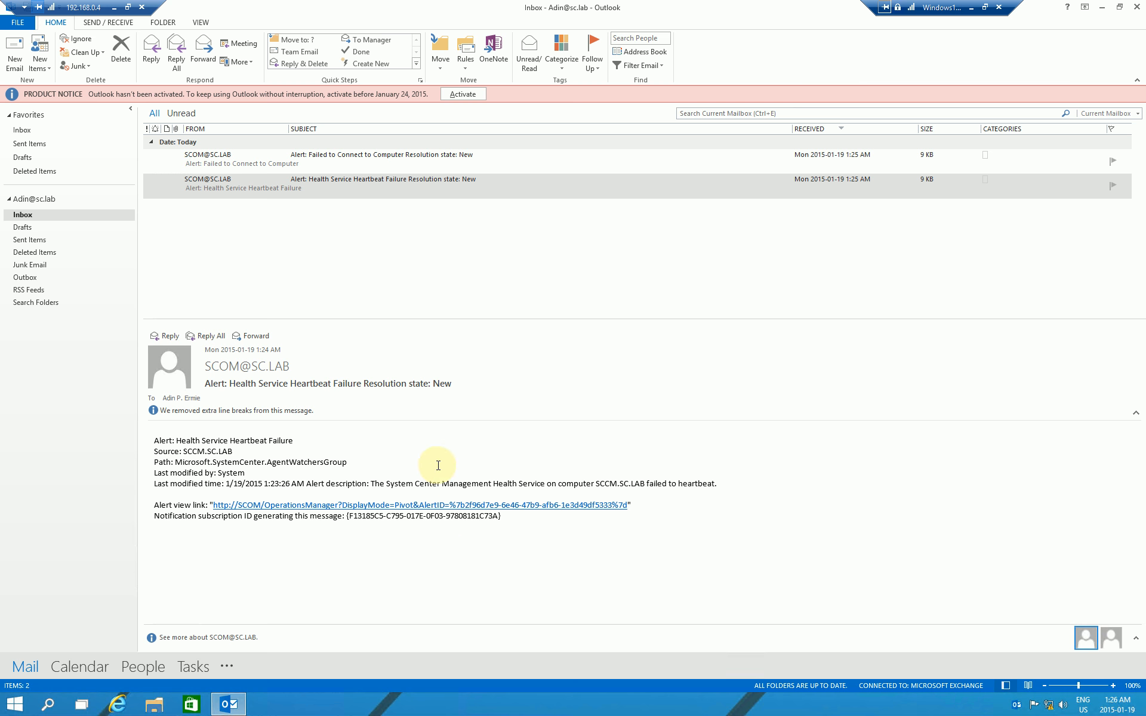
{"action": "left_click", "coordinate": [305, 157]}
{"action": "left_click", "coordinate": [322, 183]}
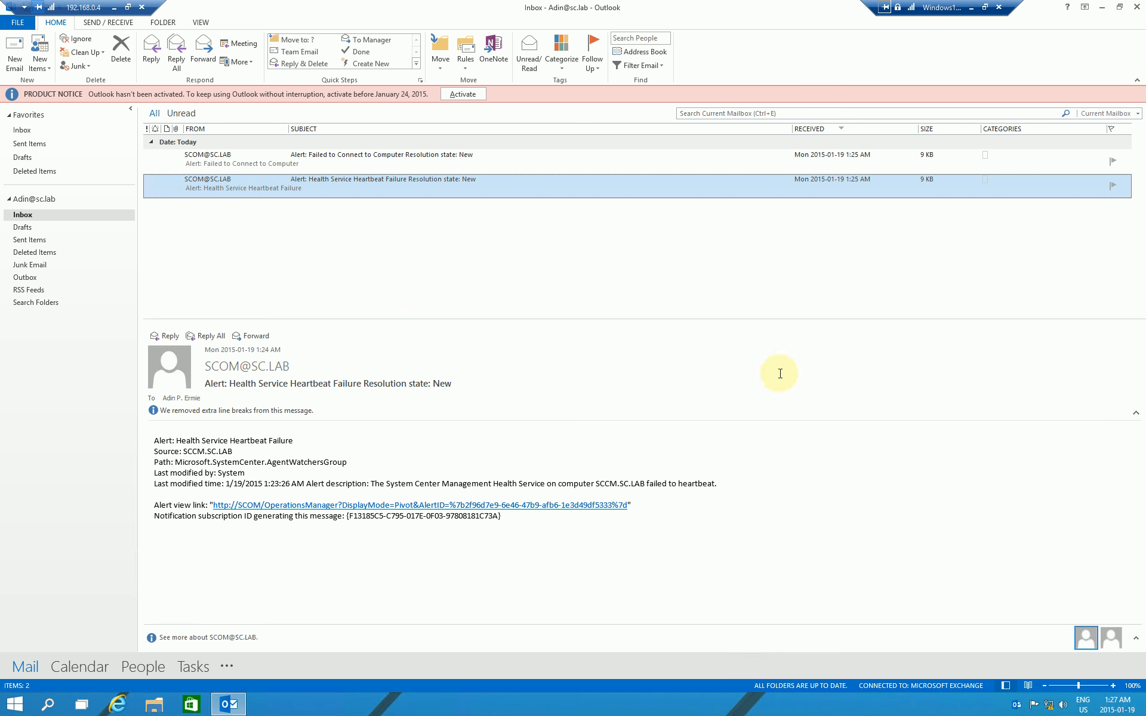
Step: Return to the SCOM session and display the Heartbeat Failure alert's details
{"action": "left_click", "coordinate": [971, 7]}
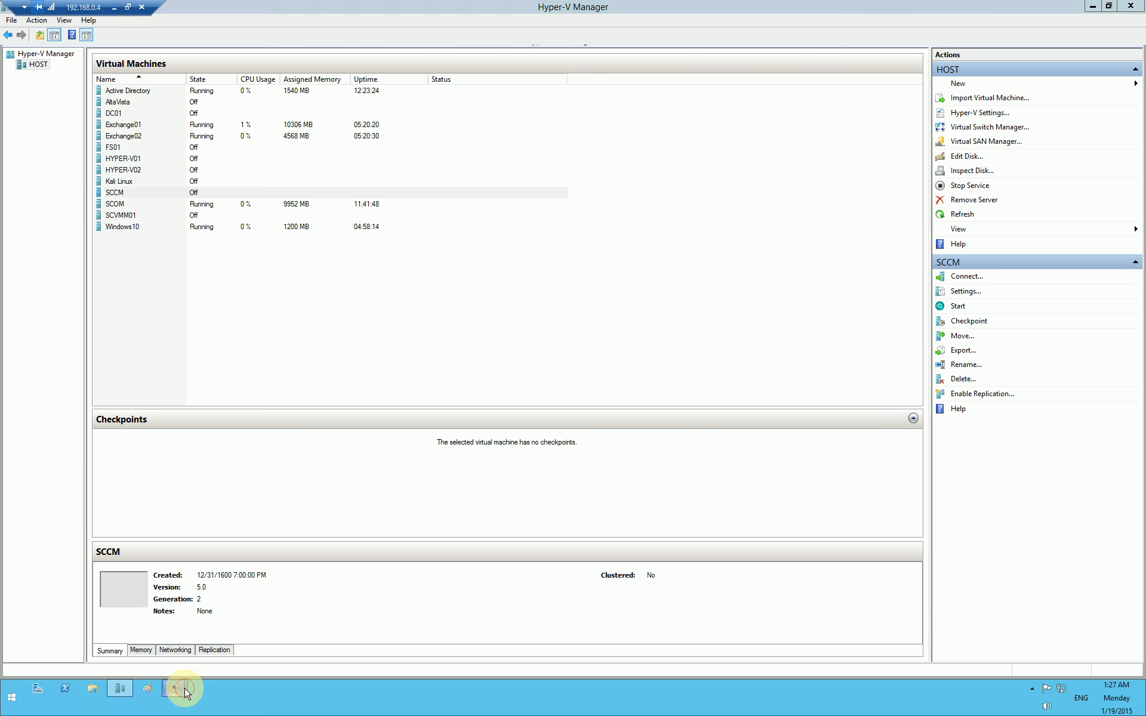
{"action": "mouse_move", "coordinate": [173, 689]}
{"action": "left_click", "coordinate": [142, 629]}
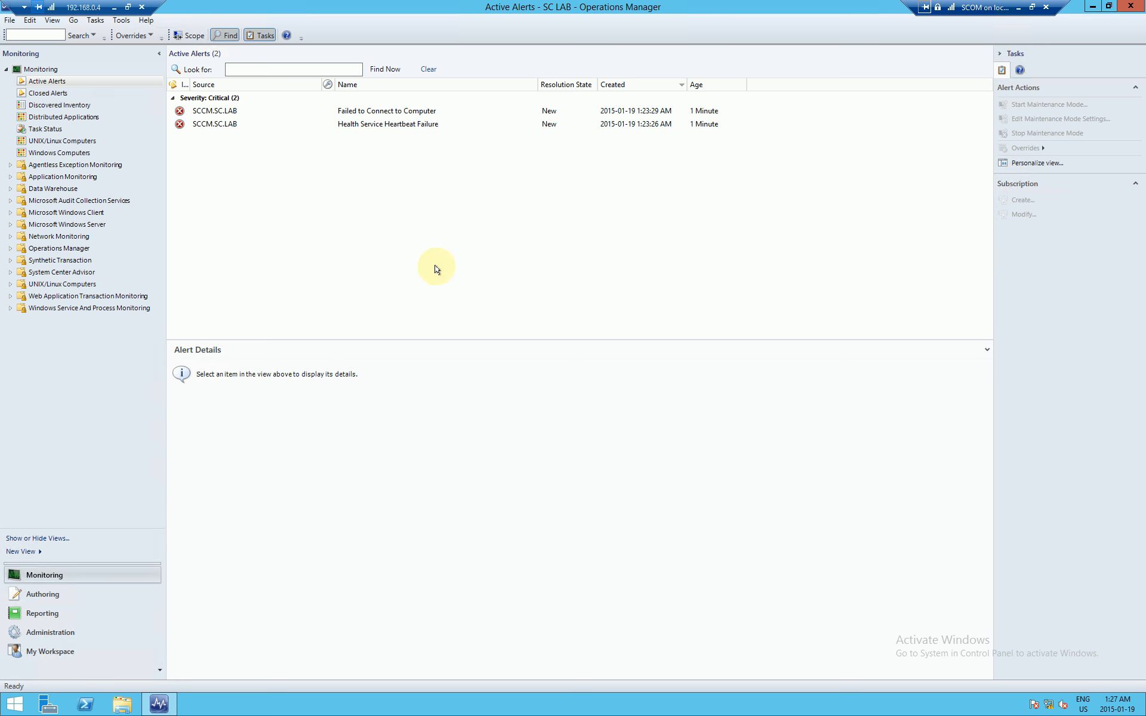
{"action": "left_click", "coordinate": [366, 124]}
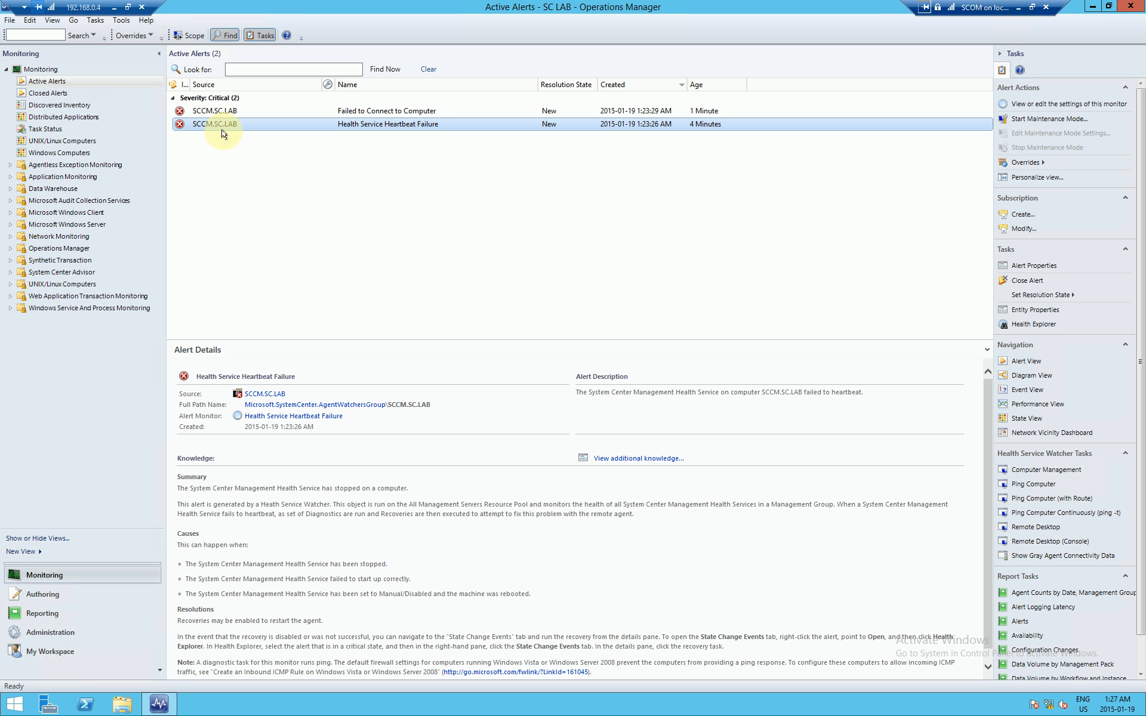
{"action": "left_click", "coordinate": [418, 125]}
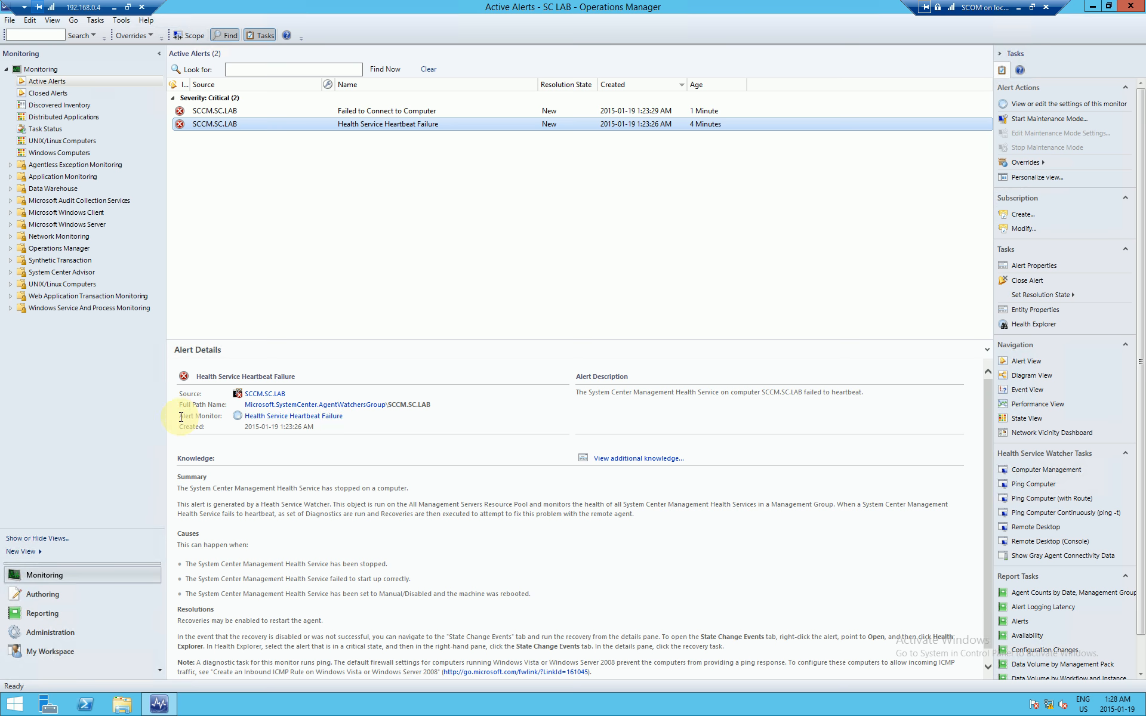
{"action": "left_click_drag", "start_coordinate": [180, 417], "coordinate": [211, 418]}
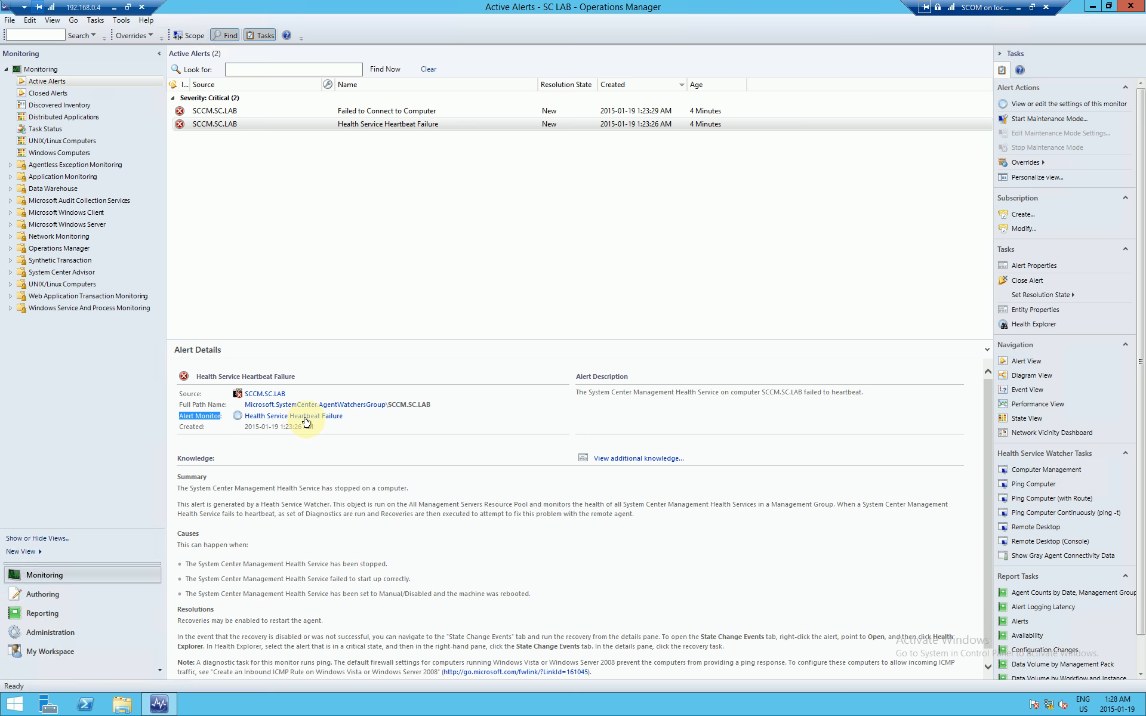
Step: Open the Heartbeat Failure monitor's properties and review its description and Health Service Watcher target
{"action": "left_click", "coordinate": [328, 421]}
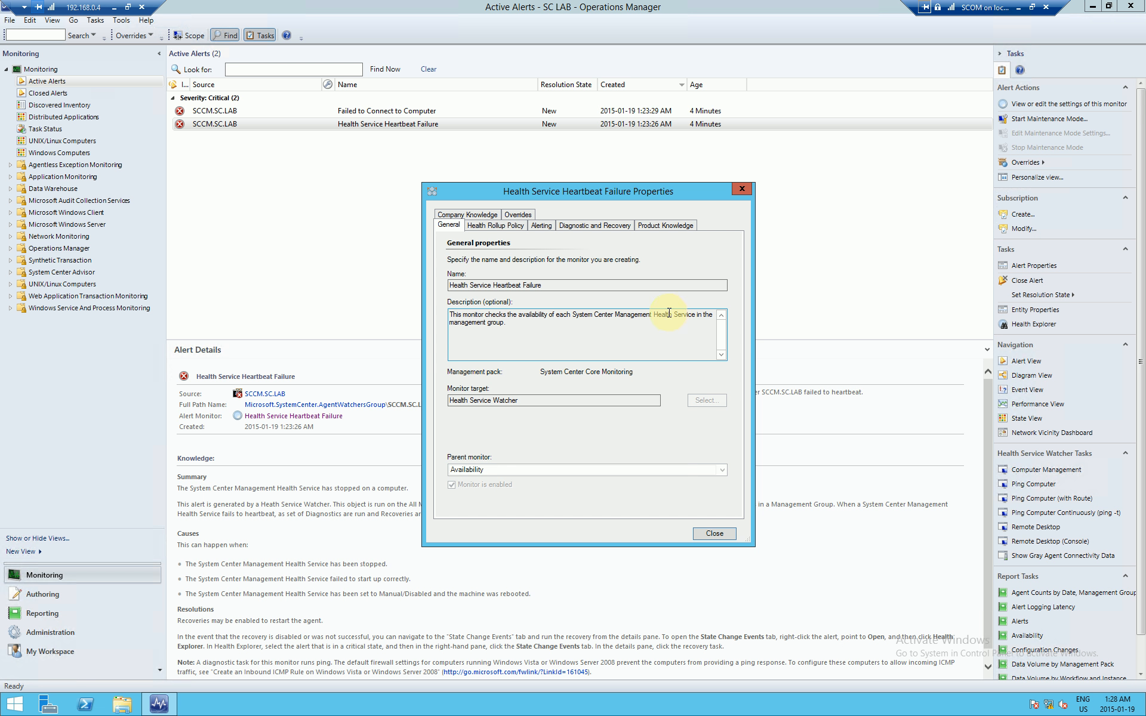
{"action": "left_click_drag", "start_coordinate": [505, 324], "coordinate": [433, 309]}
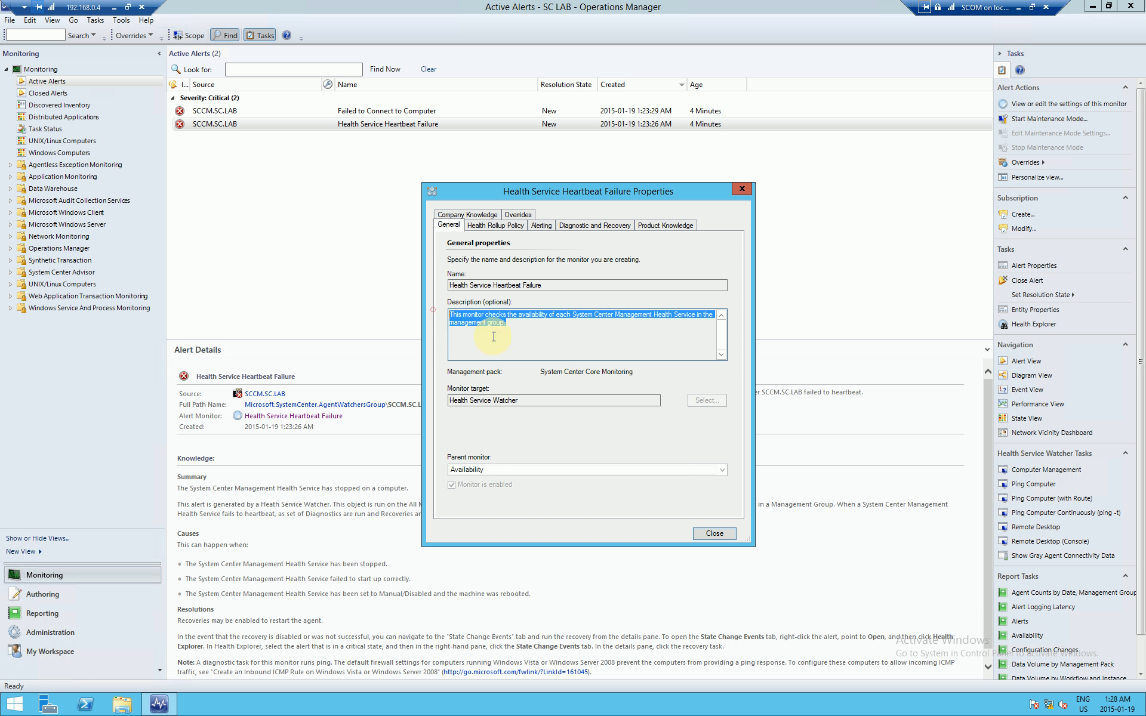
{"action": "left_click", "coordinate": [517, 334]}
{"action": "left_click_drag", "start_coordinate": [525, 398], "coordinate": [435, 405]}
{"action": "left_click", "coordinate": [535, 398]}
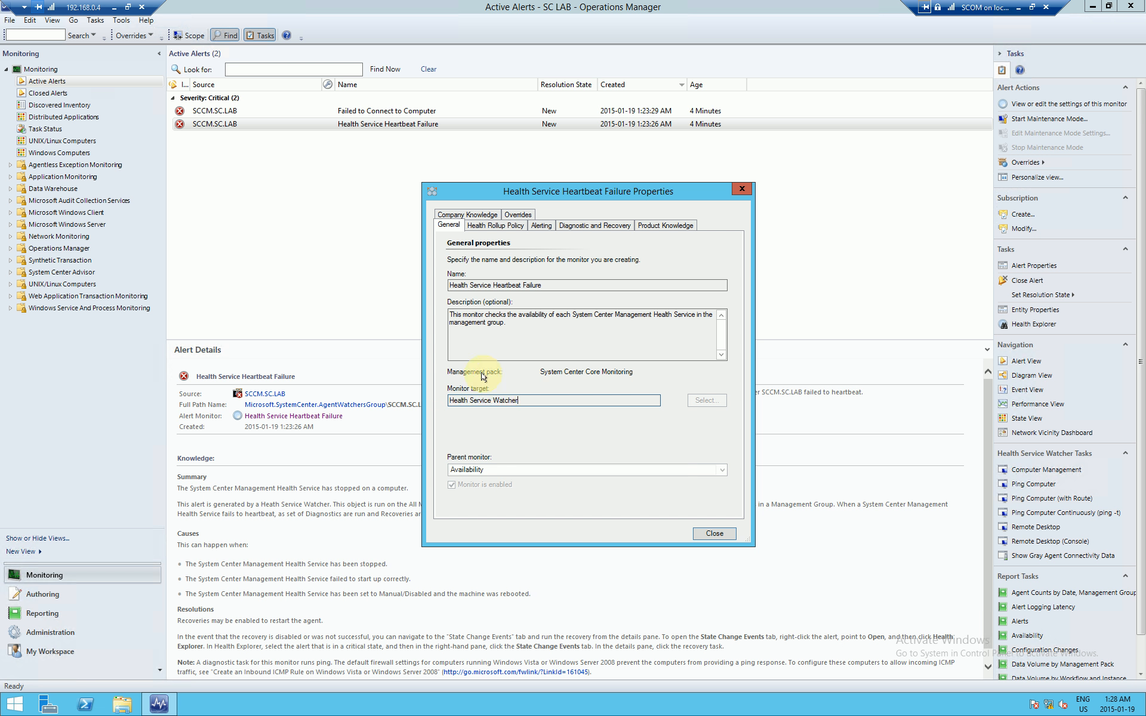
{"action": "left_click_drag", "start_coordinate": [540, 371], "coordinate": [640, 372]}
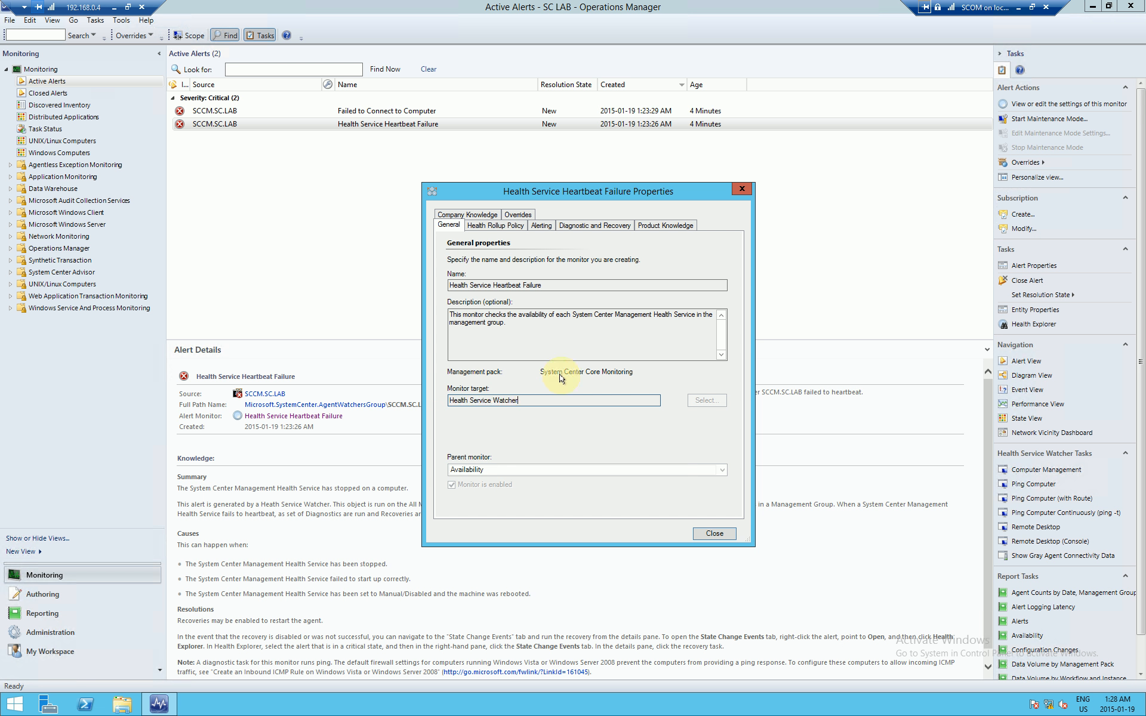
Step: Browse the monitor's rollup, alert, diagnostic, knowledge and override tabs, then close the properties
{"action": "left_click", "coordinate": [514, 227]}
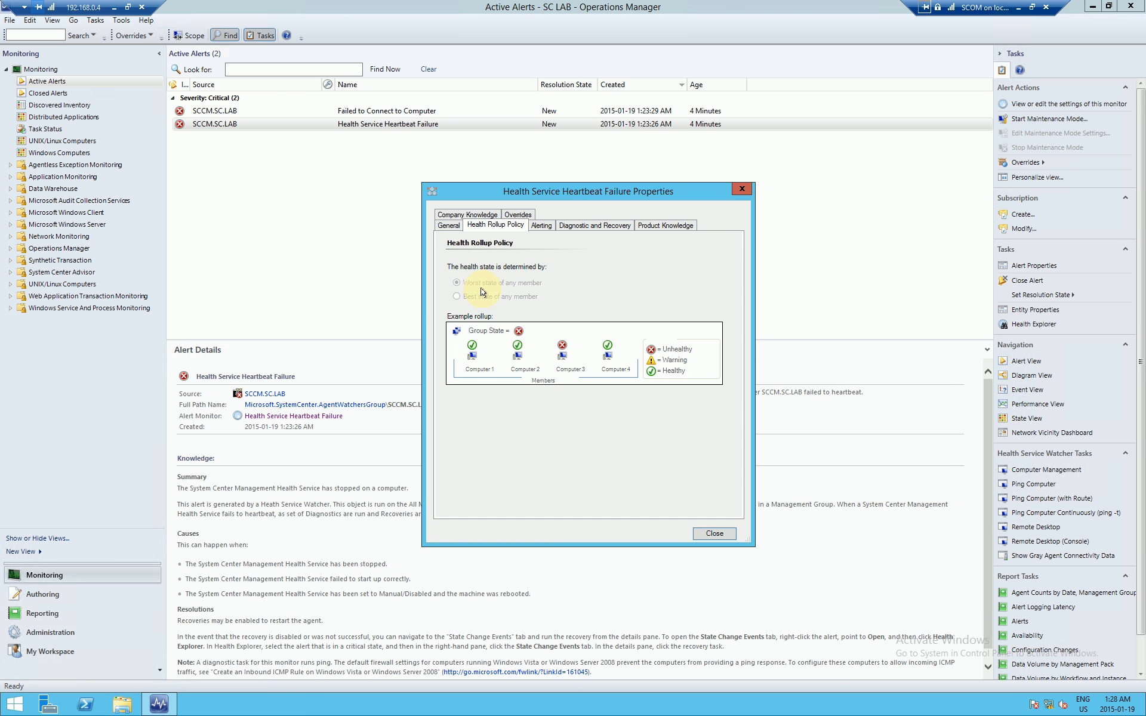
{"action": "left_click", "coordinate": [542, 225]}
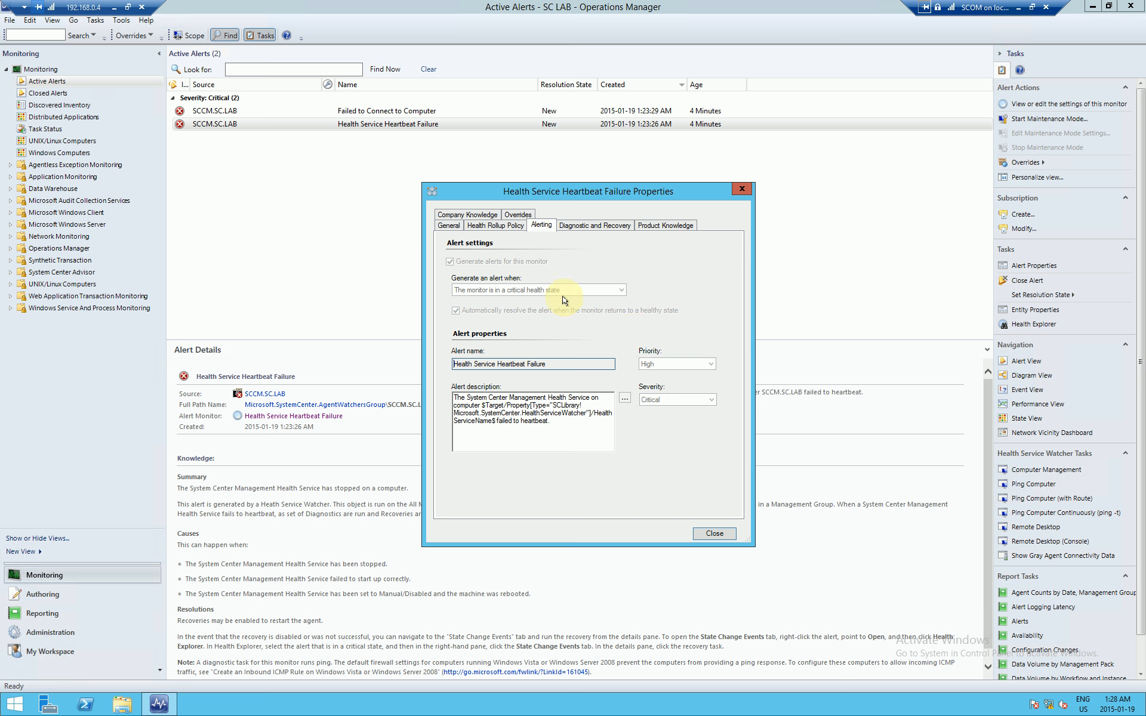
{"action": "left_click", "coordinate": [582, 226]}
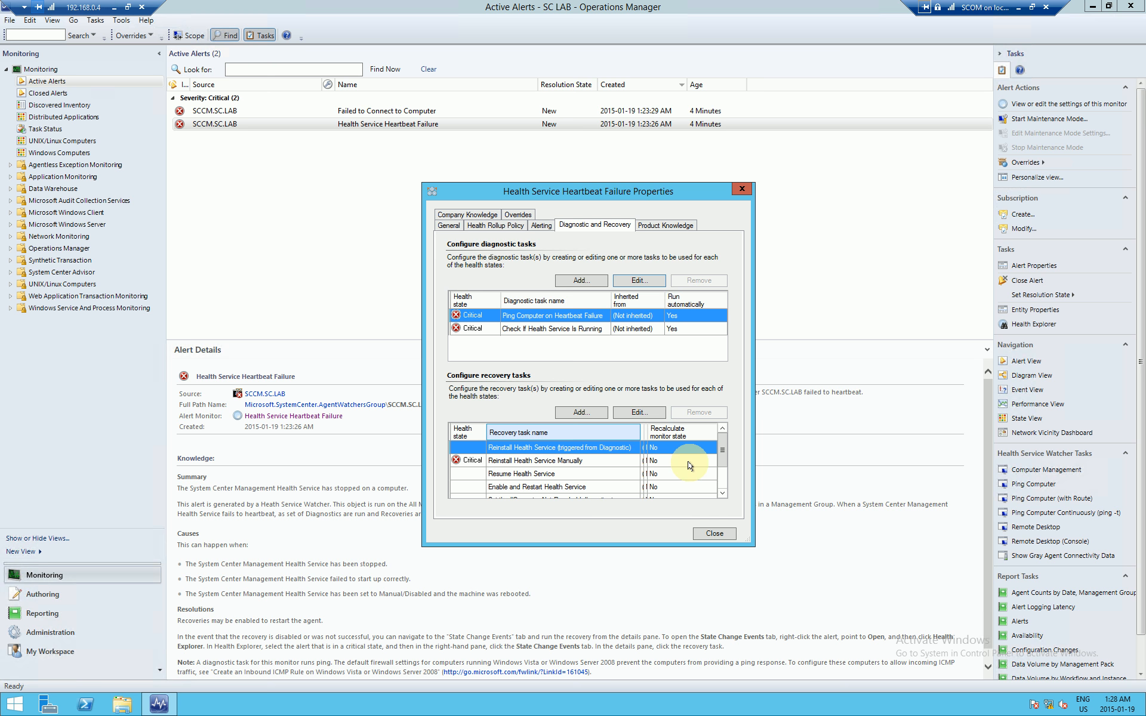
{"action": "left_click", "coordinate": [485, 215]}
{"action": "left_click", "coordinate": [514, 225]}
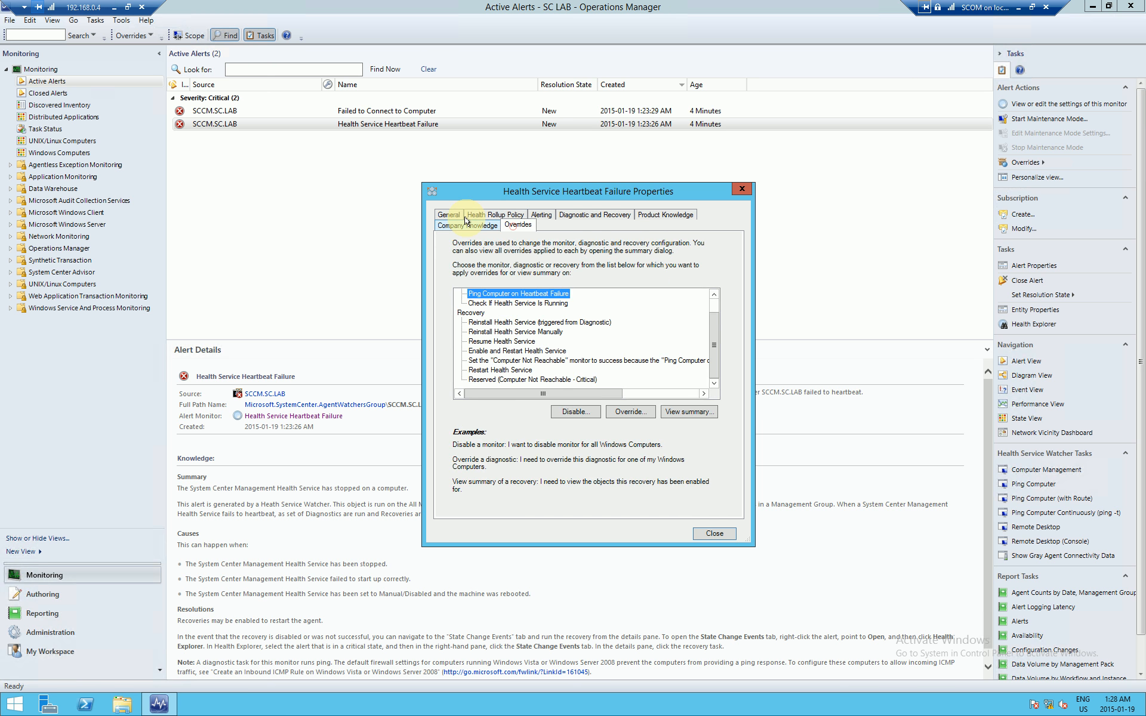
{"action": "left_click", "coordinate": [451, 215]}
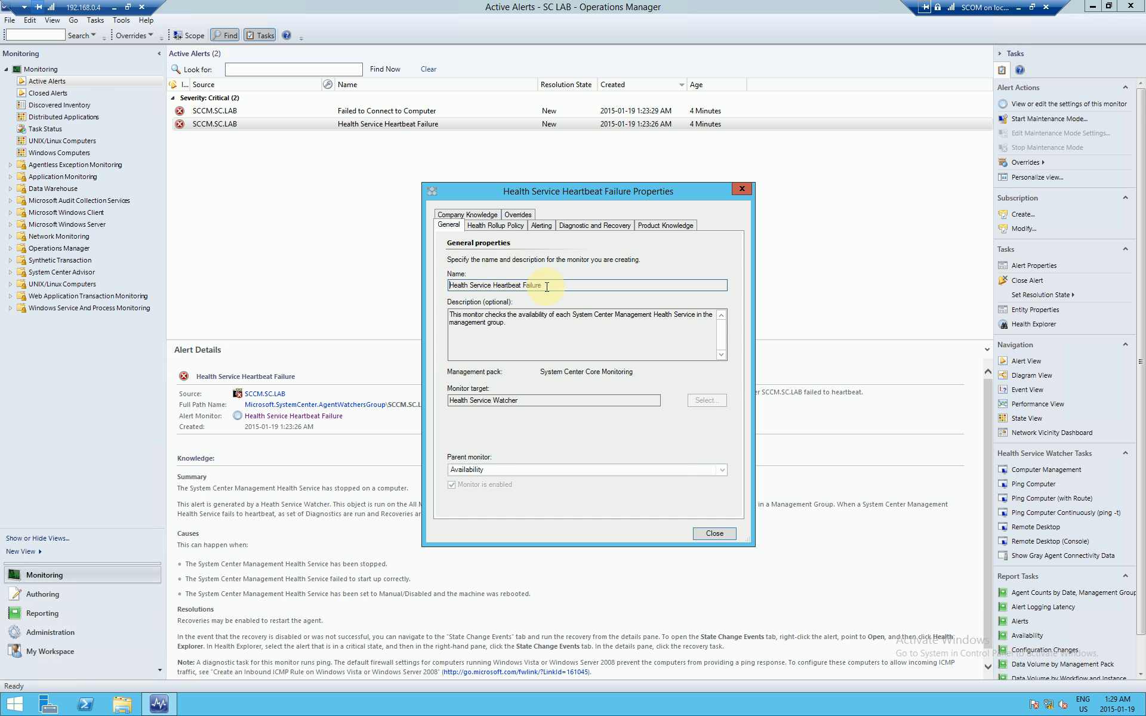
{"action": "left_click_drag", "start_coordinate": [550, 285], "coordinate": [454, 298]}
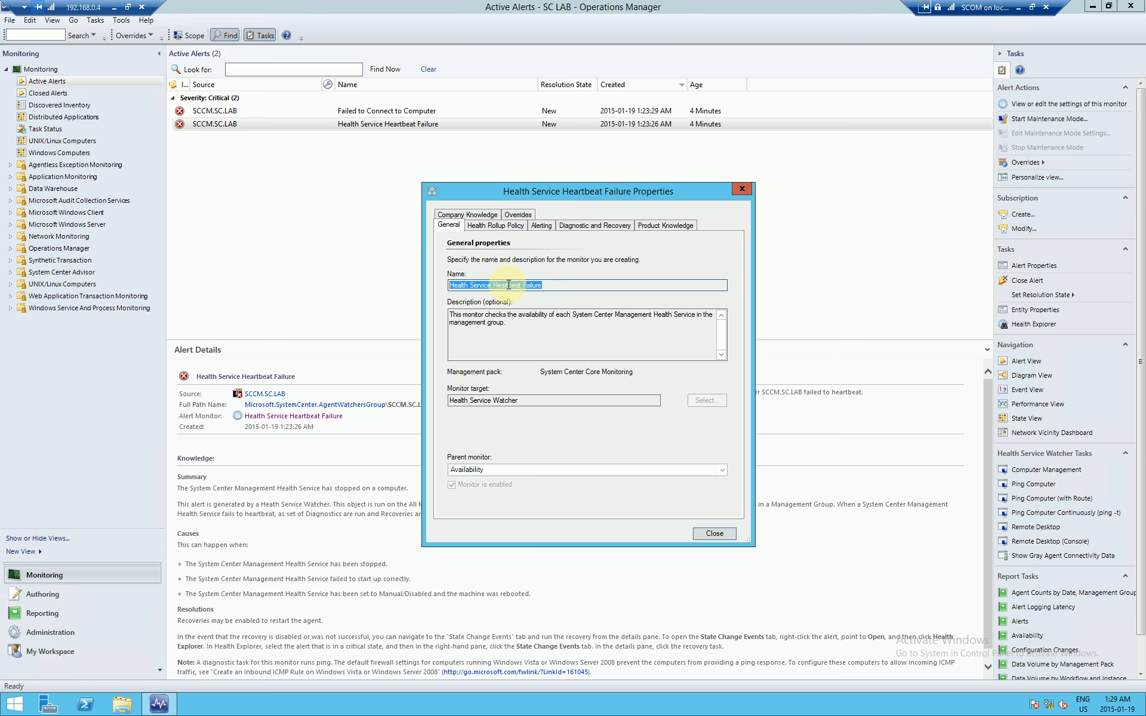
{"action": "left_click", "coordinate": [714, 532]}
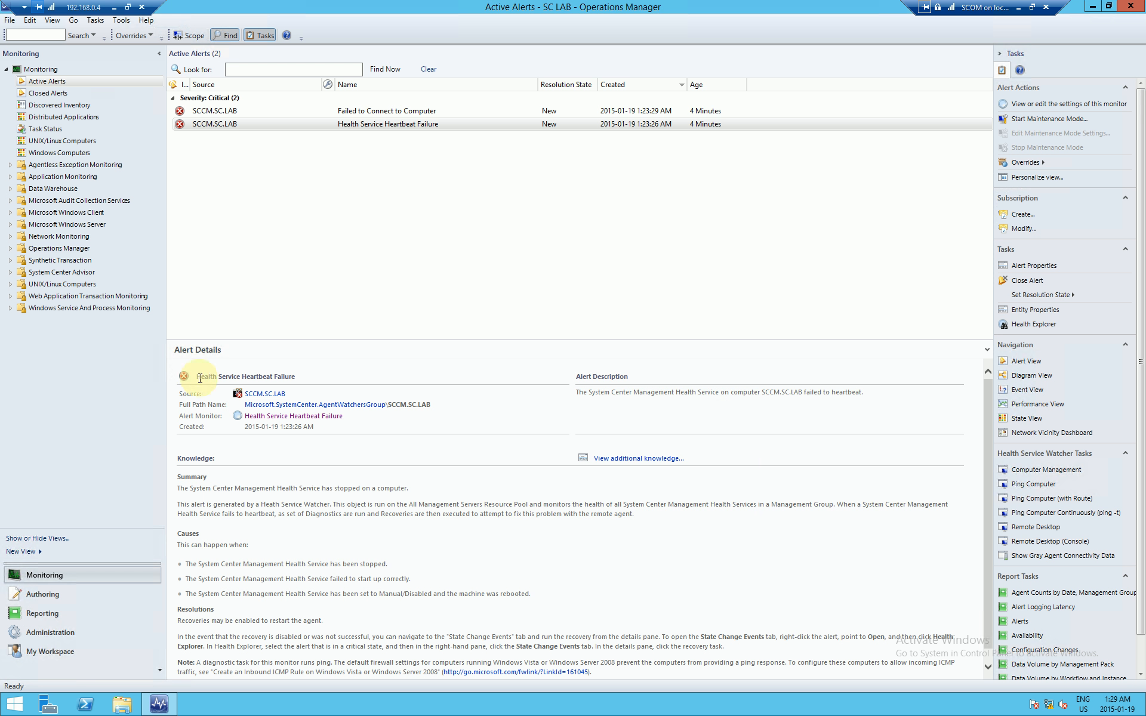
Step: Select the Failed to Connect to Computer alert and open its Computer Not Reachable monitor
{"action": "left_click_drag", "start_coordinate": [195, 377], "coordinate": [293, 376]}
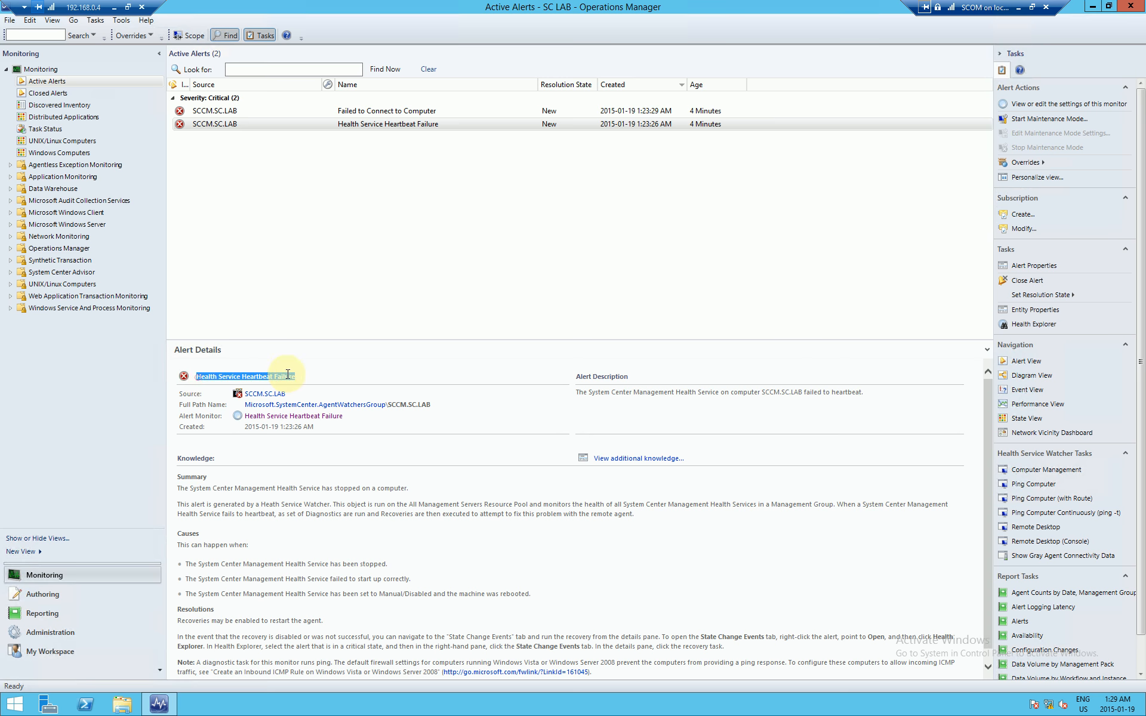
{"action": "left_click", "coordinate": [378, 113]}
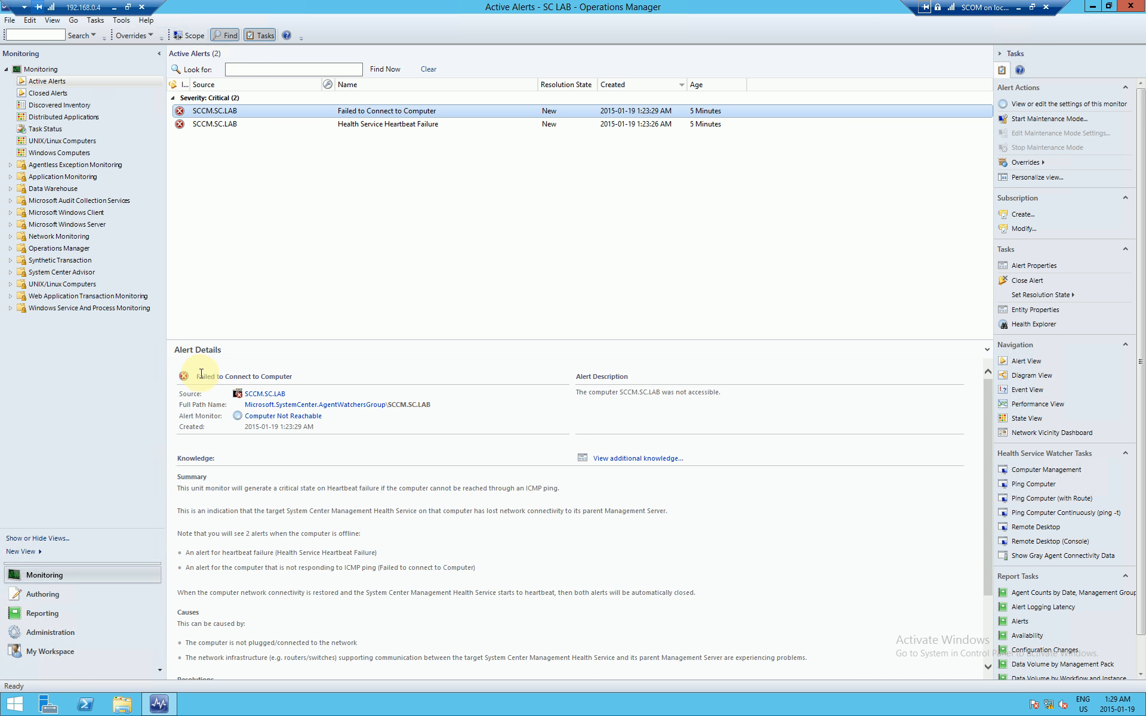
{"action": "left_click_drag", "start_coordinate": [196, 376], "coordinate": [273, 375]}
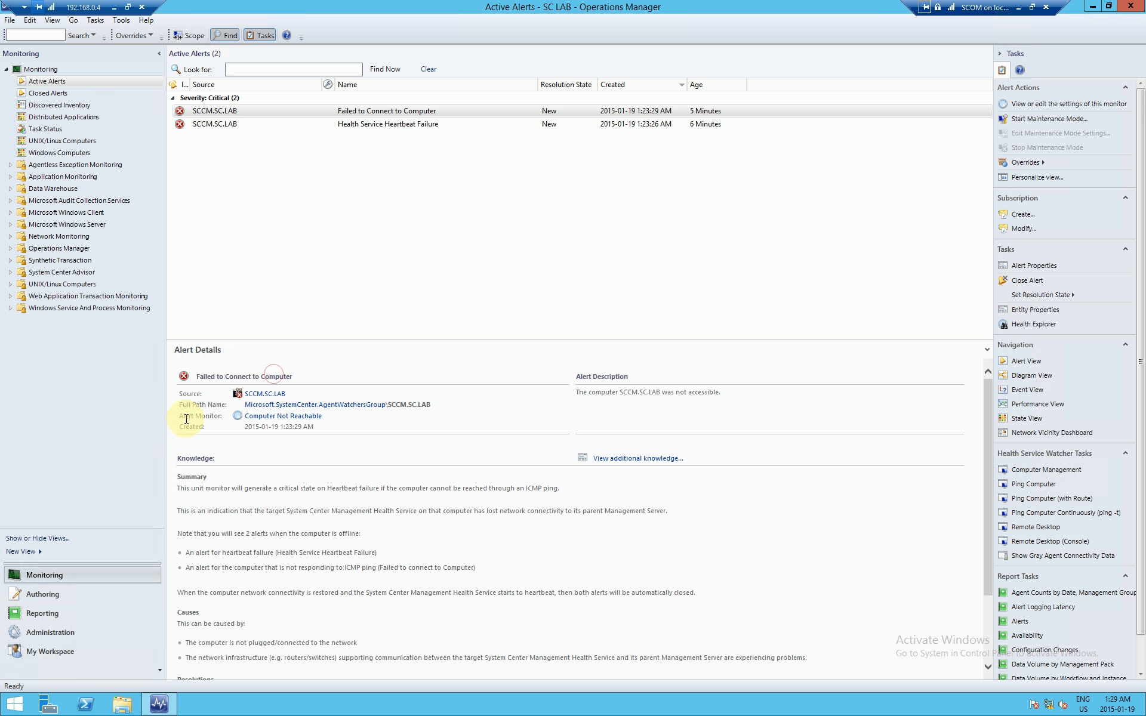
{"action": "left_click_drag", "start_coordinate": [180, 416], "coordinate": [223, 416]}
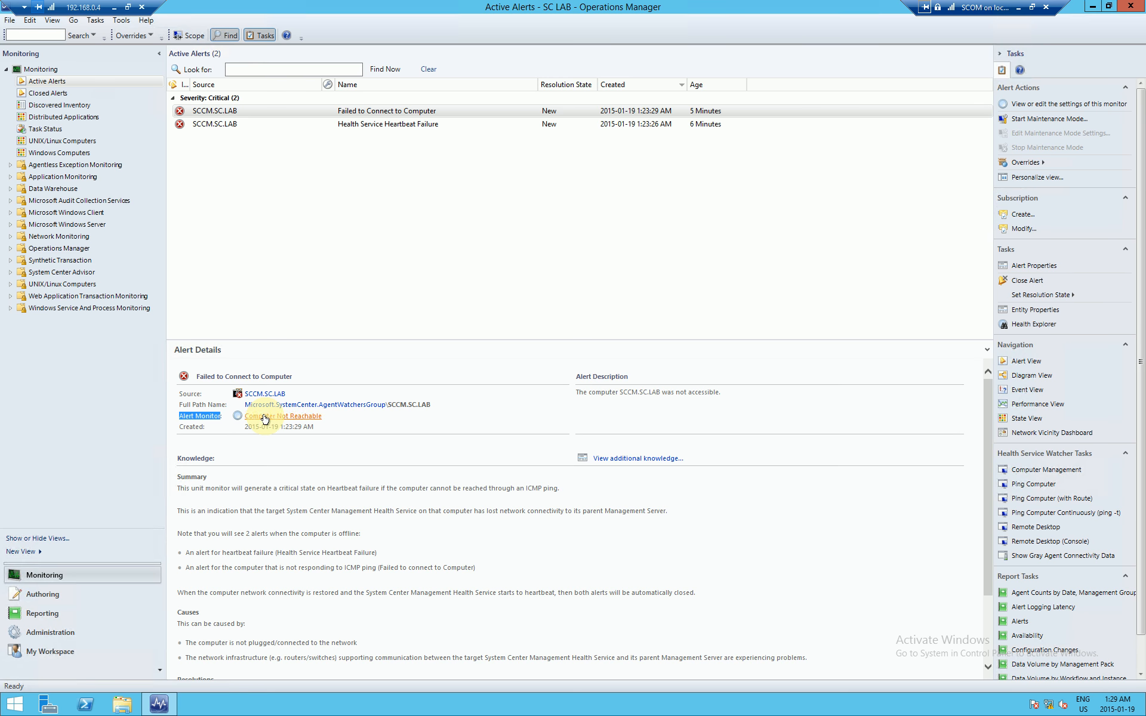
{"action": "left_click", "coordinate": [264, 418]}
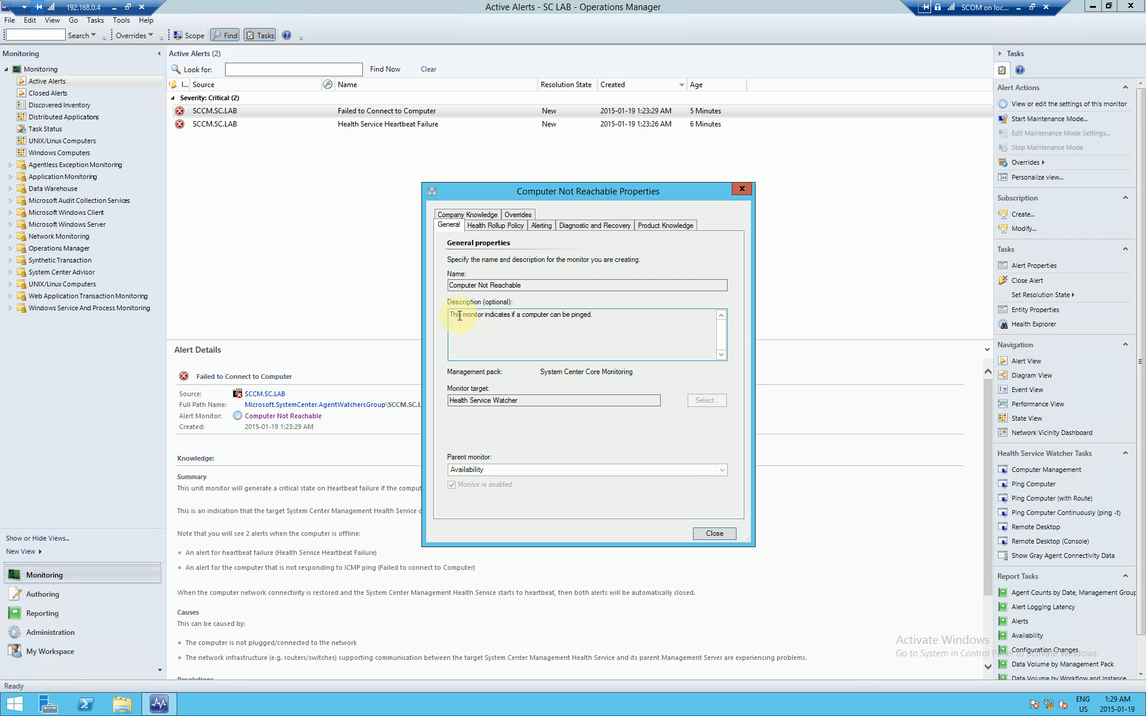
Step: Review the Computer Not Reachable monitor's description and name, then close its properties
{"action": "left_click_drag", "start_coordinate": [460, 316], "coordinate": [613, 316]}
{"action": "left_click", "coordinate": [612, 316]}
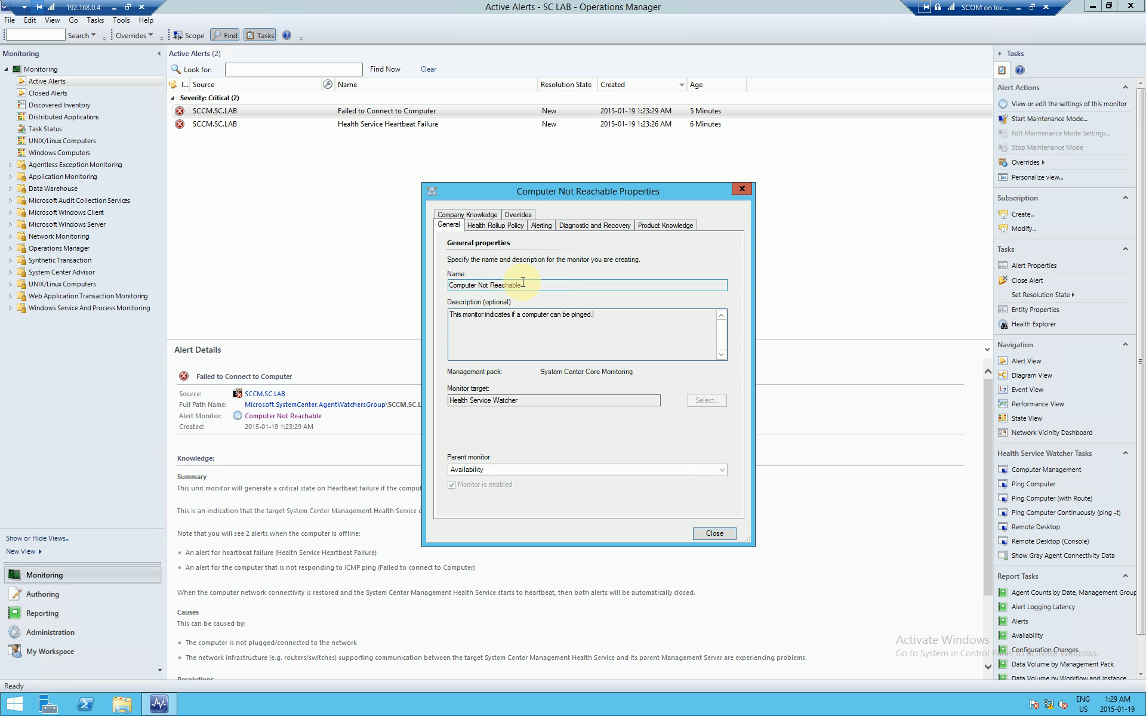
{"action": "left_click_drag", "start_coordinate": [523, 285], "coordinate": [444, 287]}
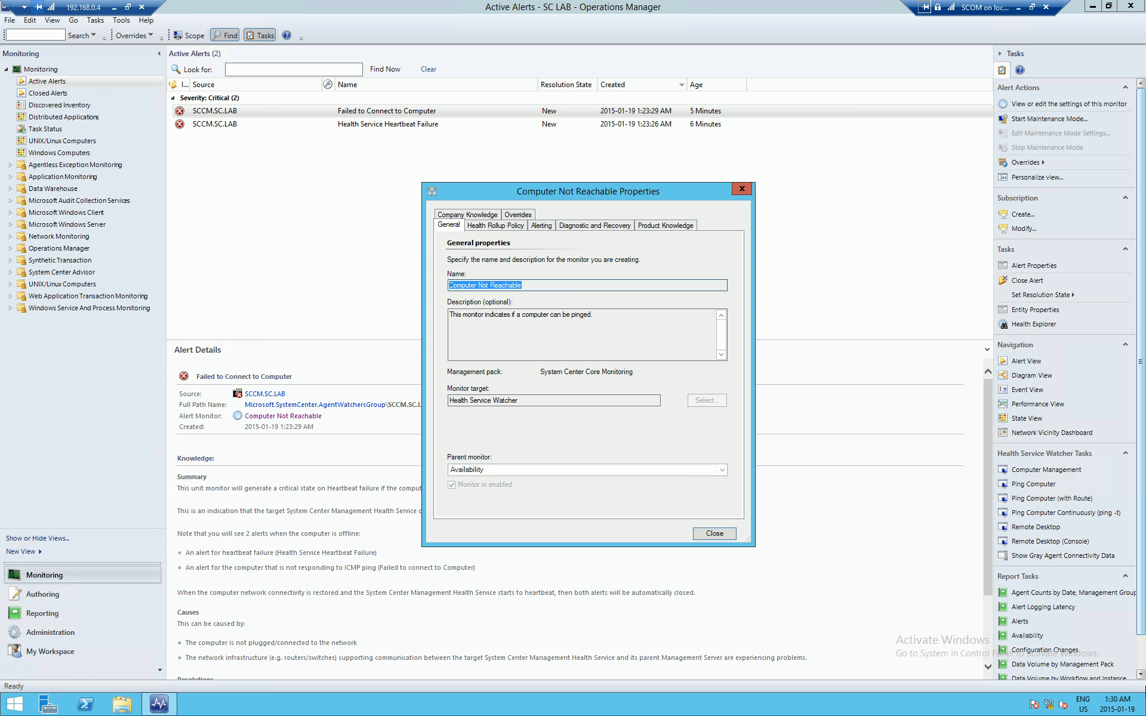
{"action": "left_click", "coordinate": [721, 536]}
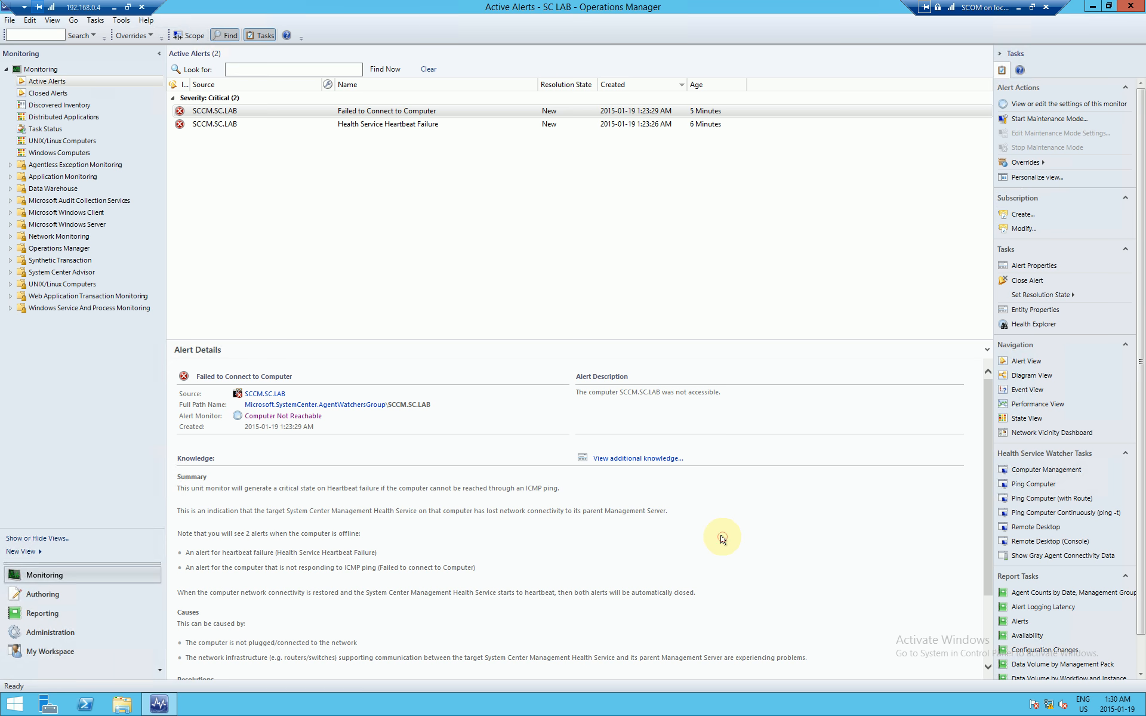
Step: Copy the Health Service Heartbeat Failure monitor name from its properties and go to Administration
{"action": "left_click", "coordinate": [386, 125]}
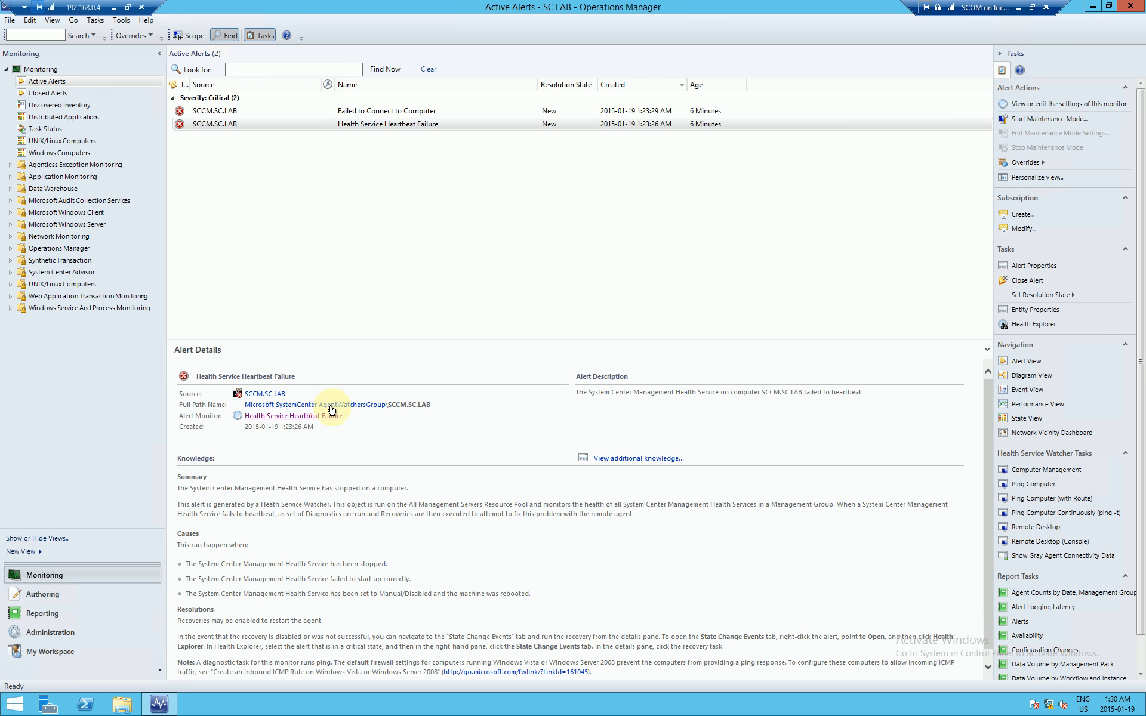
{"action": "left_click", "coordinate": [311, 415]}
{"action": "left_click_drag", "start_coordinate": [546, 285], "coordinate": [446, 288]}
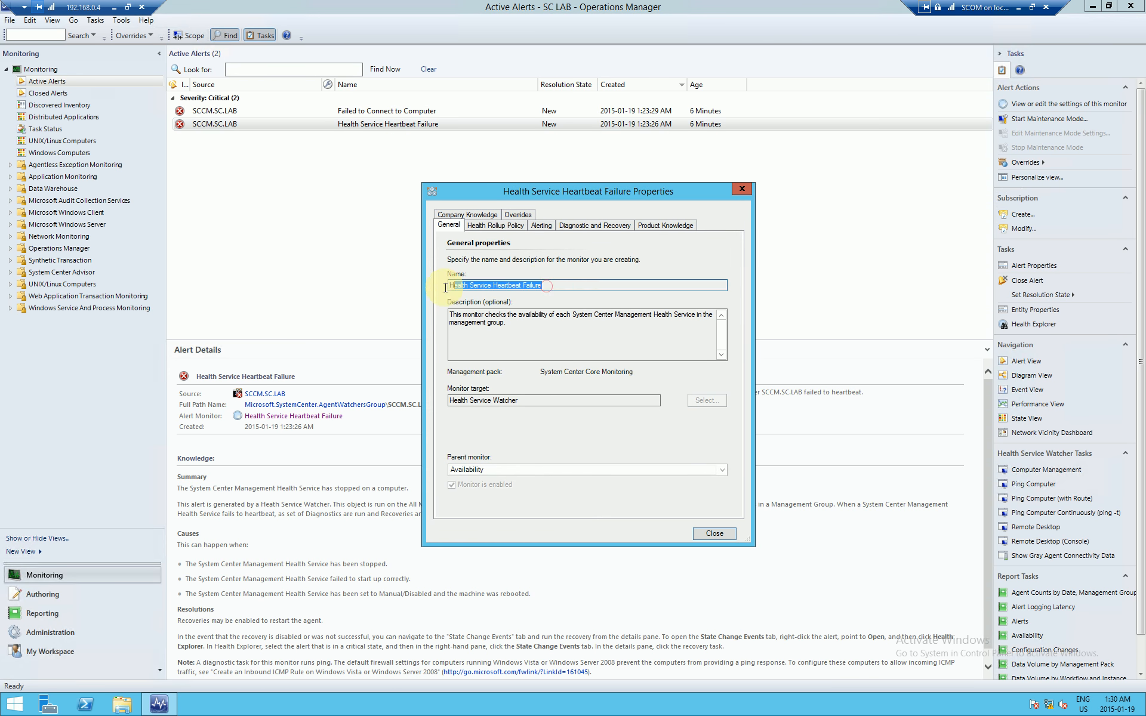
{"action": "right_click", "coordinate": [456, 286]}
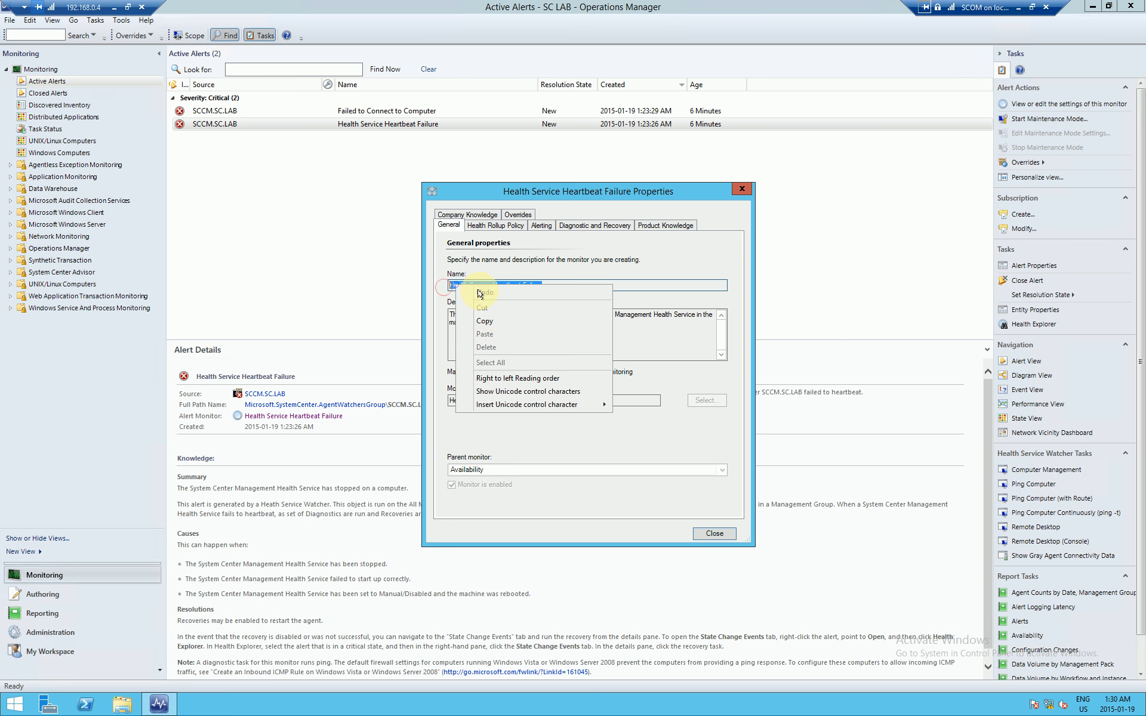
{"action": "left_click", "coordinate": [490, 323]}
{"action": "left_click", "coordinate": [715, 533]}
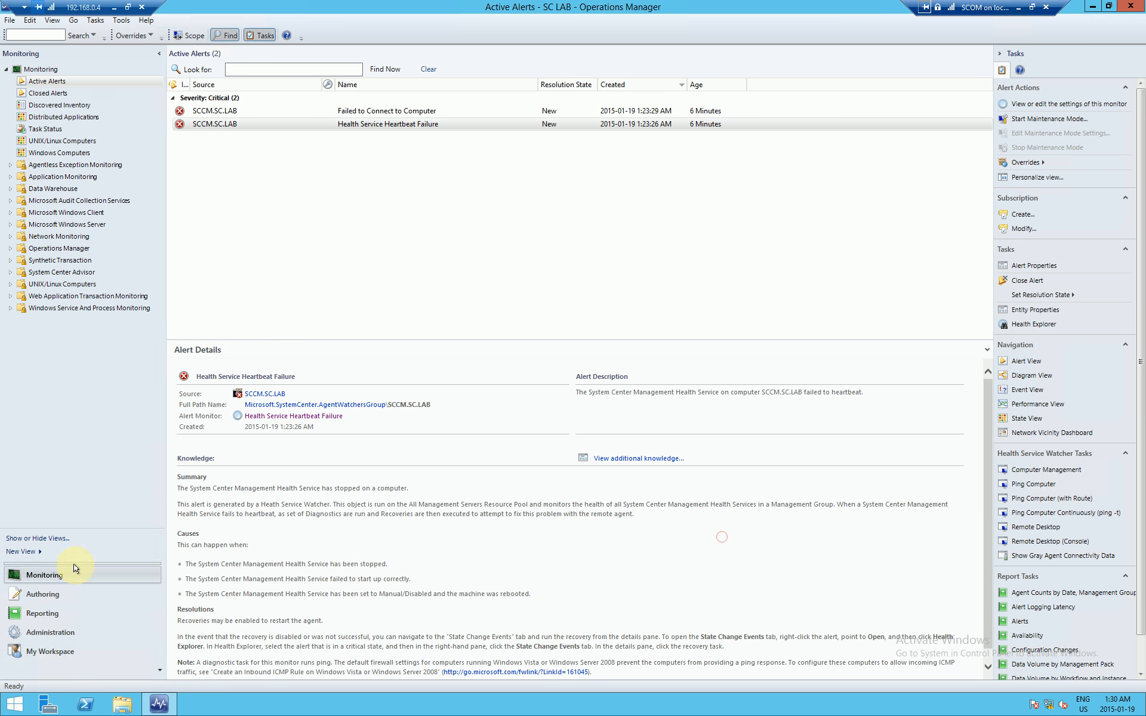
{"action": "left_click", "coordinate": [66, 633]}
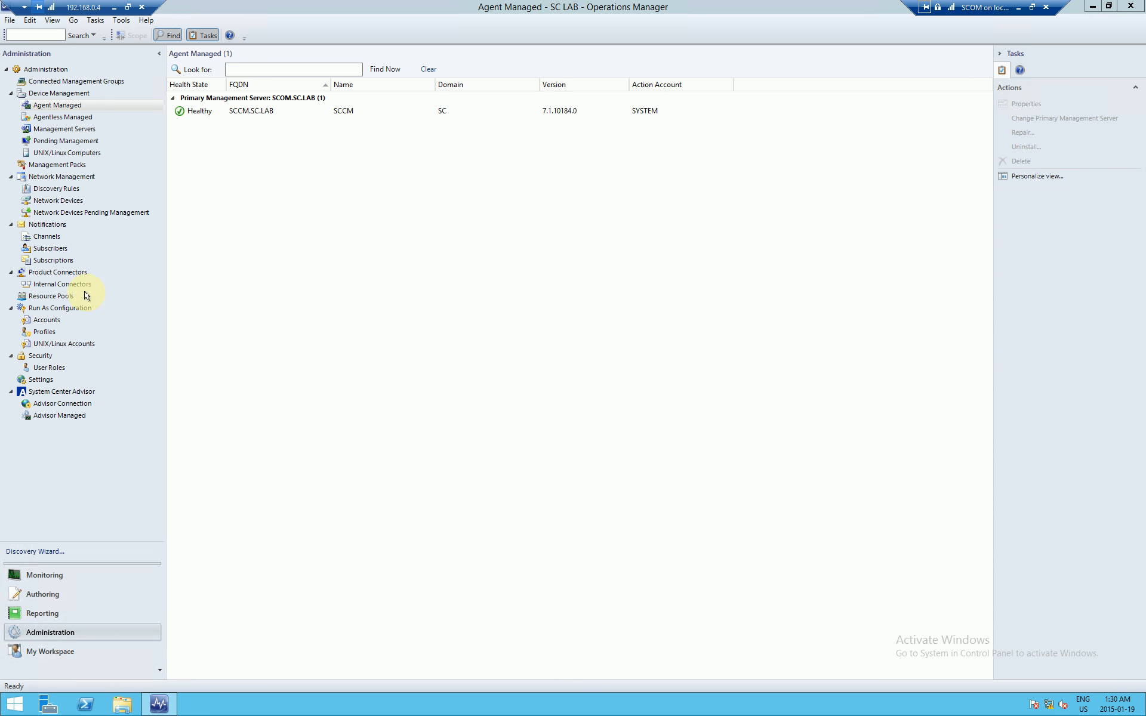
Step: Browse the notification Channels, Subscribers and Subscriptions, finishing on the Subscribers list
{"action": "left_click", "coordinate": [43, 225]}
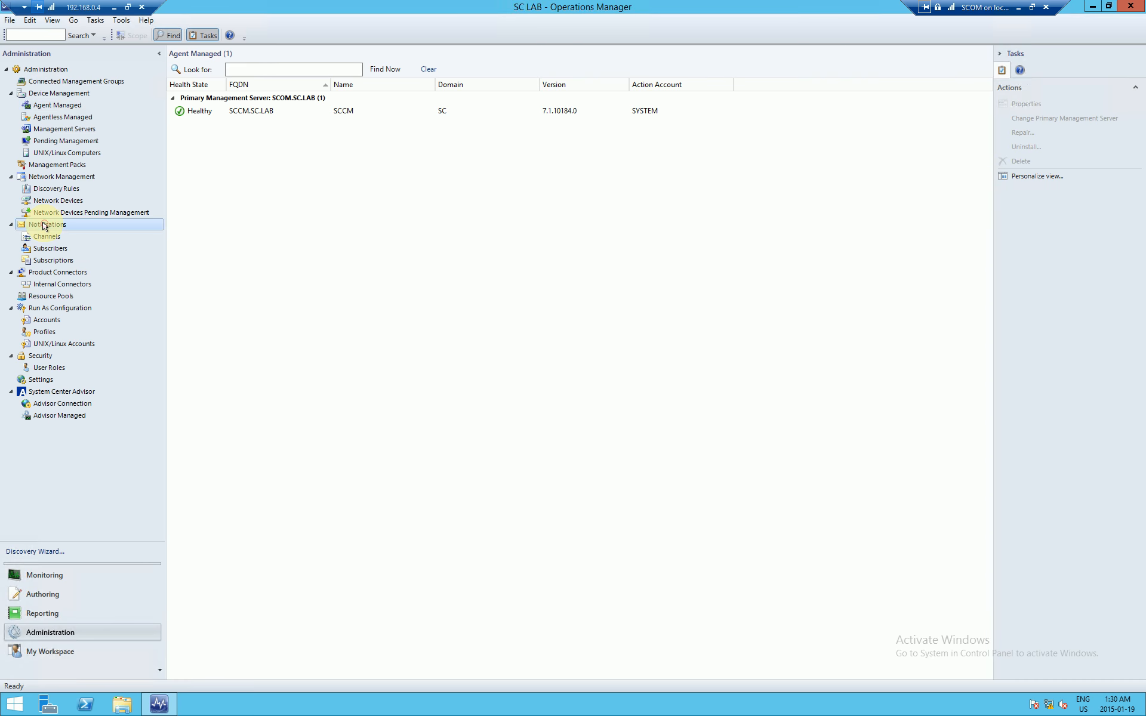
{"action": "left_click", "coordinate": [46, 236]}
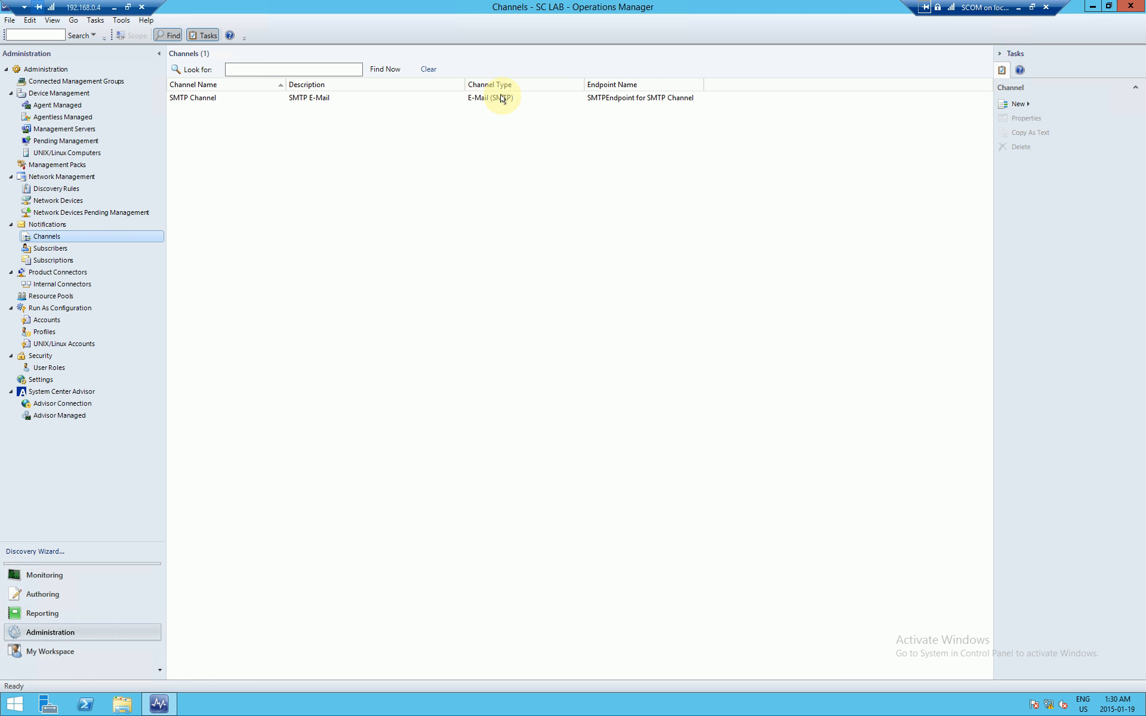
{"action": "left_click", "coordinate": [50, 249]}
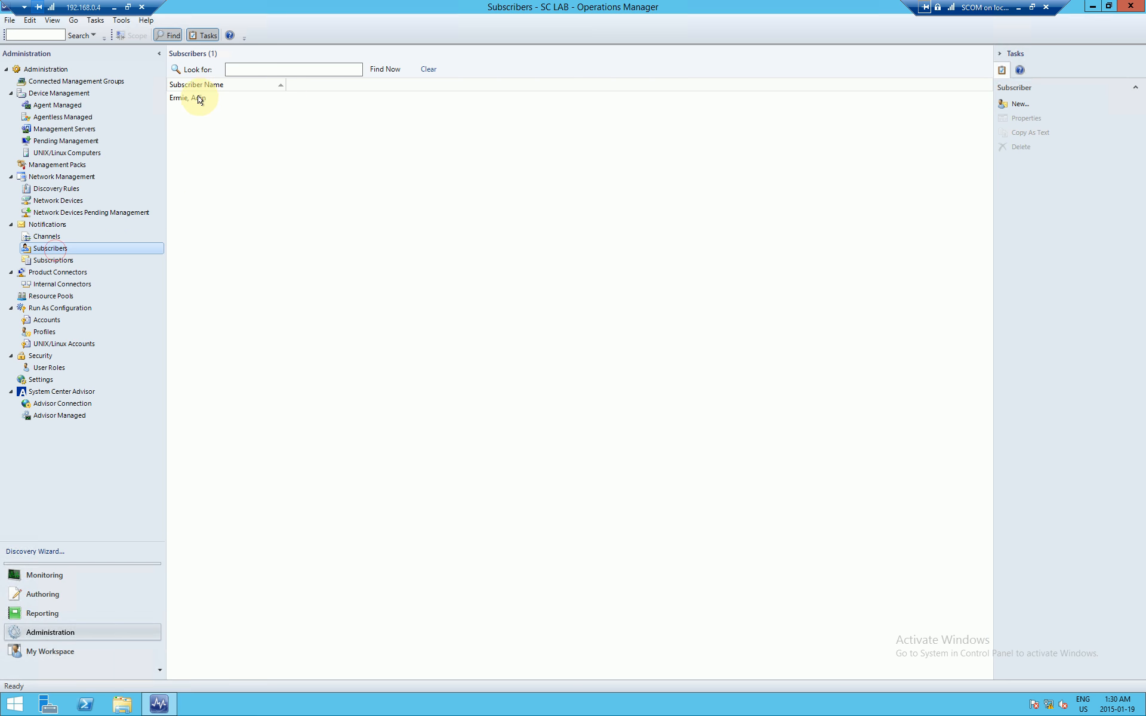
{"action": "left_click", "coordinate": [200, 98]}
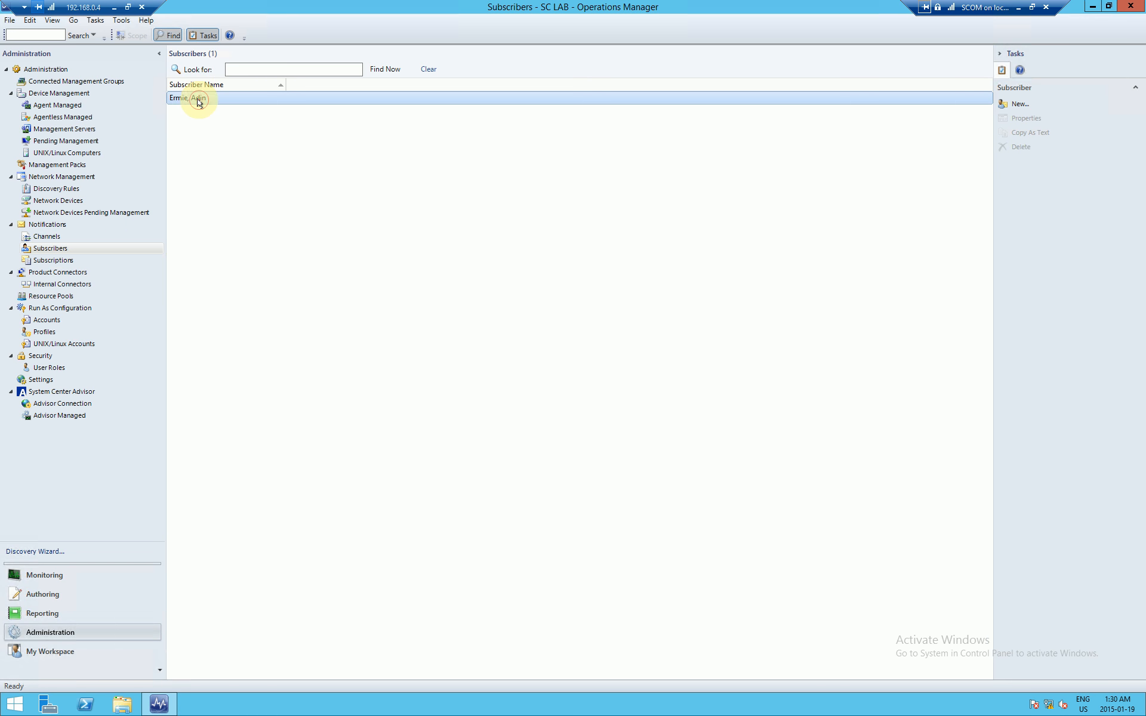
{"action": "left_click", "coordinate": [66, 263]}
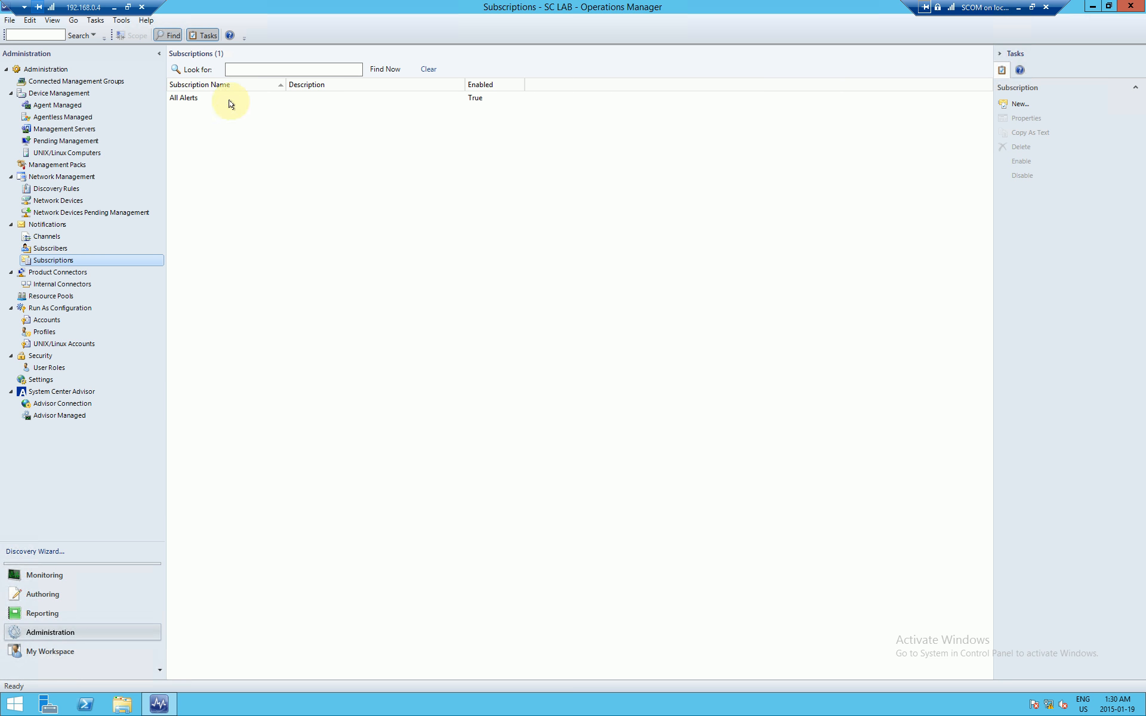
{"action": "left_click", "coordinate": [68, 249]}
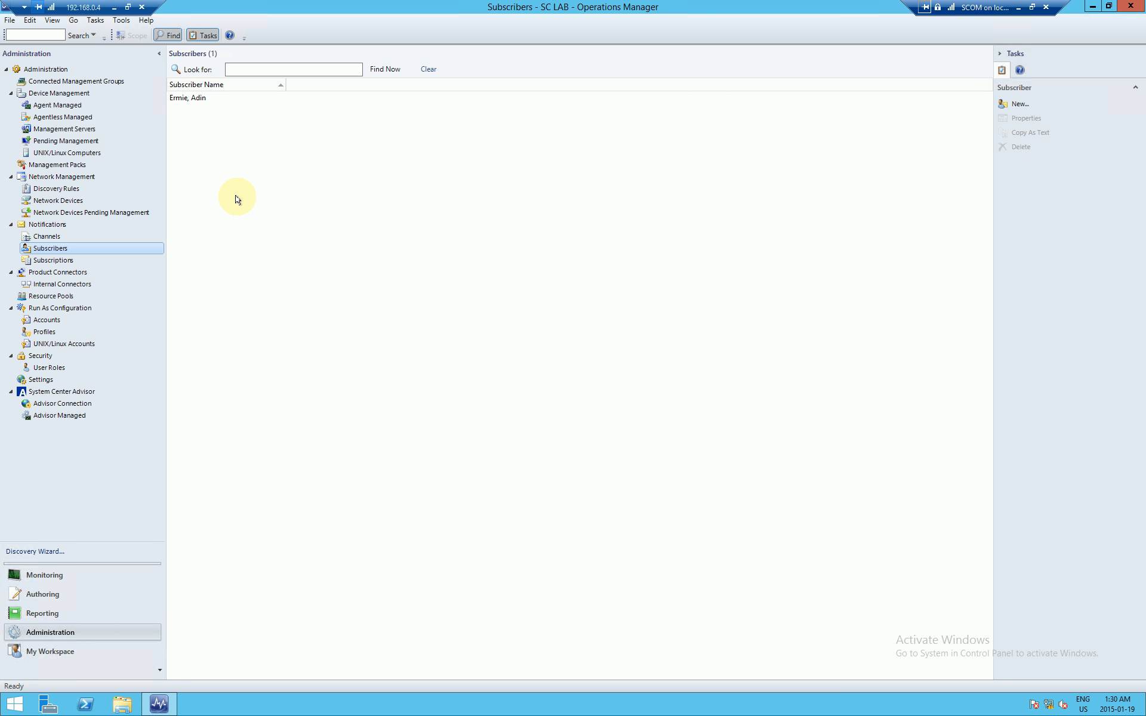
Step: Start a new subscriber named 'Management' and advance to its addresses page
{"action": "right_click", "coordinate": [243, 169]}
{"action": "left_click", "coordinate": [270, 176]}
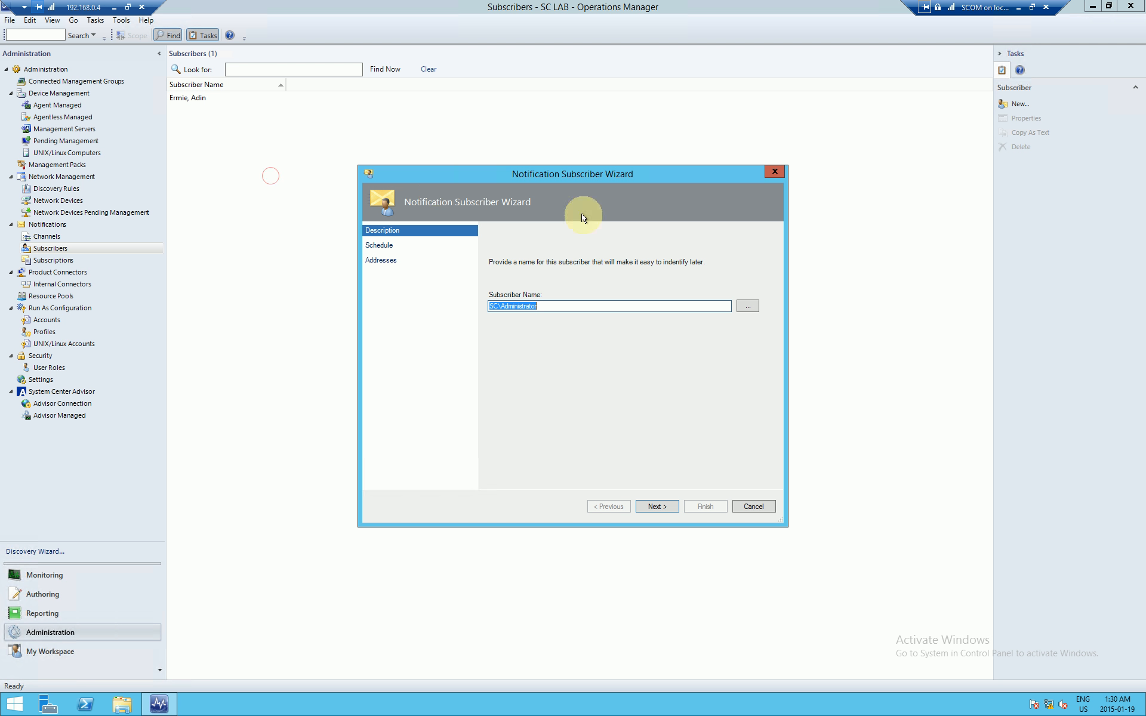
{"action": "type", "text": "NBfg"}
{"action": "key", "text": "ctrl+a"}
{"action": "type", "text": "Management"}
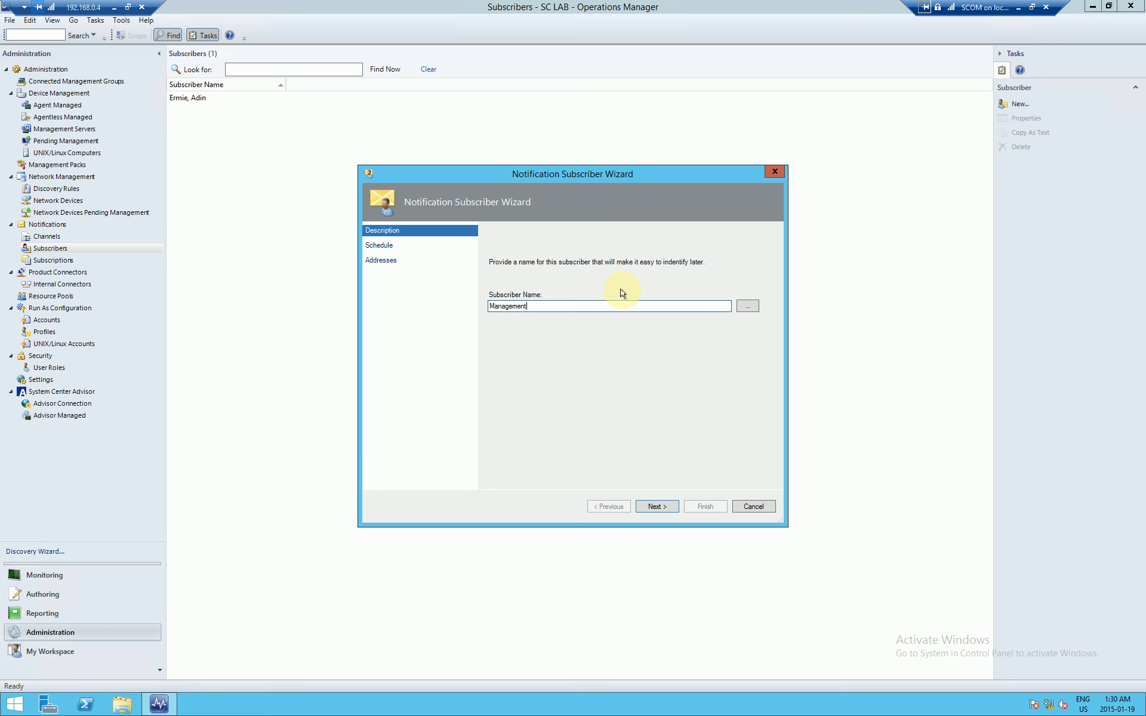
{"action": "left_click", "coordinate": [656, 507]}
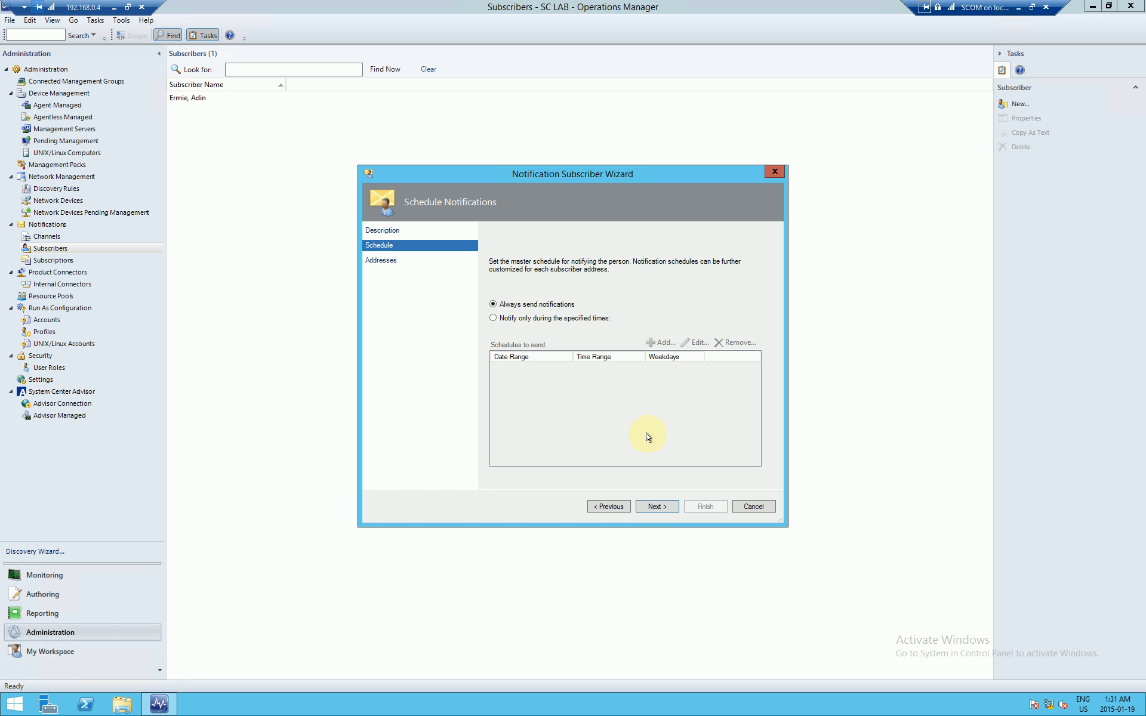
{"action": "left_click", "coordinate": [651, 507]}
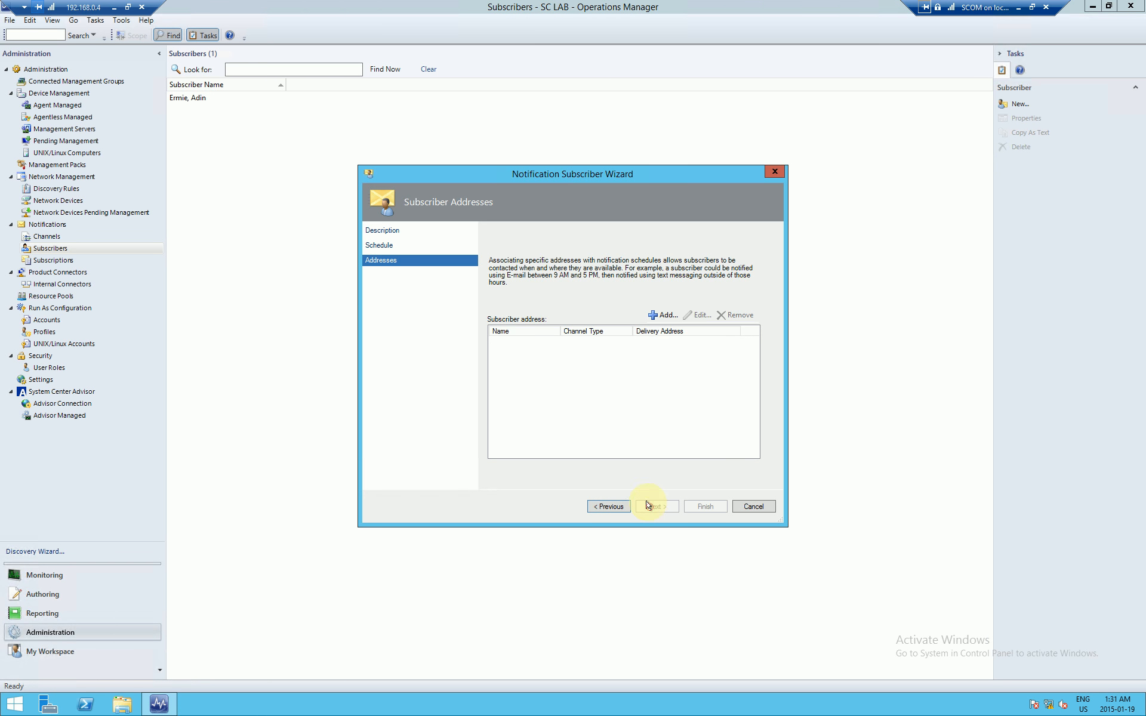
Step: Add a subscriber address using the E-Mail (SMTP) channel with an edited delivery address
{"action": "left_click", "coordinate": [666, 314]}
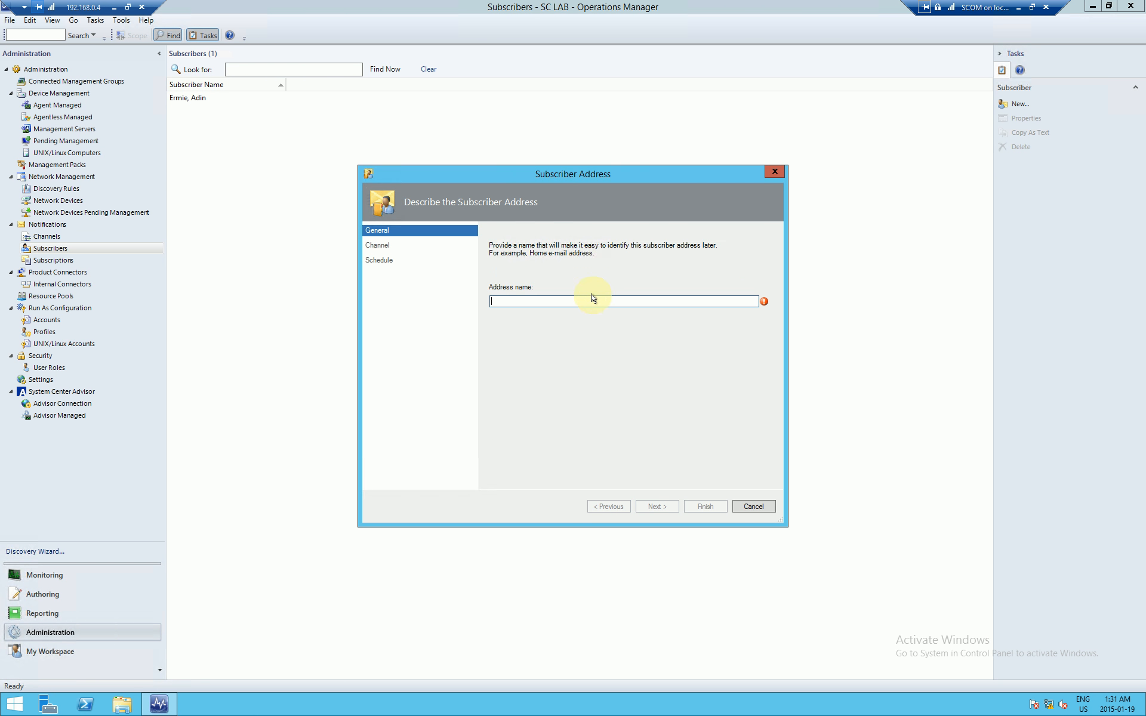
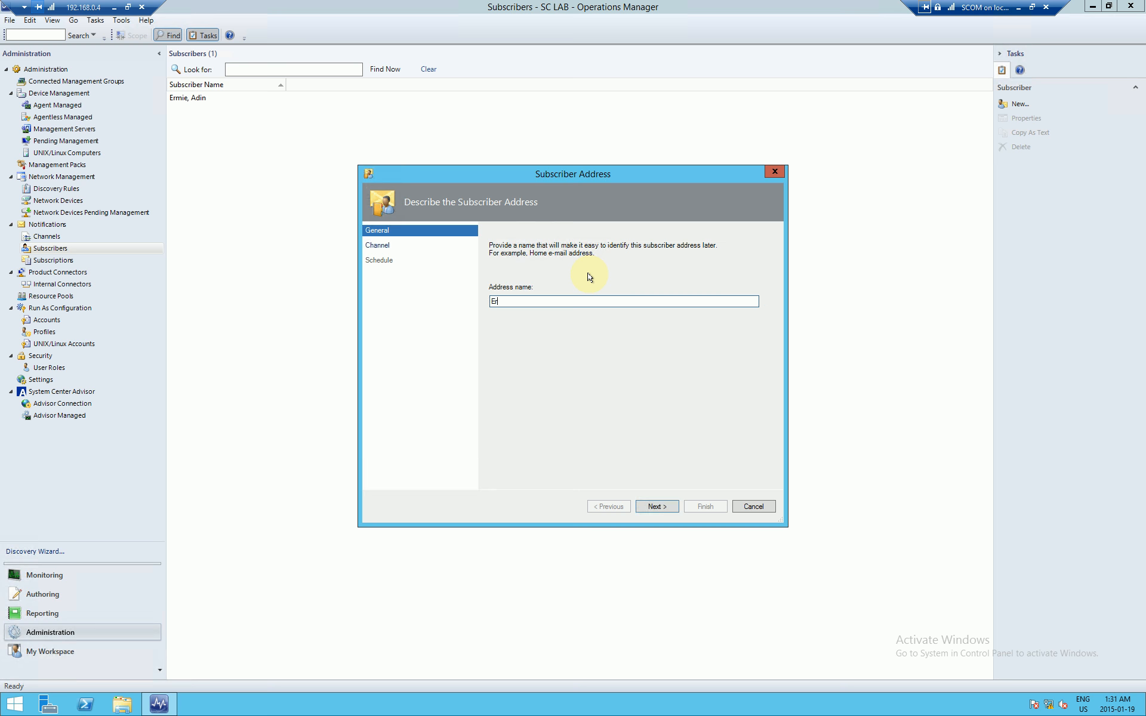
{"action": "key", "text": "Return"}
{"action": "left_click", "coordinate": [651, 295]}
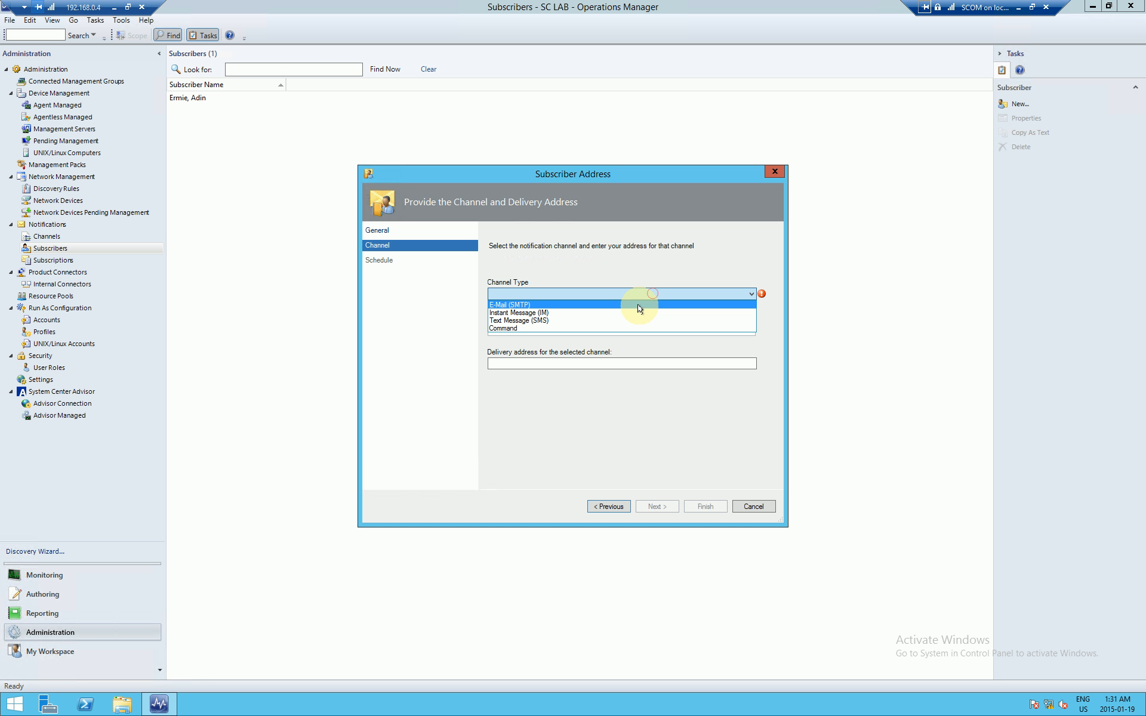
{"action": "left_click", "coordinate": [637, 305]}
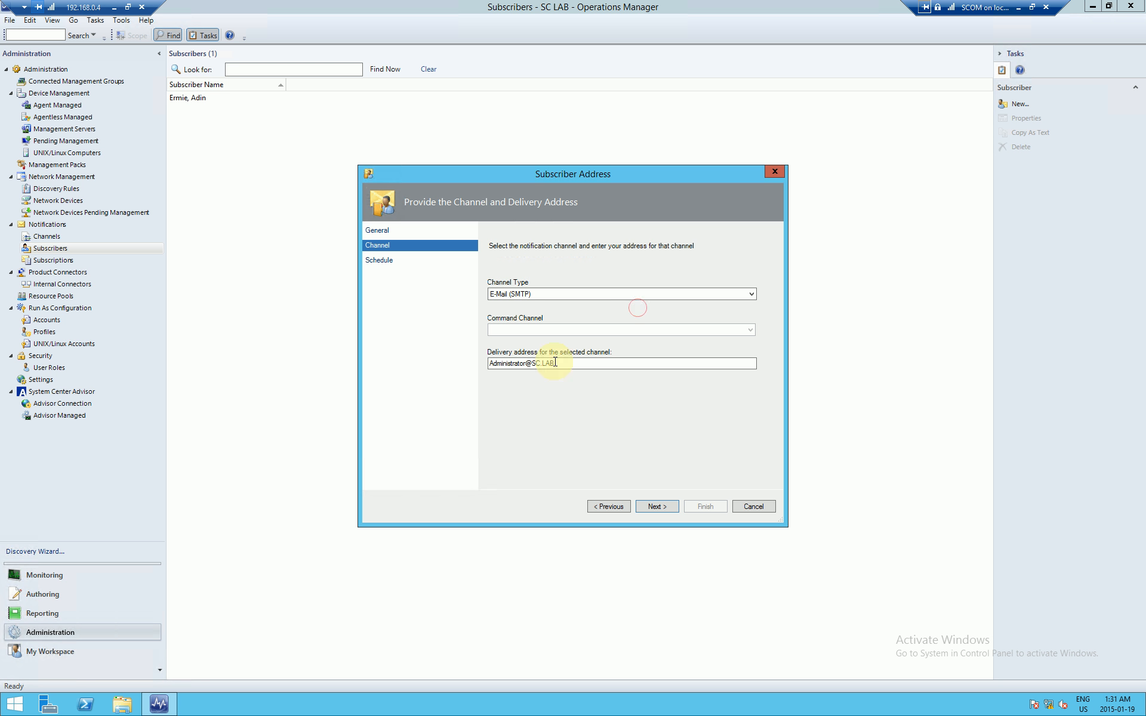
{"action": "left_click_drag", "start_coordinate": [526, 365], "coordinate": [476, 364]}
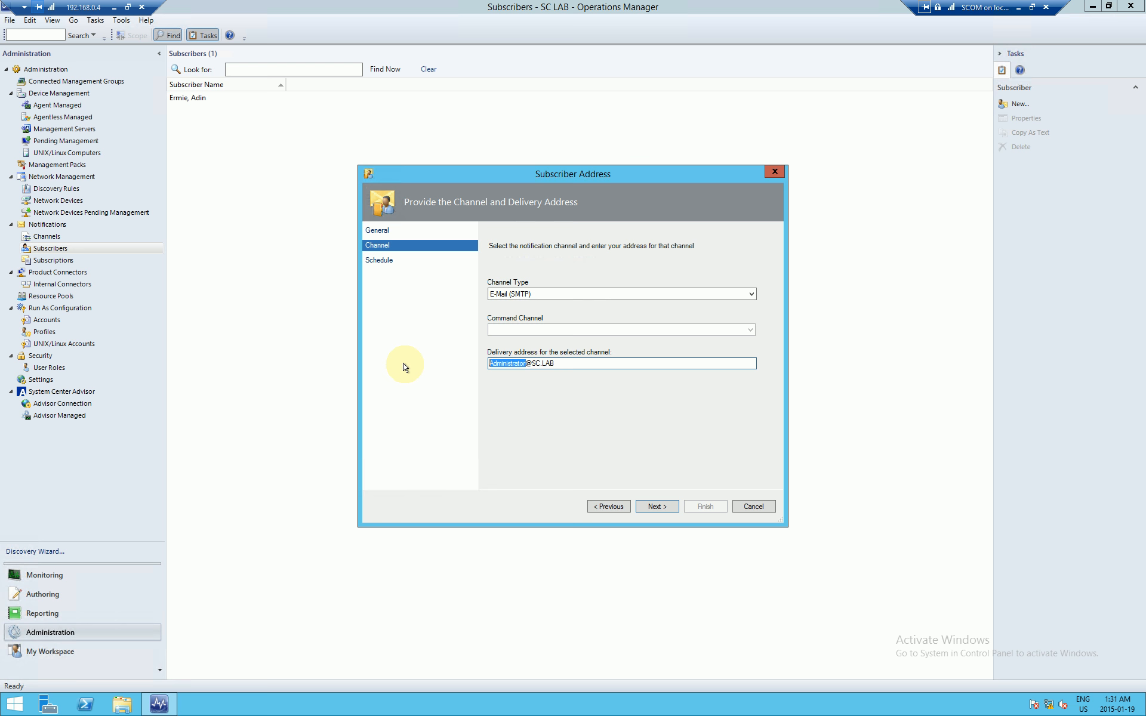
{"action": "type", "text": "Adin"}
Step: Keep the always-send schedule and save the Management subscriber
{"action": "left_click", "coordinate": [675, 505]}
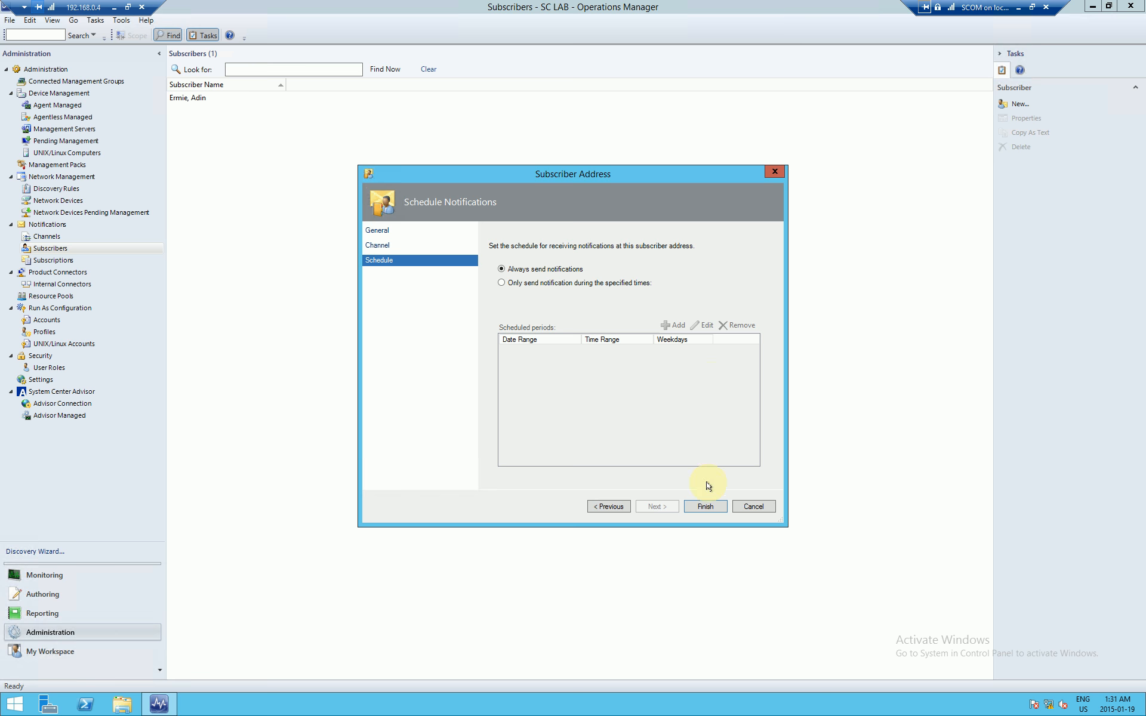
{"action": "left_click", "coordinate": [694, 508]}
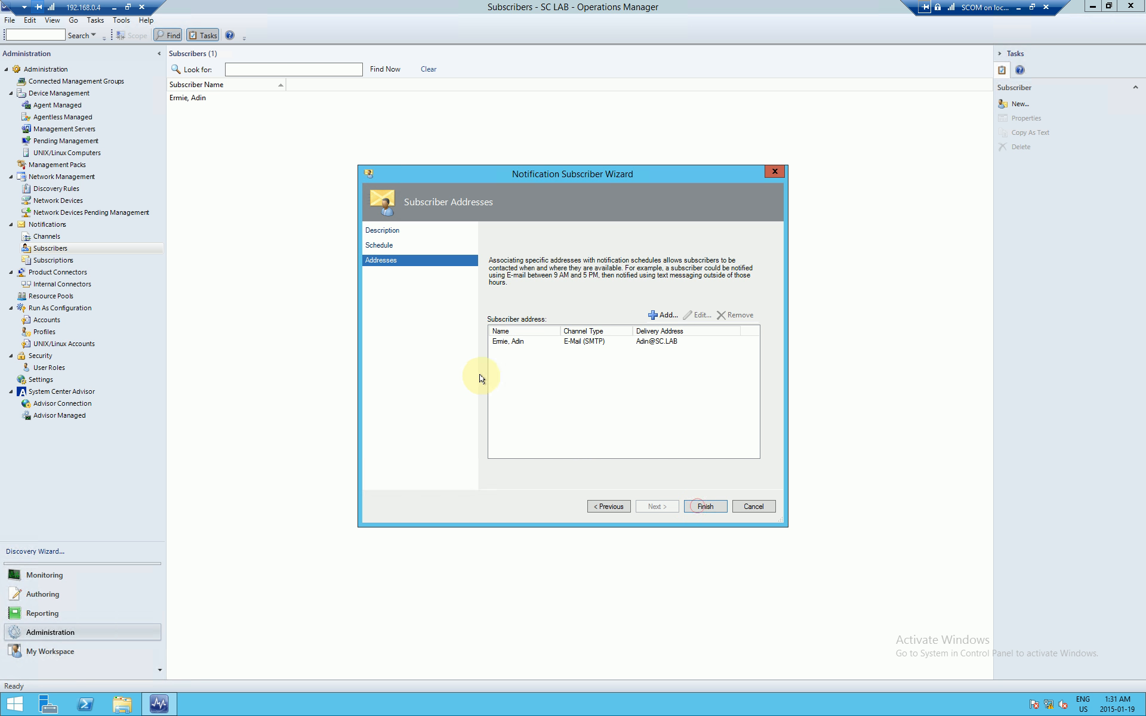
{"action": "left_click", "coordinate": [698, 504]}
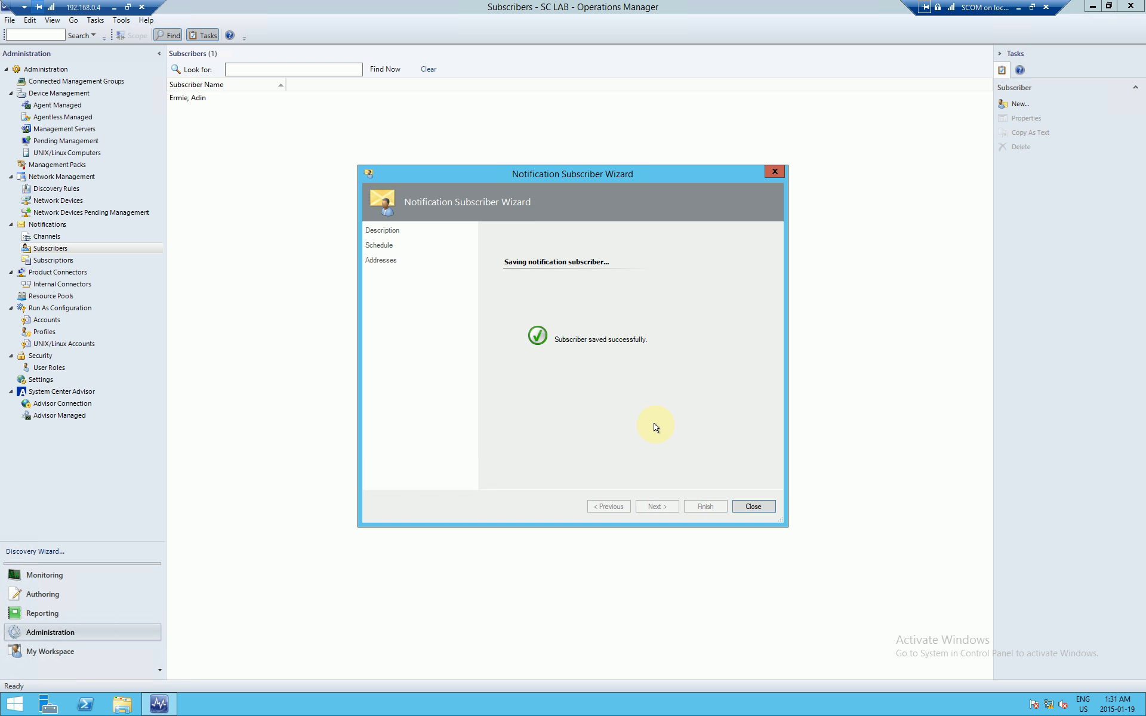
{"action": "left_click", "coordinate": [758, 506]}
{"action": "left_click", "coordinate": [189, 111]}
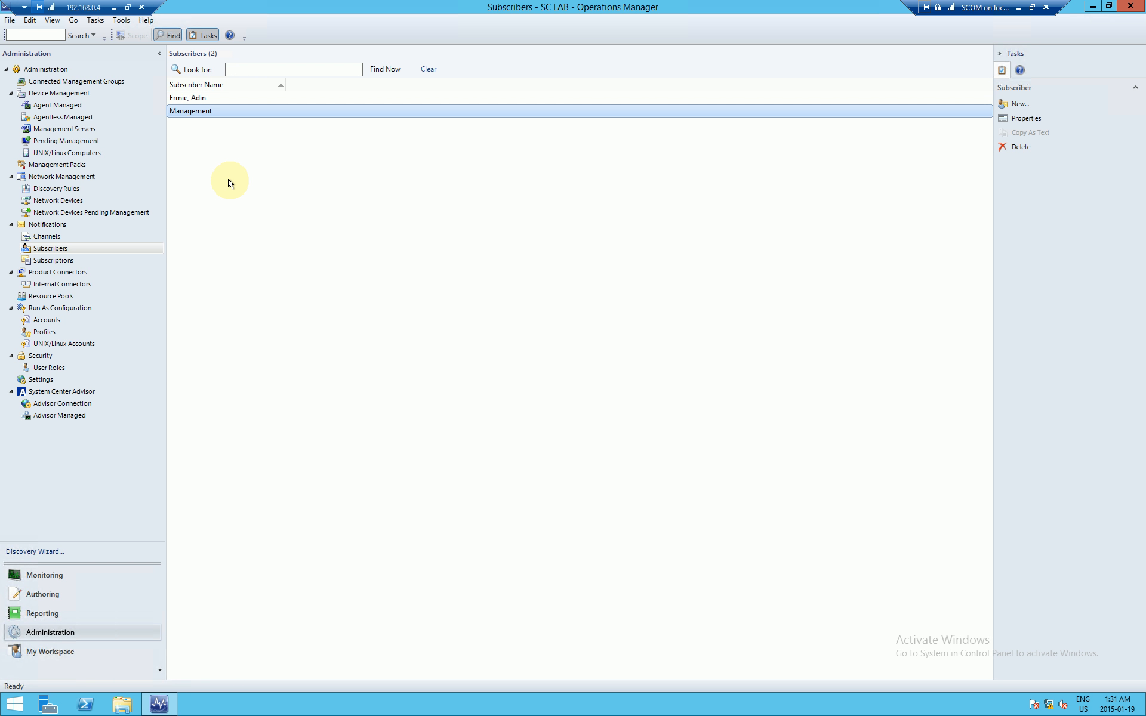
{"action": "left_click", "coordinate": [73, 262]}
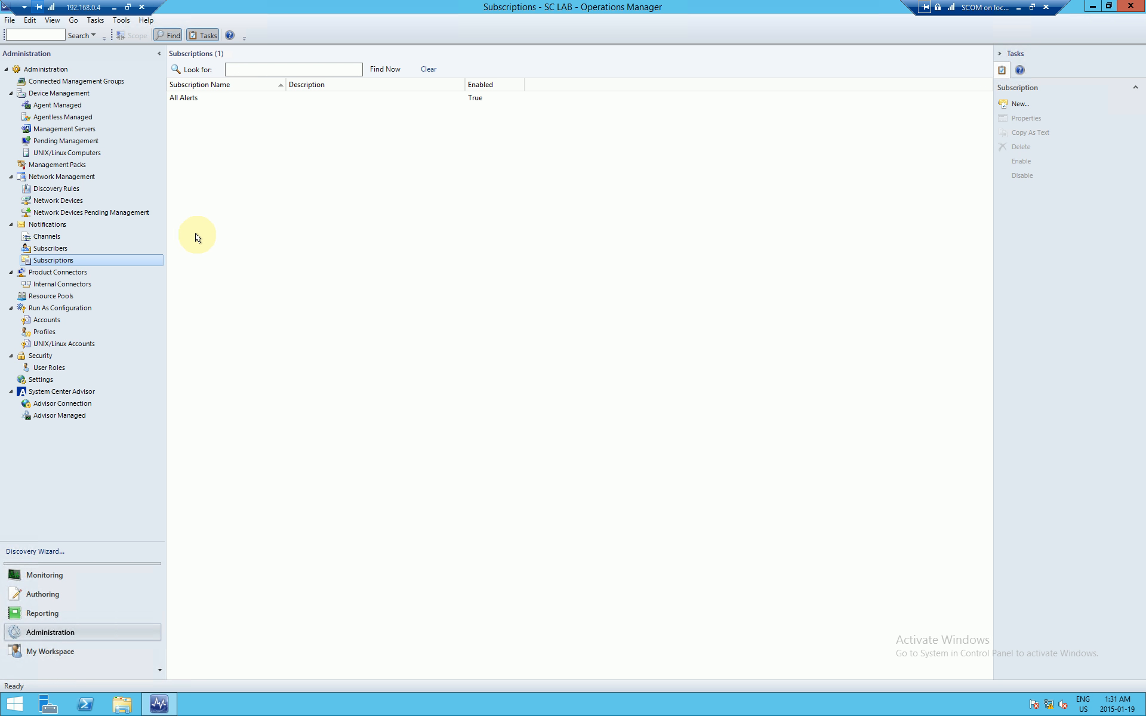
Step: Start a new notification subscription from the Subscriptions list
{"action": "right_click", "coordinate": [152, 260]}
{"action": "left_click", "coordinate": [222, 249]}
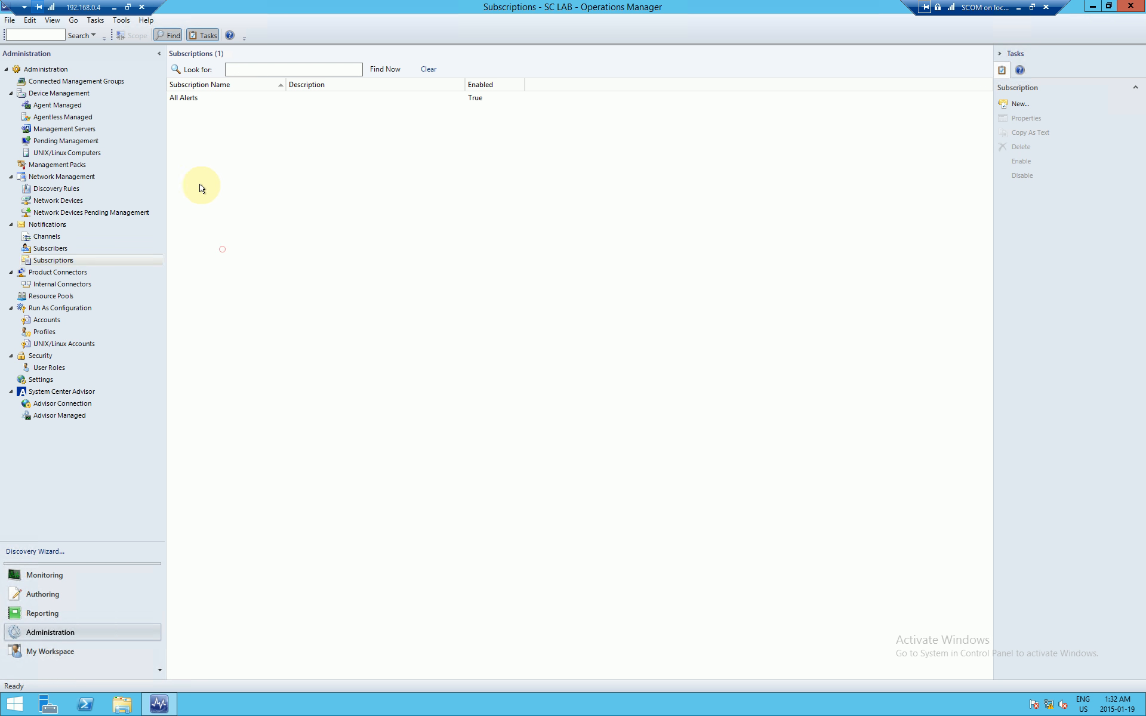
{"action": "right_click", "coordinate": [226, 185]}
{"action": "left_click", "coordinate": [252, 193]}
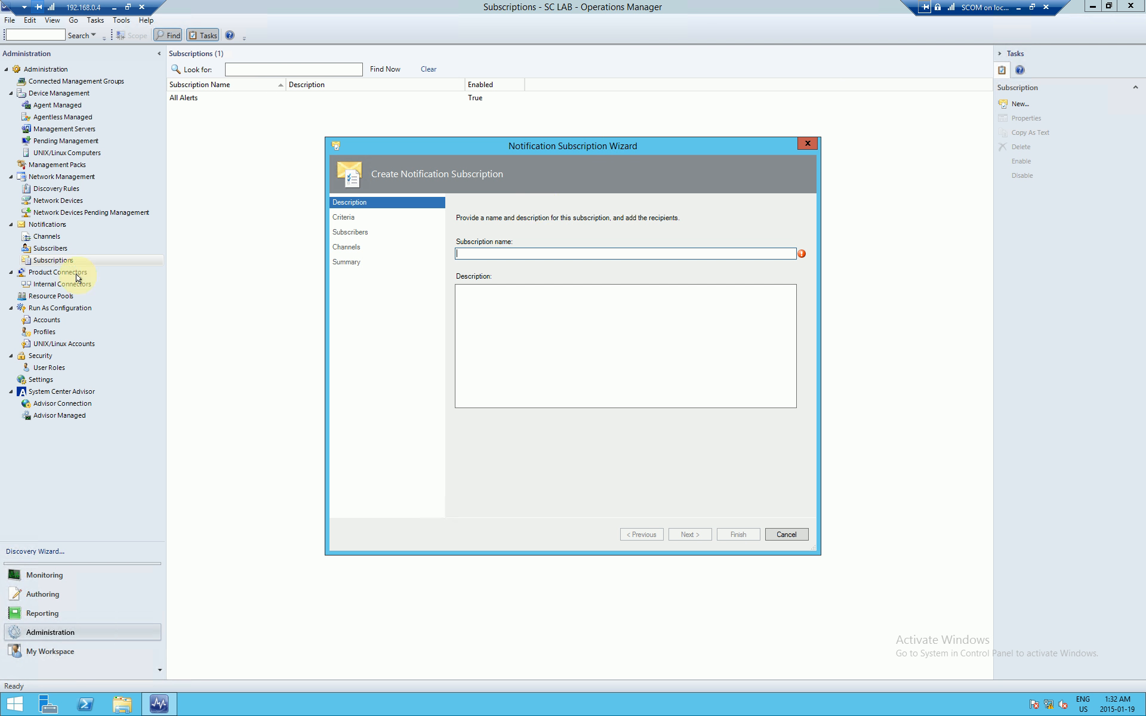
Step: Name the subscription 'Manager Alerts - Server Connectivity Alerts' and continue to Criteria
{"action": "left_click", "coordinate": [503, 253]}
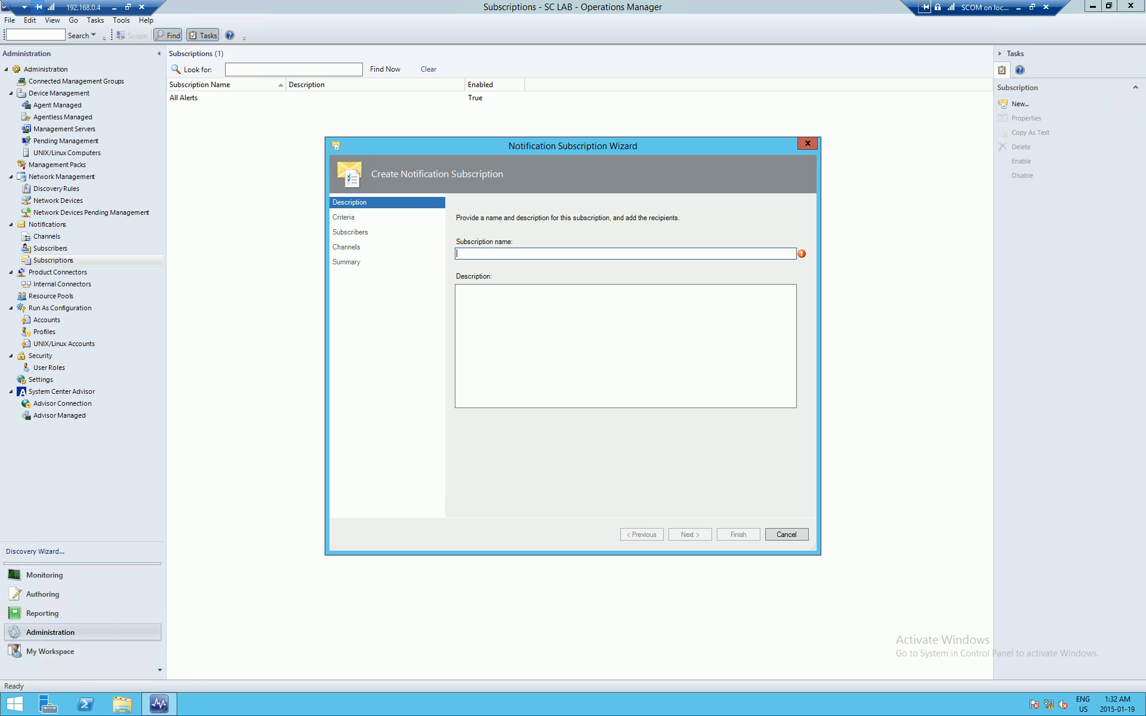
{"action": "left_click", "coordinate": [562, 253]}
{"action": "type", "text": "Manager"}
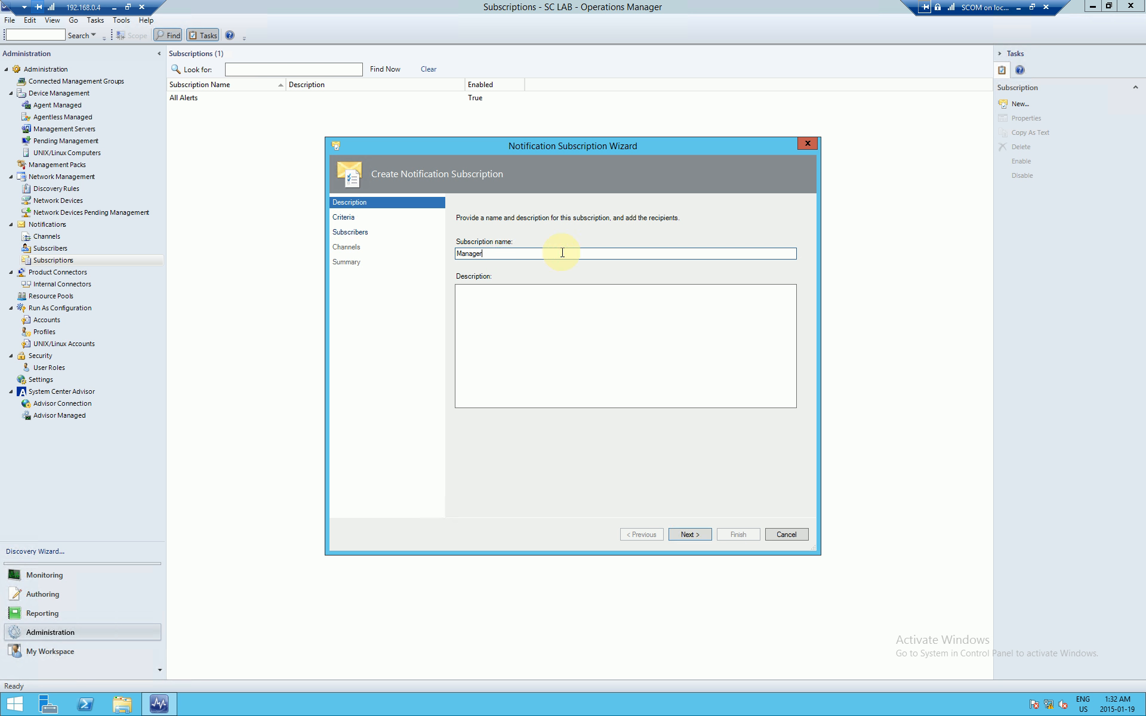
{"action": "type", "text": " Alerts - Server Conne"}
{"action": "double_click", "coordinate": [562, 253]}
{"action": "type", "text": "Connectivity Alerts"}
{"action": "left_click", "coordinate": [570, 352]}
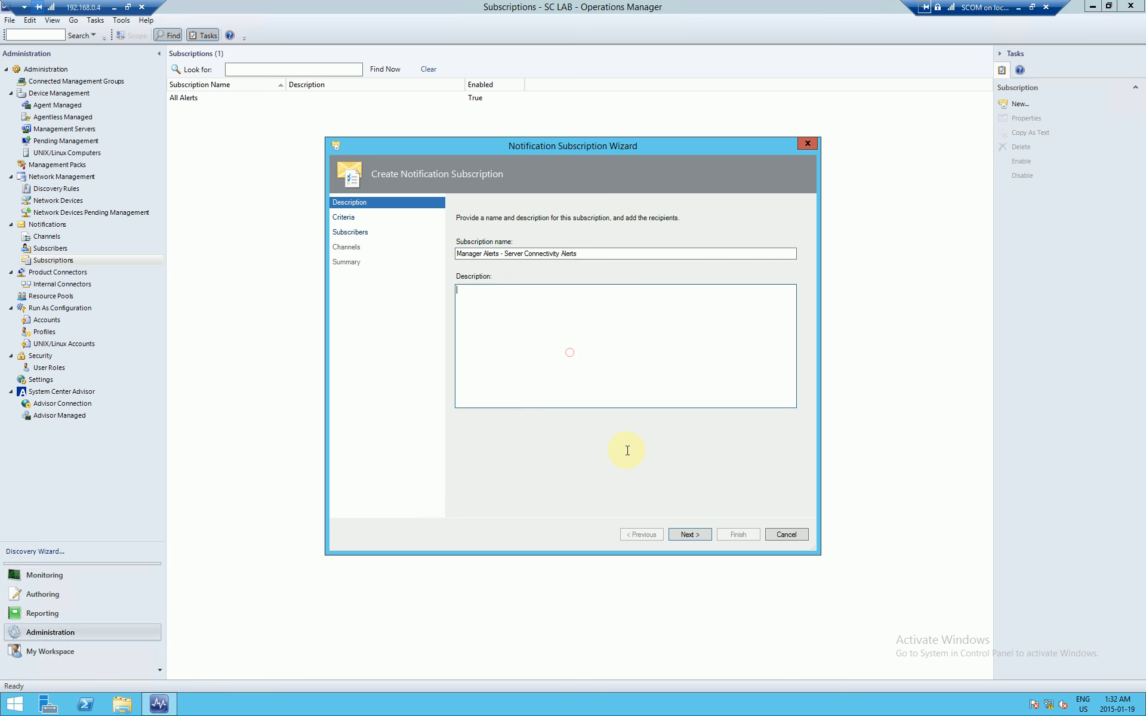
{"action": "left_click", "coordinate": [690, 534]}
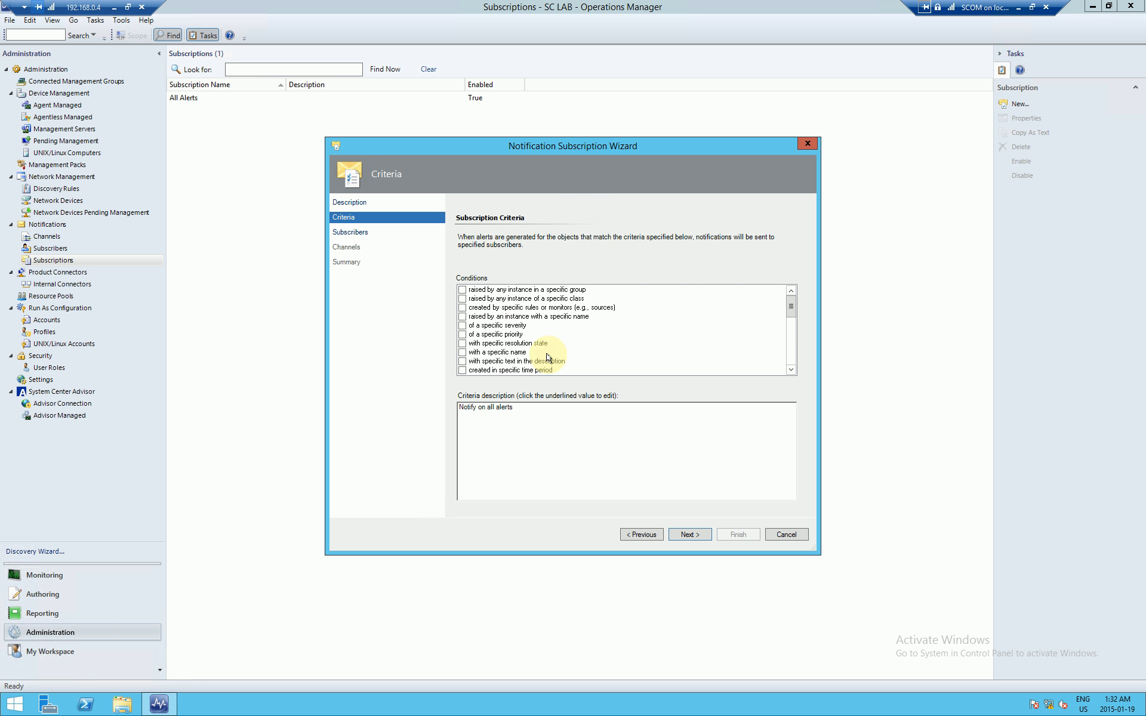
Step: Limit notifications to alerts created by specific rules or monitors and open Monitor and Rule Search
{"action": "left_click", "coordinate": [532, 308]}
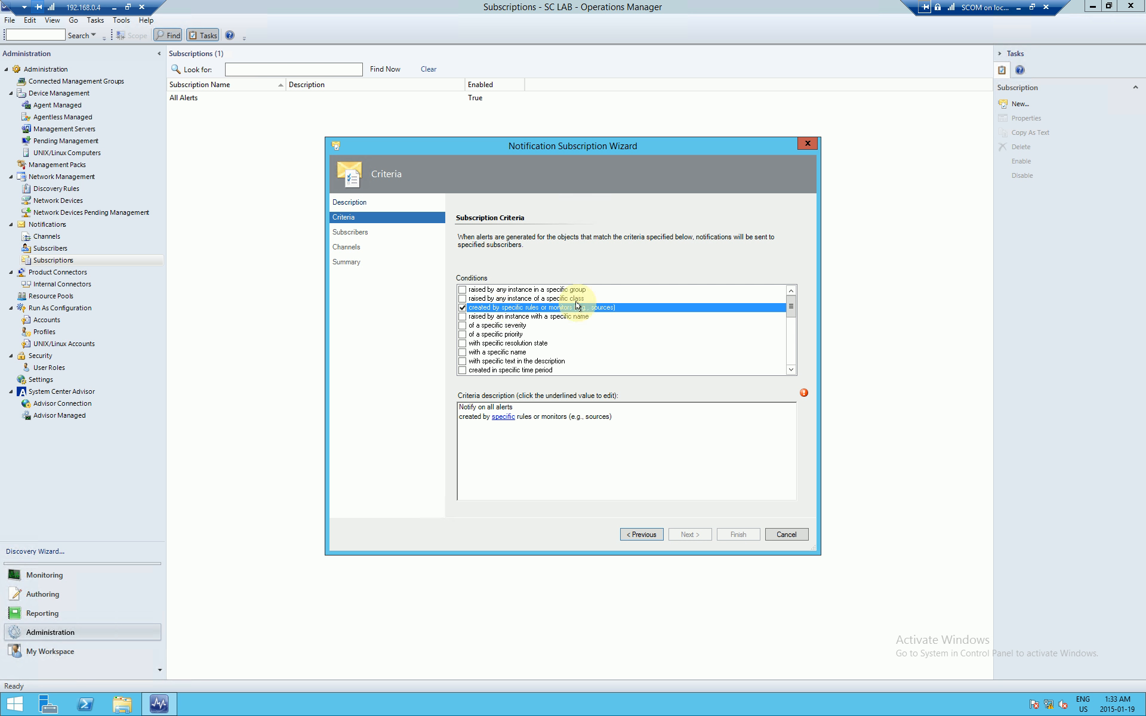
{"action": "left_click", "coordinate": [503, 418]}
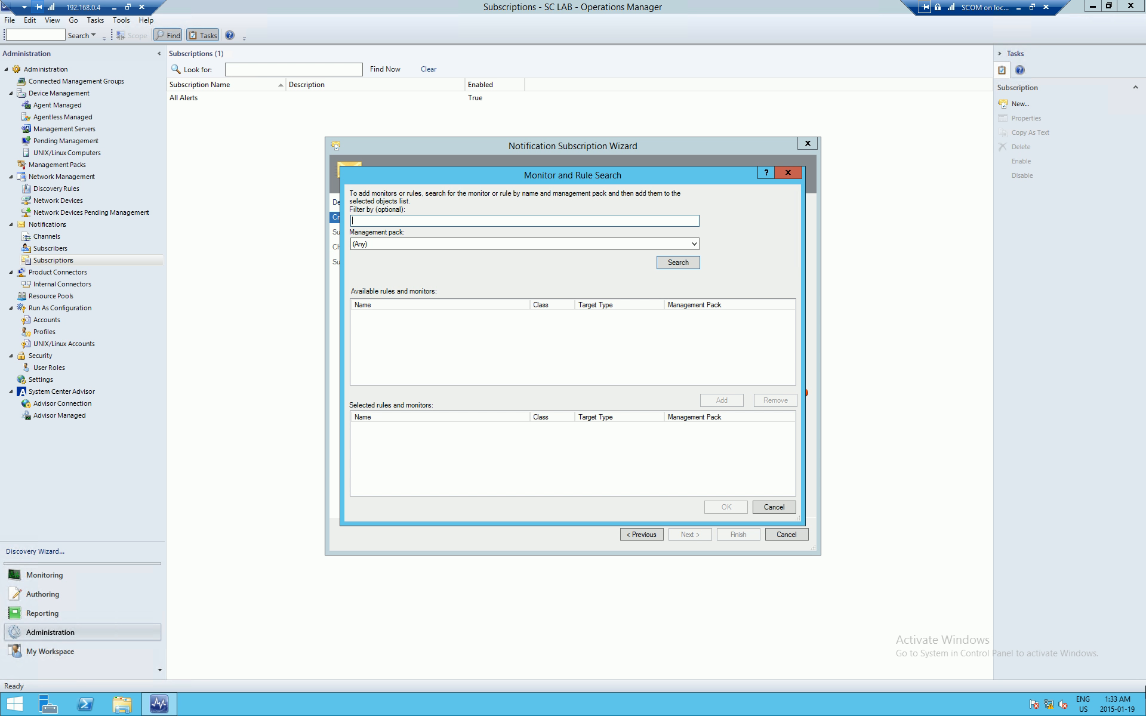
{"action": "left_click", "coordinate": [395, 244]}
Step: Search for Health Service Heartbeat Failure and add that monitor to the selected list
{"action": "left_click", "coordinate": [393, 246]}
{"action": "left_click", "coordinate": [392, 219]}
{"action": "type", "text": "Health Service Heartbeat Failure"}
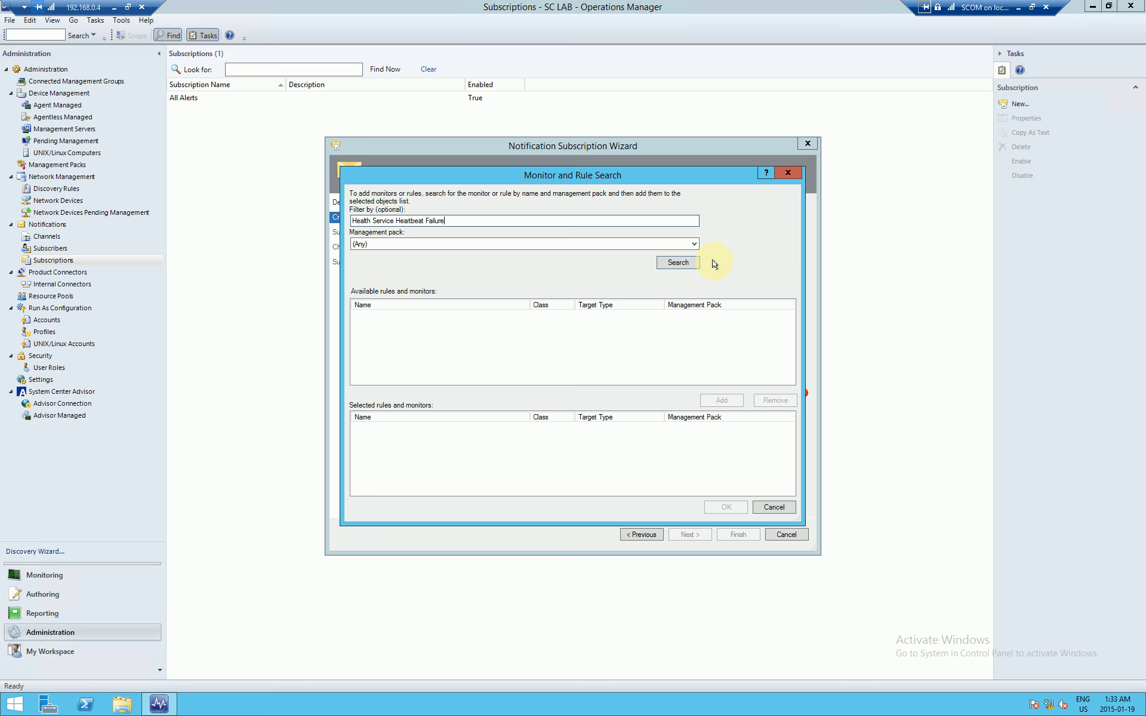
{"action": "left_click", "coordinate": [682, 263]}
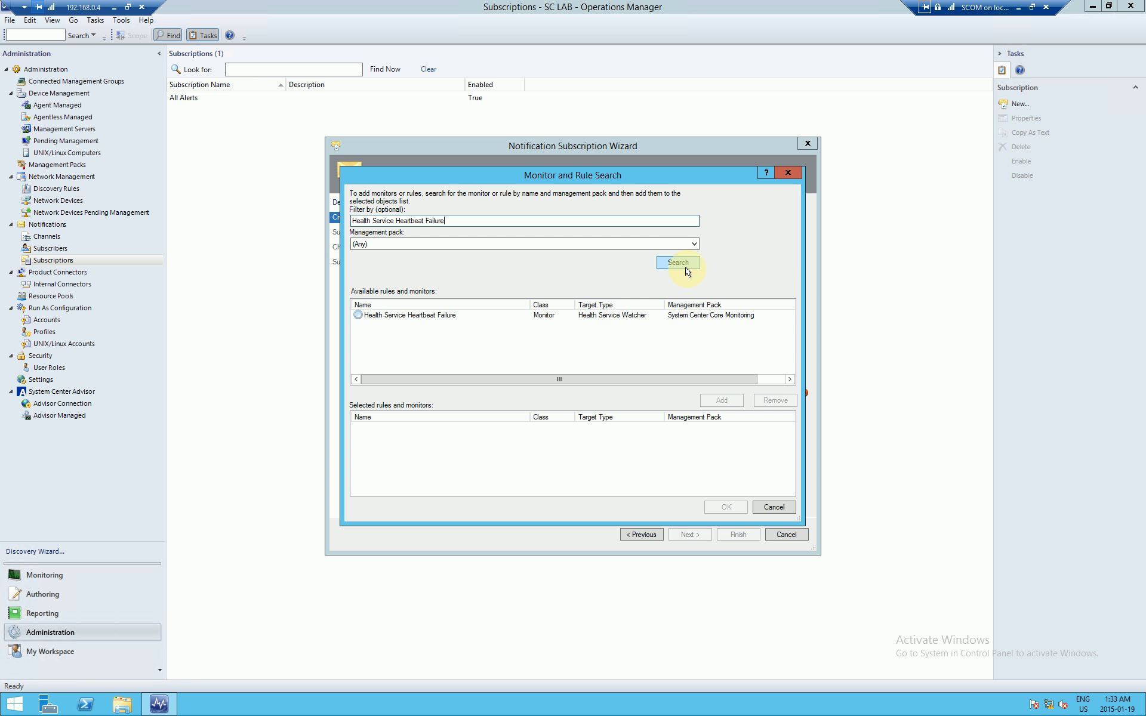
{"action": "left_click", "coordinate": [435, 314]}
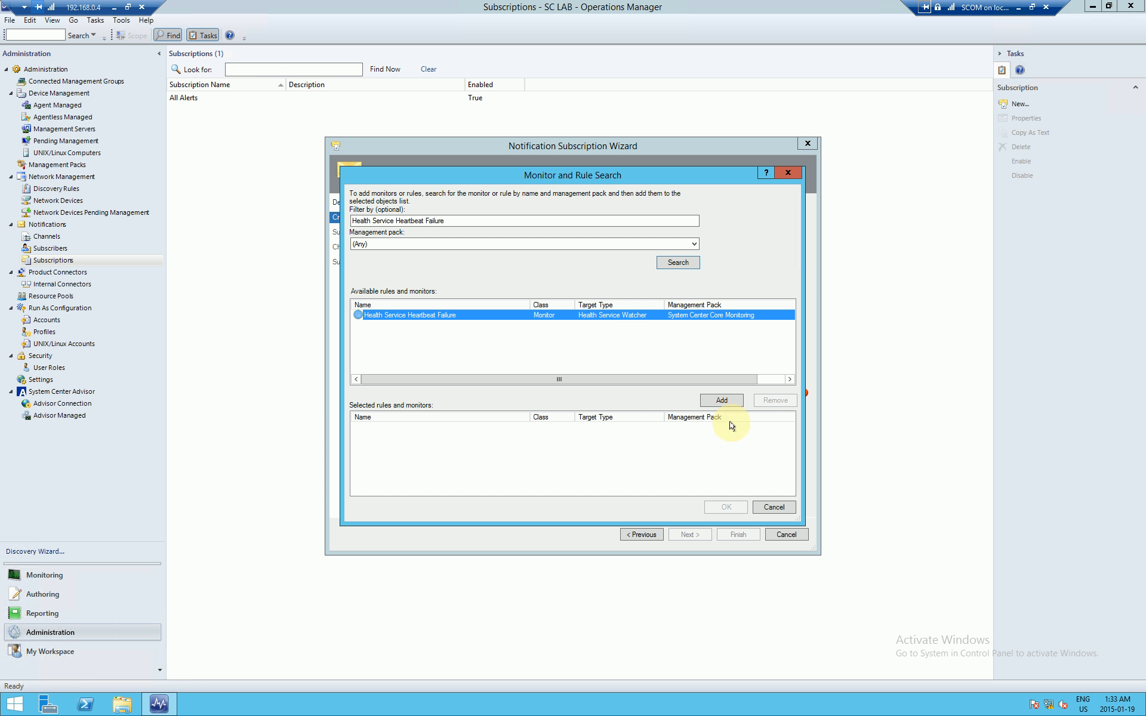
{"action": "left_click", "coordinate": [724, 400]}
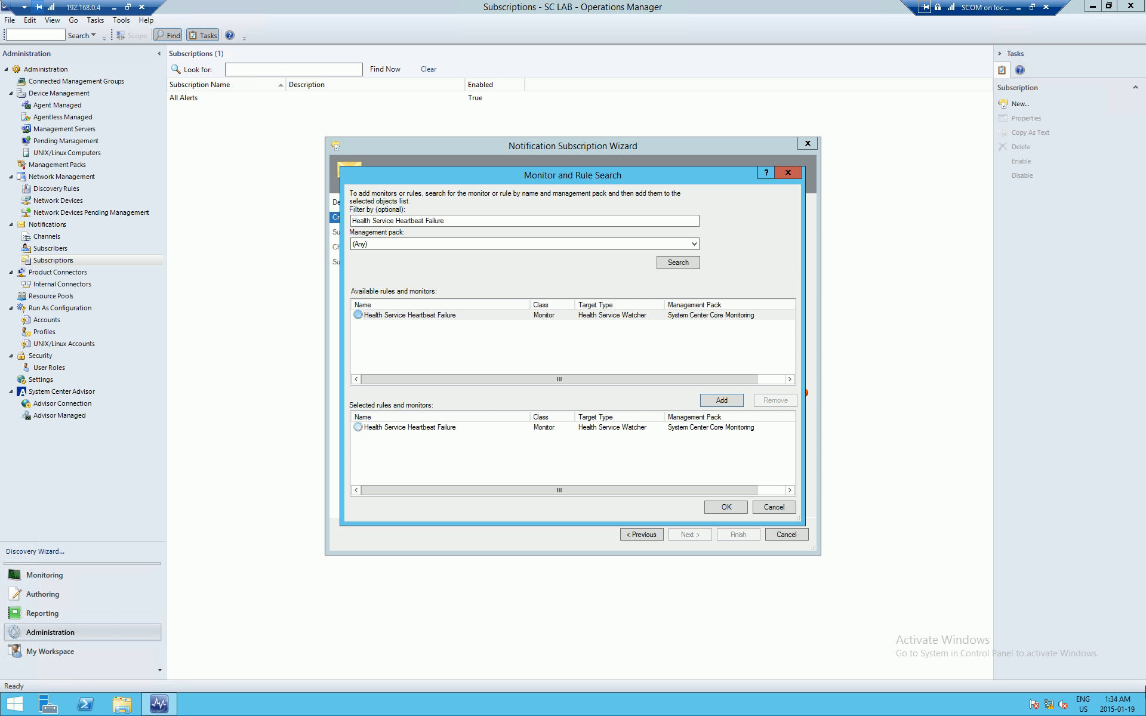
Step: Search rules and monitors for 'Comp' and look through the computer-related results
{"action": "left_click", "coordinate": [503, 222]}
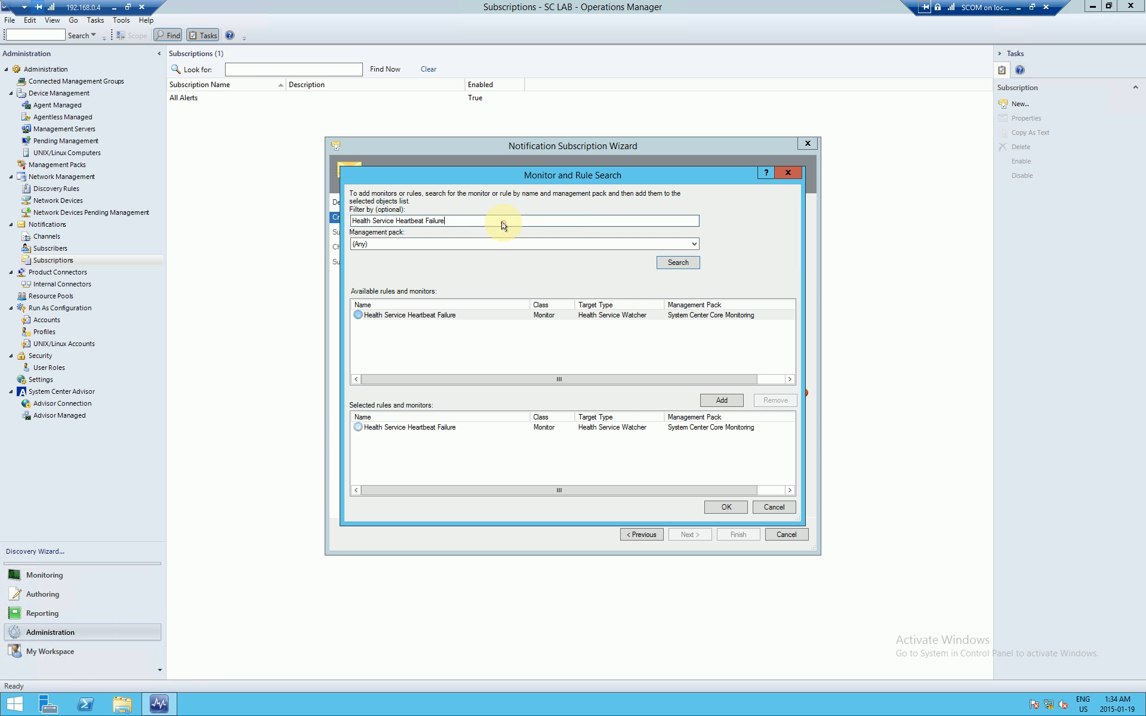
{"action": "key", "text": "ctrl+a"}
{"action": "type", "text": "Comp"}
{"action": "key", "text": "Return"}
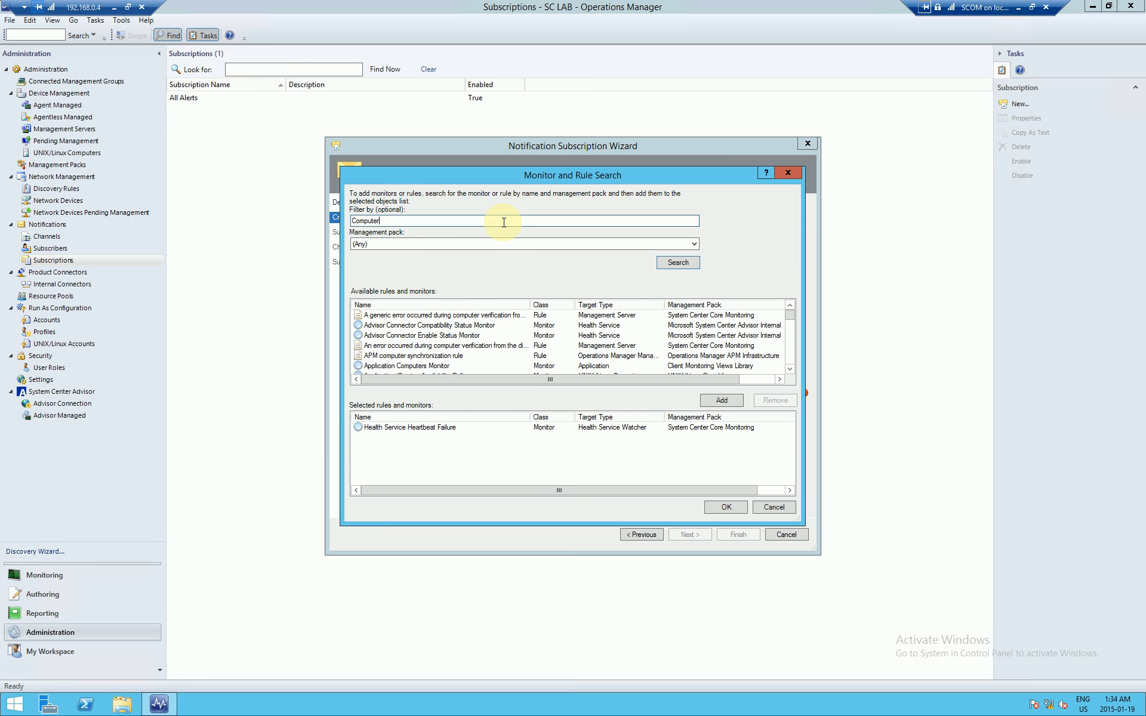
{"action": "scroll", "coordinate": [789, 320], "scroll_direction": "down", "scroll_amount": 1}
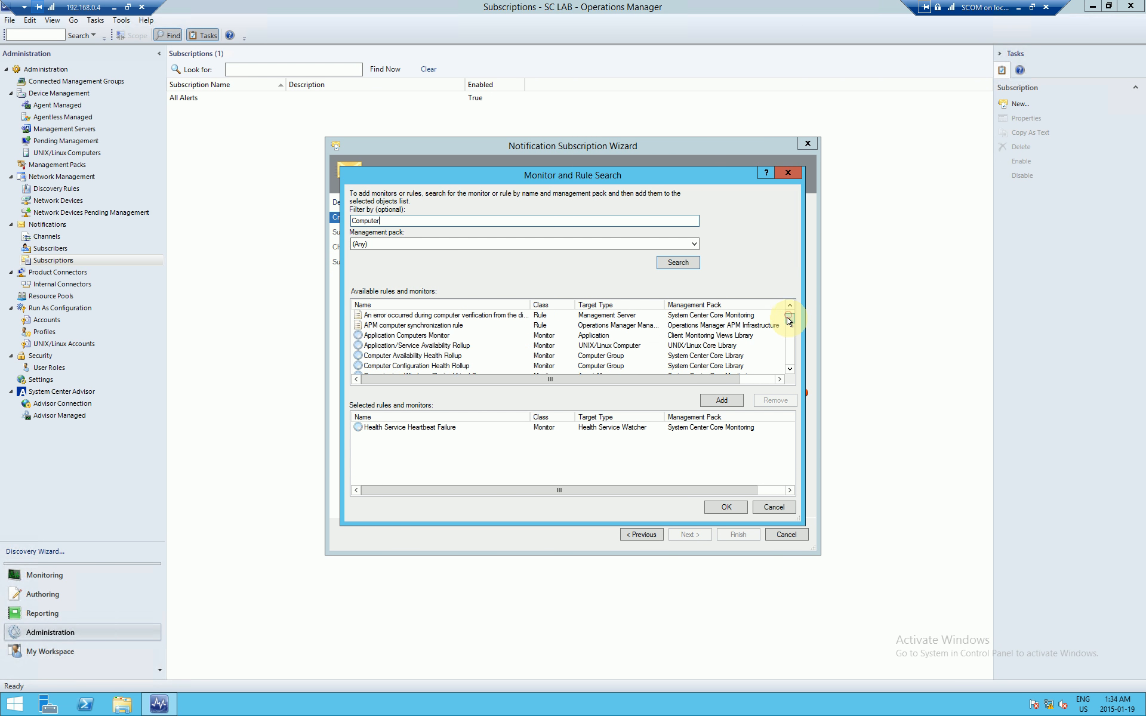
{"action": "scroll", "coordinate": [789, 320], "scroll_direction": "down", "scroll_amount": 1}
{"action": "left_click", "coordinate": [421, 356]}
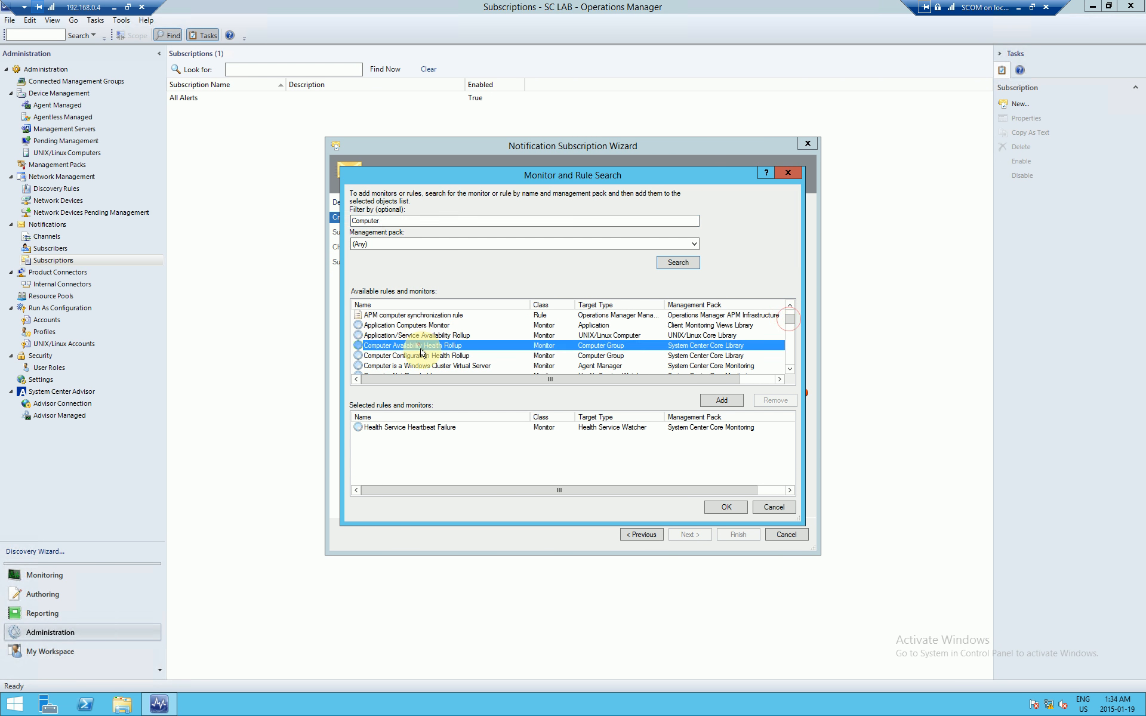
{"action": "scroll", "coordinate": [445, 346], "scroll_direction": "down", "scroll_amount": 2}
{"action": "left_click", "coordinate": [418, 335]}
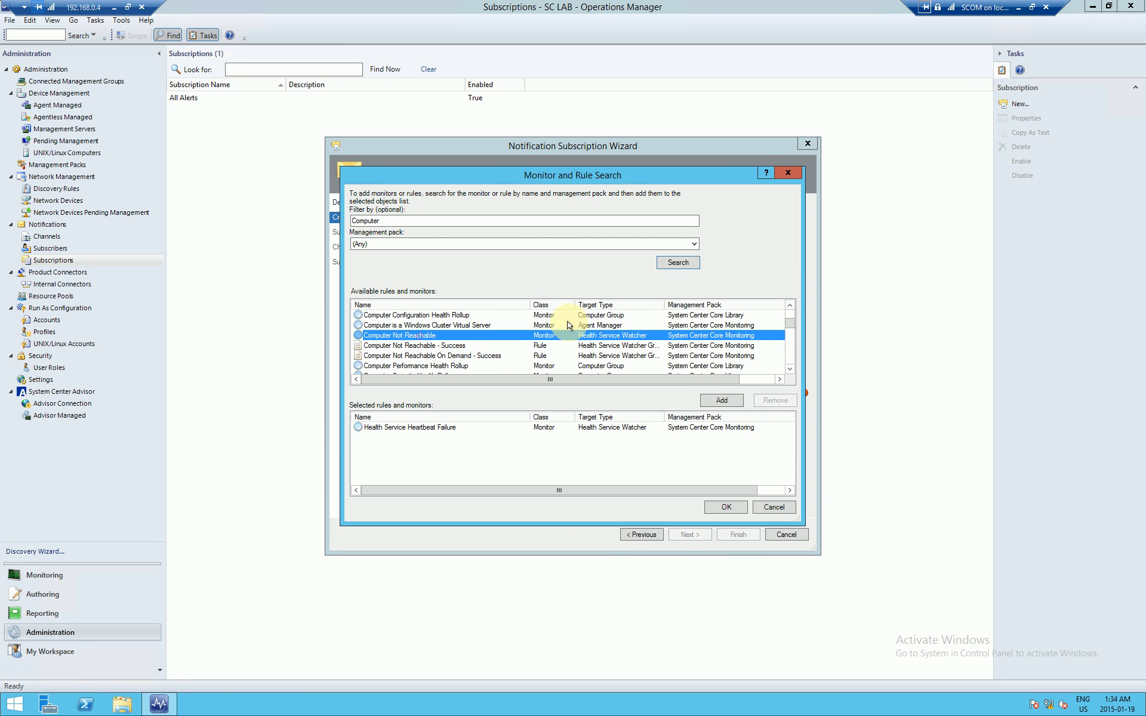
Step: Filter on 'Not Reachable', add the Computer Not Reachable monitor, and confirm the selection
{"action": "left_click", "coordinate": [438, 217]}
{"action": "type", "text": "Not R"}
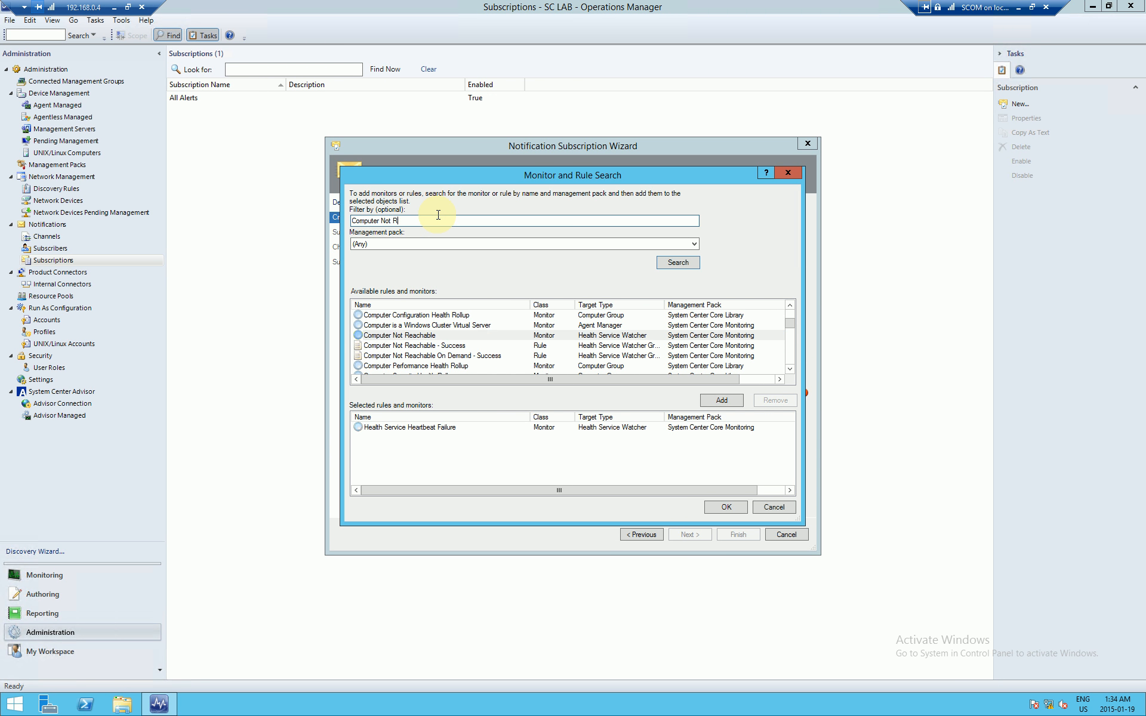
{"action": "type", "text": "eachable"}
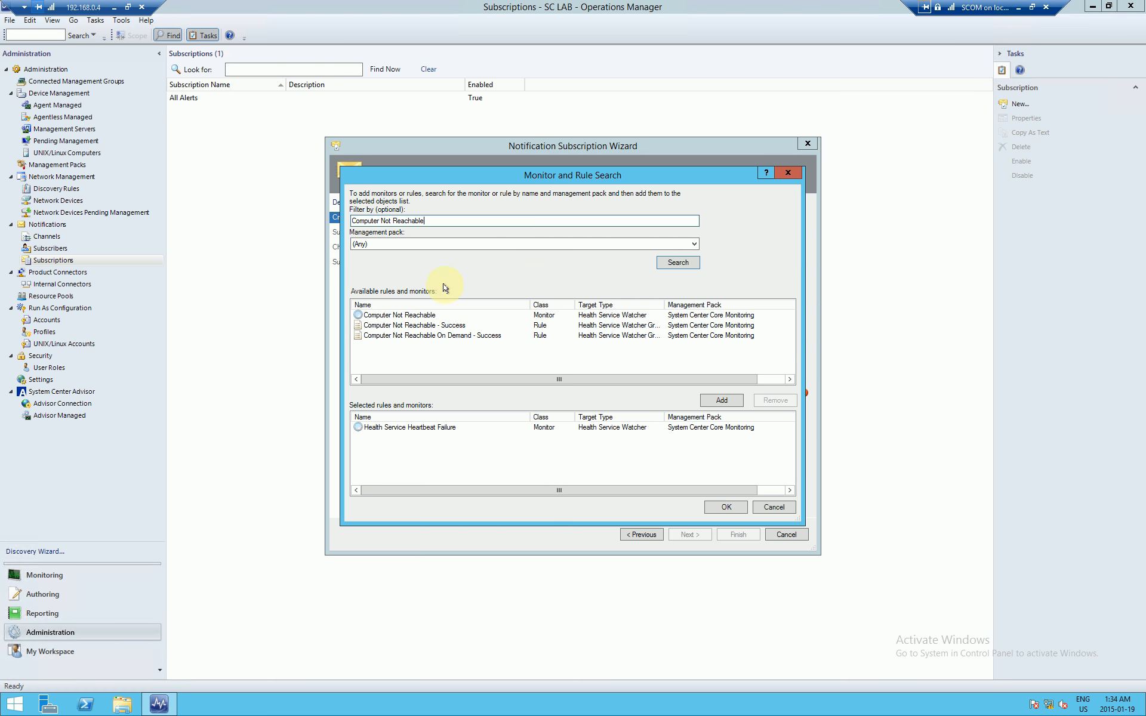
{"action": "left_click", "coordinate": [426, 315]}
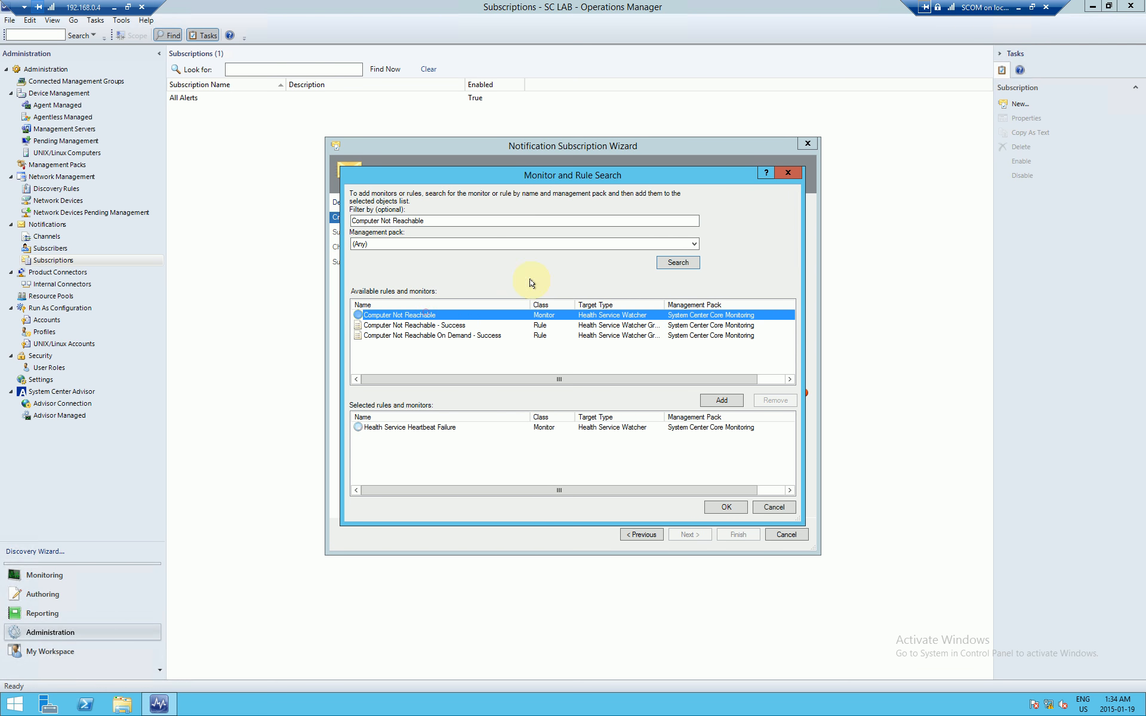
{"action": "left_click", "coordinate": [453, 329]}
{"action": "left_click", "coordinate": [471, 335]}
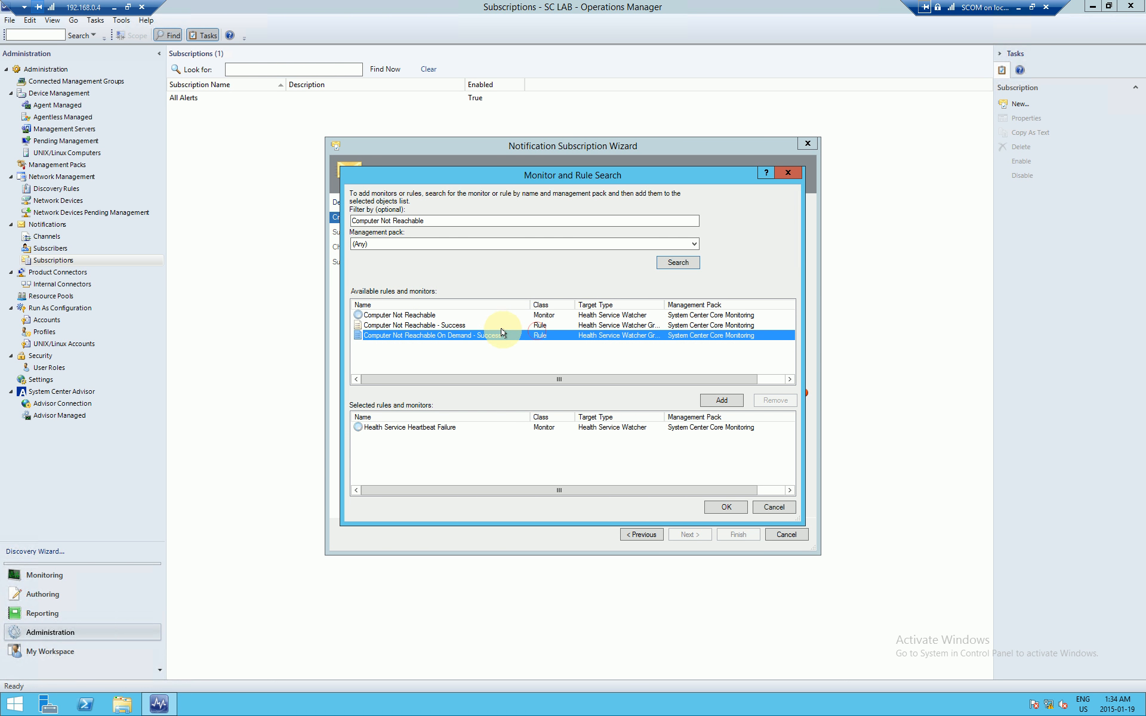
{"action": "left_click", "coordinate": [449, 315]}
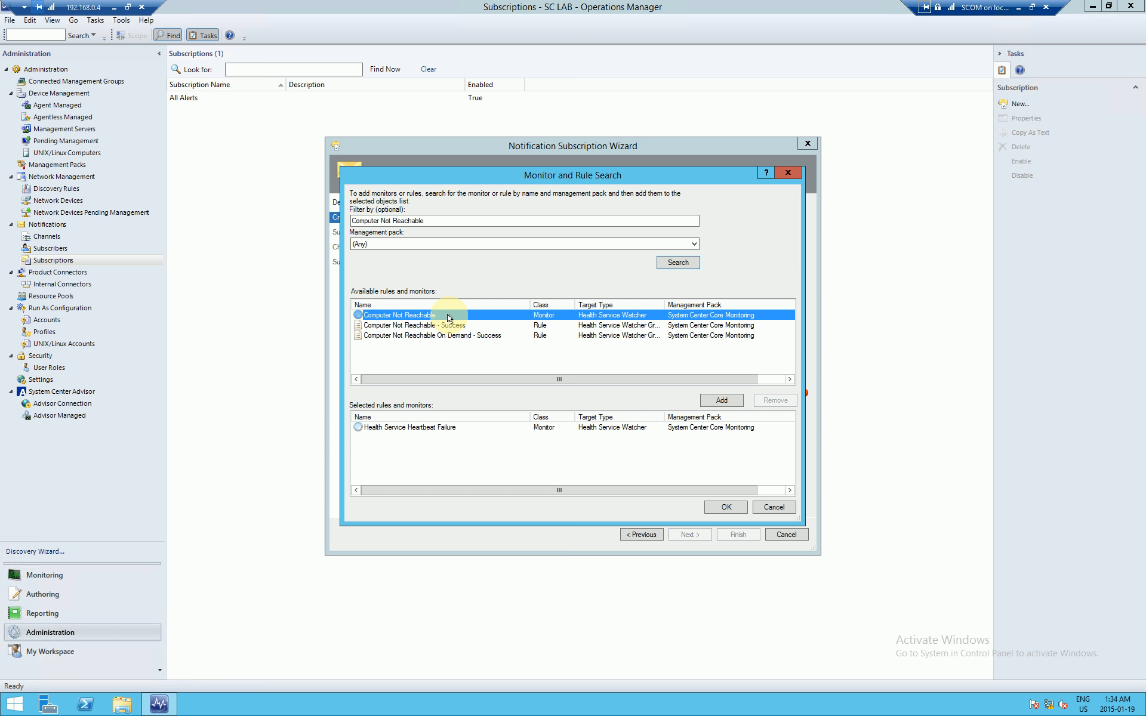
{"action": "left_click", "coordinate": [722, 398]}
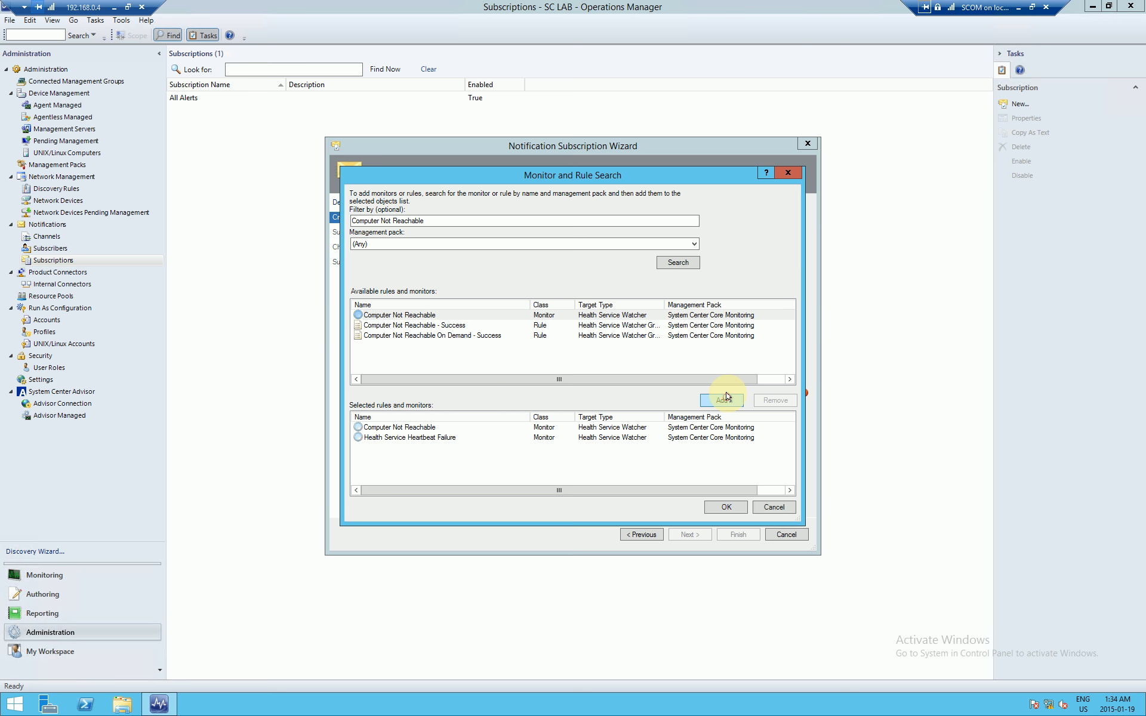
{"action": "left_click", "coordinate": [720, 506]}
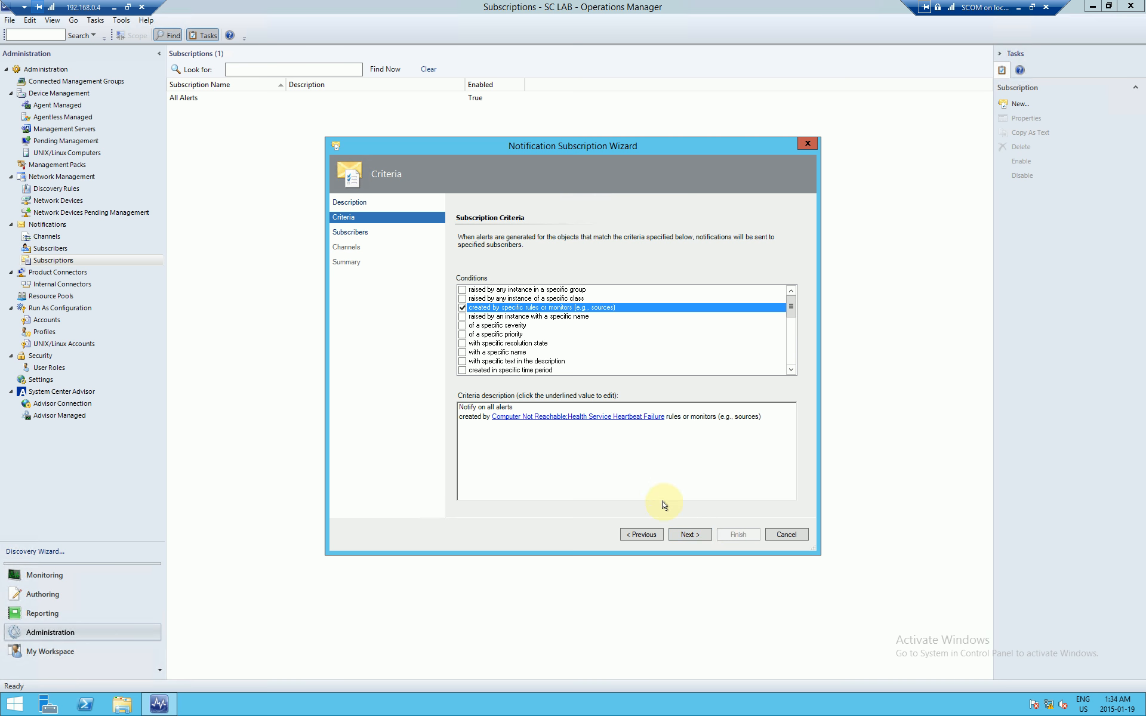
Step: Add the Management subscriber to the subscription and advance to the Channels page
{"action": "left_click", "coordinate": [686, 535]}
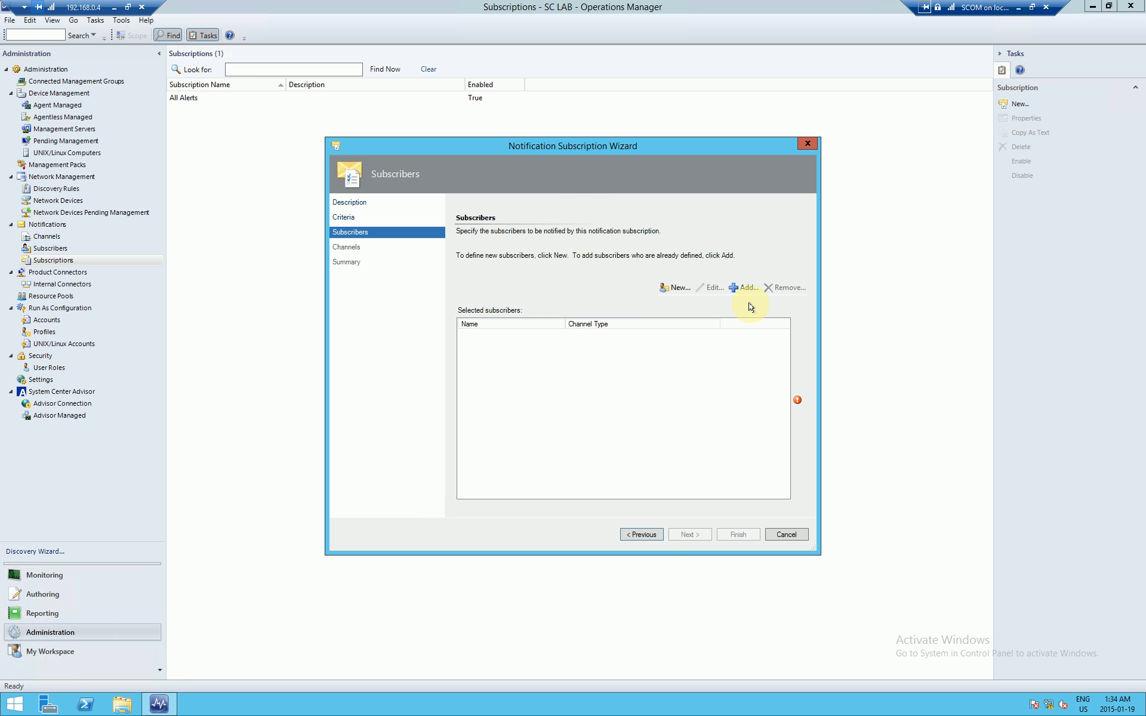
{"action": "left_click", "coordinate": [746, 289]}
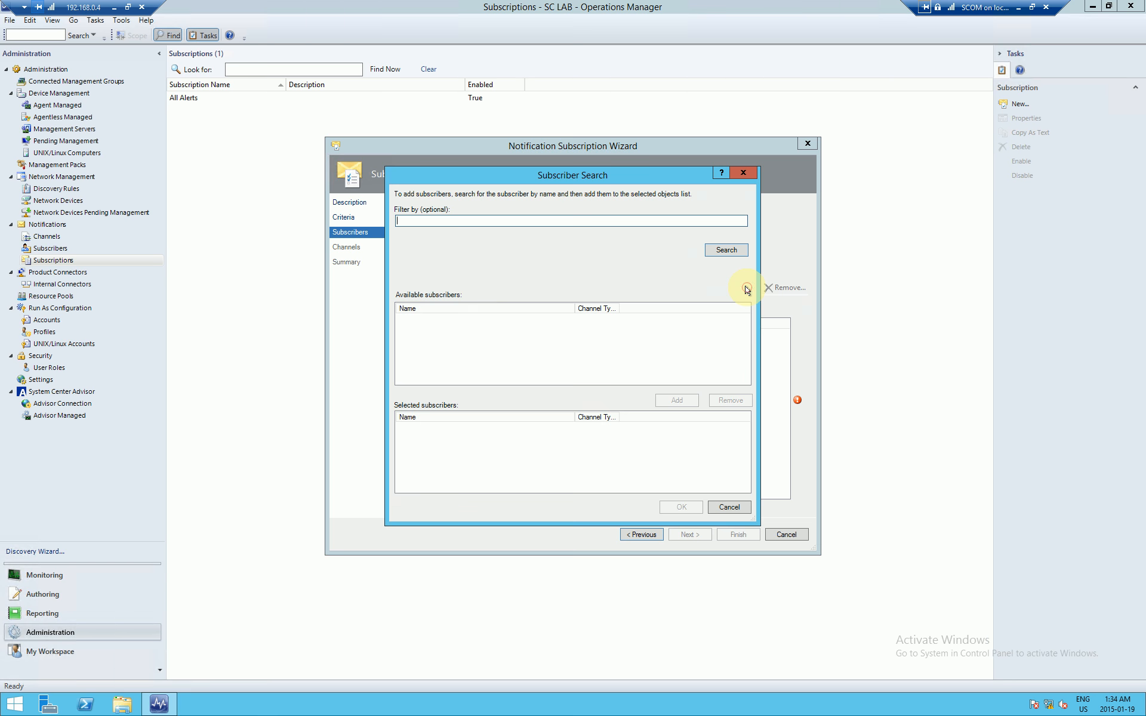
{"action": "left_click", "coordinate": [733, 263]}
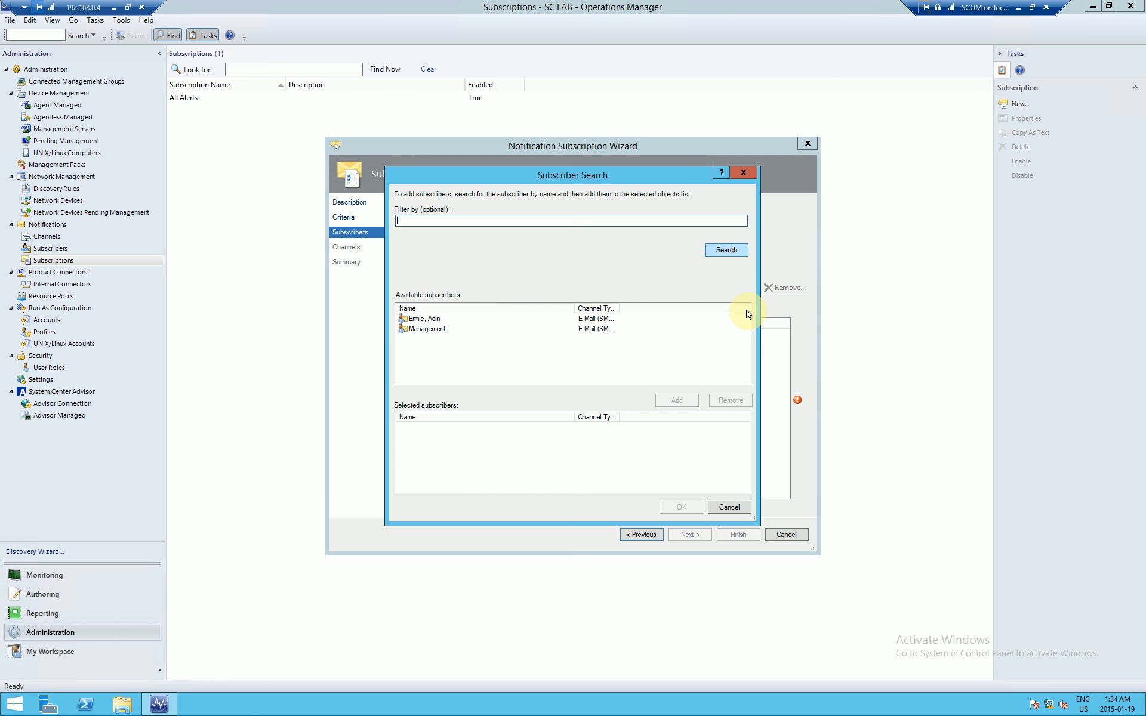
{"action": "left_click", "coordinate": [425, 329]}
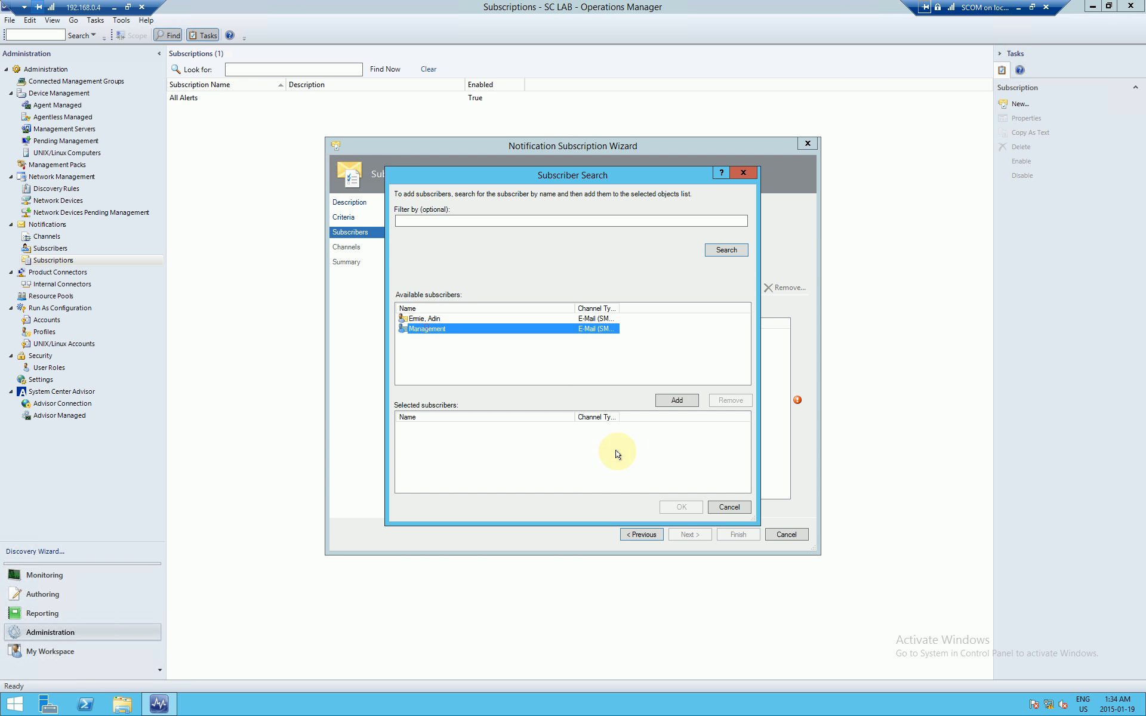
{"action": "left_click", "coordinate": [675, 400]}
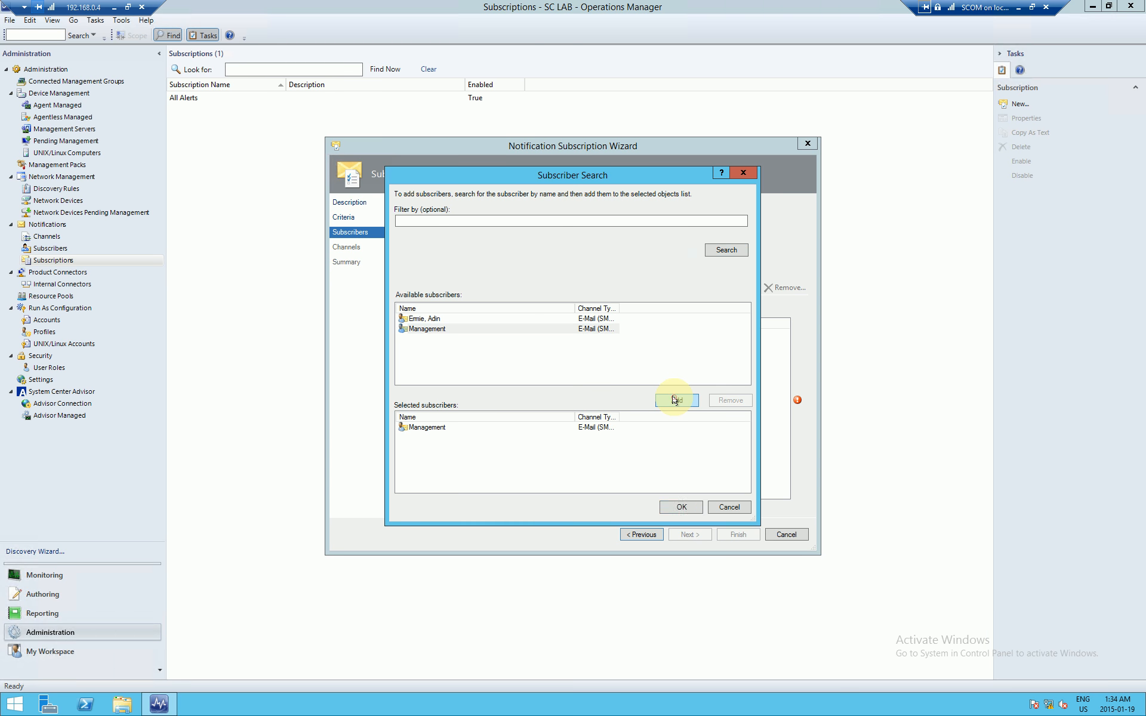
{"action": "left_click", "coordinate": [681, 507]}
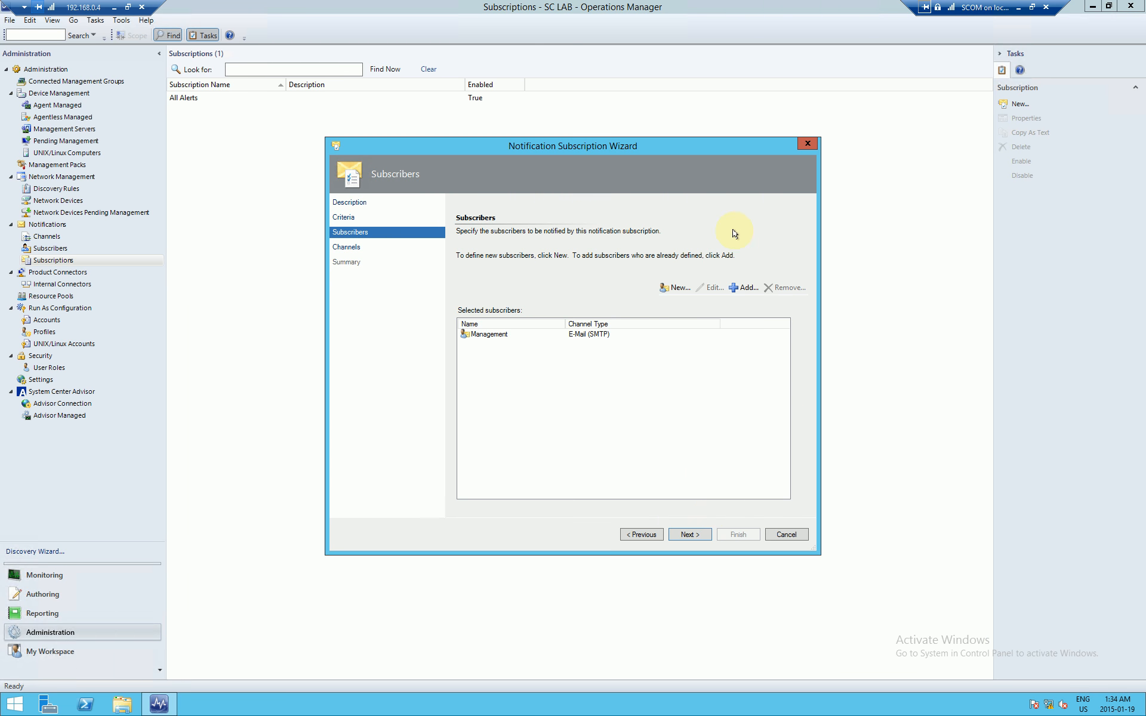
{"action": "left_click", "coordinate": [692, 533]}
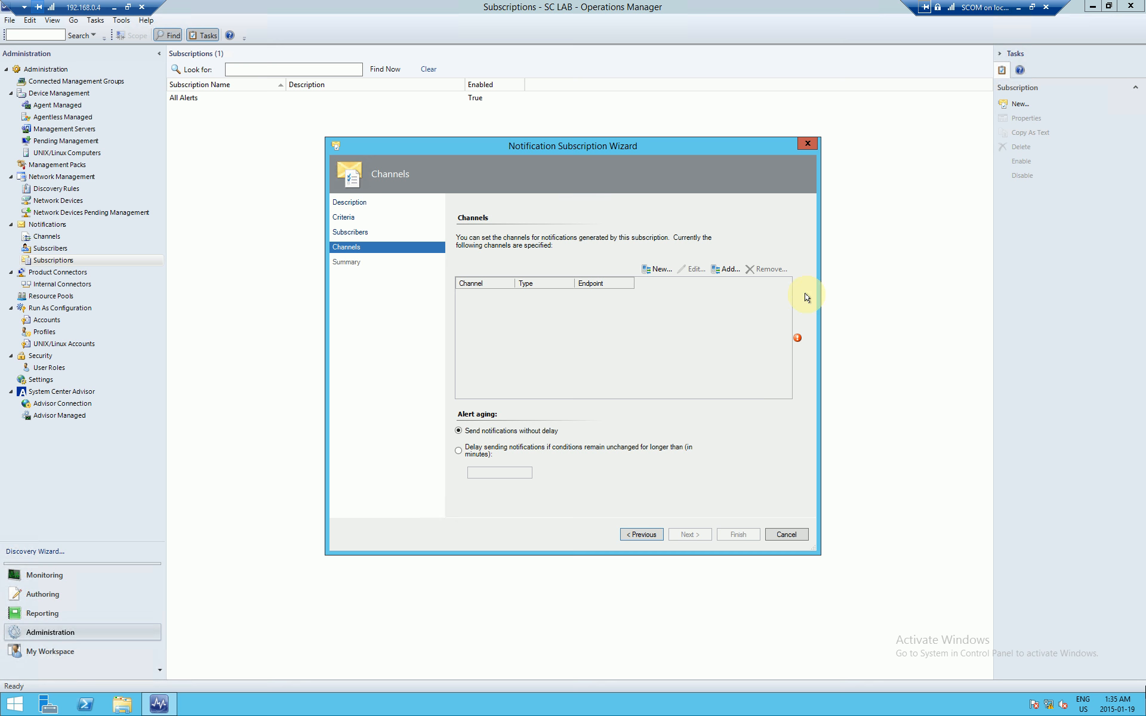
{"action": "left_click", "coordinate": [726, 270]}
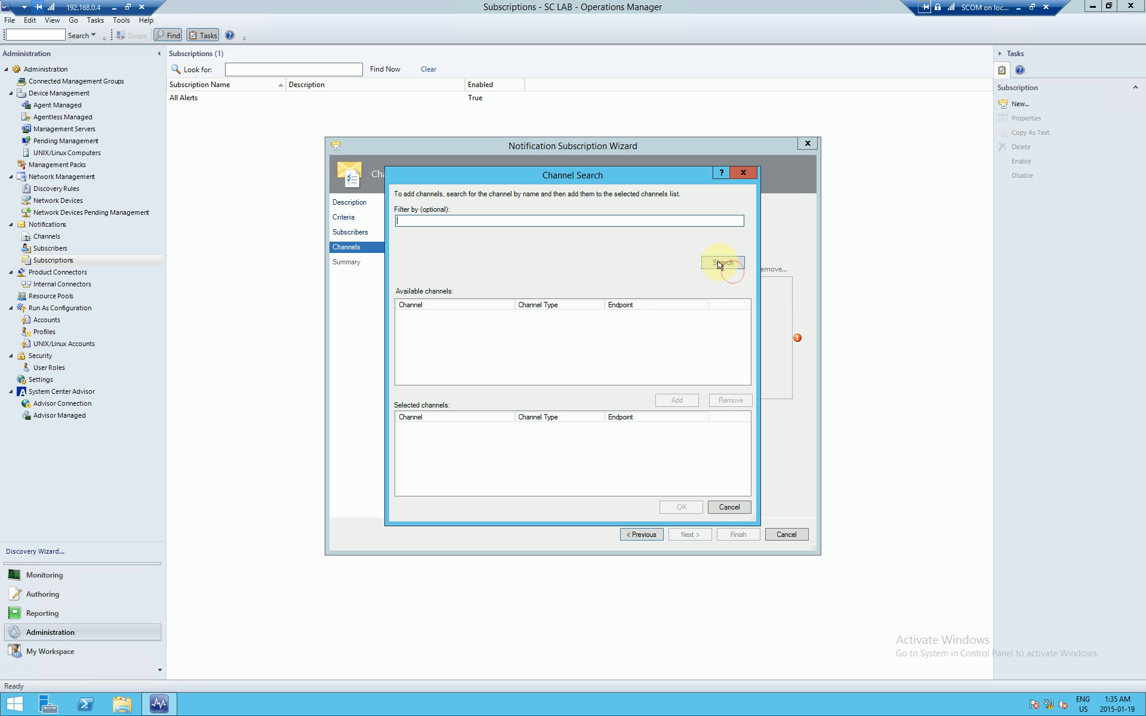
{"action": "left_click", "coordinate": [722, 263]}
{"action": "left_click", "coordinate": [425, 315]}
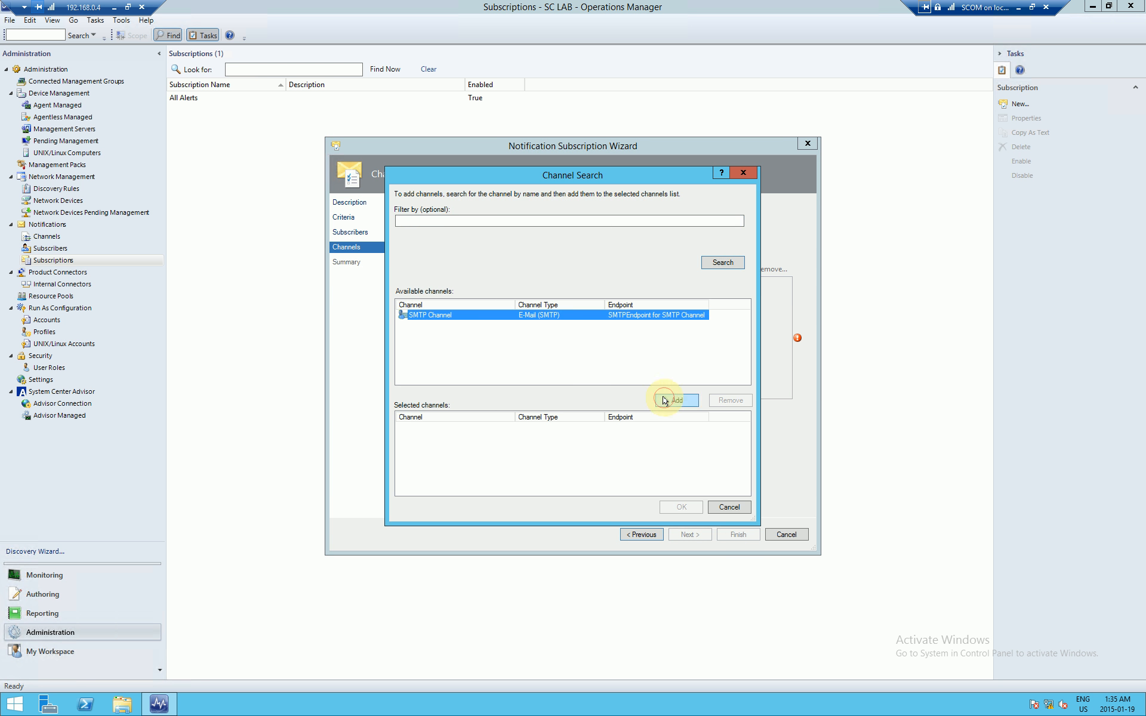
{"action": "left_click", "coordinate": [662, 401]}
{"action": "left_click", "coordinate": [677, 506]}
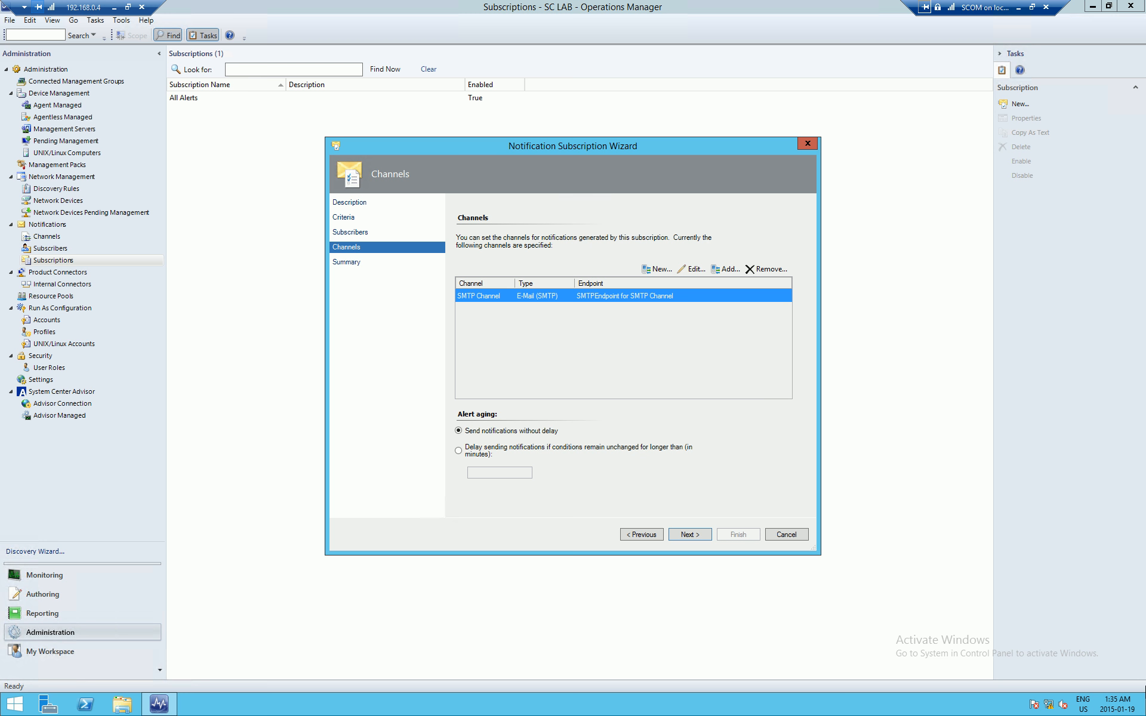
{"action": "left_click", "coordinate": [766, 270]}
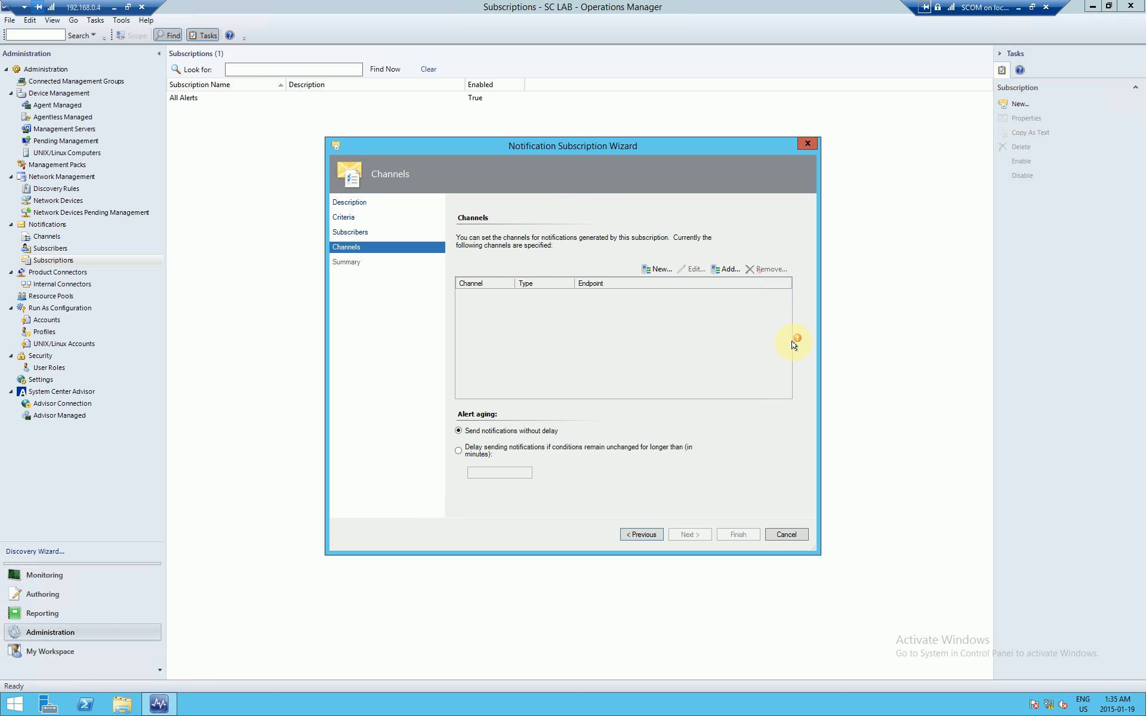
Step: Create a customized copy of the SMTP Channel for this subscription's e-mails
{"action": "left_click", "coordinate": [648, 270]}
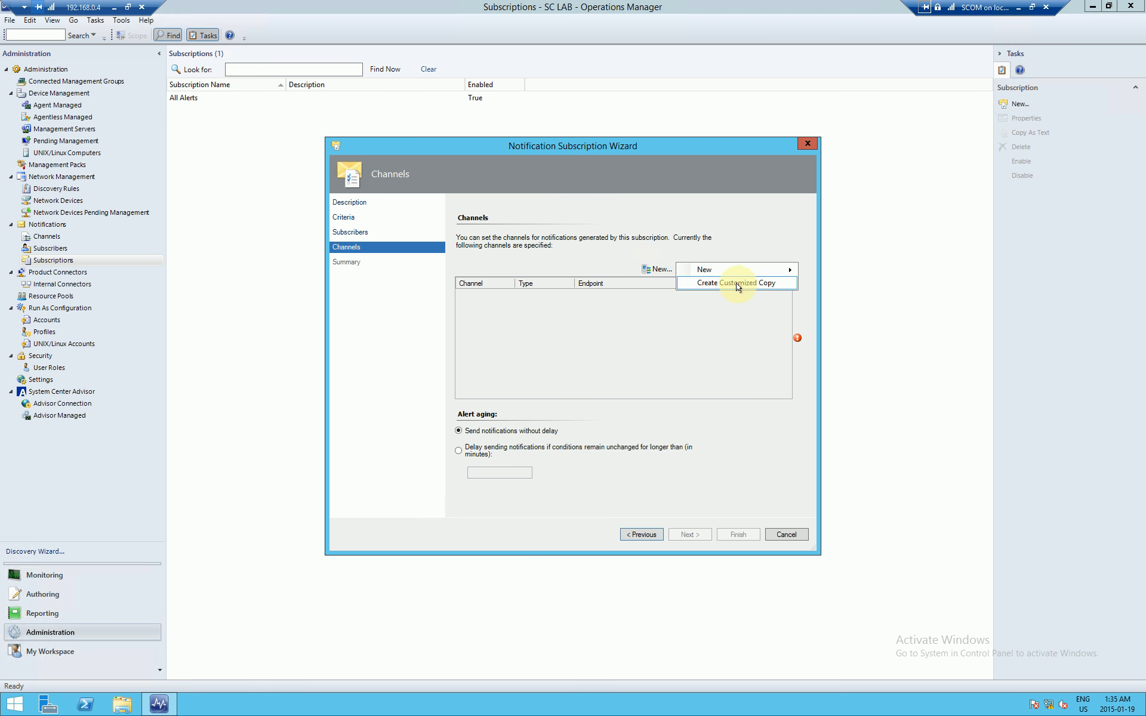
{"action": "left_click", "coordinate": [768, 283]}
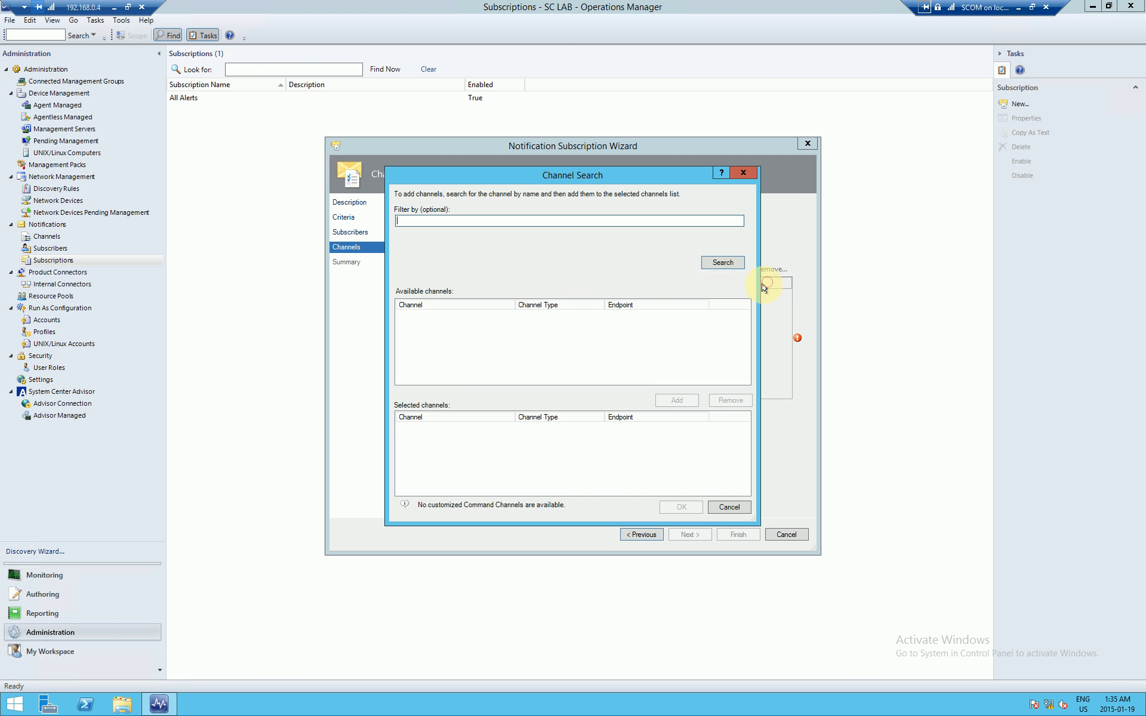
{"action": "left_click", "coordinate": [723, 263]}
{"action": "left_click", "coordinate": [434, 316]}
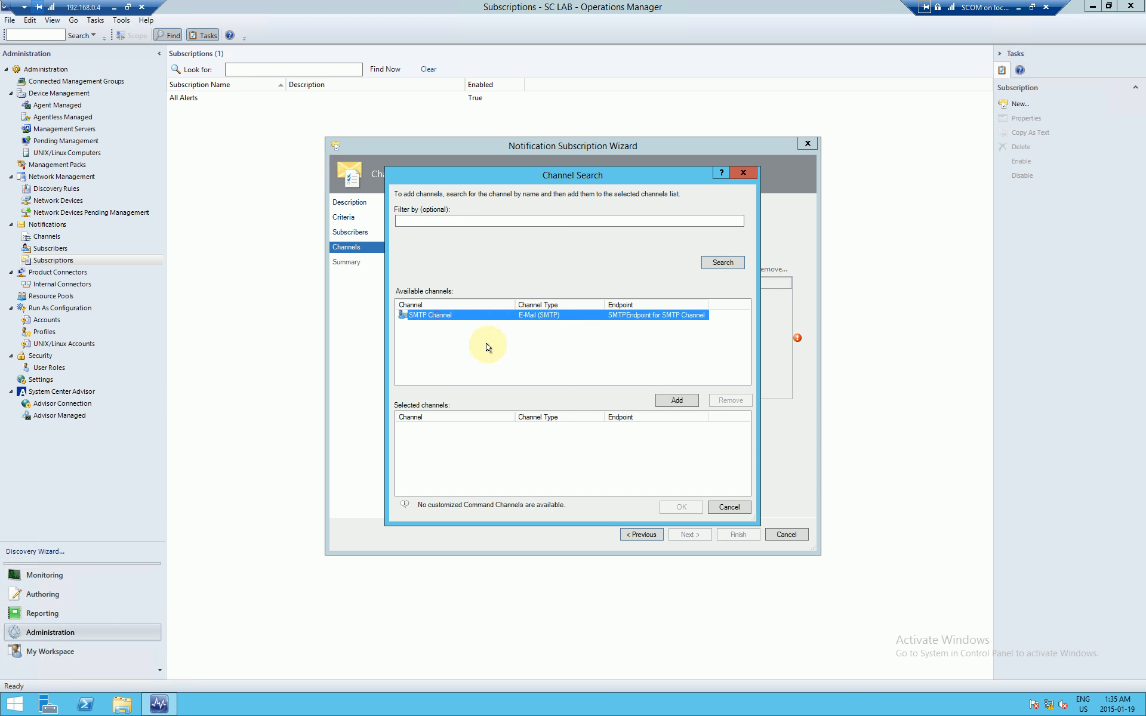
{"action": "left_click", "coordinate": [669, 400]}
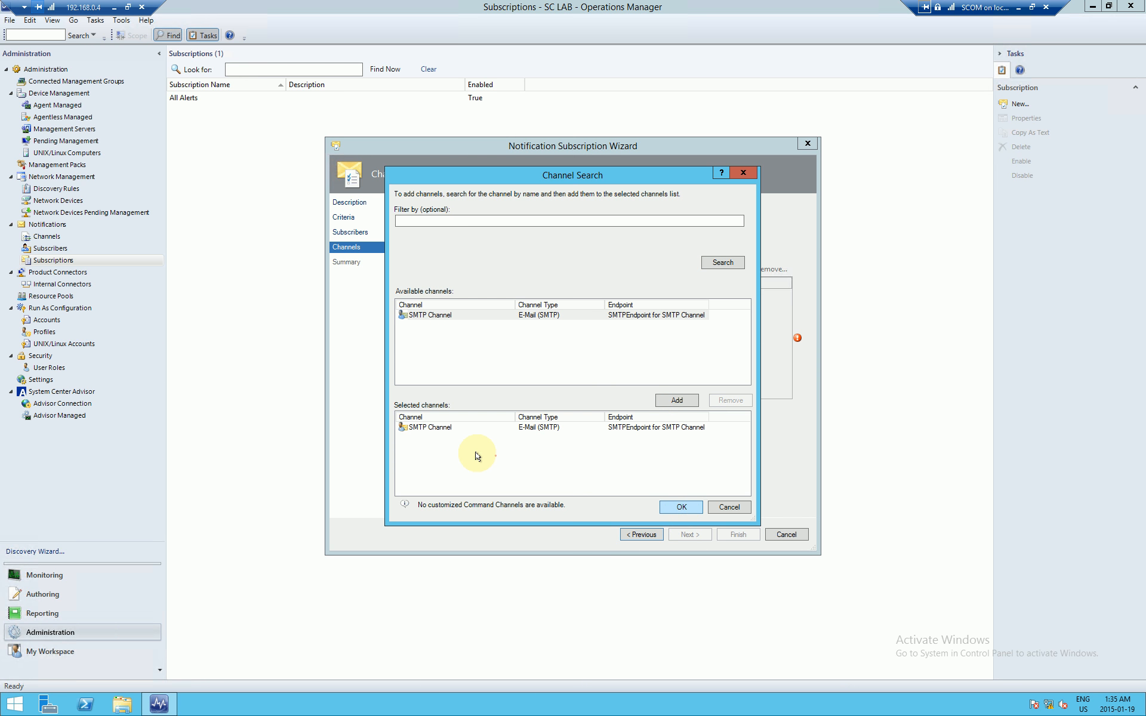
{"action": "left_click", "coordinate": [495, 456]}
{"action": "left_click", "coordinate": [675, 509]}
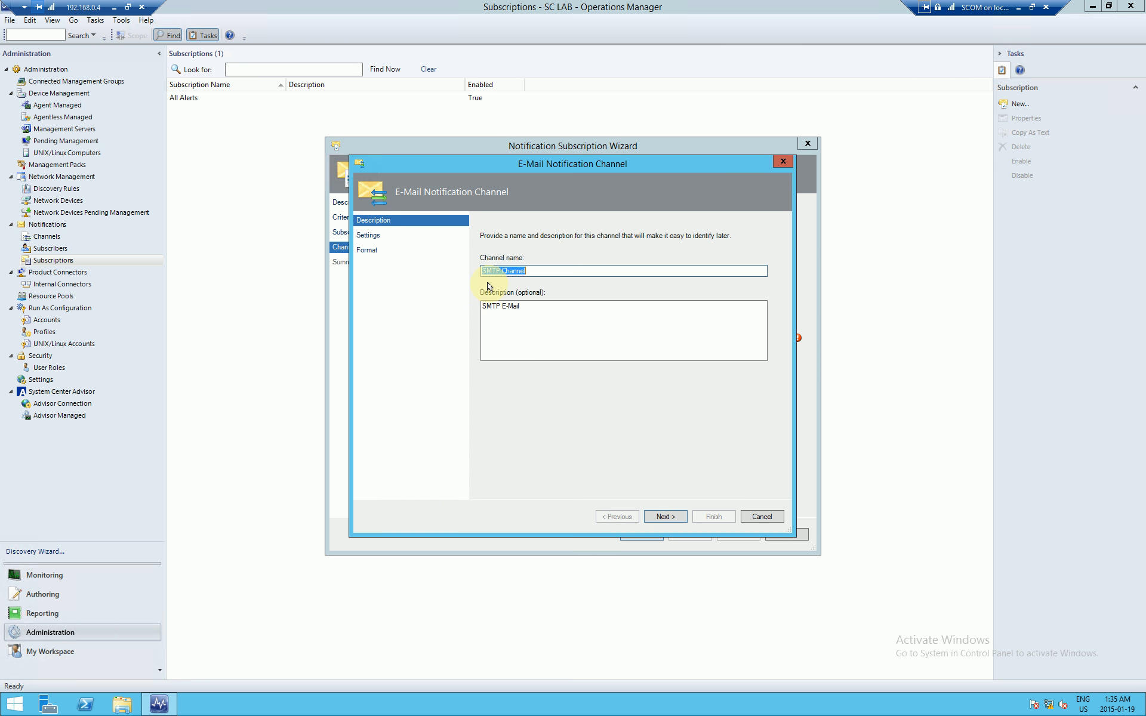
Step: Rename the copied channel to 'SMTP Channel - Manager - Server Connectivity' and continue
{"action": "left_click", "coordinate": [538, 270]}
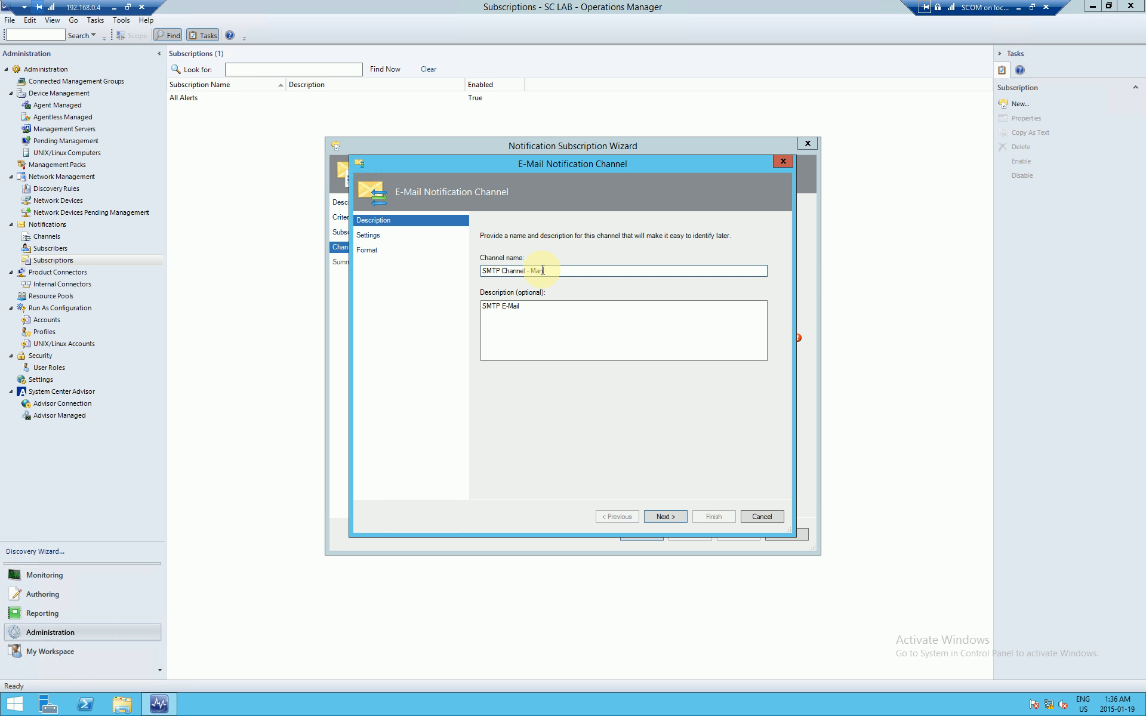
{"action": "type", "text": "amplte"}
{"action": "key", "text": "ctrl+shift+Left"}
{"action": "type", "text": "Template"}
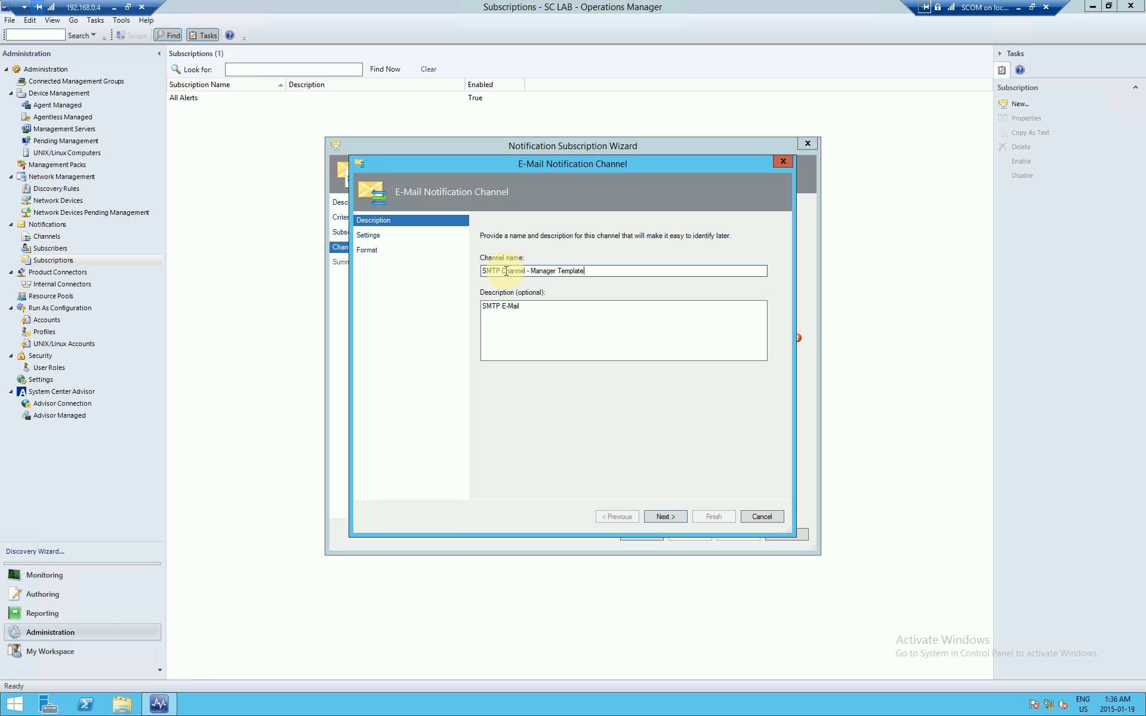
{"action": "left_click_drag", "start_coordinate": [483, 271], "coordinate": [609, 270]}
{"action": "left_click", "coordinate": [609, 271]}
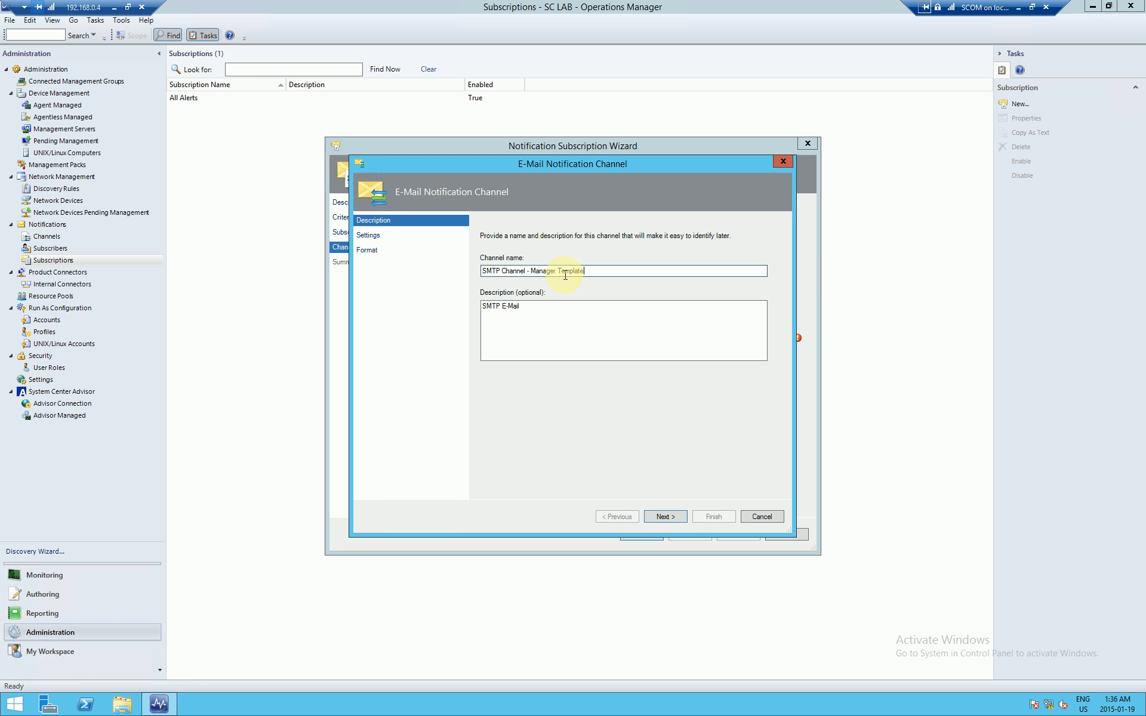
{"action": "left_click_drag", "start_coordinate": [559, 274], "coordinate": [639, 276]}
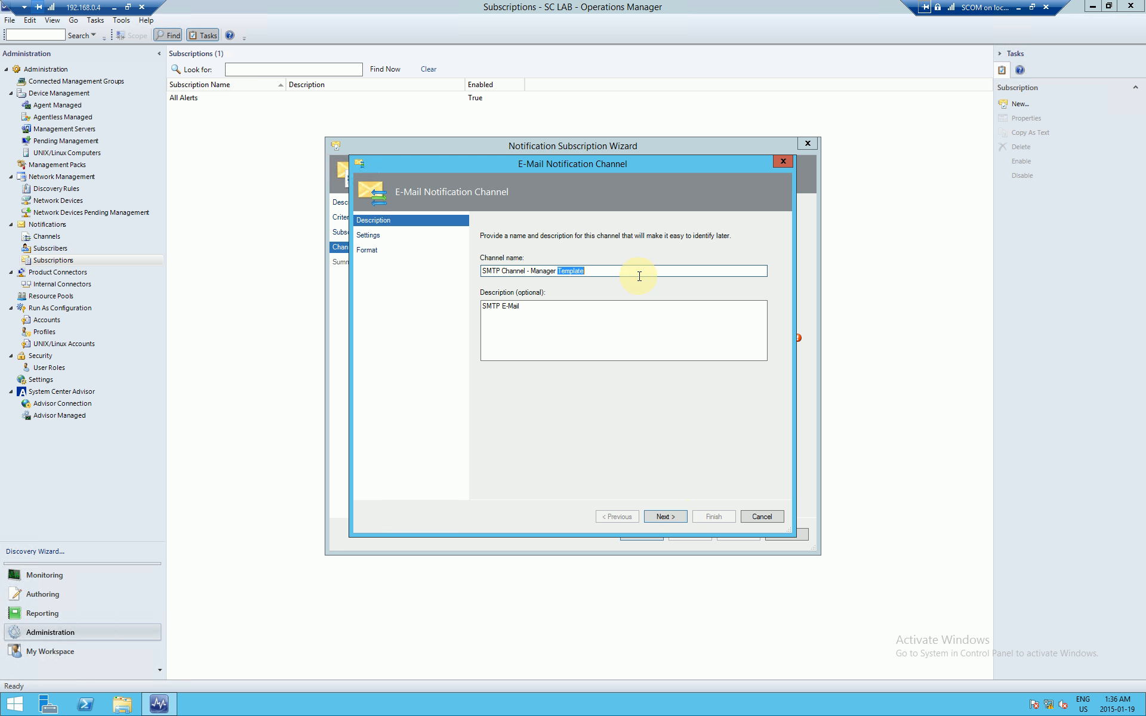
{"action": "key", "text": "BackSpace"}
{"action": "type", "text": "Server Connectivity"}
{"action": "left_click", "coordinate": [677, 516]}
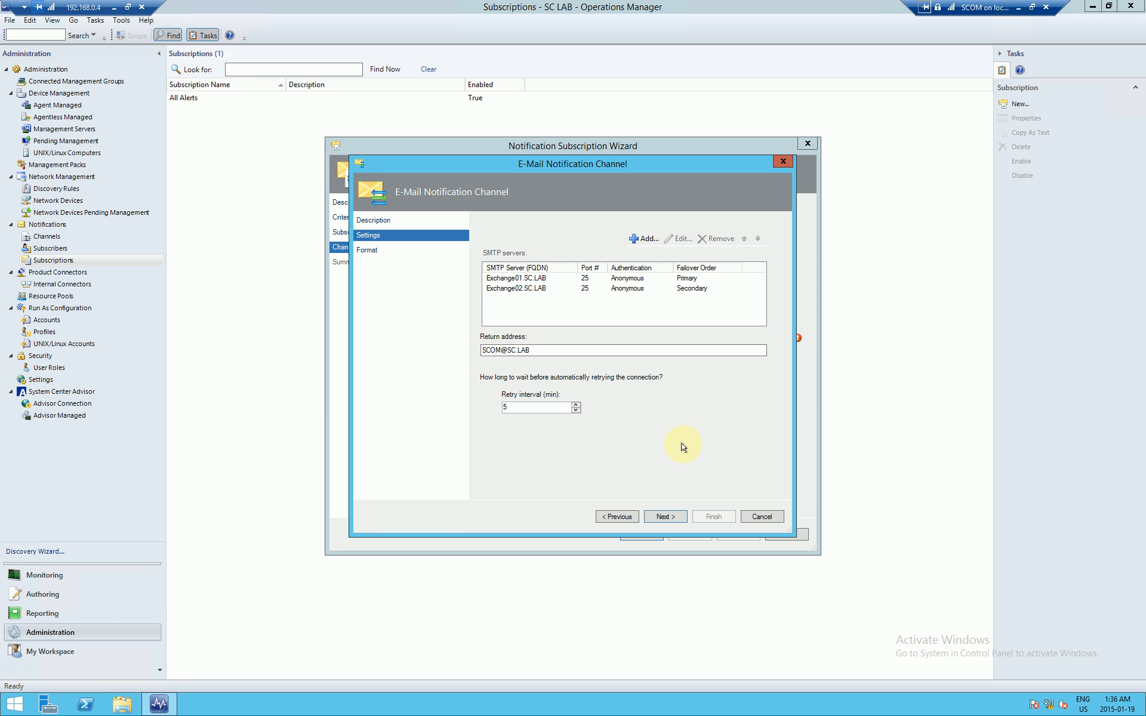
Step: Keep the inherited Exchange01/Exchange02 SMTP settings and advance to the e-mail format settings
{"action": "left_click", "coordinate": [664, 516]}
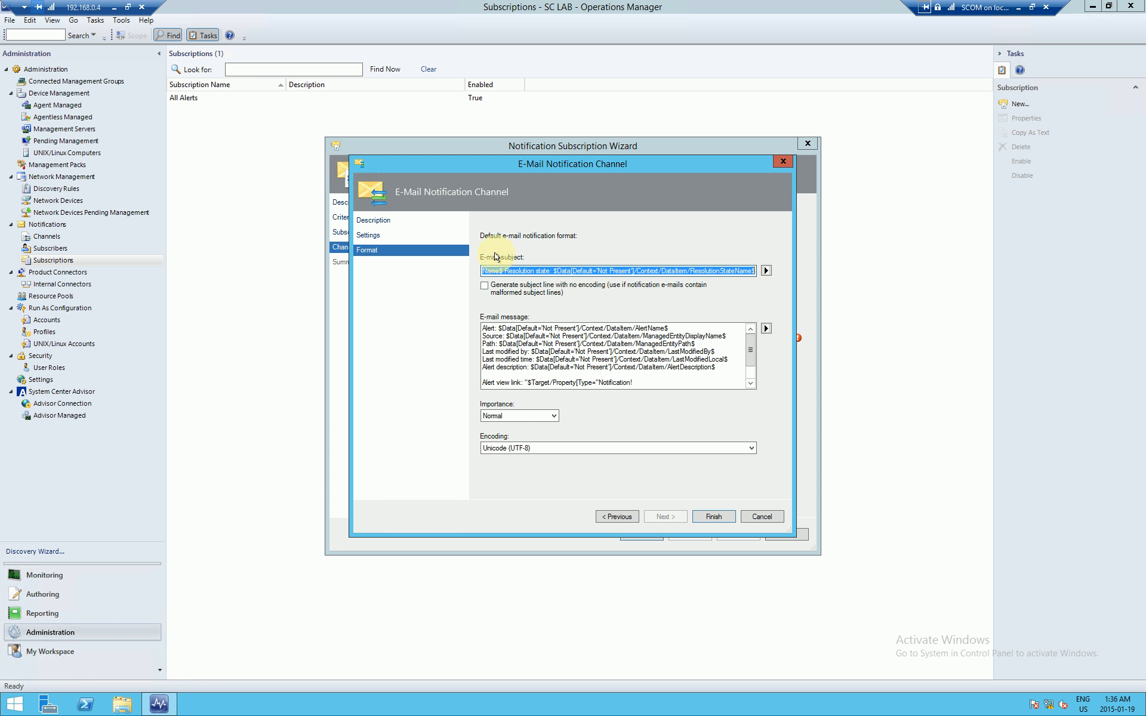
{"action": "left_click", "coordinate": [507, 273]}
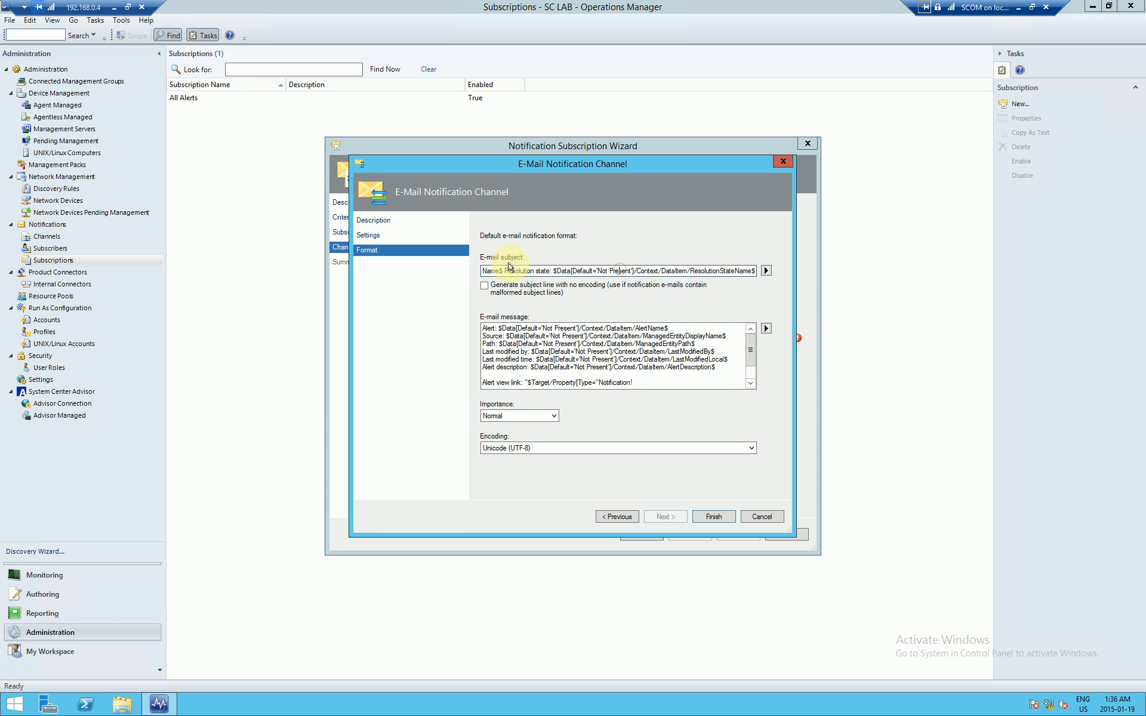
{"action": "key", "text": "Home"}
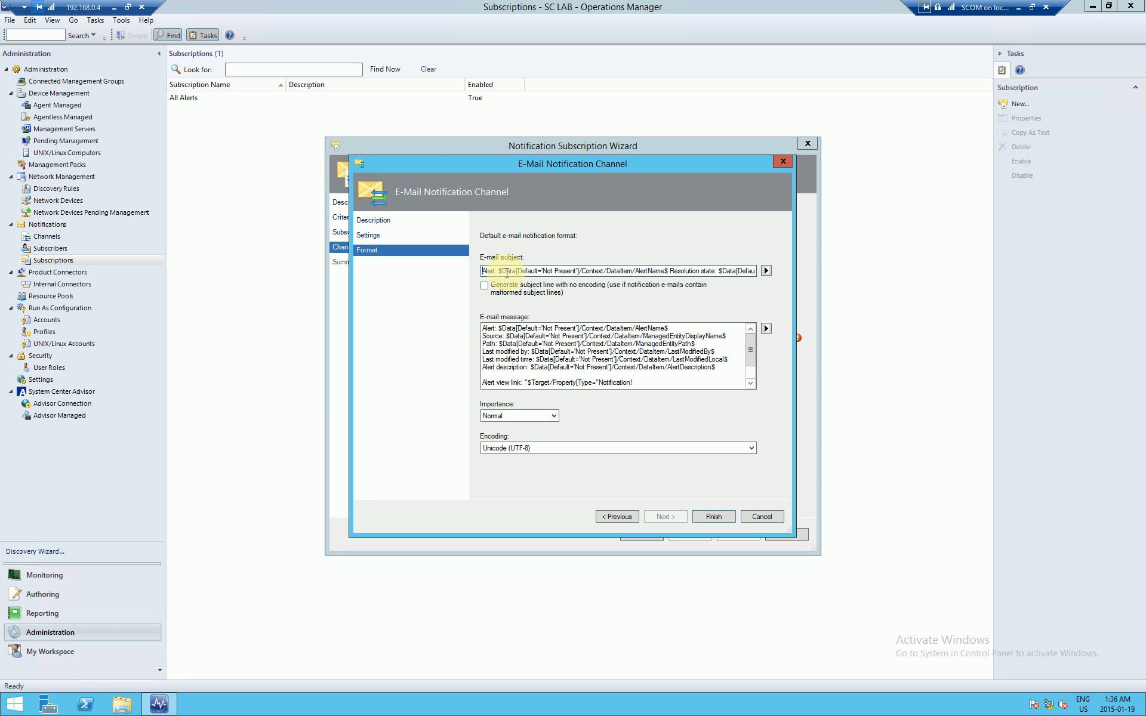
{"action": "left_click_drag", "start_coordinate": [497, 272], "coordinate": [772, 272]}
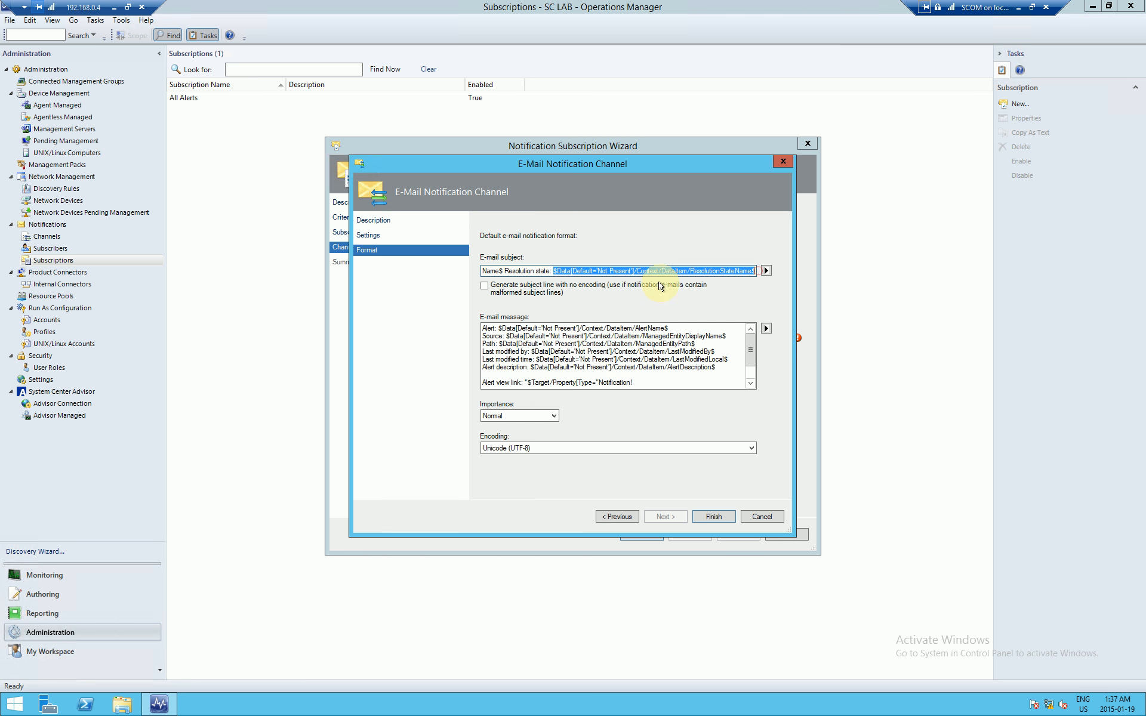
{"action": "left_click", "coordinate": [766, 271]}
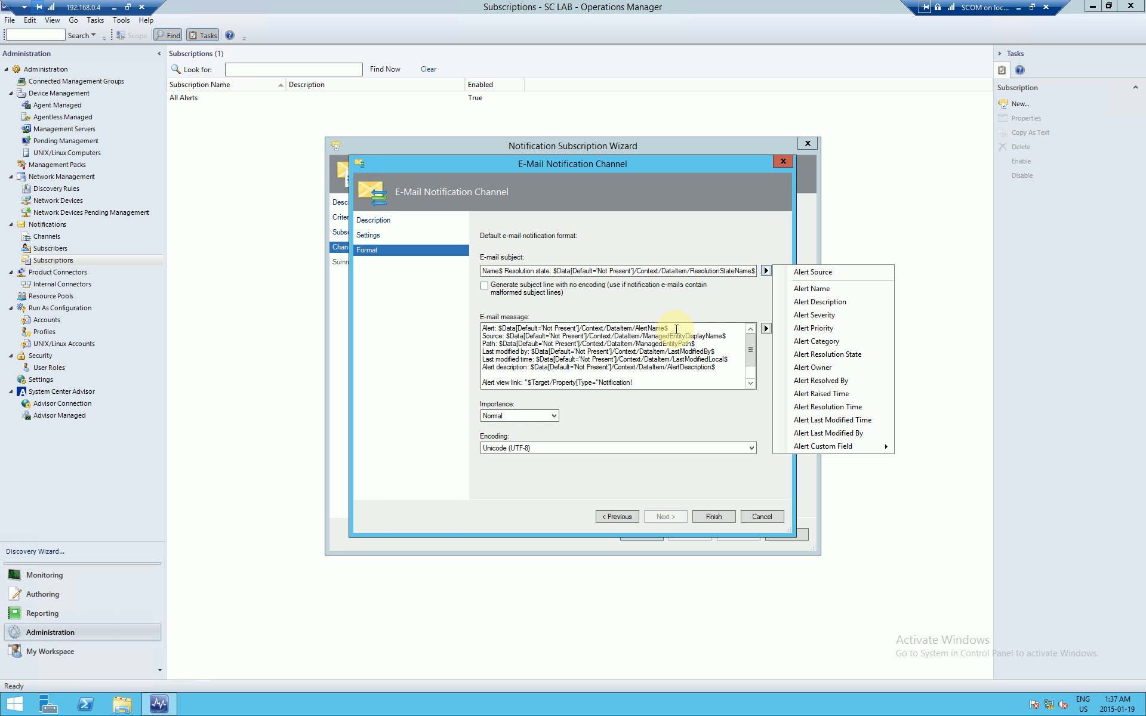
{"action": "left_click", "coordinate": [601, 270]}
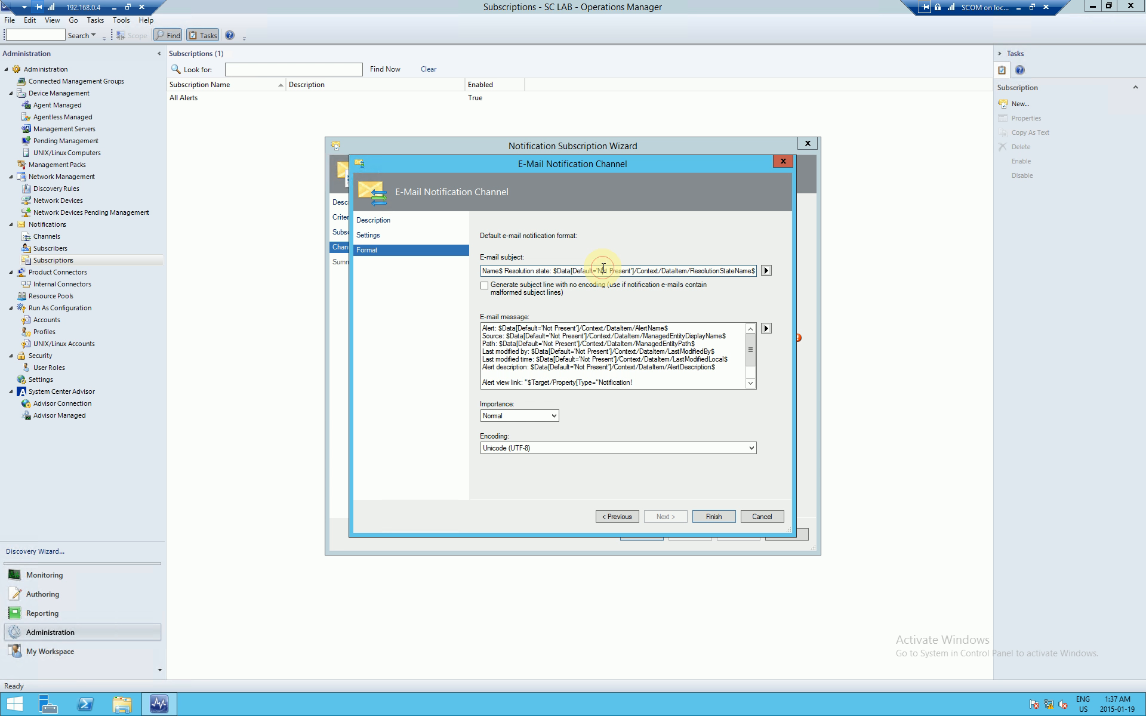
{"action": "key", "text": "Home"}
Step: Set the subject to 'Server', the pasted ManagedEntityDisplayName variable, then 'Is Offline/Down'
{"action": "key", "text": "shift+End"}
{"action": "key", "text": "Delete"}
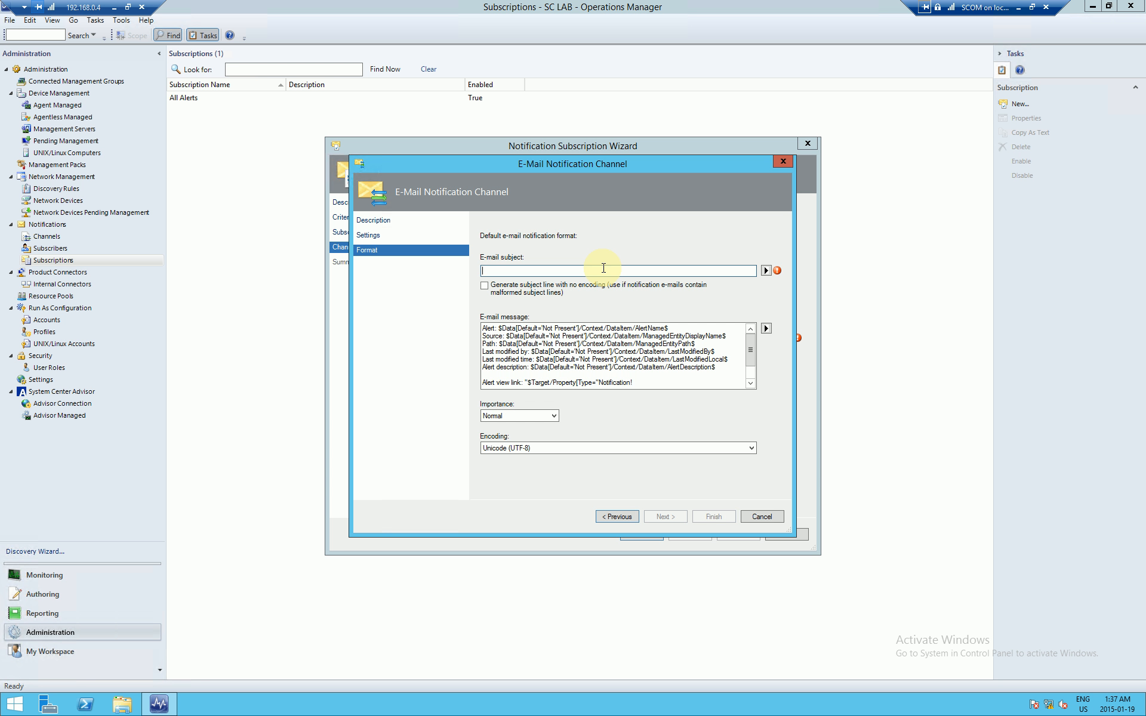
{"action": "type", "text": "Server"}
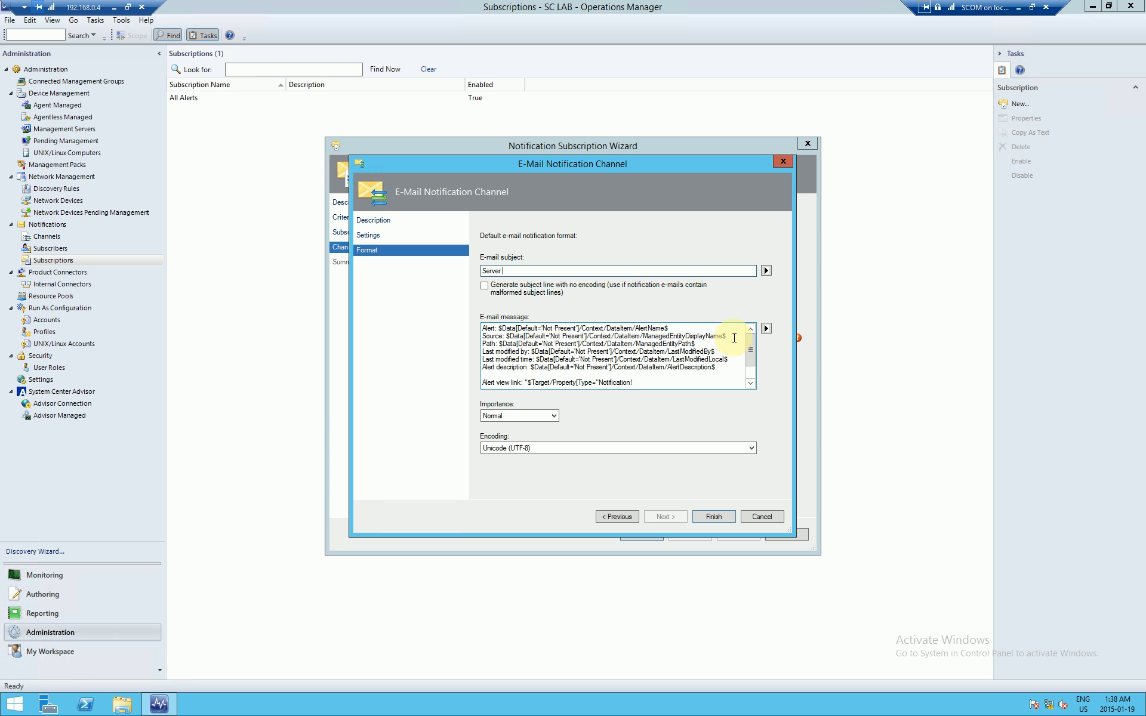
{"action": "left_click_drag", "start_coordinate": [726, 338], "coordinate": [507, 338]}
{"action": "key", "text": "ctrl+c"}
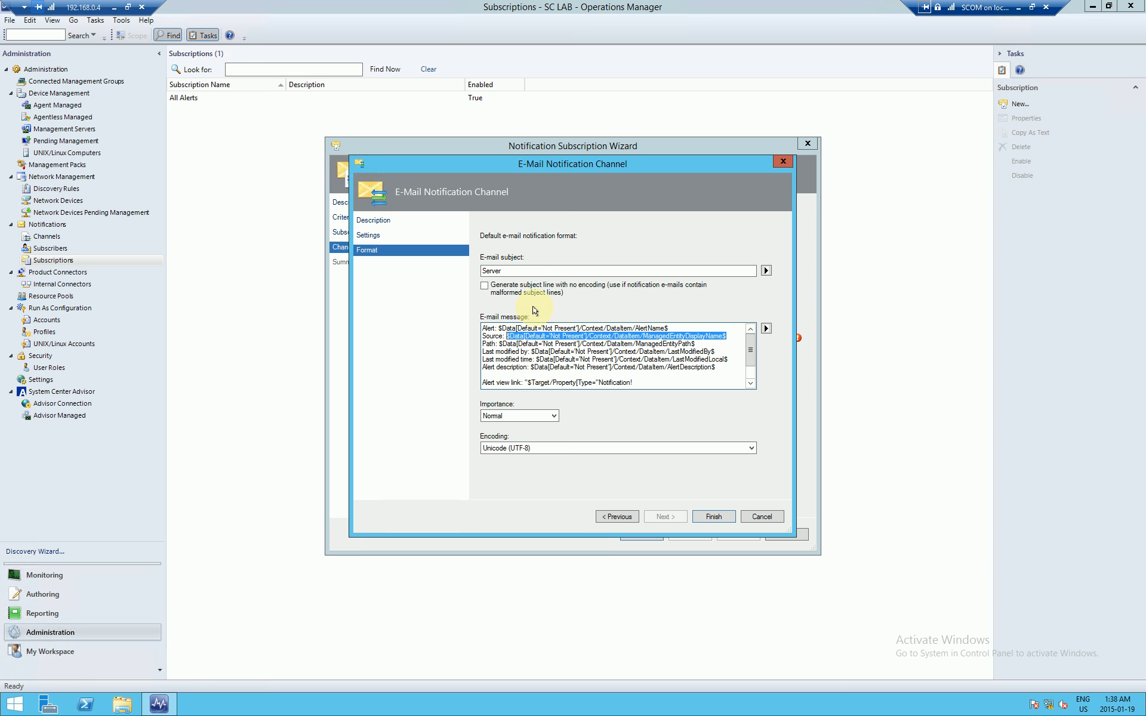
{"action": "left_click", "coordinate": [522, 268]}
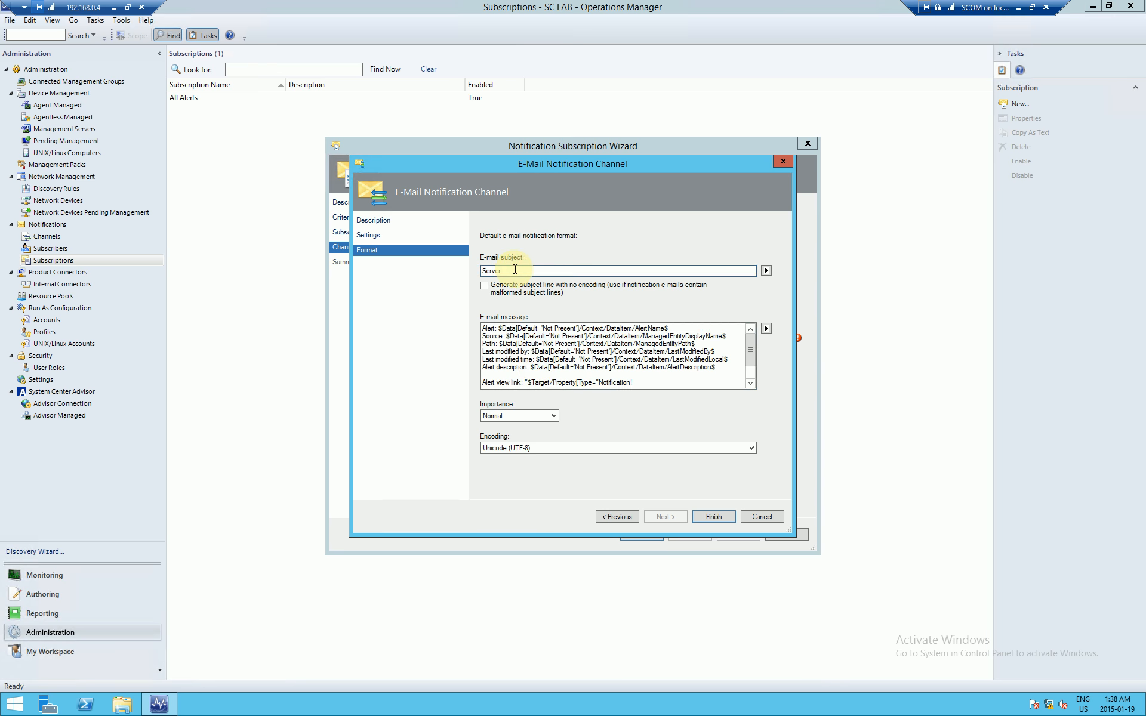
{"action": "key", "text": "ctrl+v"}
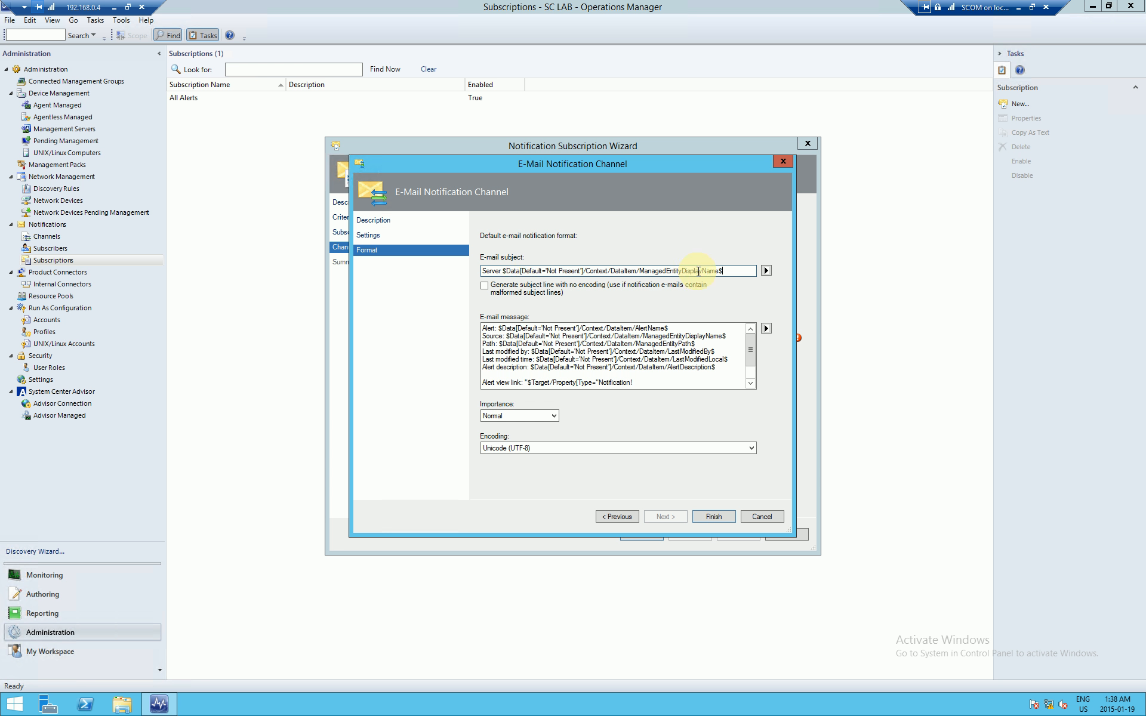
{"action": "left_click", "coordinate": [671, 271]}
{"action": "left_click_drag", "start_coordinate": [693, 272], "coordinate": [734, 270]}
{"action": "left_click", "coordinate": [734, 271]}
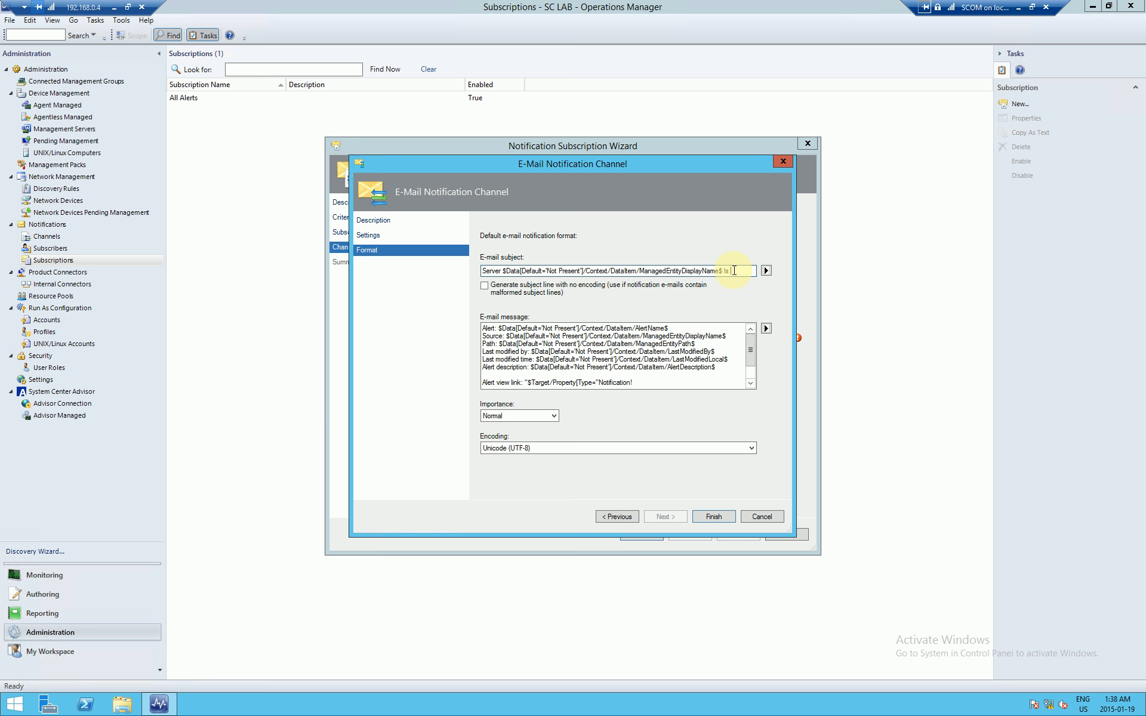
{"action": "type", "text": "Is Offline/Down"}
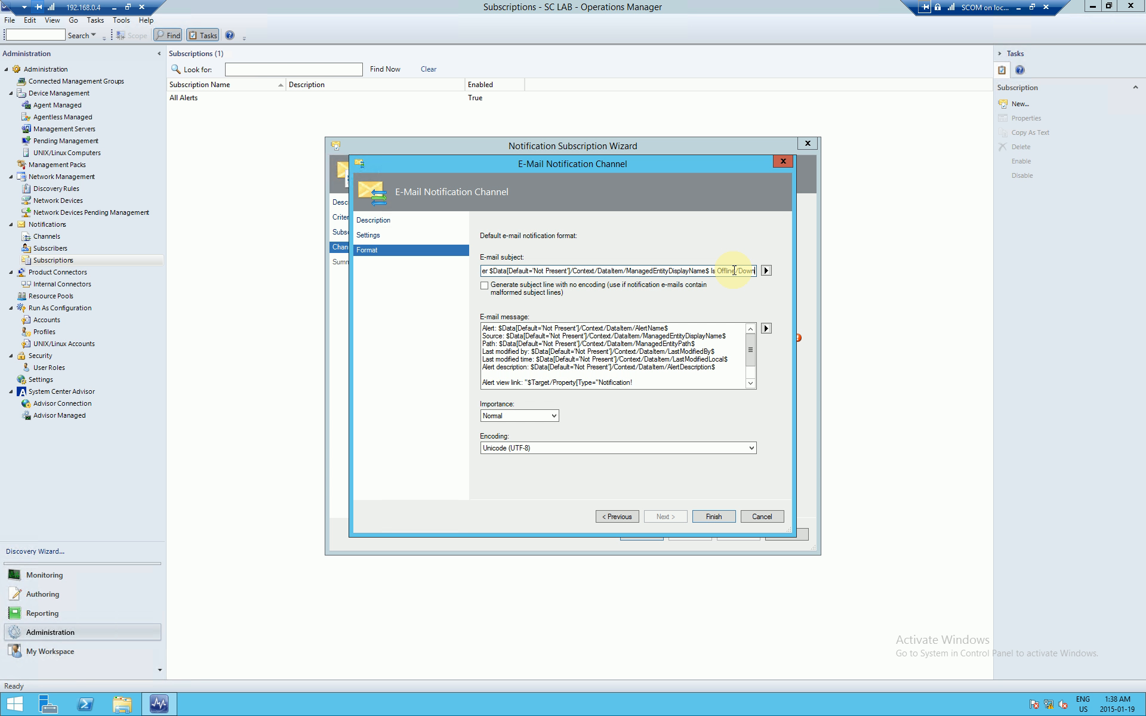
{"action": "left_click", "coordinate": [709, 360]}
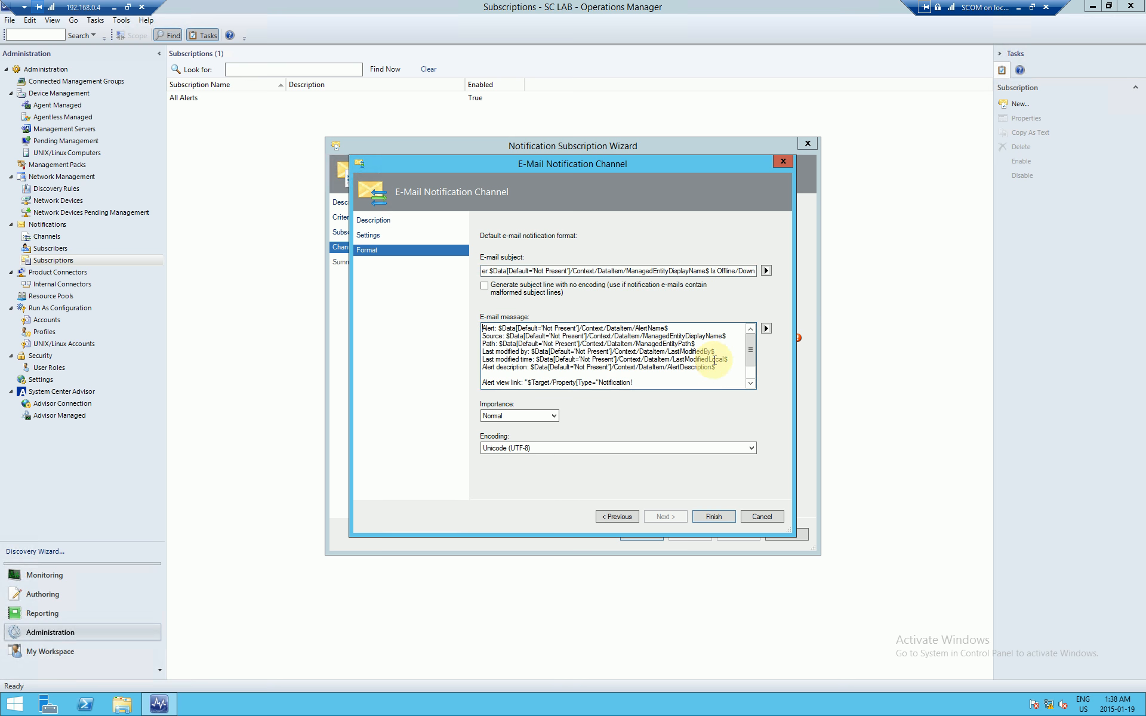
Step: Add 'NOTICE!' and a 'Server <variable> is potentially offline or down…' sentence to the message
{"action": "key", "text": "Return"}
{"action": "key", "text": "Return"}
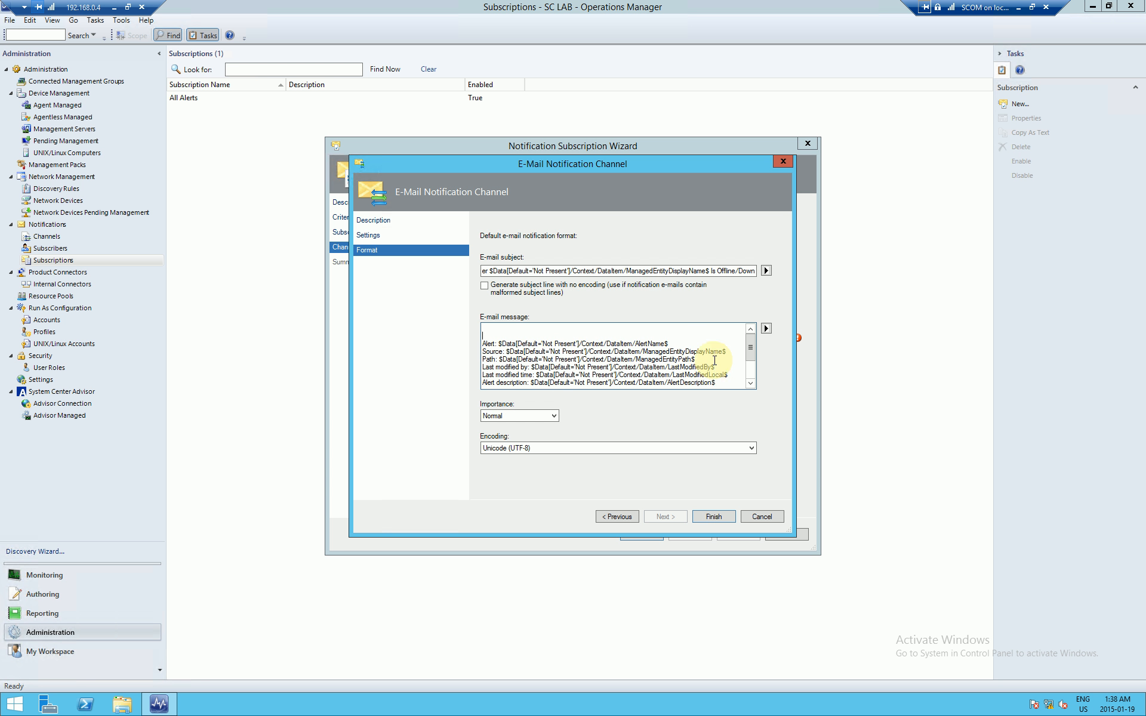
{"action": "type", "text": "NOTICE!"}
{"action": "key", "text": "Return"}
{"action": "key", "text": "Return"}
{"action": "type", "text": "Server"}
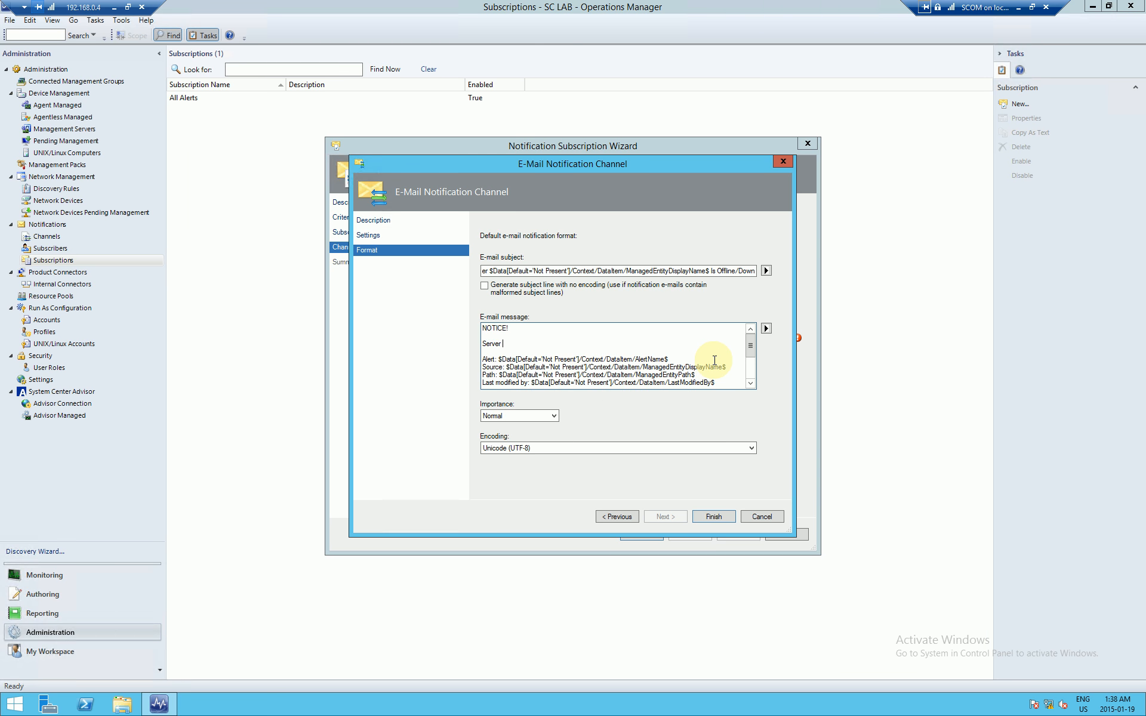
{"action": "left_click", "coordinate": [507, 367]}
{"action": "key", "text": "shift+End"}
{"action": "key", "text": "ctrl+c"}
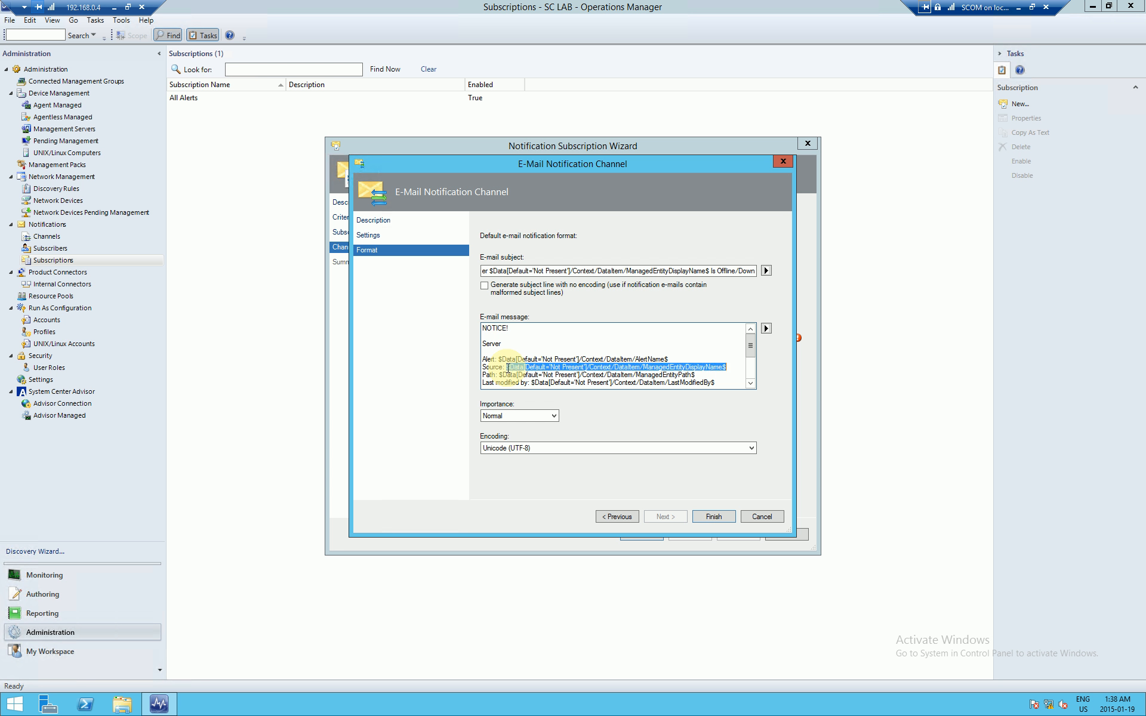
{"action": "key", "text": "Up"}
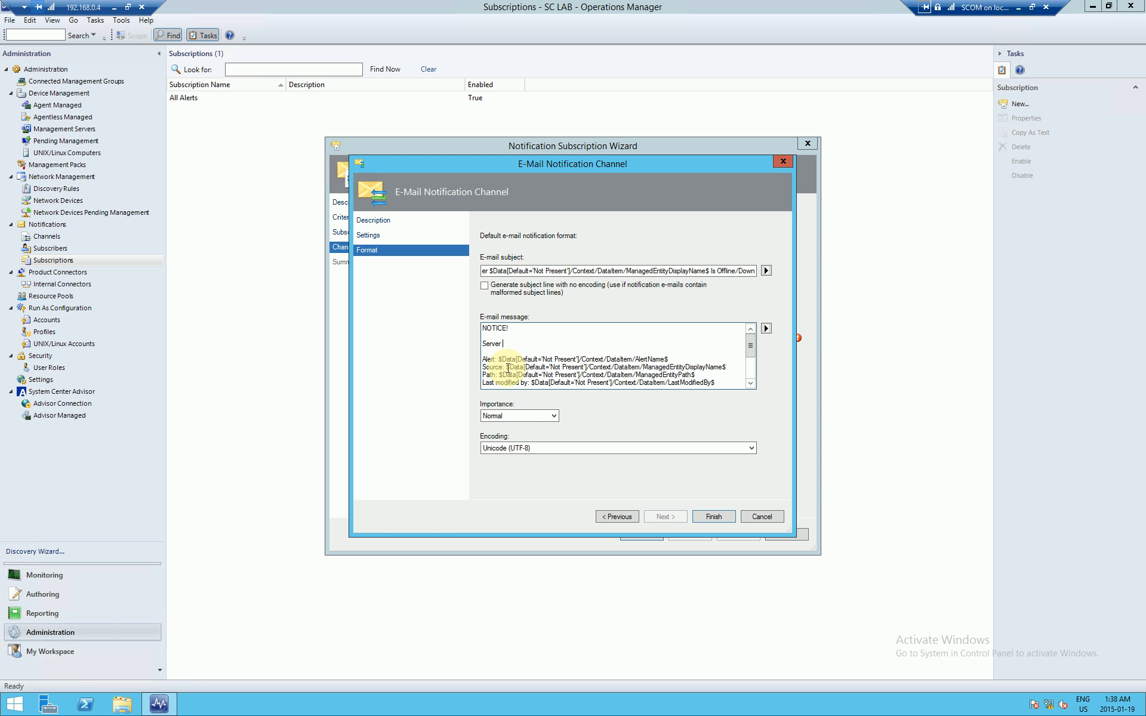
{"action": "key", "text": "ctrl+v"}
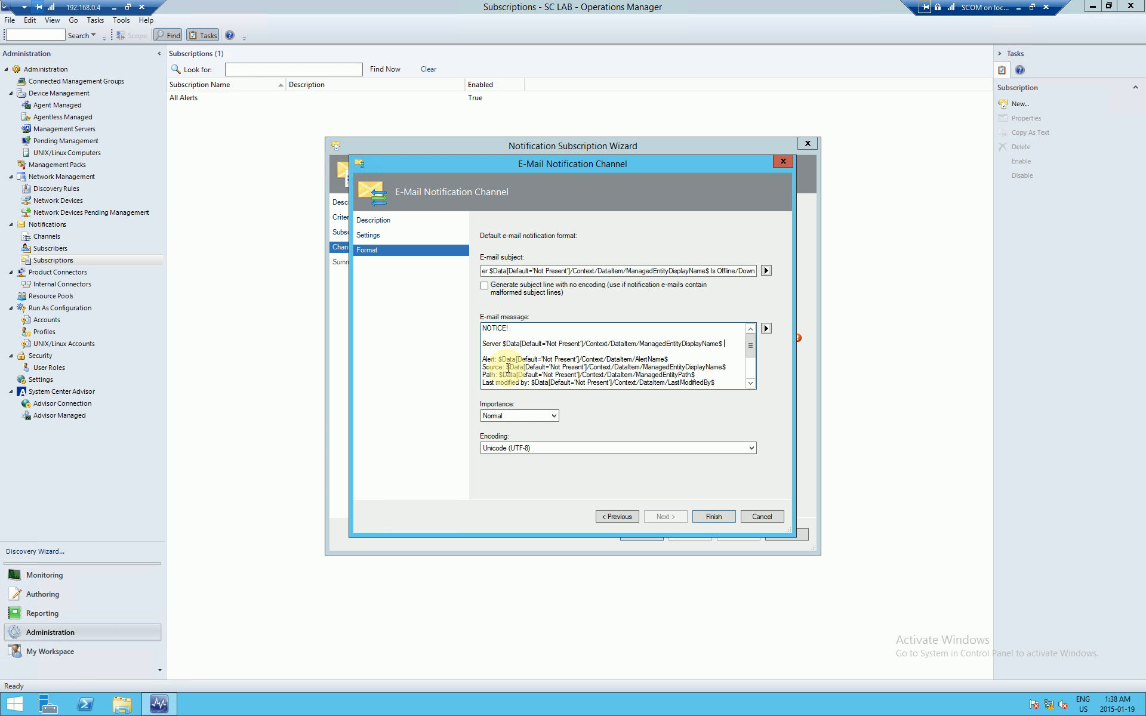
{"action": "type", "text": "is potentially"}
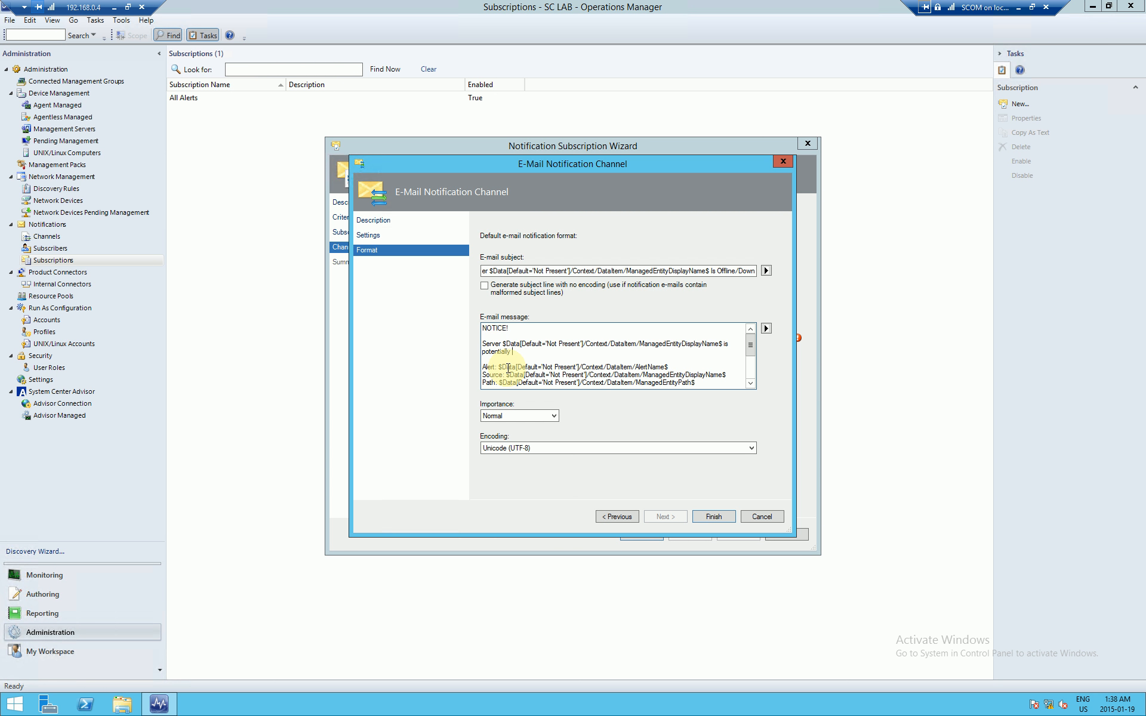
{"action": "type", "text": " offline or down. Ensure one of the IT Team members is awar"}
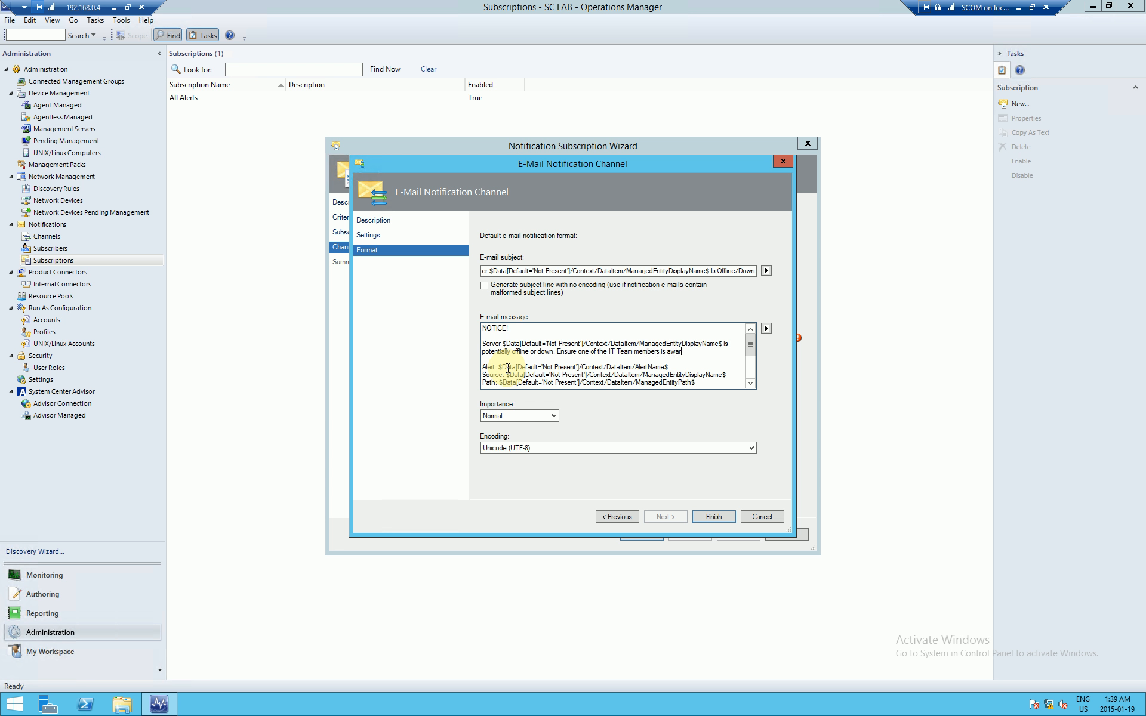
{"action": "type", "text": "e to look into it."}
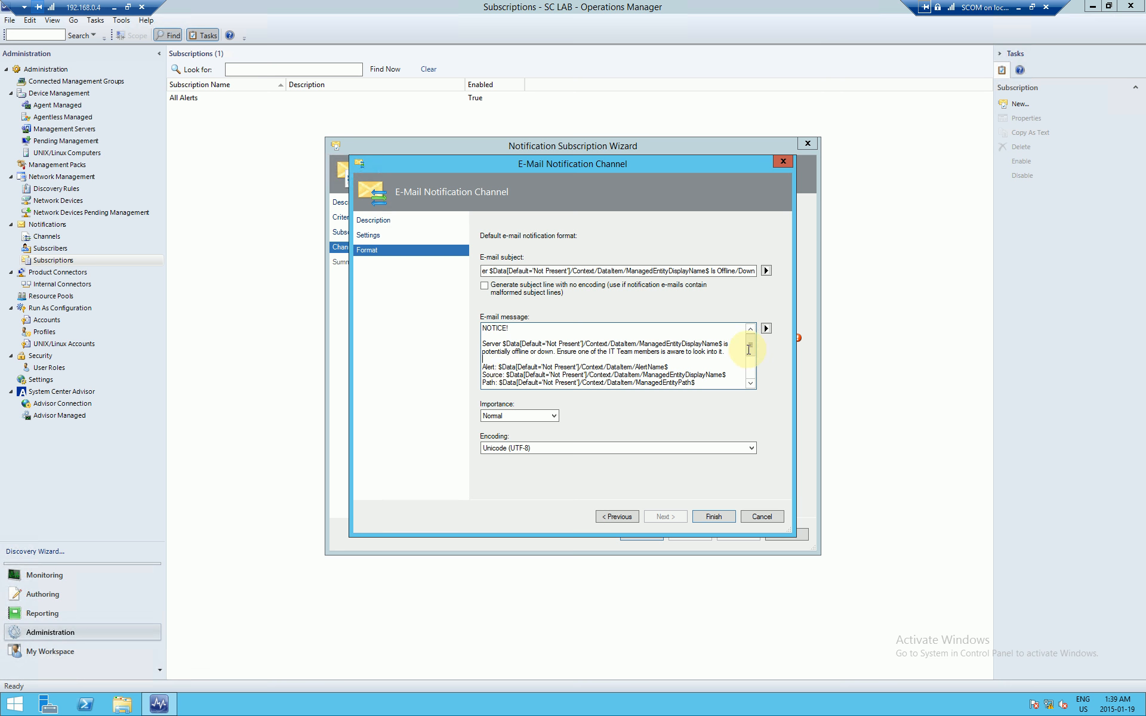
Step: Replace the entire e-mail message with the trimmed NOTICE text
{"action": "left_click_drag", "start_coordinate": [749, 351], "coordinate": [751, 355]}
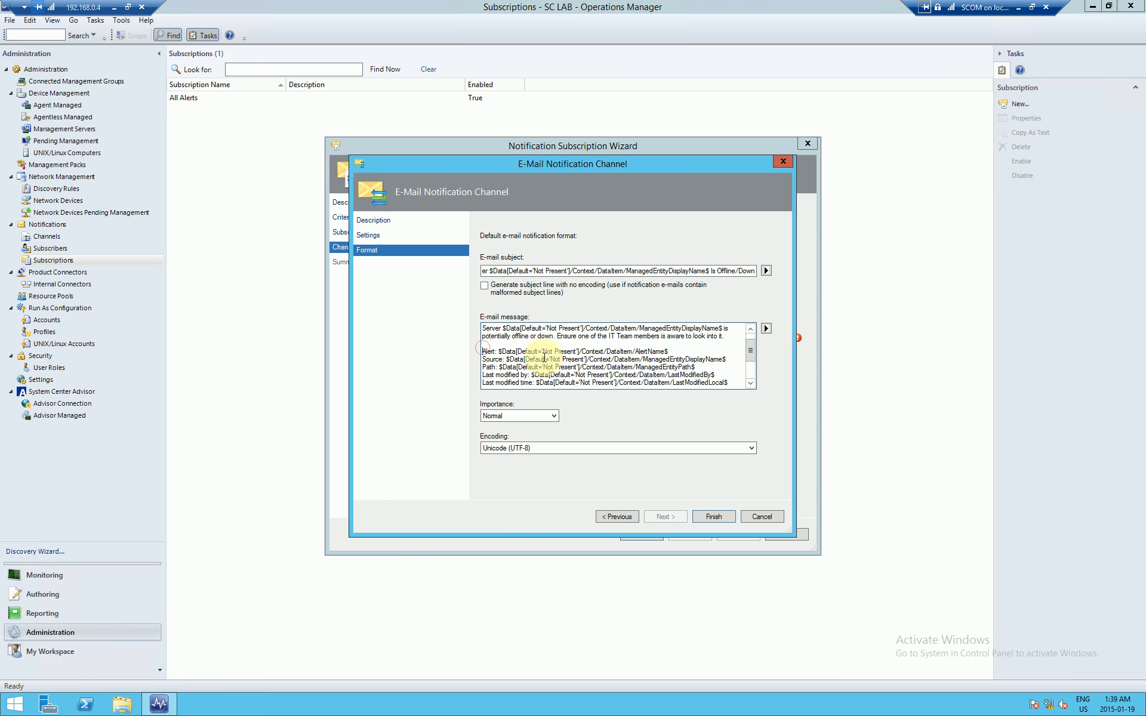
{"action": "scroll", "coordinate": [544, 355], "scroll_direction": "down", "scroll_amount": 2}
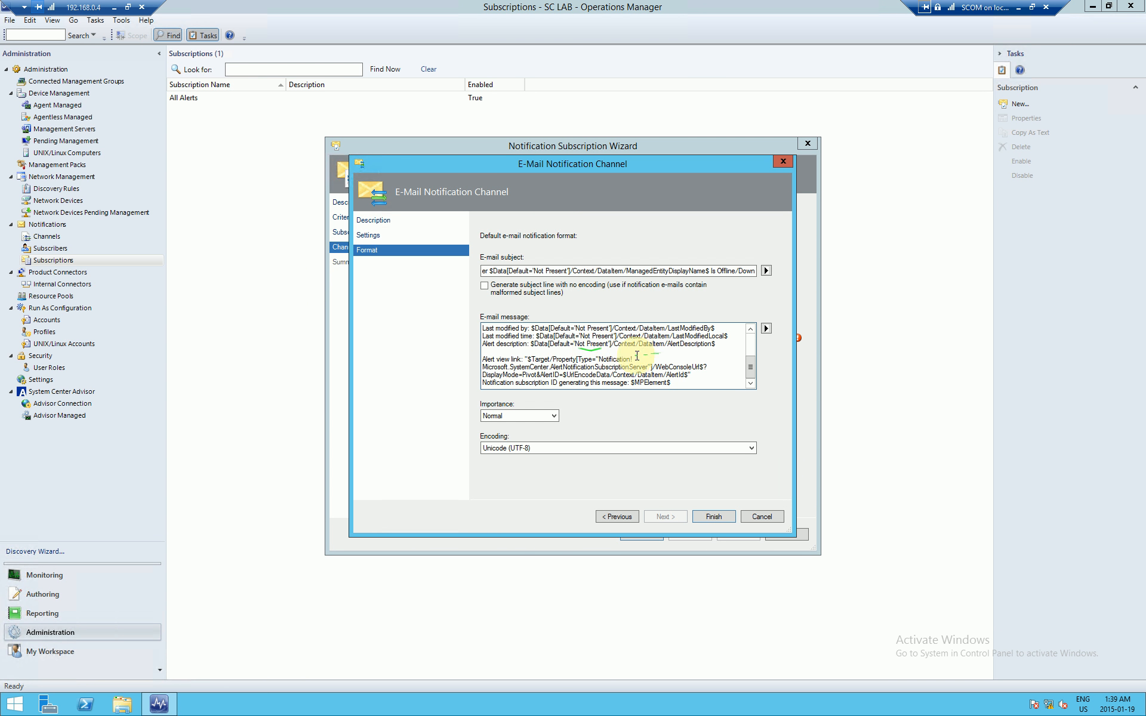
{"action": "key", "text": "ctrl+a"}
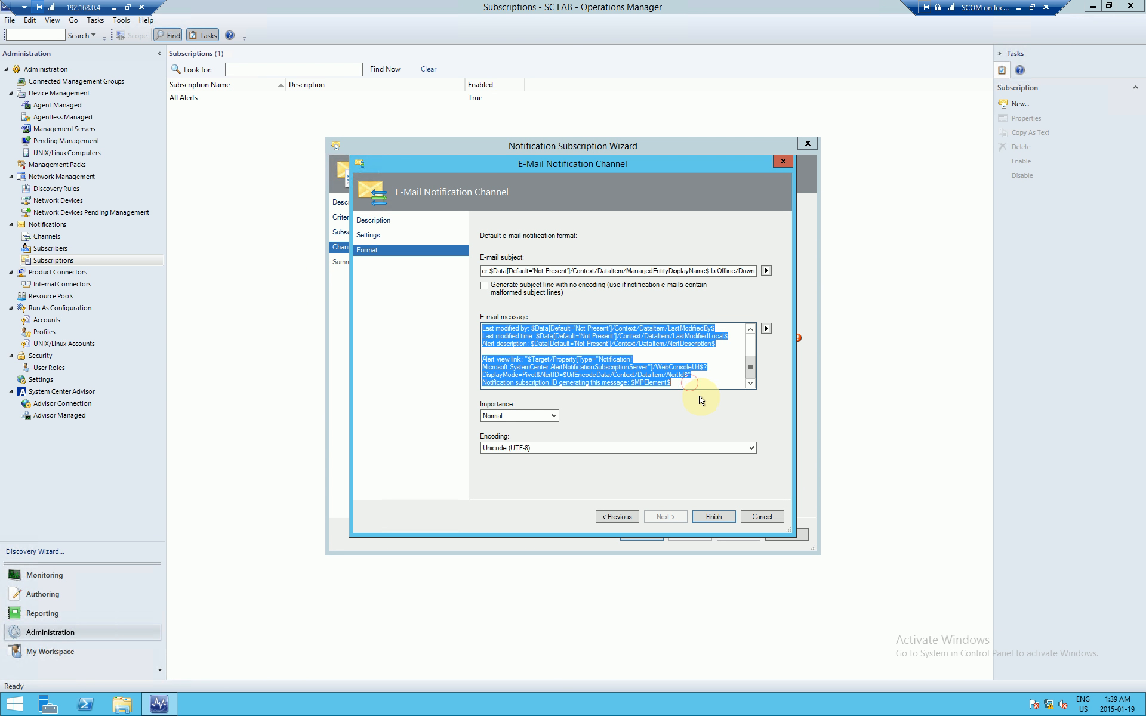
{"action": "type", "text": "NOTICE!  Server $Data[Default='Not Present']/Context/DataItem/ManagedEntityDisplayName$ is potentially offline or down. Ensure one of the IT Team members is aware to look into it."}
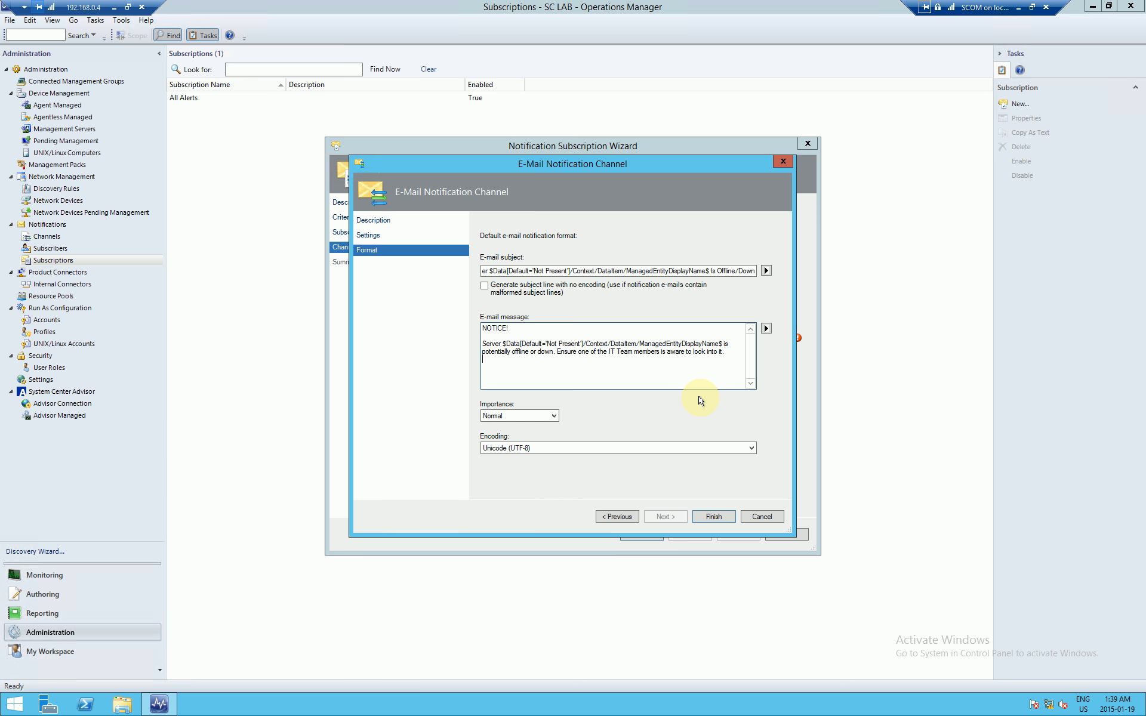
{"action": "left_click", "coordinate": [766, 328]}
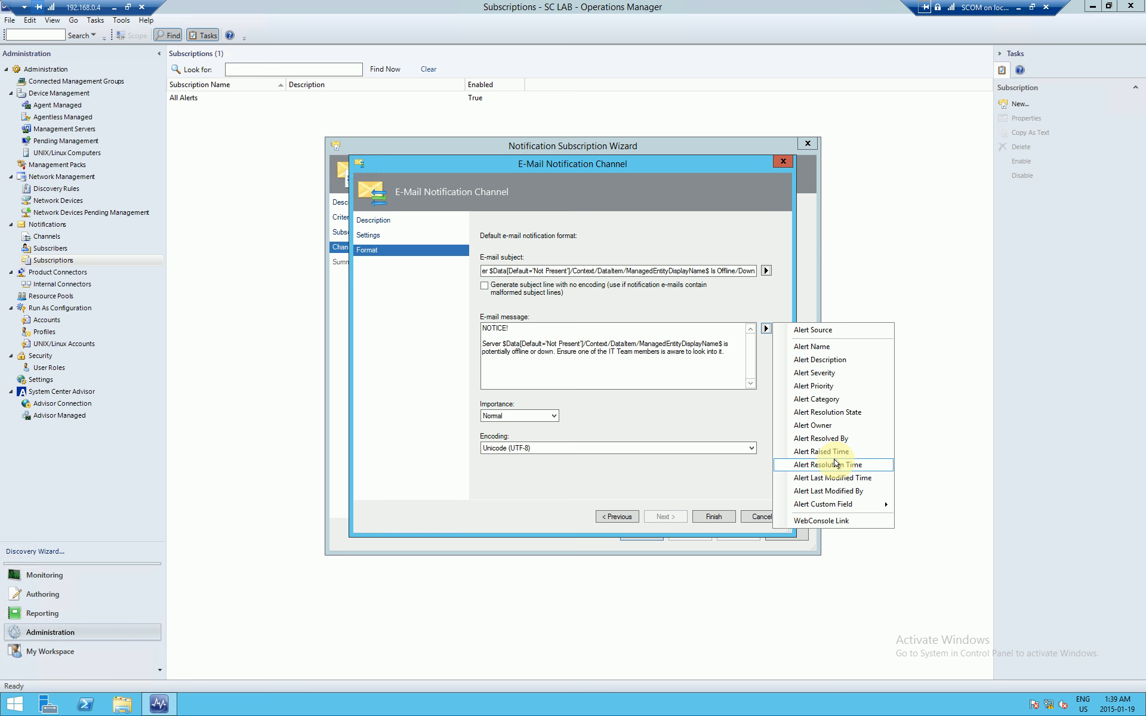
Step: Set the e-mail importance to High and finish the channel setup
{"action": "left_click", "coordinate": [645, 370]}
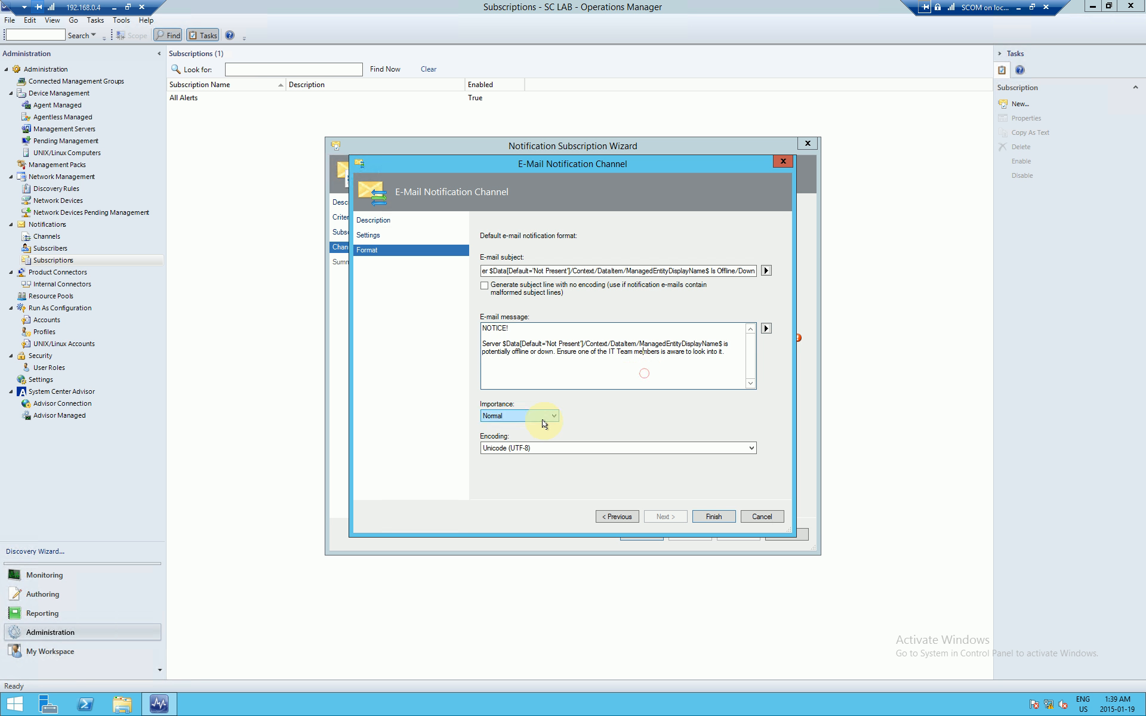
{"action": "left_click", "coordinate": [544, 417]}
{"action": "left_click", "coordinate": [529, 436]}
{"action": "left_click", "coordinate": [720, 516]}
{"action": "left_click", "coordinate": [761, 514]}
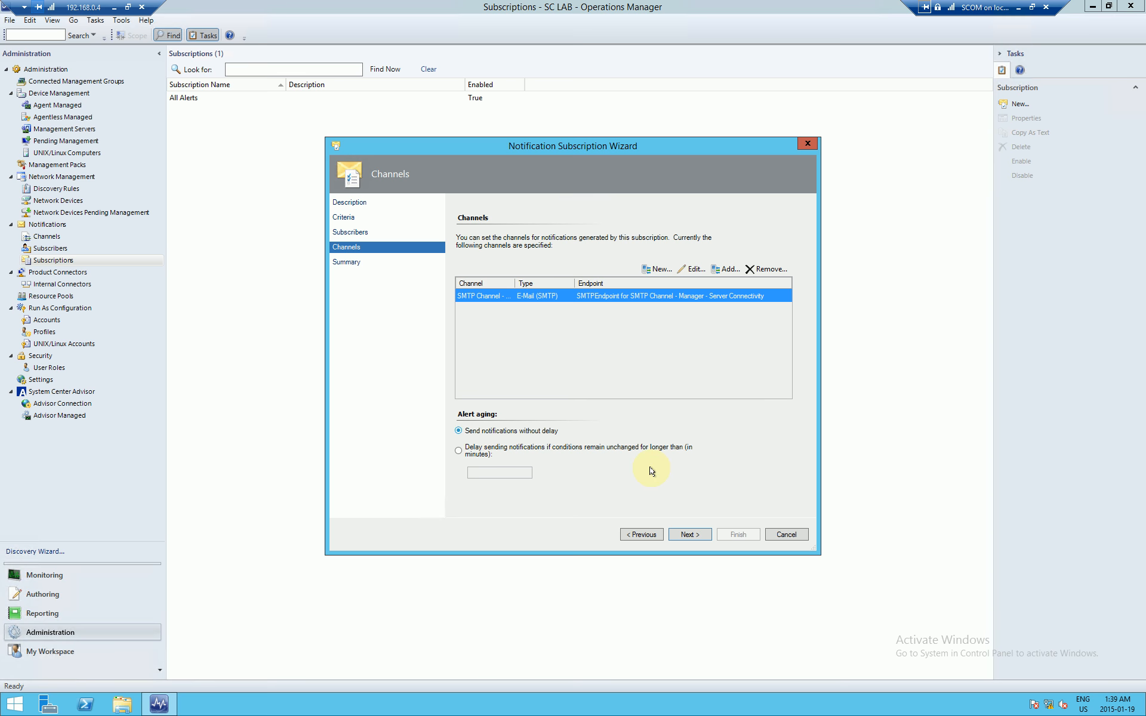
Step: Create the Manager Alerts - Server Connectivity Alerts subscription and close the wizard
{"action": "left_click", "coordinate": [687, 534]}
{"action": "left_click", "coordinate": [734, 536]}
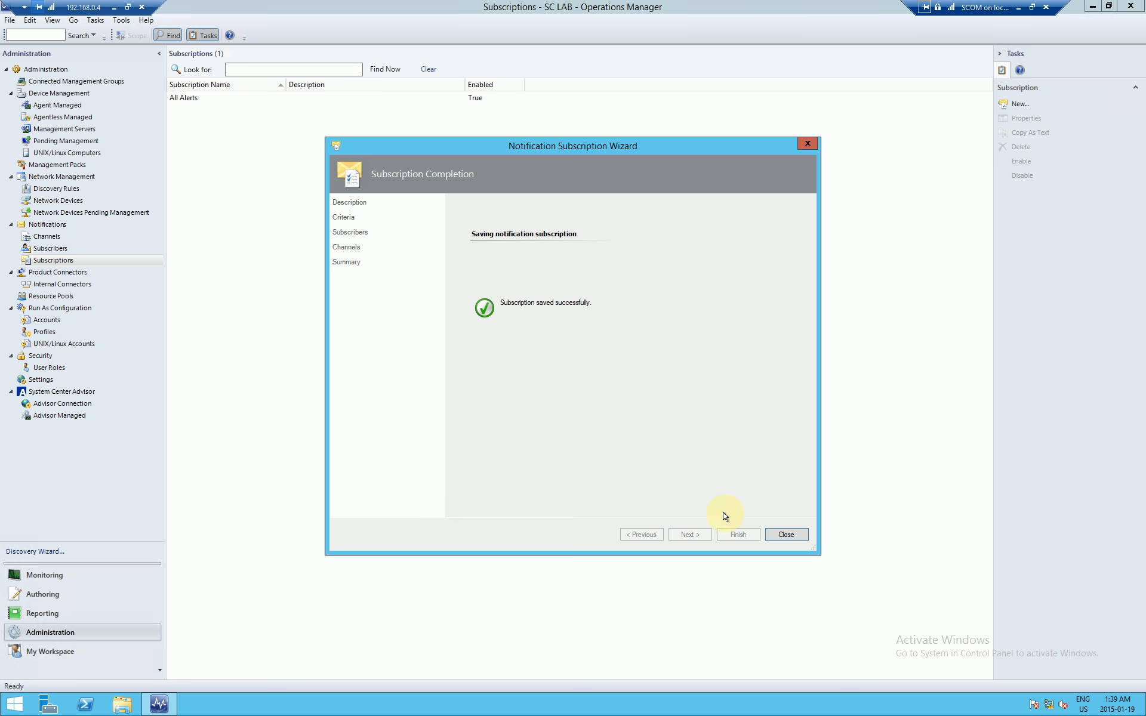
{"action": "left_click", "coordinate": [776, 534]}
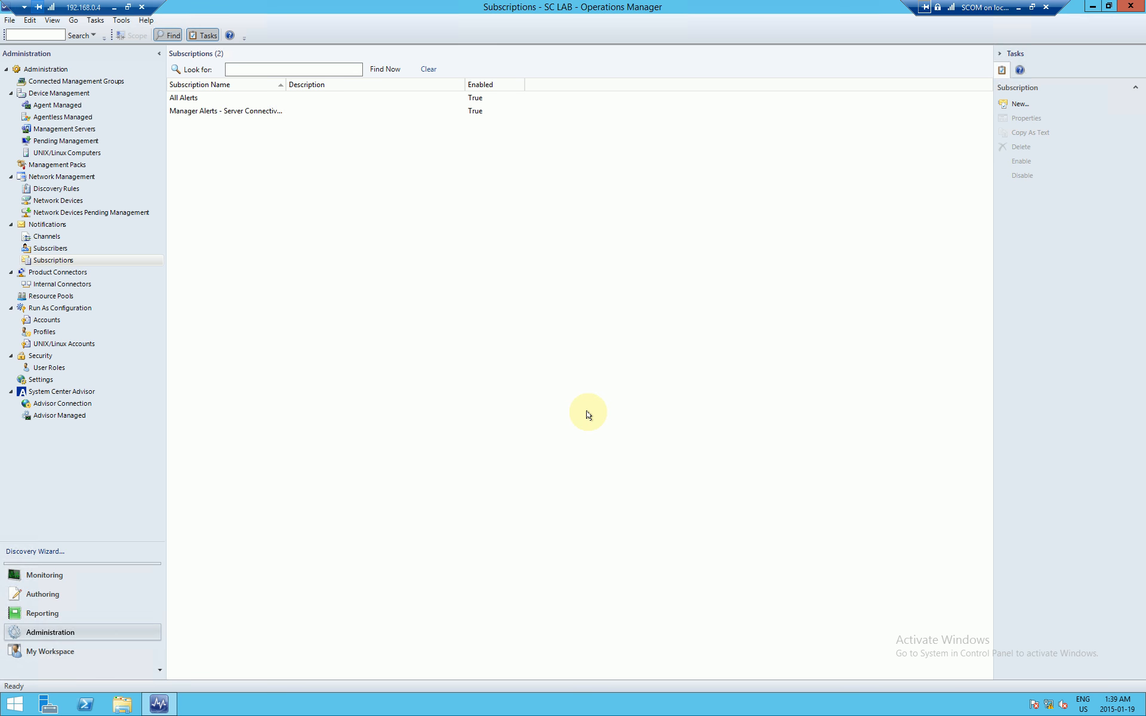
Step: Check the new Manager Alerts subscription, view Active Alerts, and minimize the SCOM session
{"action": "left_click_drag", "start_coordinate": [286, 84], "coordinate": [324, 84]}
{"action": "left_click", "coordinate": [498, 116]}
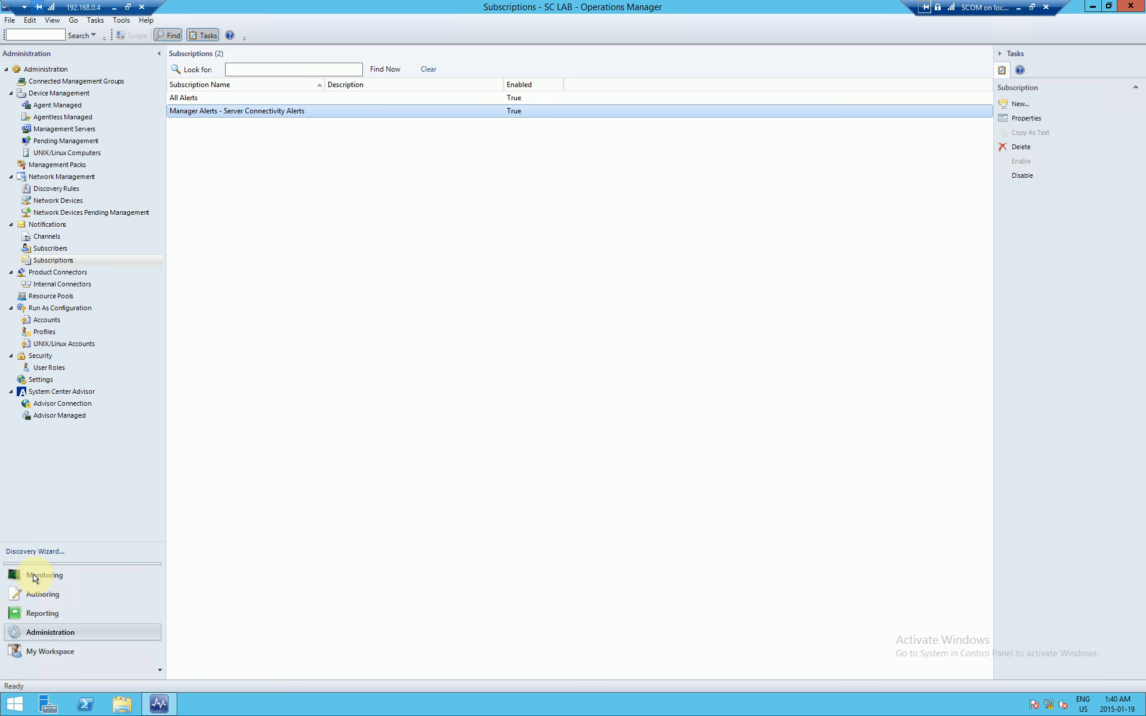
{"action": "left_click", "coordinate": [33, 575]}
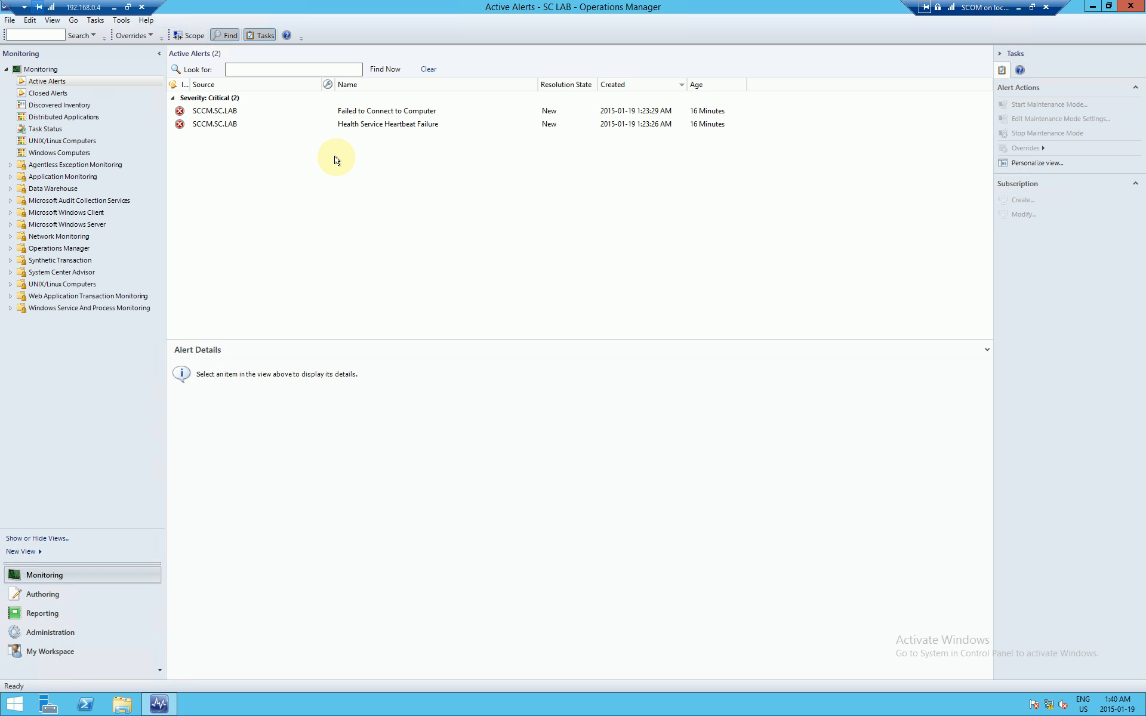
{"action": "left_click", "coordinate": [1018, 12]}
Step: In the Windows10 Outlook session, open the new Offline/Down and Heartbeat Failure e-mails
{"action": "mouse_move", "coordinate": [174, 688]}
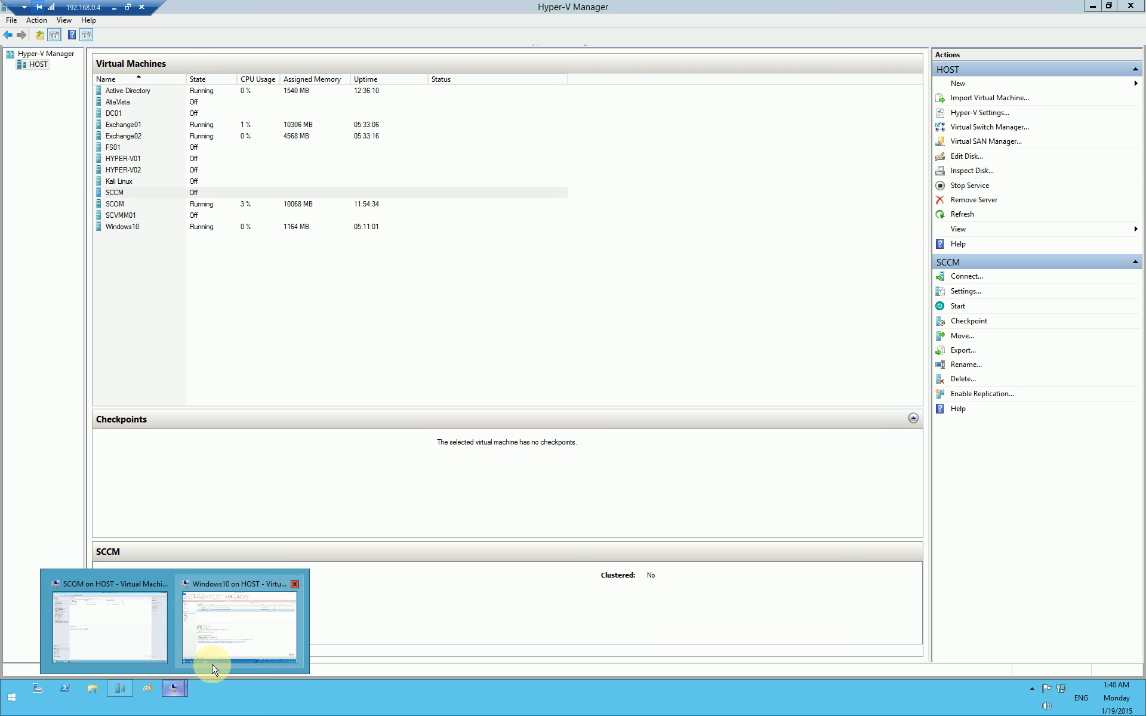
{"action": "left_click", "coordinate": [236, 615]}
{"action": "left_click", "coordinate": [291, 160]}
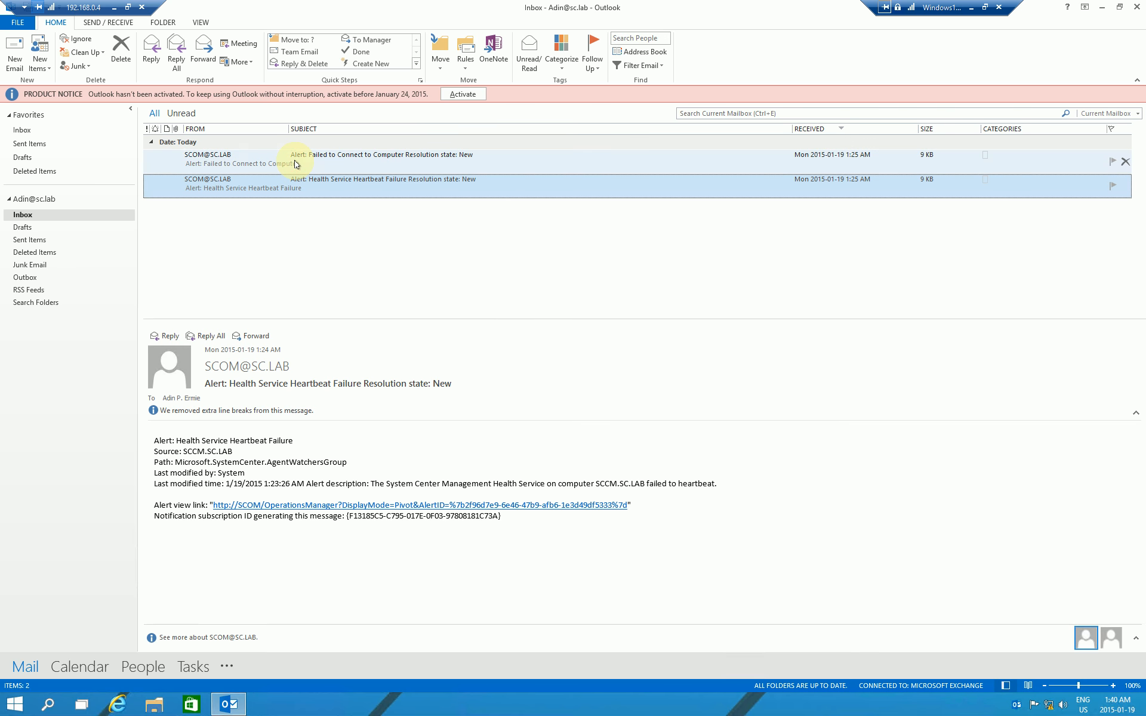
{"action": "left_click", "coordinate": [371, 183]}
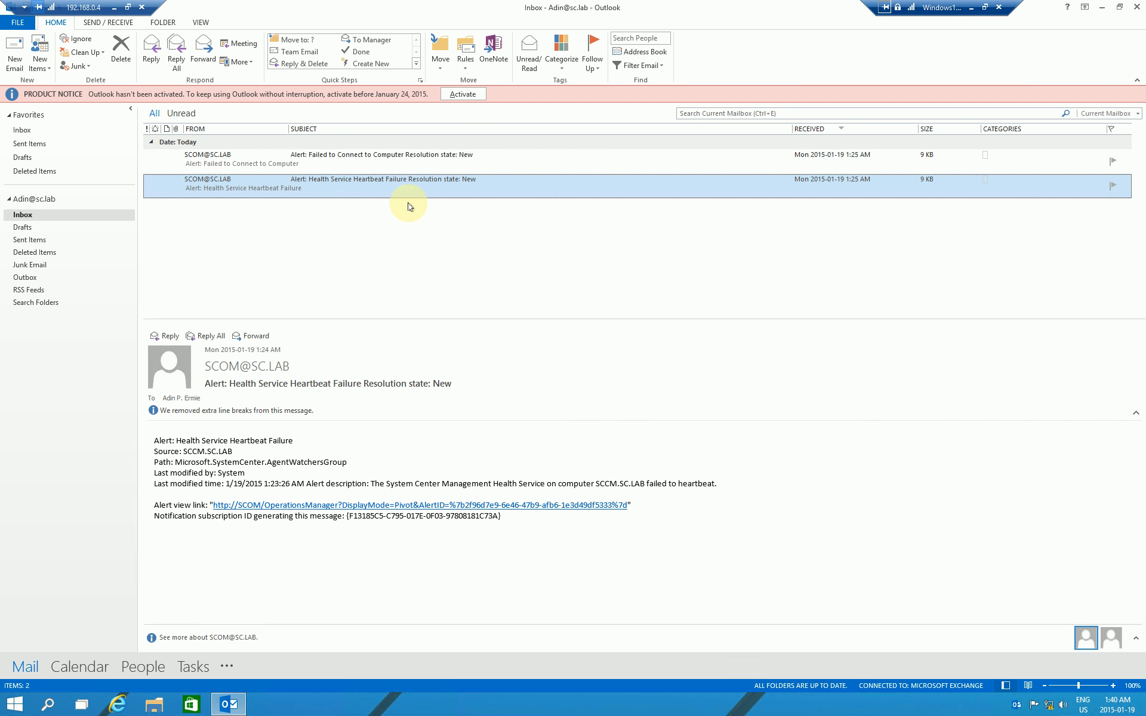
{"action": "left_click", "coordinate": [971, 9]}
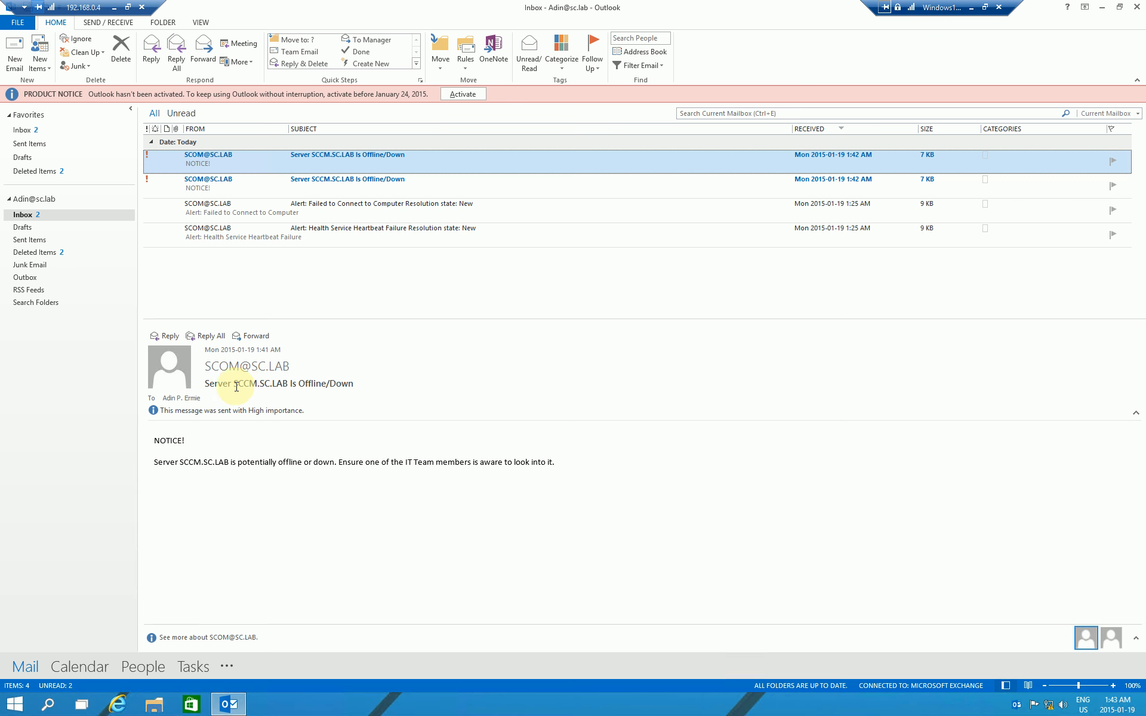
Step: Read both SCCM.SC.LAB Offline/Down notices and the Heartbeat Failure e-mail, leaving none unread
{"action": "left_click_drag", "start_coordinate": [236, 385], "coordinate": [287, 384]}
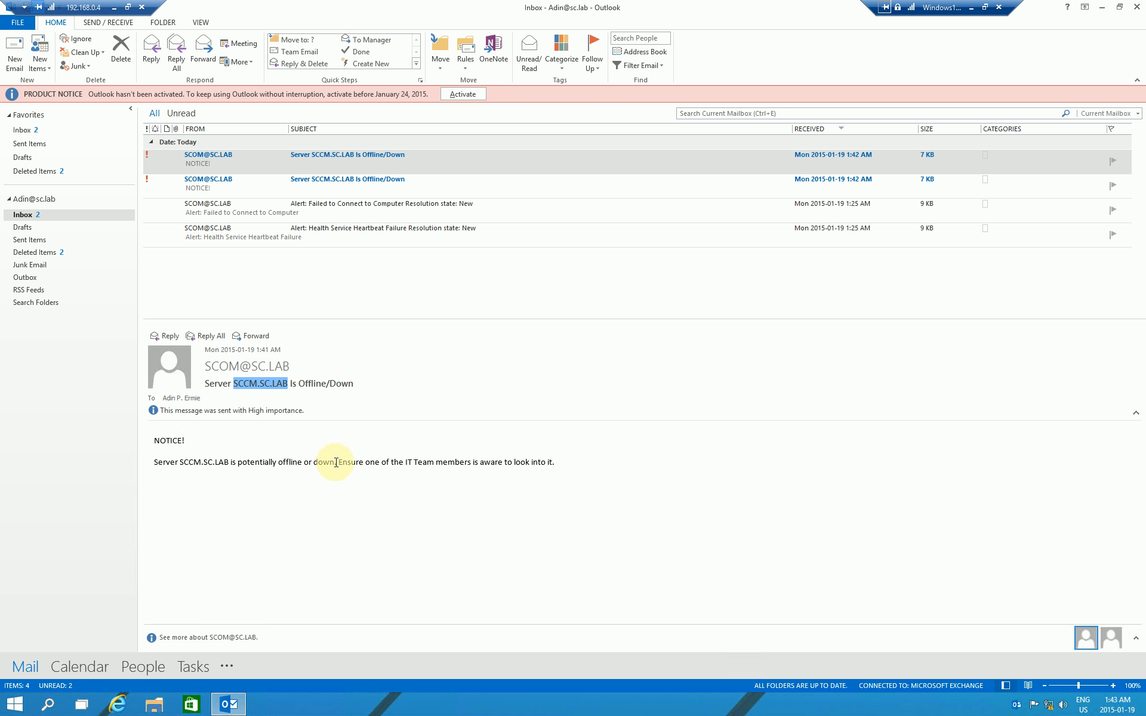
{"action": "left_click_drag", "start_coordinate": [390, 462], "coordinate": [560, 460]}
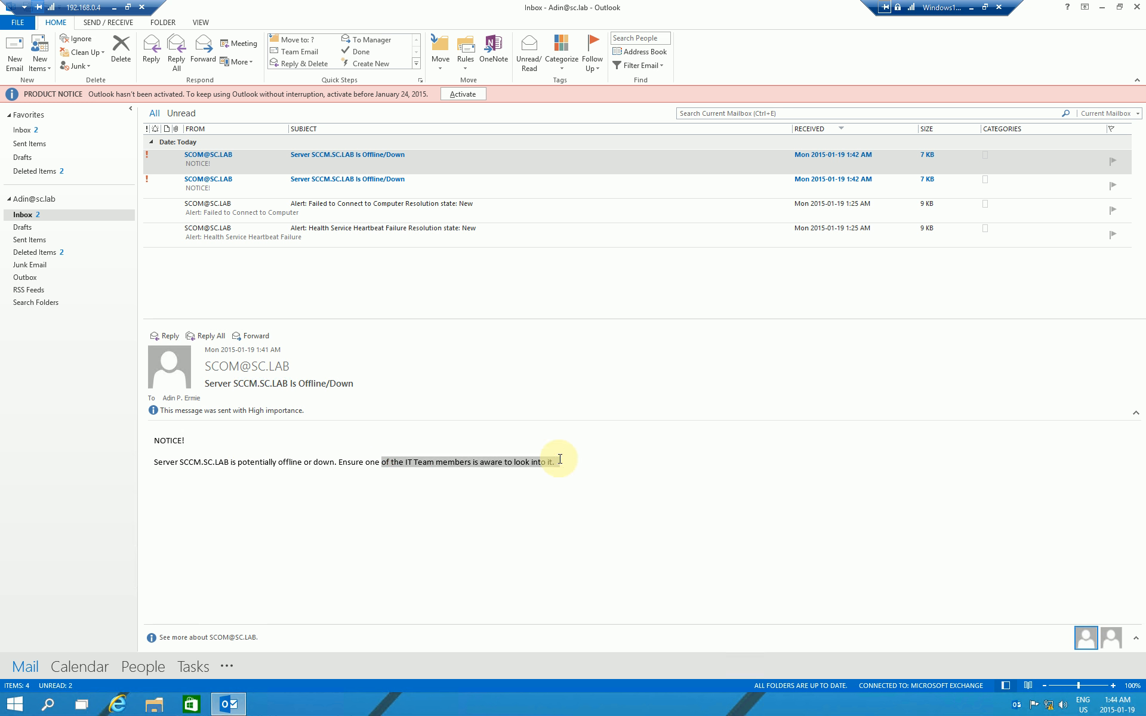
{"action": "left_click", "coordinate": [551, 461]}
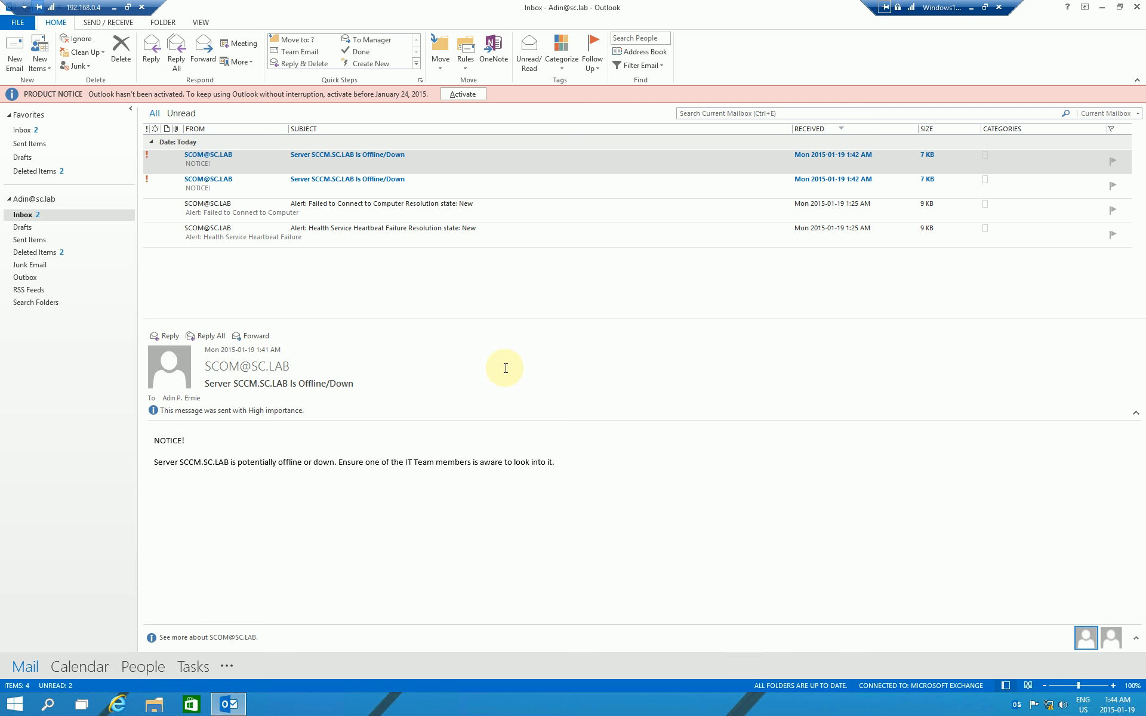
{"action": "left_click", "coordinate": [336, 235]}
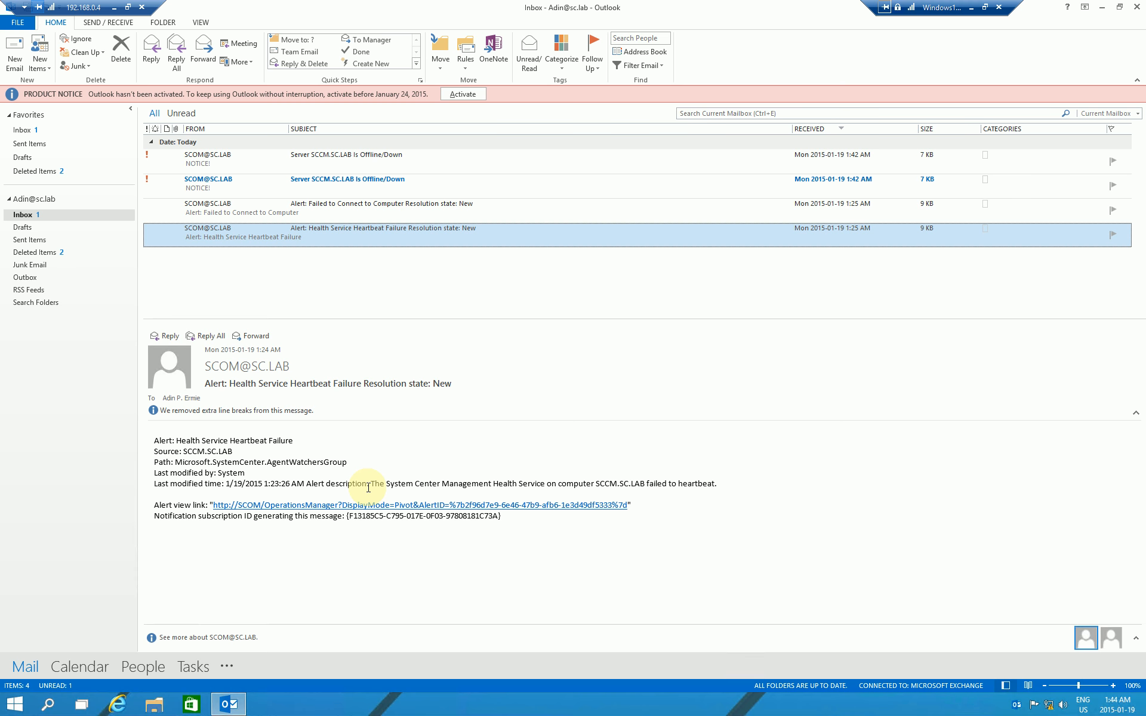
{"action": "left_click", "coordinate": [380, 193]}
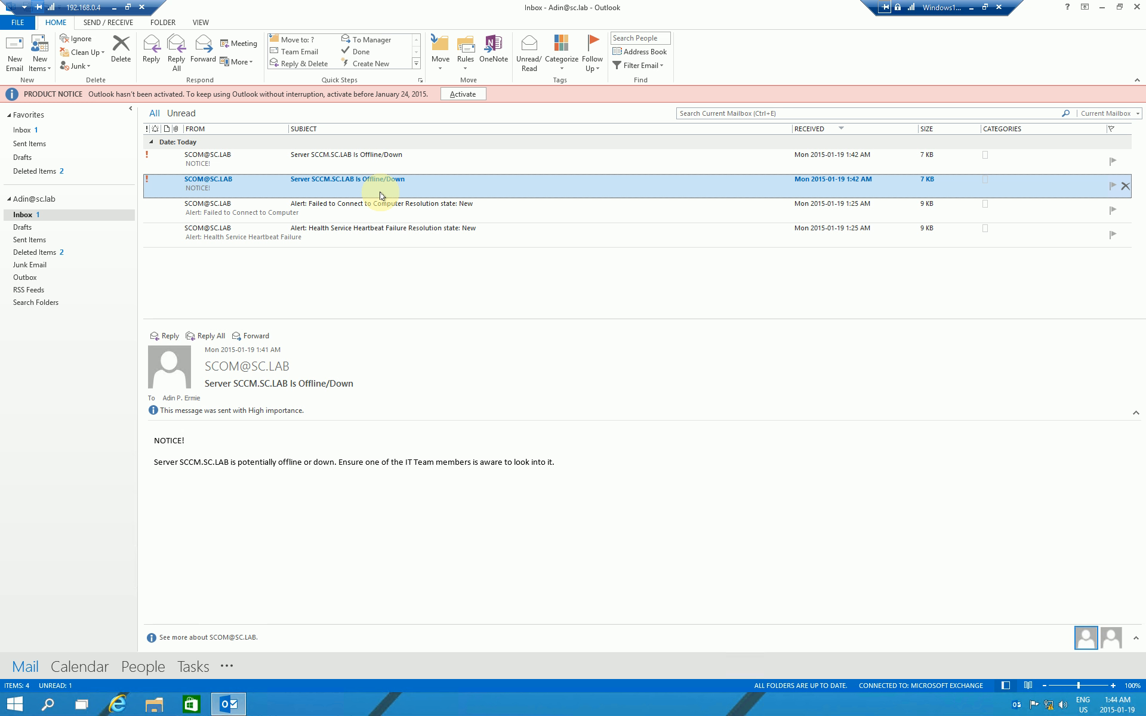
{"action": "left_click", "coordinate": [385, 157]}
{"action": "left_click", "coordinate": [384, 187]}
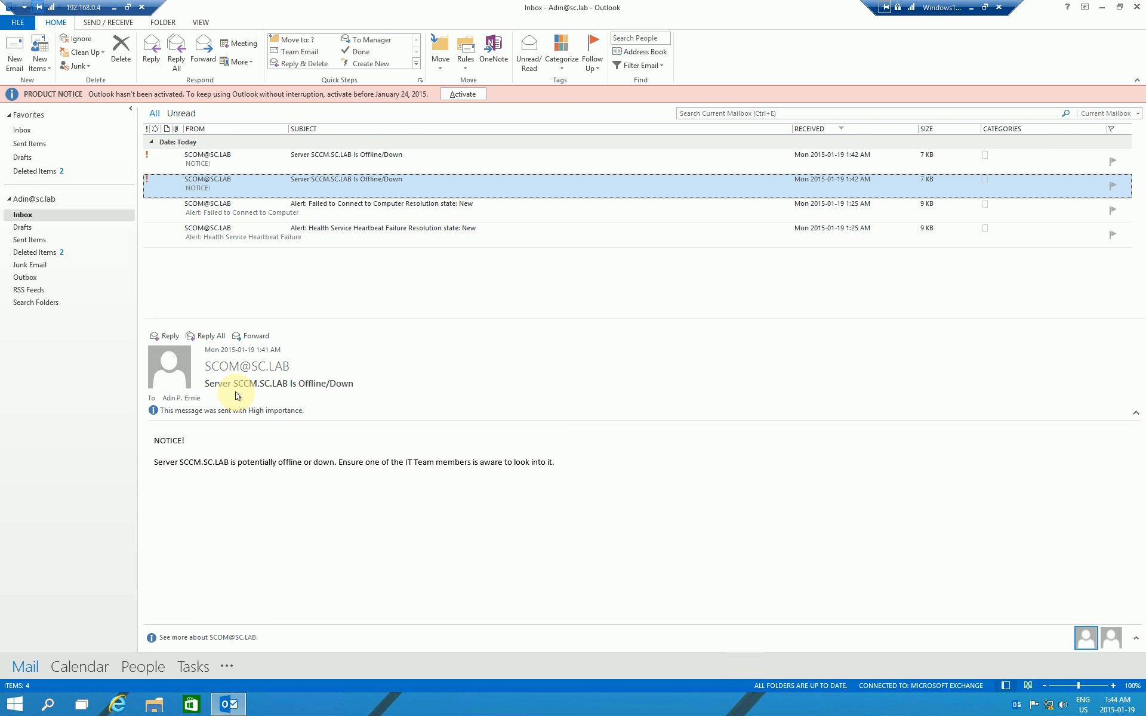
{"action": "left_click_drag", "start_coordinate": [235, 387], "coordinate": [287, 384]}
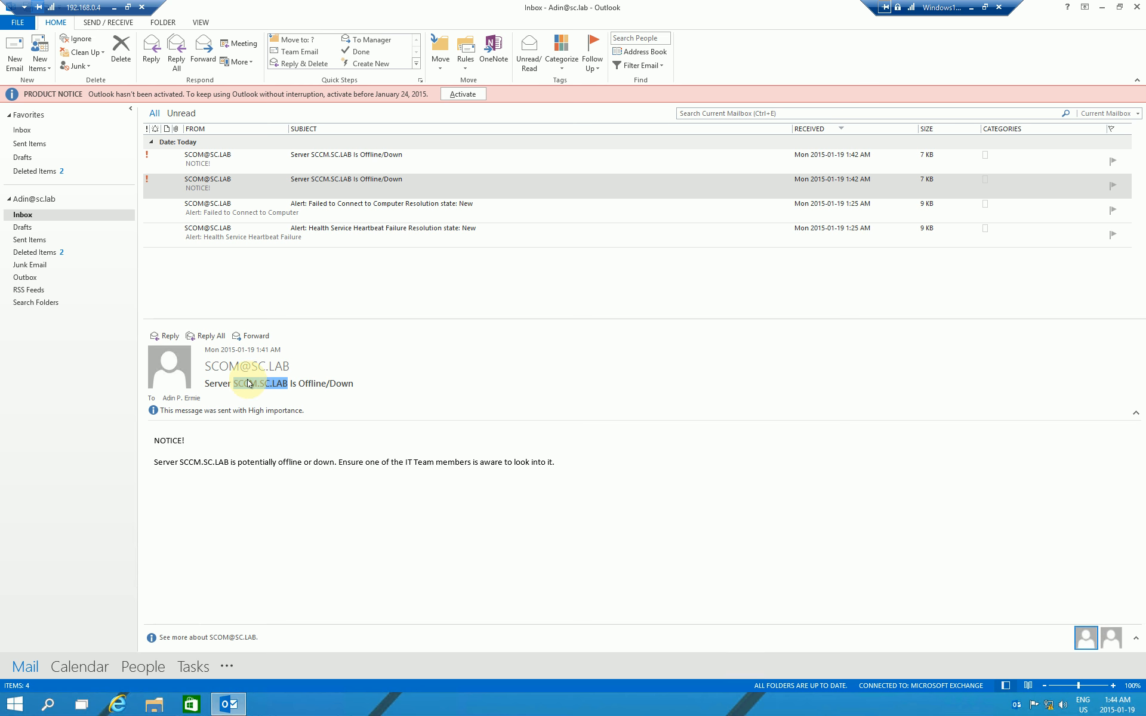
Step: Return to the SCOM session and show the Health Service Heartbeat Failure alert details
{"action": "left_click", "coordinate": [972, 16]}
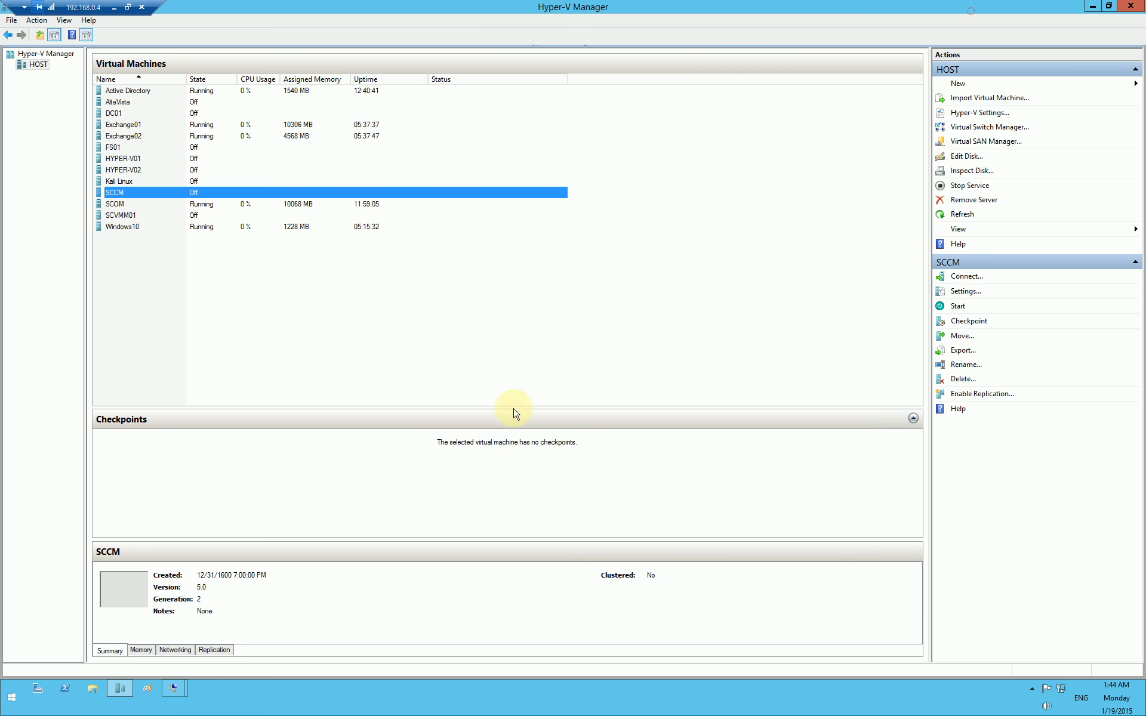
{"action": "mouse_move", "coordinate": [174, 688]}
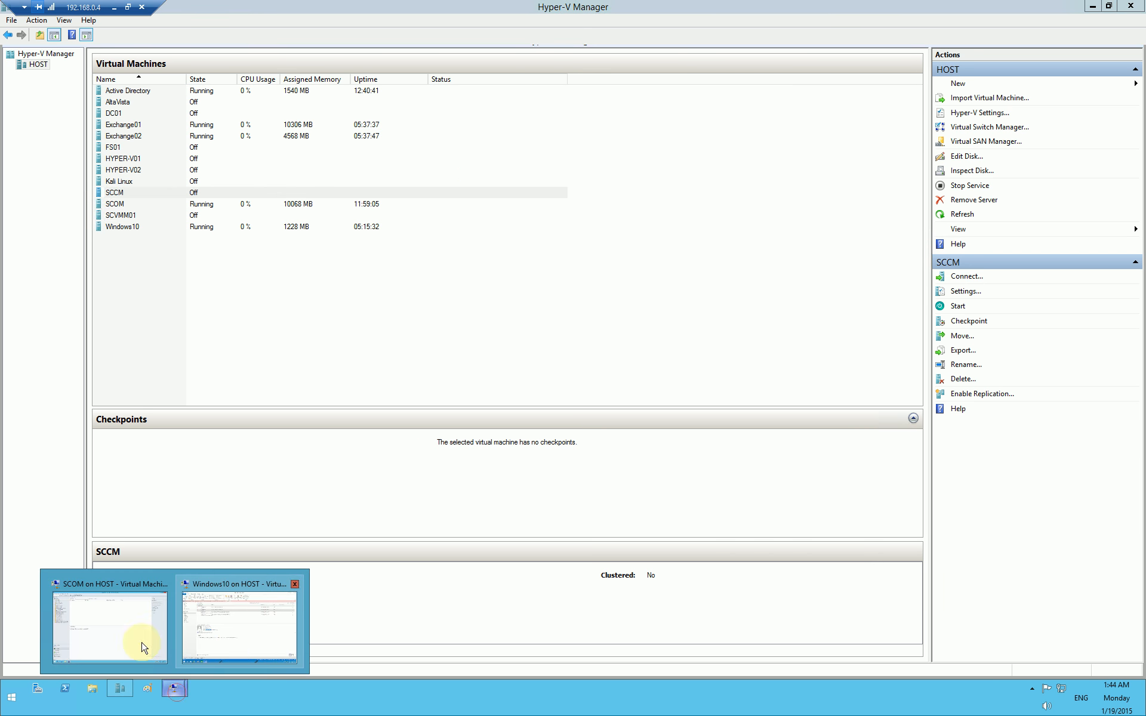
{"action": "left_click", "coordinate": [119, 639]}
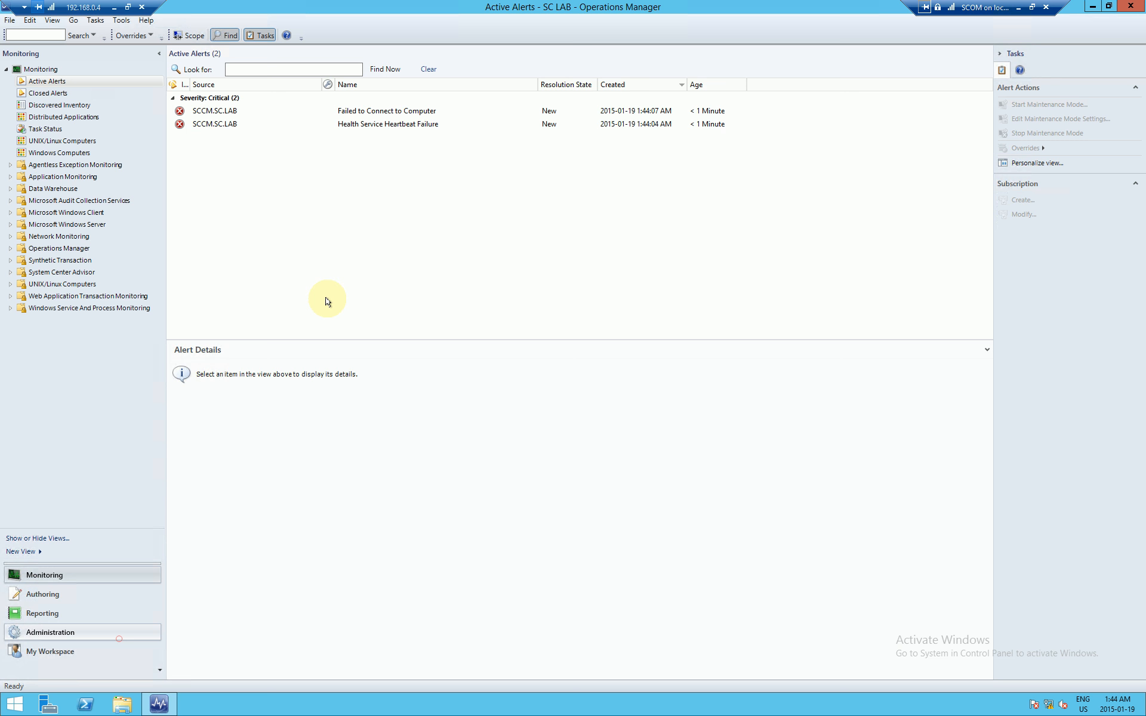
{"action": "left_click", "coordinate": [218, 124]}
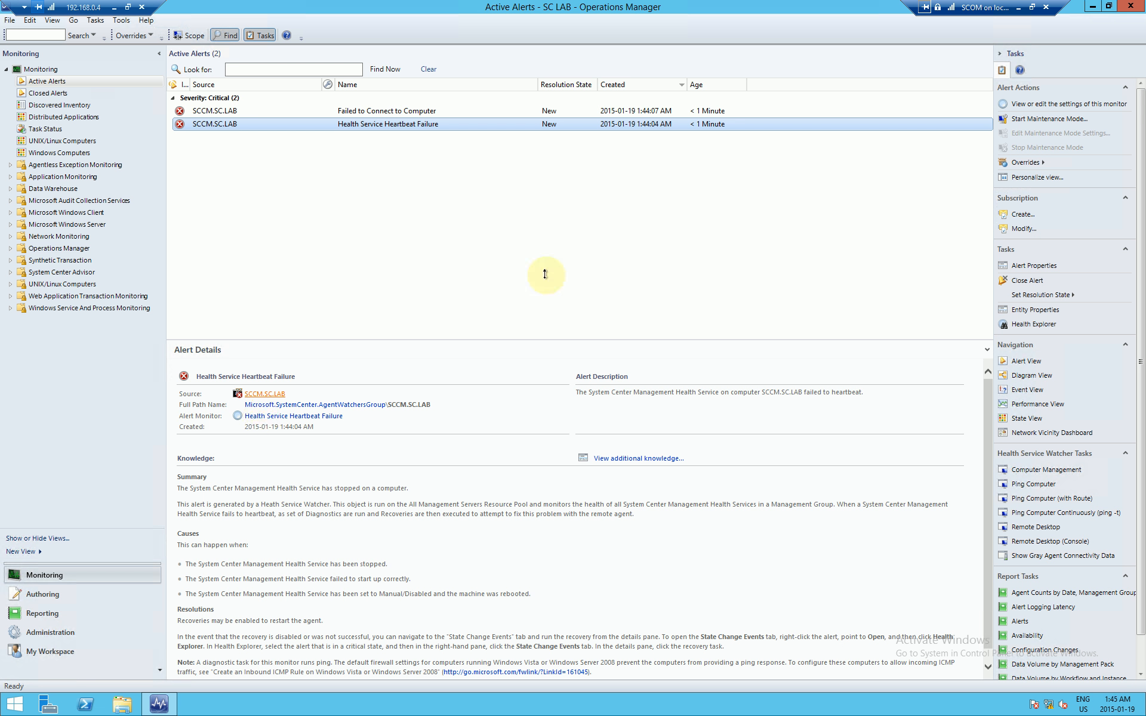
Step: Check the Windows10 Outlook inbox for new notices, then switch back to the SCOM session
{"action": "left_click", "coordinate": [1020, 7]}
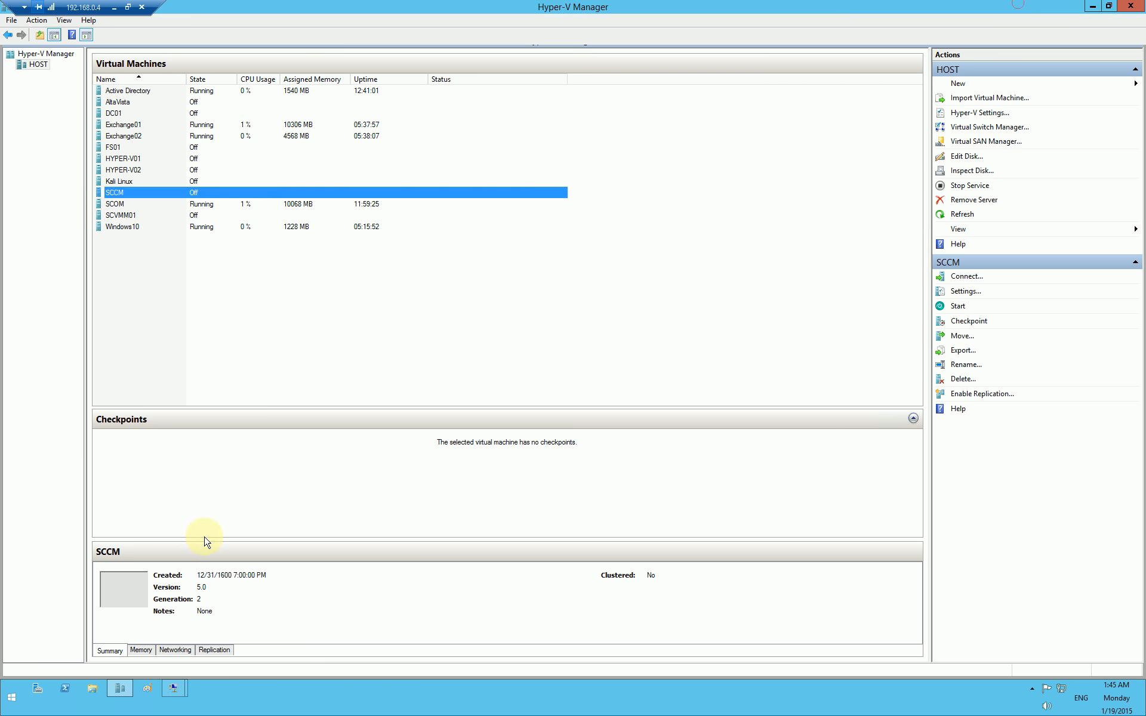
{"action": "left_click", "coordinate": [172, 691]}
{"action": "left_click", "coordinate": [251, 620]}
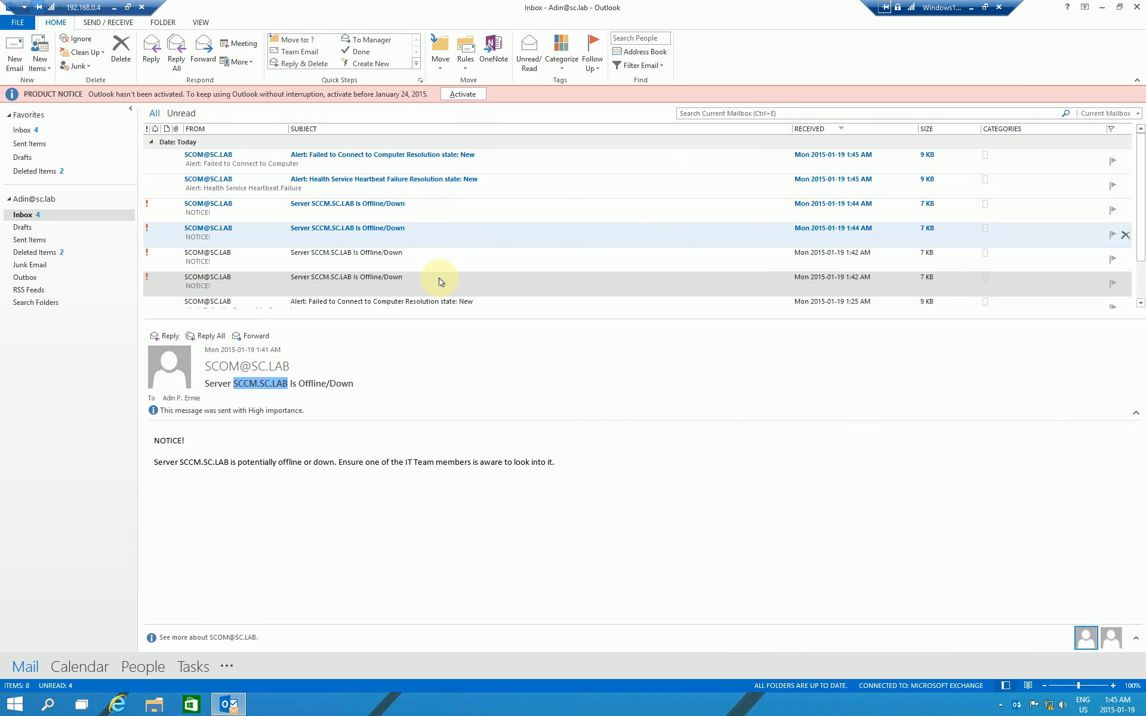
{"action": "left_click", "coordinate": [971, 14]}
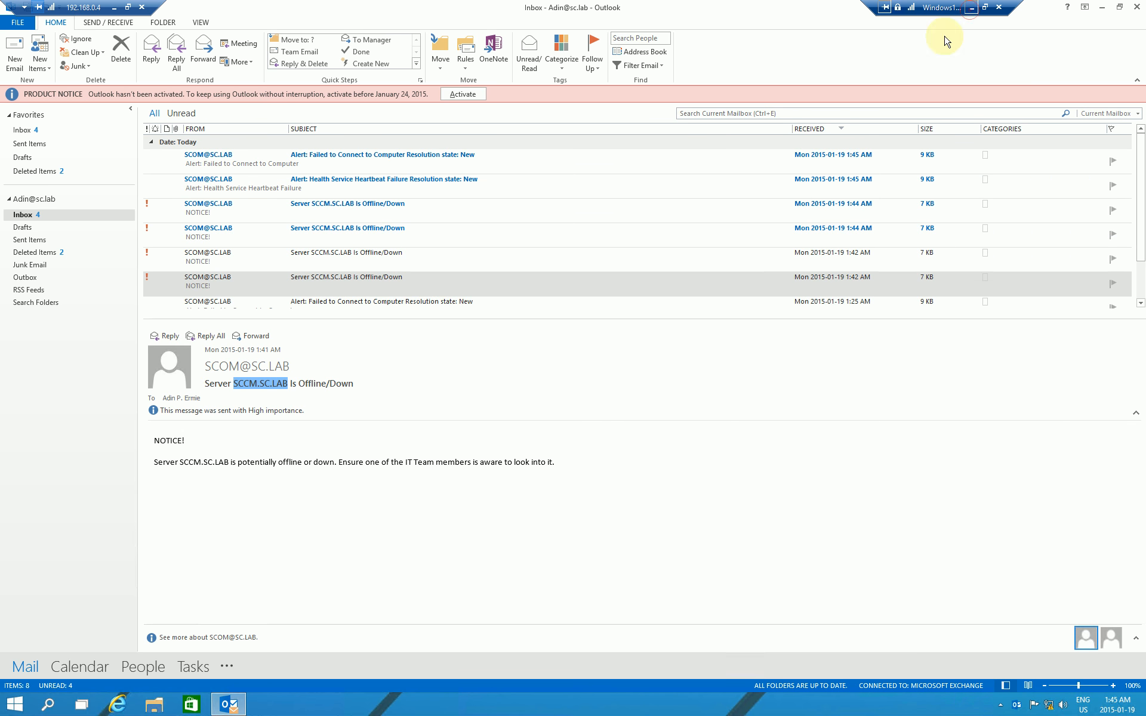
{"action": "left_click", "coordinate": [176, 692]}
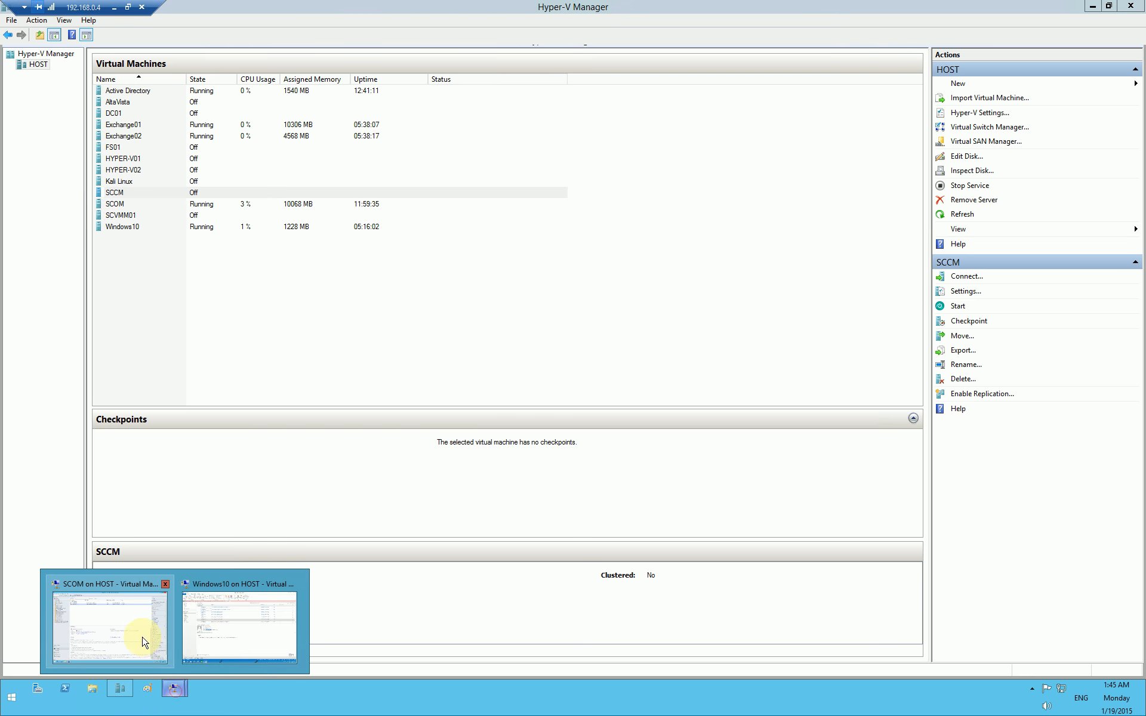
{"action": "left_click", "coordinate": [147, 636]}
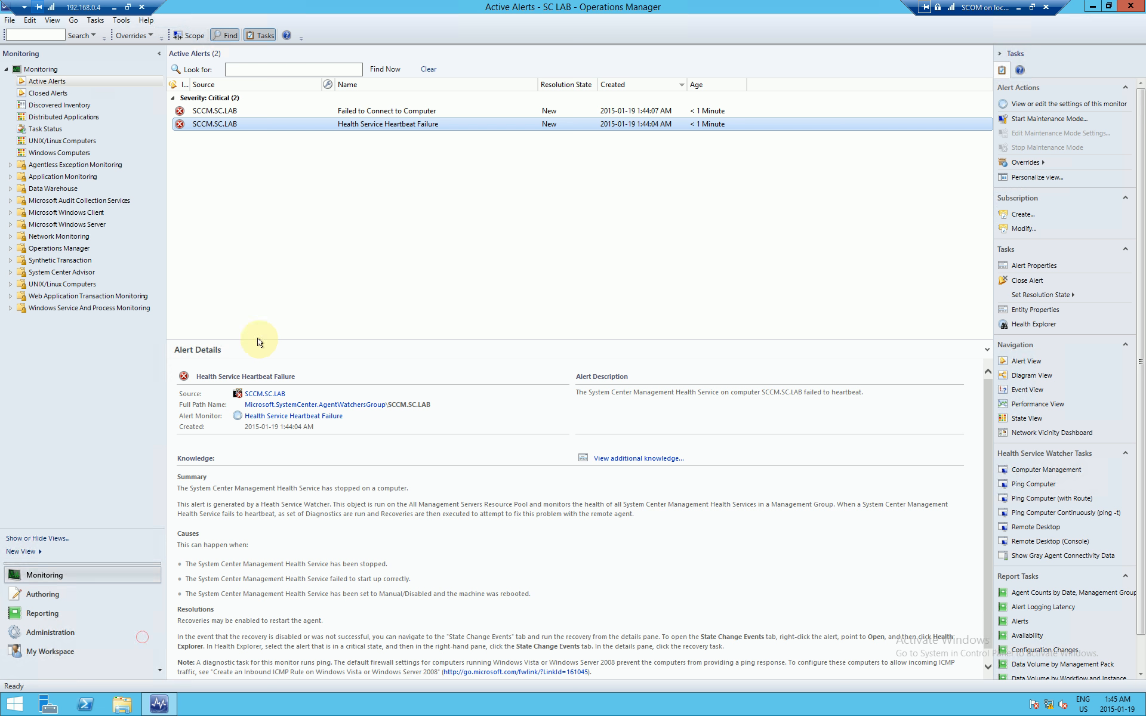
{"action": "left_click", "coordinate": [271, 395]}
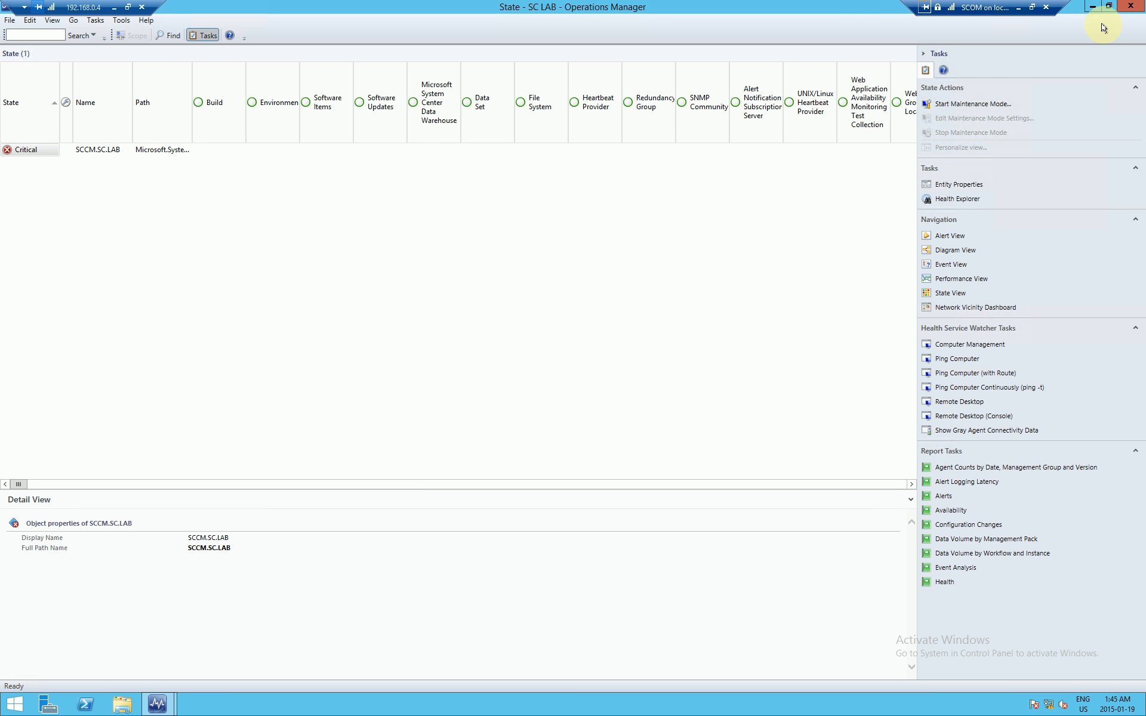
{"action": "key", "text": "alt+F4"}
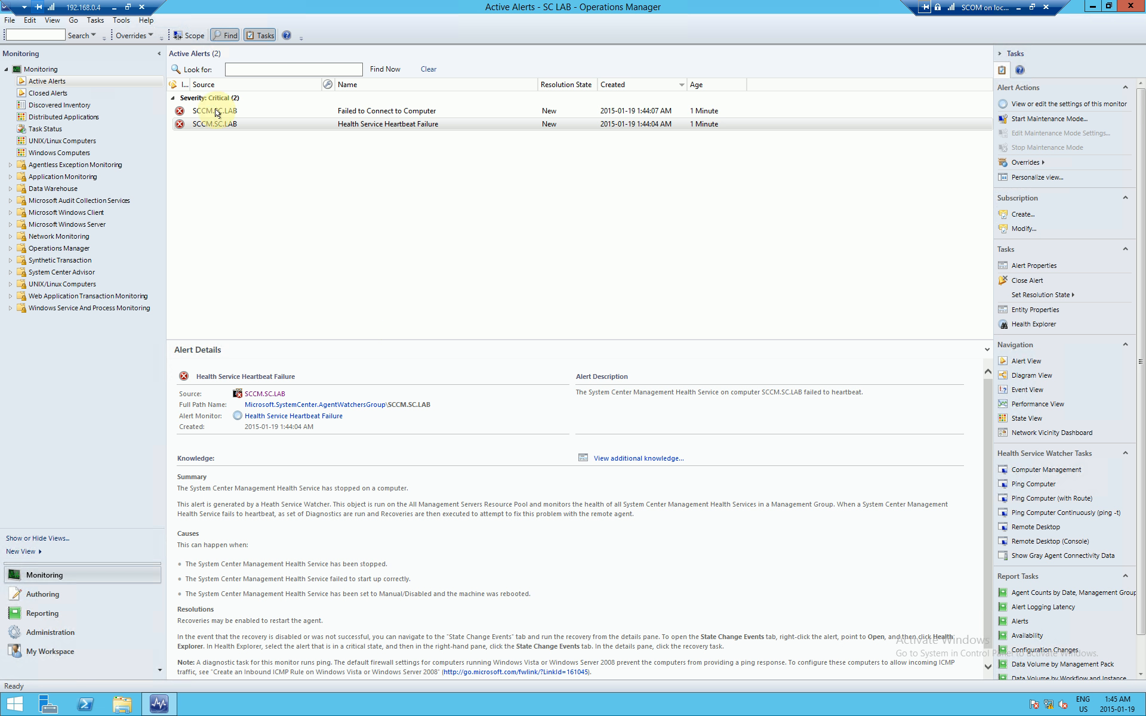
Step: In Closed Alerts, check the 11:08:39 PM notification failure naming Exchange02.SC.LAB, then go back to Active Alerts
{"action": "left_click", "coordinate": [49, 94]}
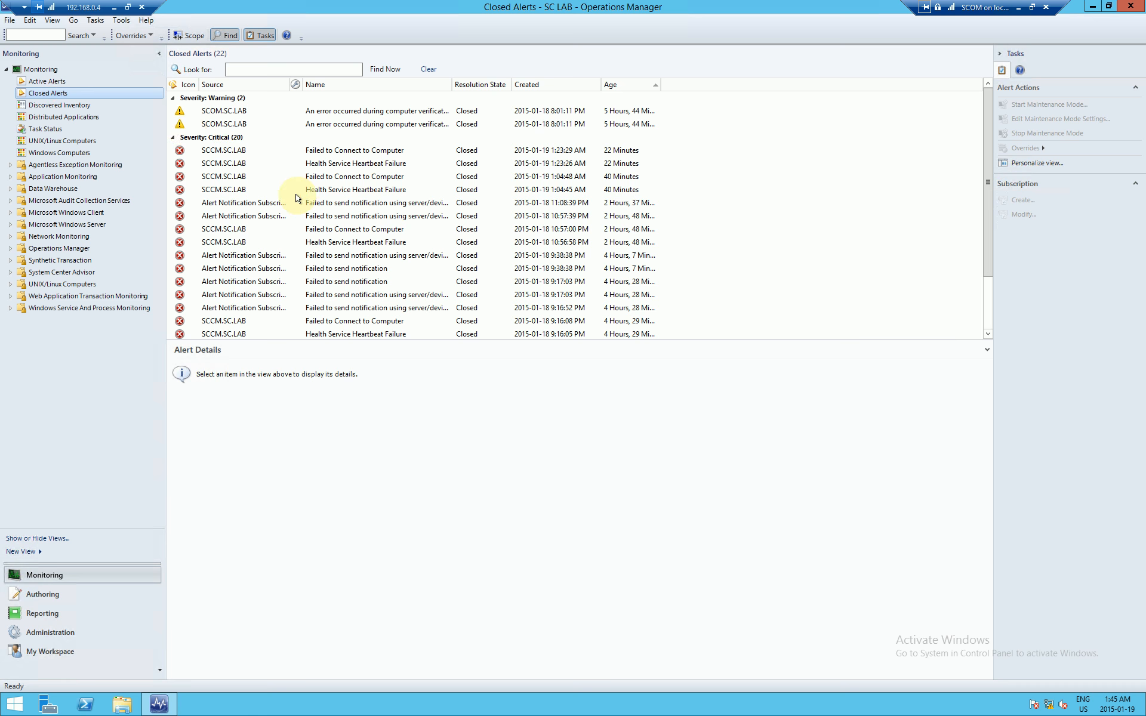
{"action": "left_click_drag", "start_coordinate": [301, 84], "coordinate": [348, 84]}
{"action": "left_click", "coordinate": [306, 203]}
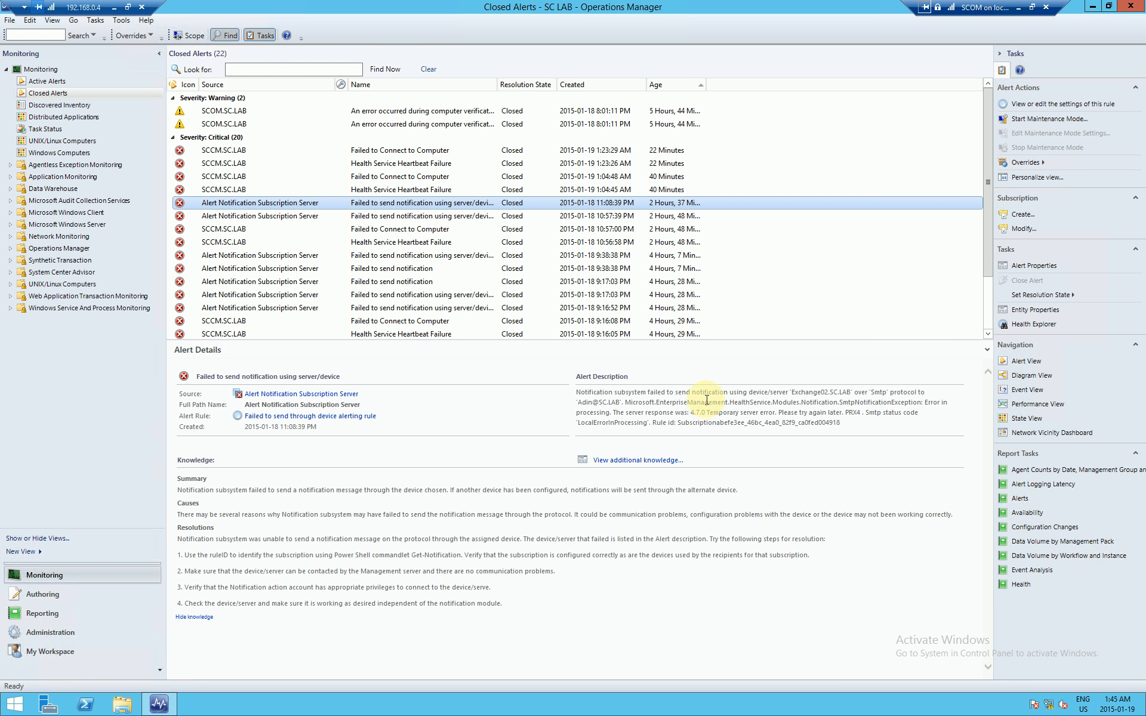
{"action": "left_click_drag", "start_coordinate": [794, 393], "coordinate": [853, 394]}
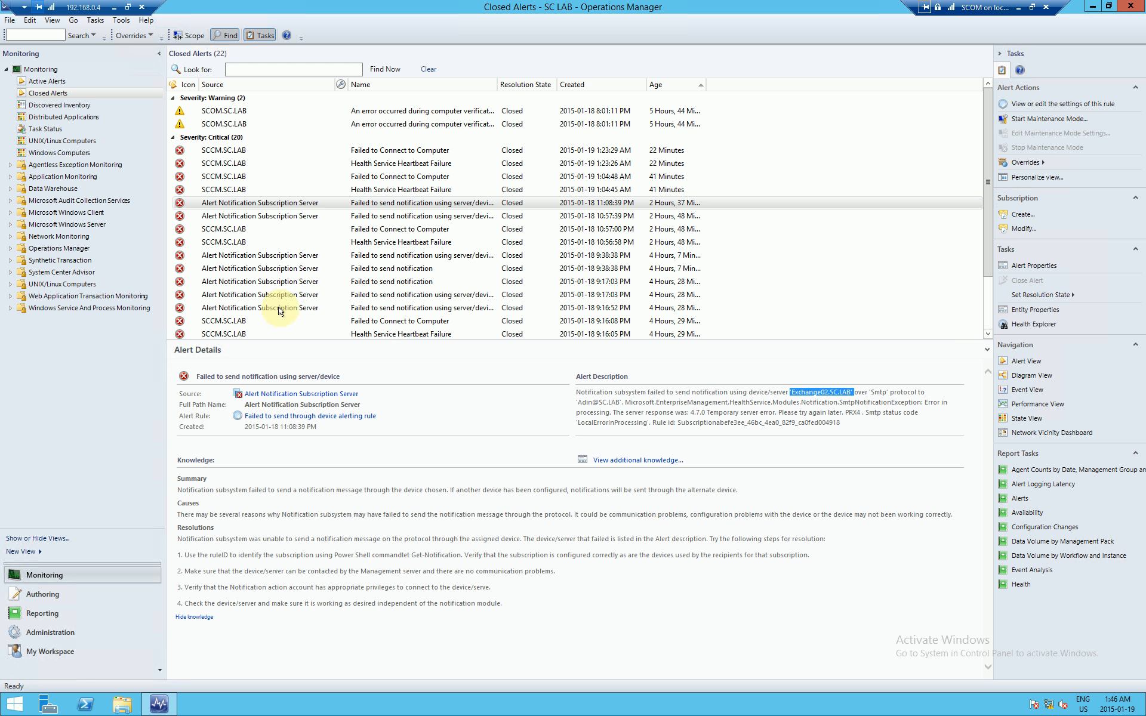
{"action": "left_click", "coordinate": [42, 81]}
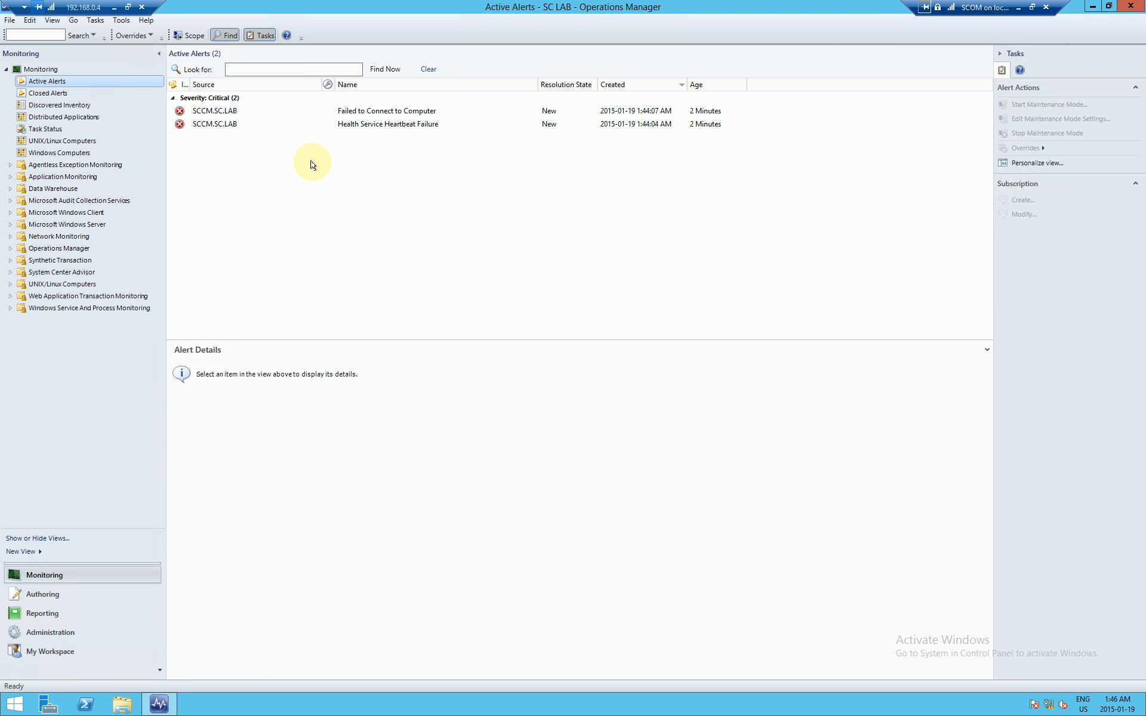
Step: Examine the Heartbeat Failure alert's source and full path, Microsoft.SystemCenter.AgentWatchersGroup\SCCM.SC.LAB
{"action": "left_click", "coordinate": [244, 126]}
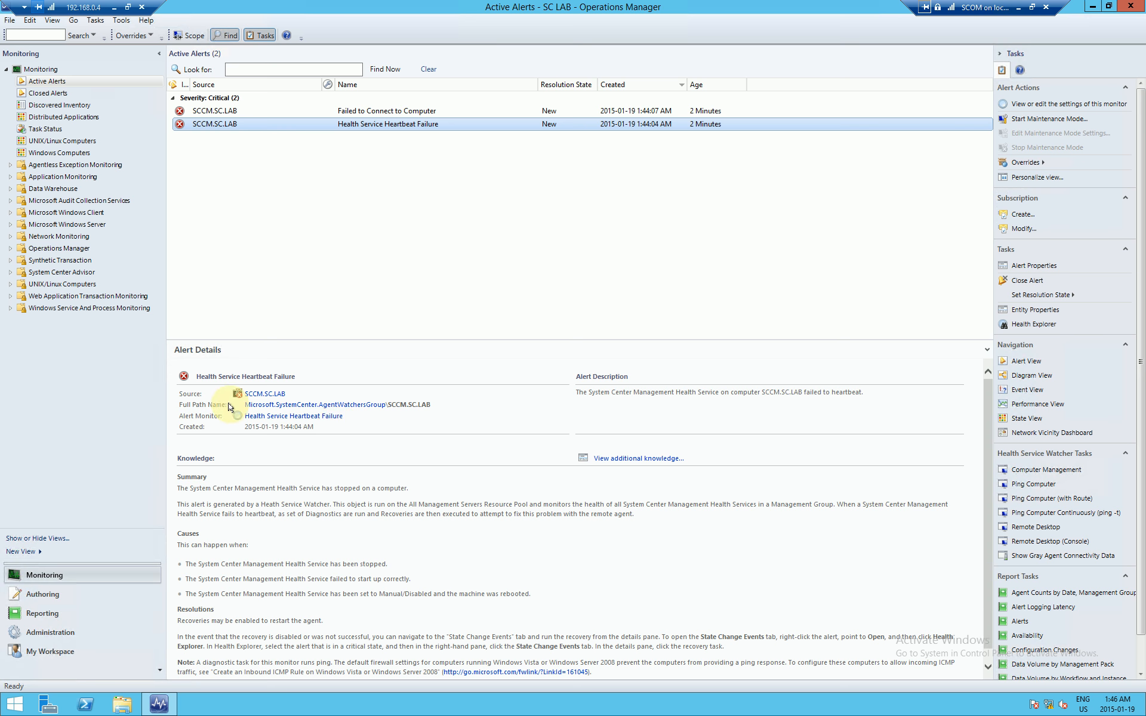
{"action": "left_click_drag", "start_coordinate": [178, 394], "coordinate": [203, 395]}
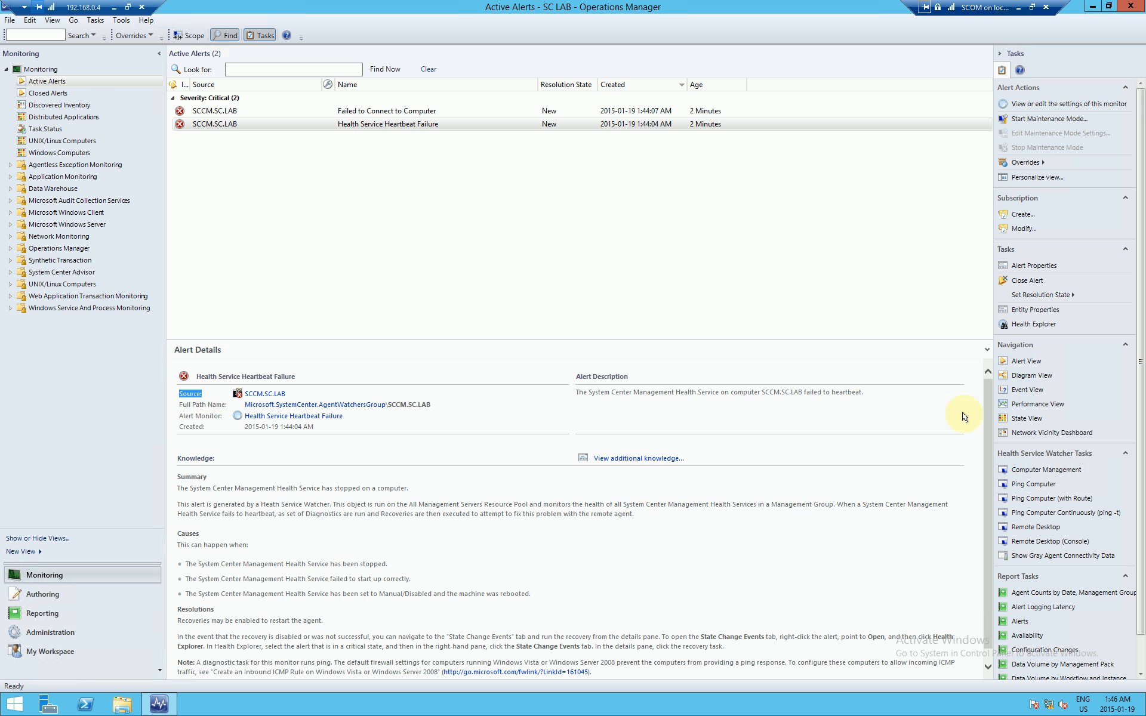
{"action": "left_click_drag", "start_coordinate": [179, 406], "coordinate": [227, 406]}
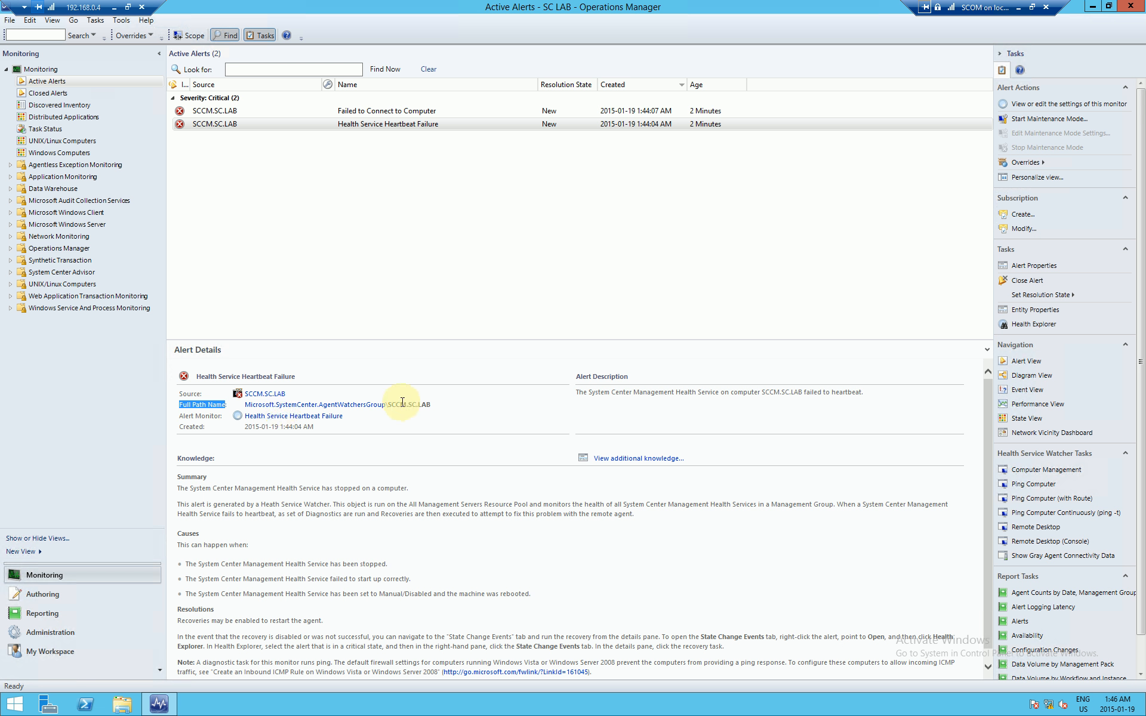
{"action": "left_click_drag", "start_coordinate": [388, 404], "coordinate": [425, 405]}
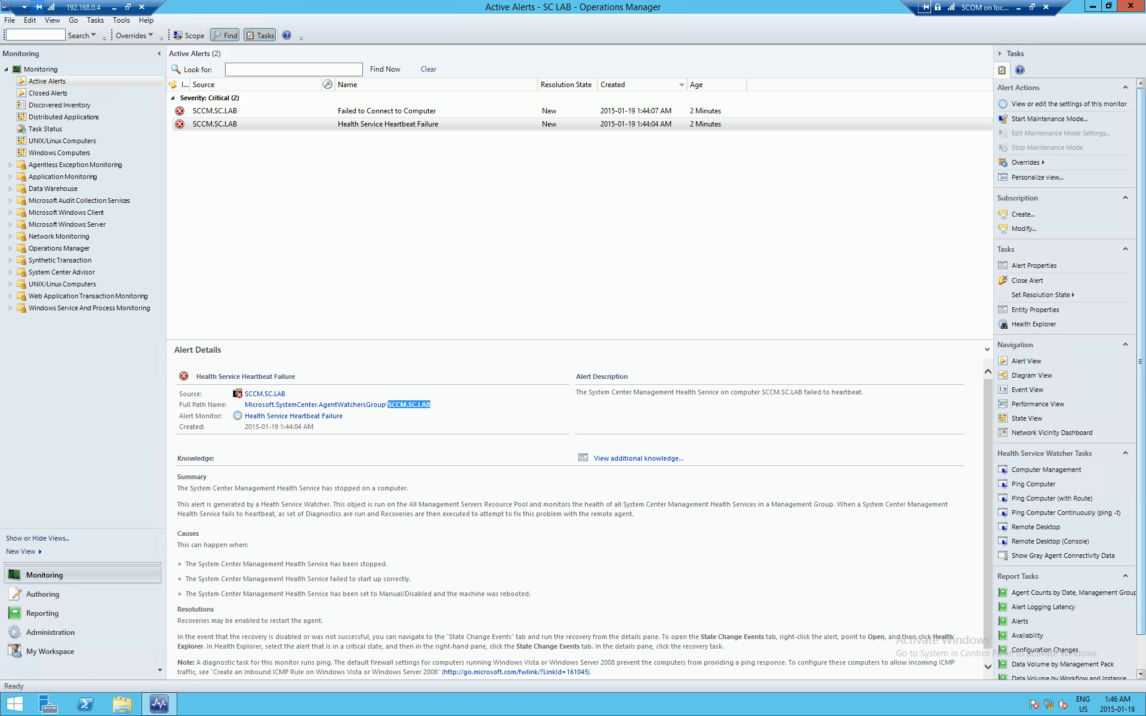